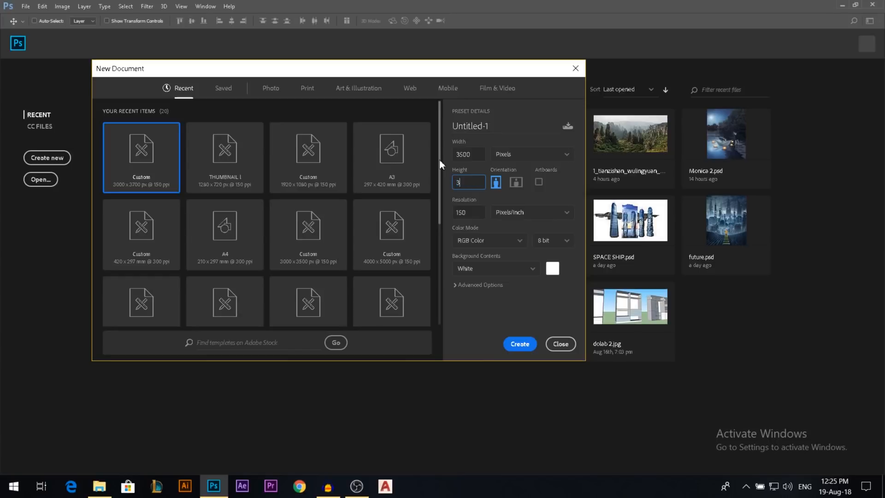
Create a new document 3500 pixels wide and 3000 pixels high at a resolution of 100 pixels/inch
{"action": "key", "text": "Tab"}
{"action": "key", "text": "Tab"}
{"action": "key", "text": "Tab"}
{"action": "key", "text": "Tab"}
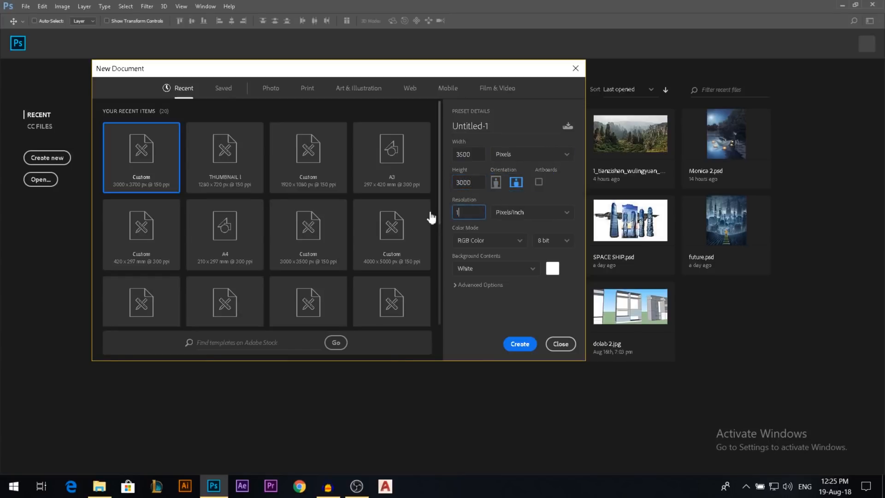
{"action": "key", "text": "Return"}
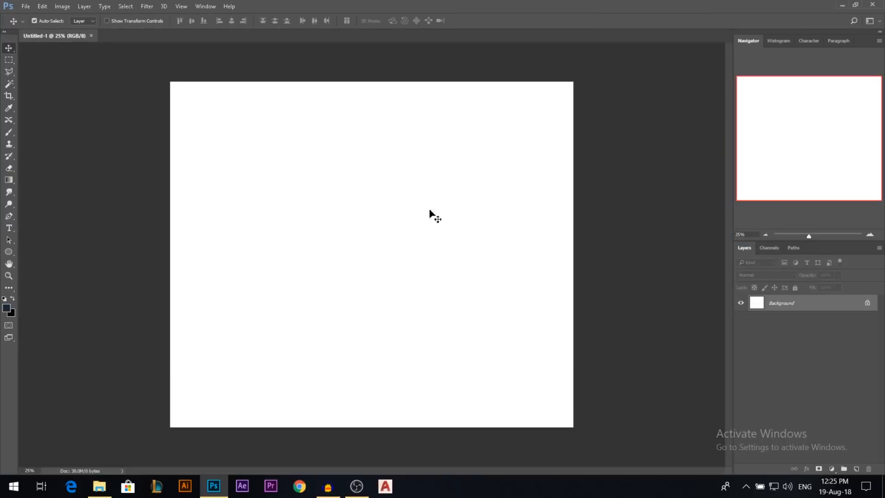
Reduce the blank document's pixel dimensions with Image Size, keeping its proportions
{"action": "key", "text": "ctrl+alt+i"}
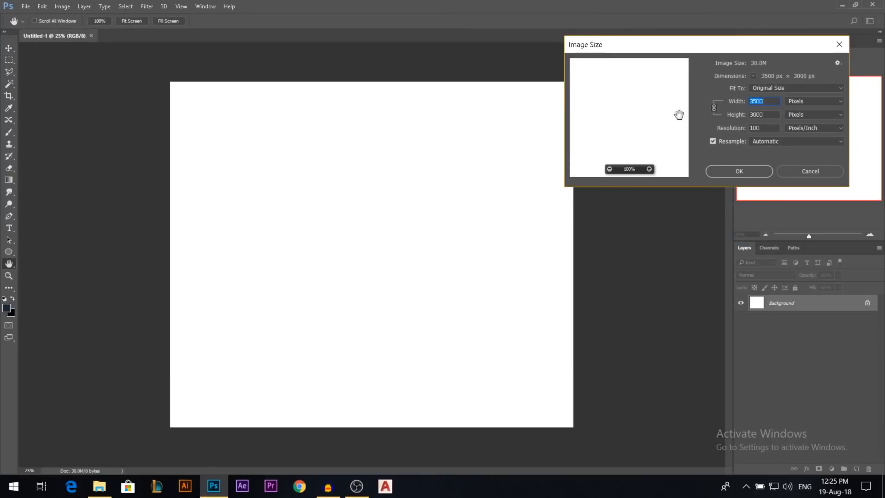
{"action": "left_click_drag", "start_coordinate": [736, 101], "coordinate": [5, 117]}
{"action": "left_click", "coordinate": [728, 174]}
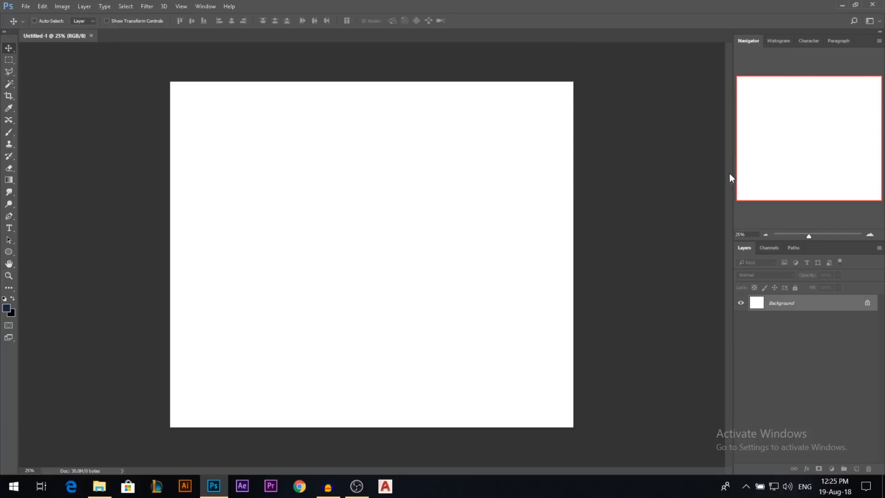
{"action": "key", "text": "ctrl+0"}
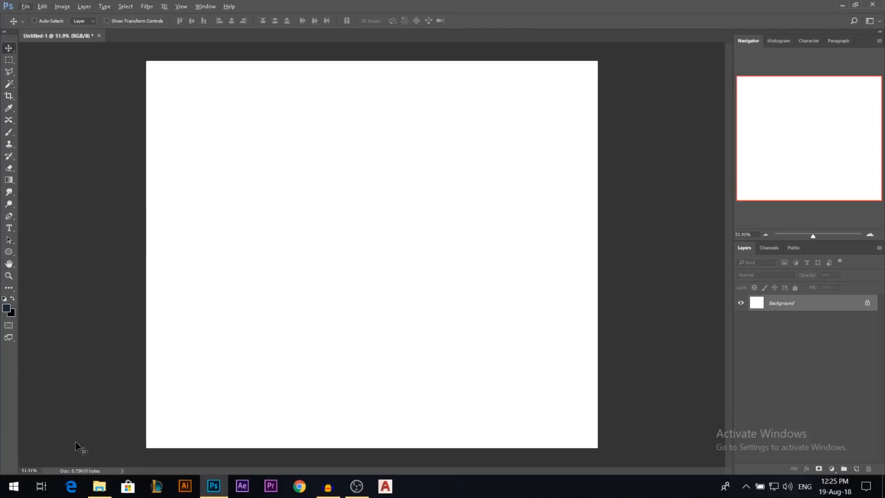
Place adam-jang-311043-unsplash.jpg from the Stock folder into the document and move it down to the canvas's lower edge
{"action": "left_click", "coordinate": [99, 486]}
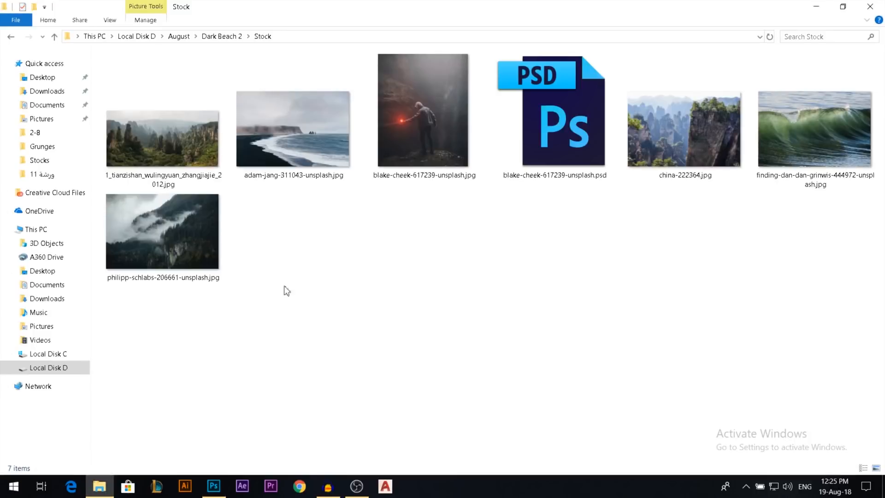
{"action": "left_click_drag", "start_coordinate": [302, 125], "coordinate": [505, 288]}
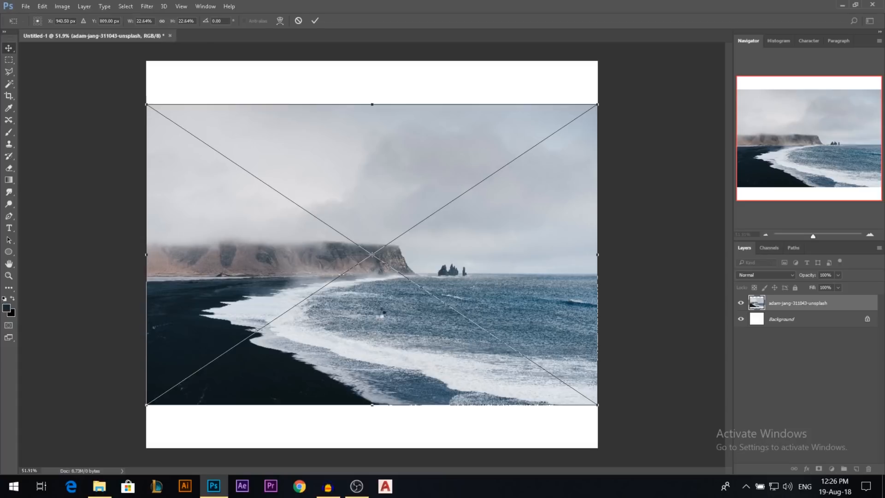
{"action": "key", "text": "Return"}
{"action": "left_click_drag", "start_coordinate": [390, 255], "coordinate": [393, 301]}
Rasterize the placed beach photo's smart object so its pixels can be edited
{"action": "key", "text": "e"}
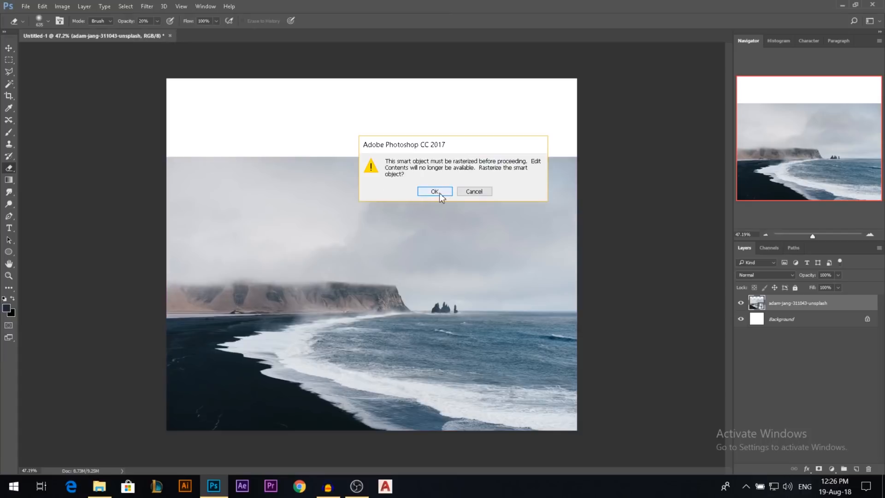
{"action": "left_click", "coordinate": [438, 193]}
{"action": "left_click_drag", "start_coordinate": [364, 201], "coordinate": [337, 200]}
Select the blank strip above the beach photo with a rectangular marquee and fill it using Content-Aware
{"action": "left_click", "coordinate": [12, 59]}
{"action": "left_click_drag", "start_coordinate": [161, 79], "coordinate": [577, 159]}
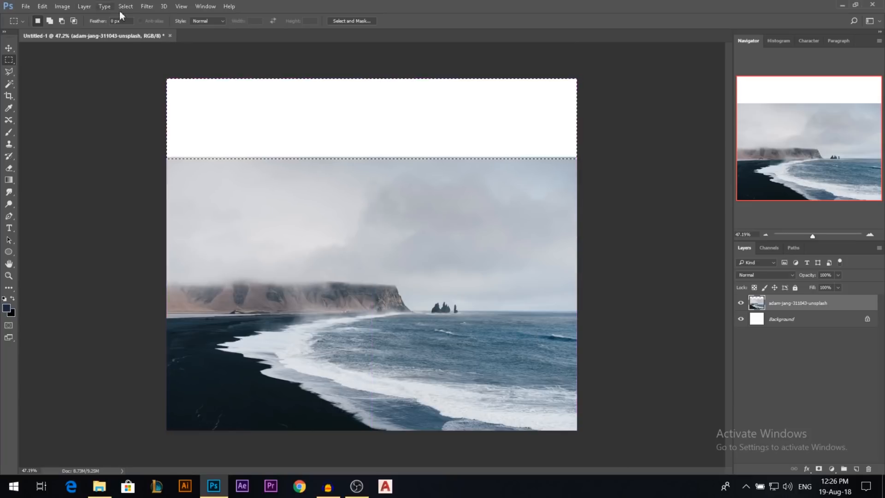
{"action": "left_click", "coordinate": [42, 7]}
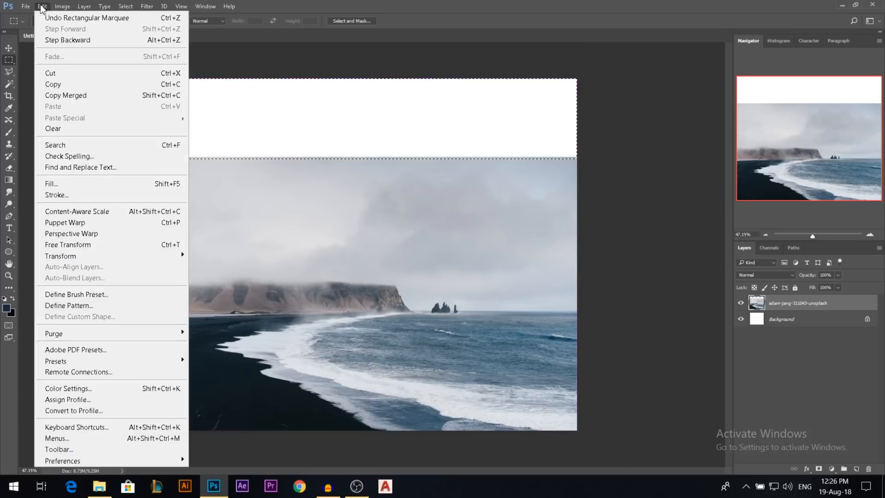
{"action": "left_click", "coordinate": [69, 185]}
{"action": "left_click", "coordinate": [463, 143]}
{"action": "left_click", "coordinate": [424, 174]}
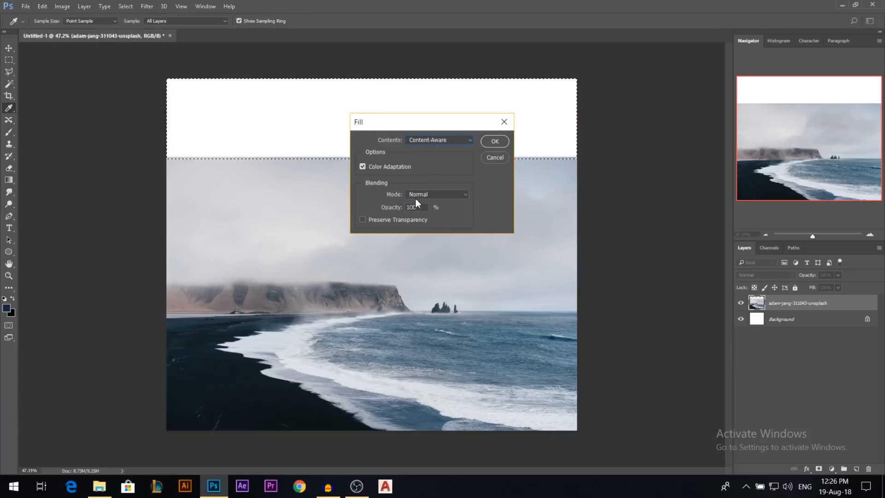
{"action": "left_click", "coordinate": [493, 141]}
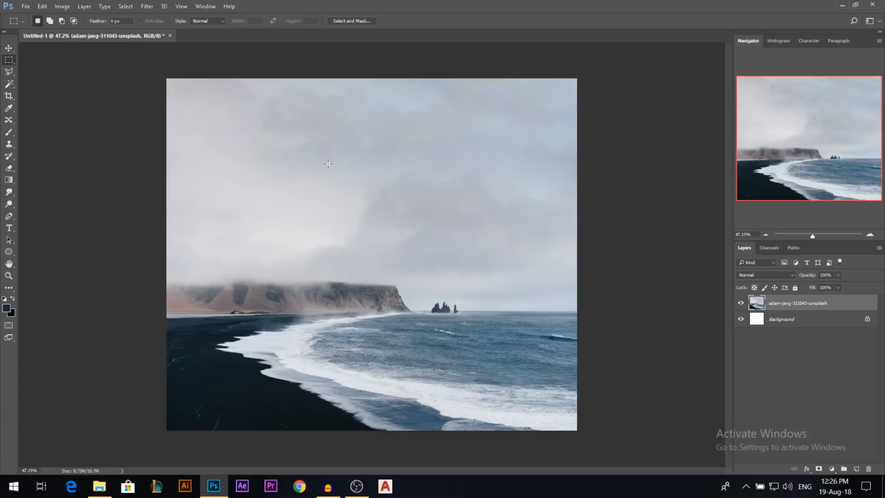
Select the beach and sea below the horizon with the Quick Selection tool and copy them to a new layer
{"action": "left_click", "coordinate": [9, 47]}
{"action": "scroll", "coordinate": [456, 195], "scroll_direction": "down", "scroll_amount": 2}
{"action": "scroll", "coordinate": [362, 187], "scroll_direction": "up", "scroll_amount": 3}
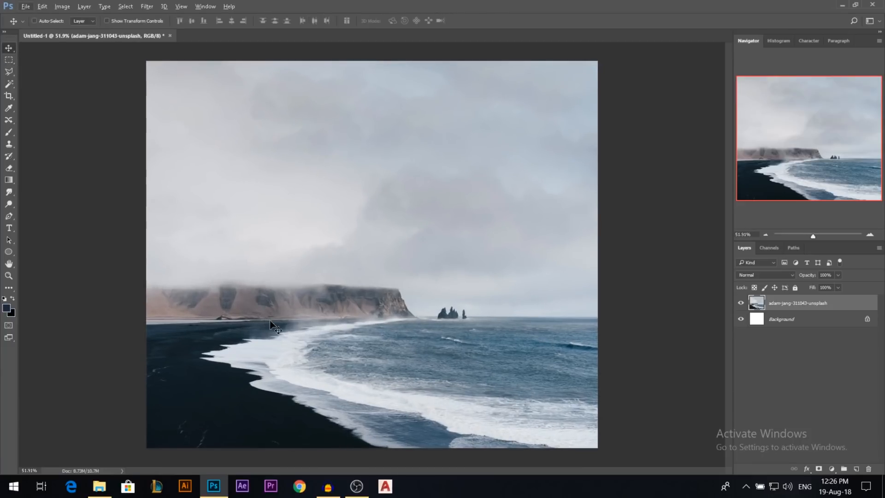
{"action": "scroll", "coordinate": [271, 321], "scroll_direction": "up", "scroll_amount": 2}
{"action": "scroll", "coordinate": [349, 303], "scroll_direction": "down", "scroll_amount": 1}
{"action": "left_click", "coordinate": [9, 84]}
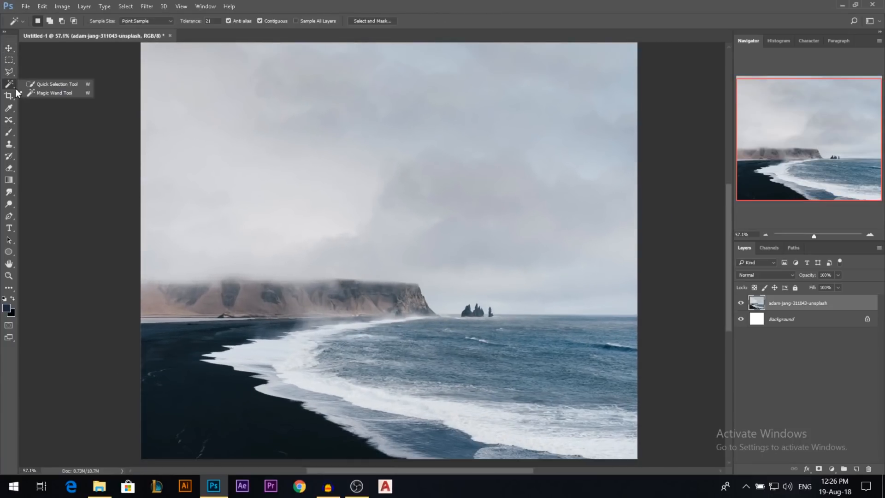
{"action": "left_click", "coordinate": [67, 83]}
{"action": "right_click", "coordinate": [441, 332], "text": "alt"}
{"action": "scroll", "coordinate": [407, 241], "scroll_direction": "down", "scroll_amount": 1}
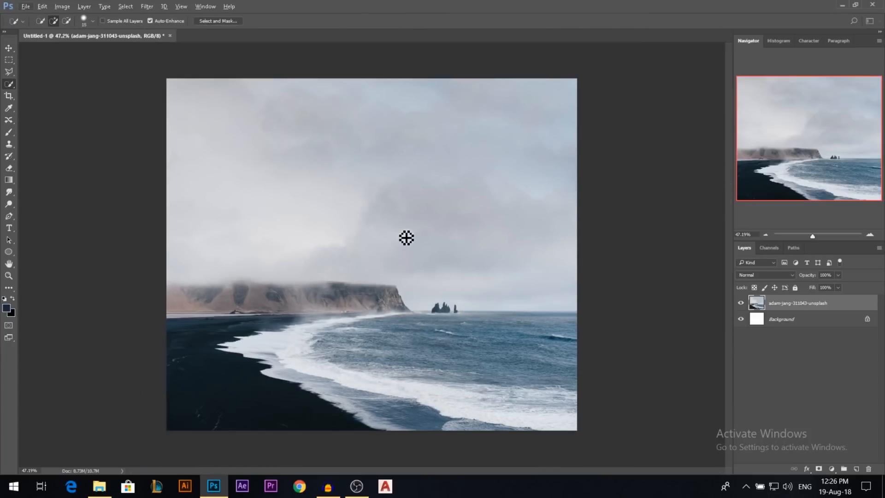
{"action": "right_click", "coordinate": [386, 341], "text": "alt"}
{"action": "left_click_drag", "start_coordinate": [190, 328], "coordinate": [314, 330]}
{"action": "mouse_move", "coordinate": [389, 325]}
{"action": "left_mouse_down"}
{"action": "mouse_move", "coordinate": [548, 322]}
{"action": "mouse_move", "coordinate": [569, 365]}
{"action": "mouse_move", "coordinate": [535, 392]}
{"action": "mouse_move", "coordinate": [230, 398]}
{"action": "left_mouse_up"}
{"action": "mouse_move", "coordinate": [185, 348]}
{"action": "left_mouse_down"}
{"action": "mouse_move", "coordinate": [181, 323]}
{"action": "mouse_move", "coordinate": [336, 321]}
{"action": "left_mouse_up"}
{"action": "left_click_drag", "start_coordinate": [391, 323], "coordinate": [417, 322]}
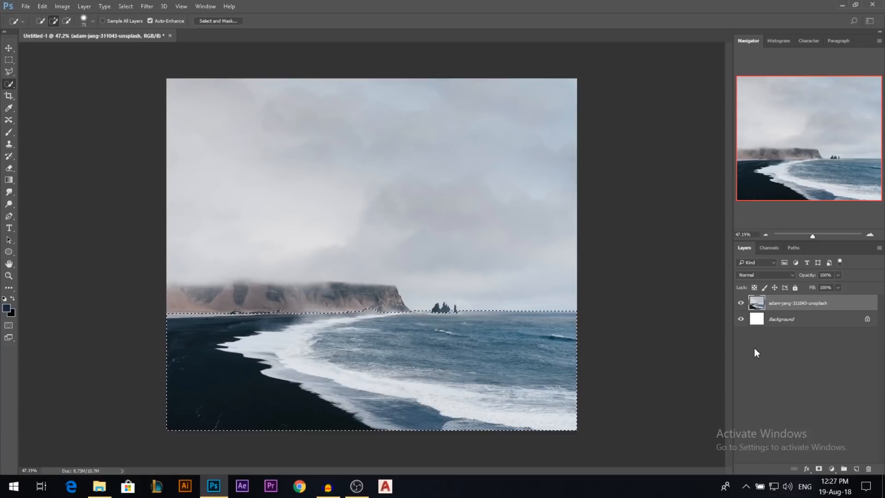
{"action": "key", "text": "ctrl+j"}
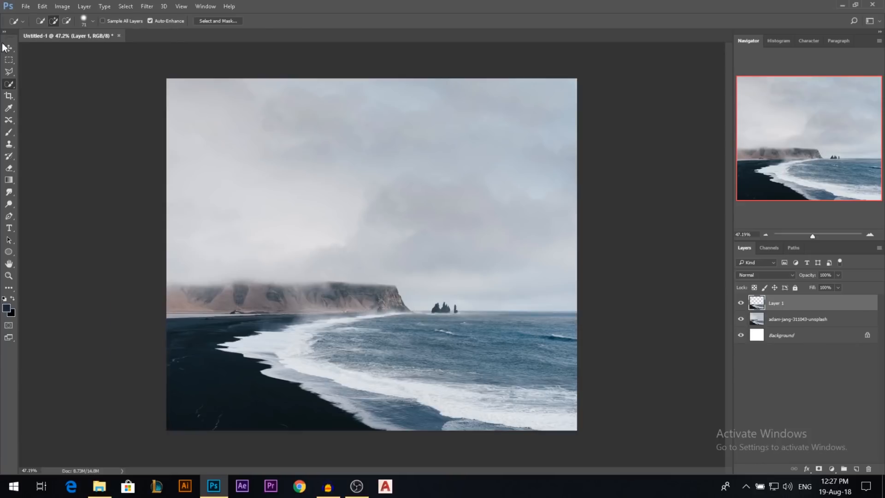
{"action": "left_click", "coordinate": [7, 47]}
{"action": "left_click_drag", "start_coordinate": [375, 337], "coordinate": [388, 285]}
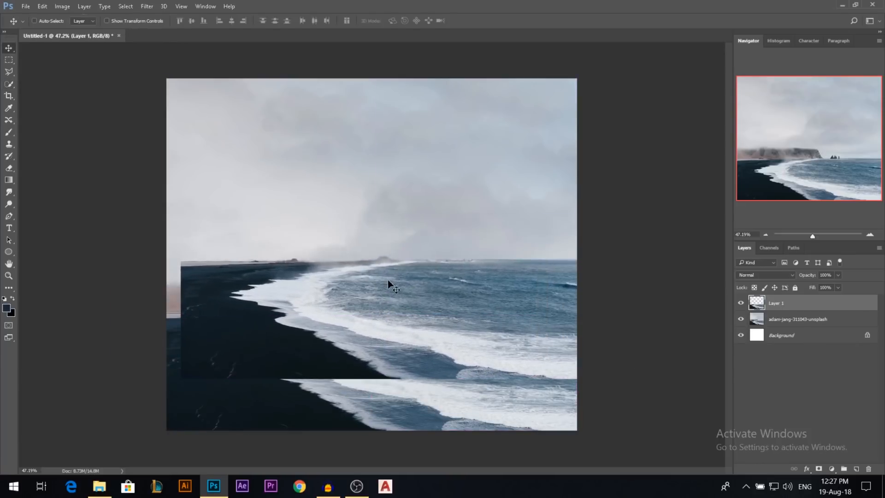
{"action": "key", "text": "ctrl+z"}
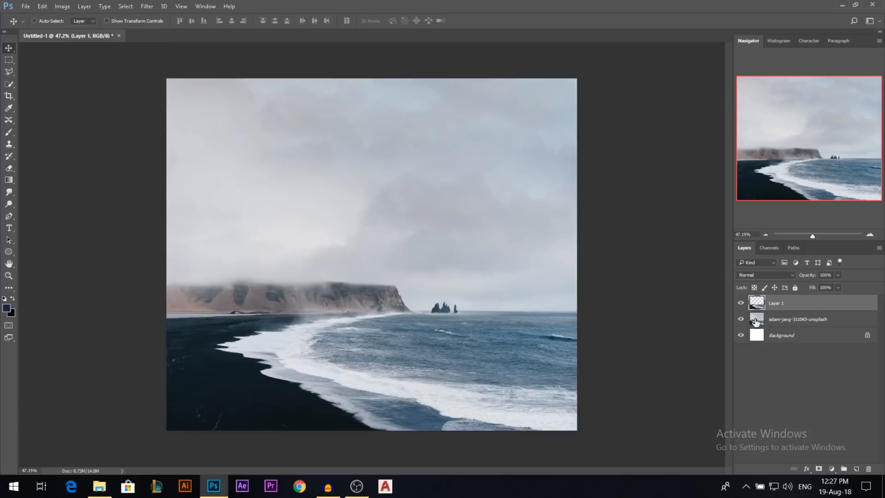
Hide Layer 1 and make the adam-jang-311043-unsplash layer active
{"action": "left_click", "coordinate": [741, 303]}
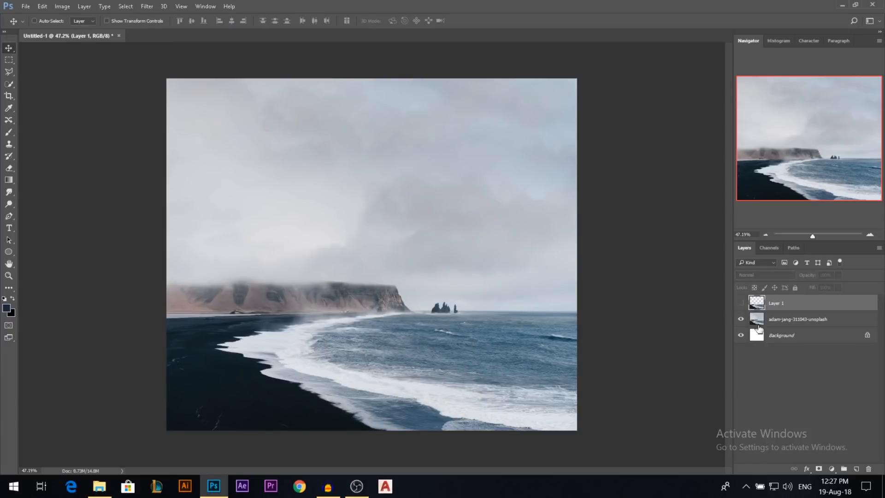
{"action": "left_click", "coordinate": [759, 326]}
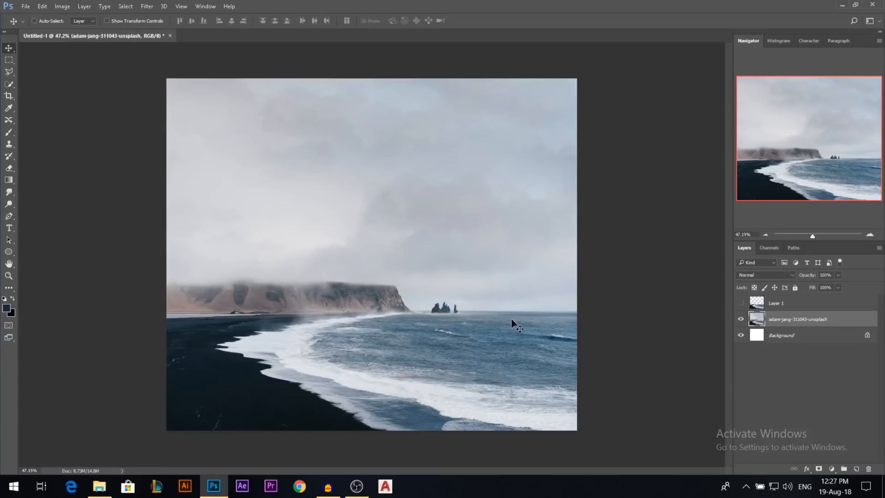
{"action": "scroll", "coordinate": [433, 296], "scroll_direction": "down", "scroll_amount": 2}
{"action": "scroll", "coordinate": [434, 296], "scroll_direction": "up", "scroll_amount": 2}
{"action": "left_click_drag", "start_coordinate": [433, 297], "coordinate": [350, 247]}
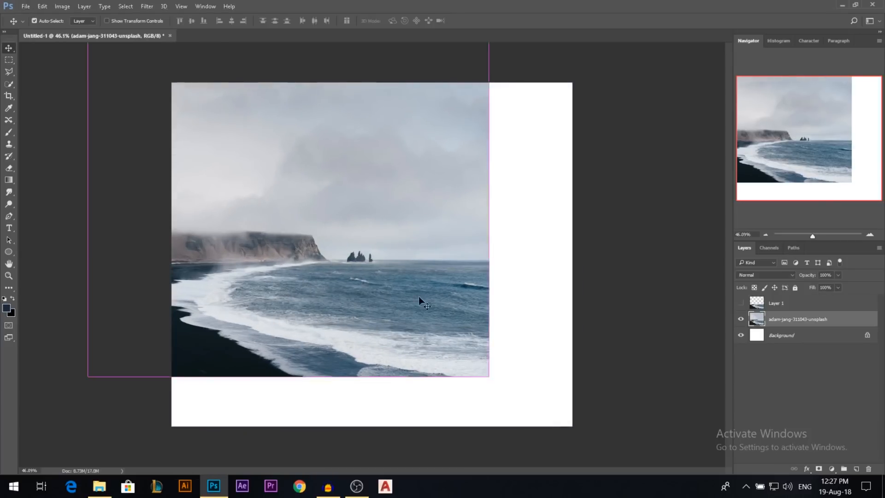
{"action": "key", "text": "ctrl+z"}
Clone sky over the cliffs and sea rocks with a soft round Clone Stamp brush and show Layer 1 again
{"action": "key", "text": "s"}
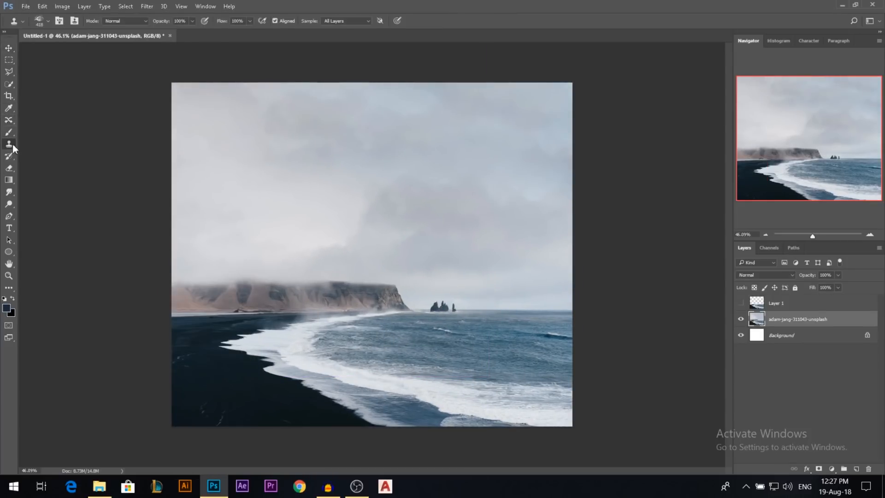
{"action": "right_click", "coordinate": [272, 187]}
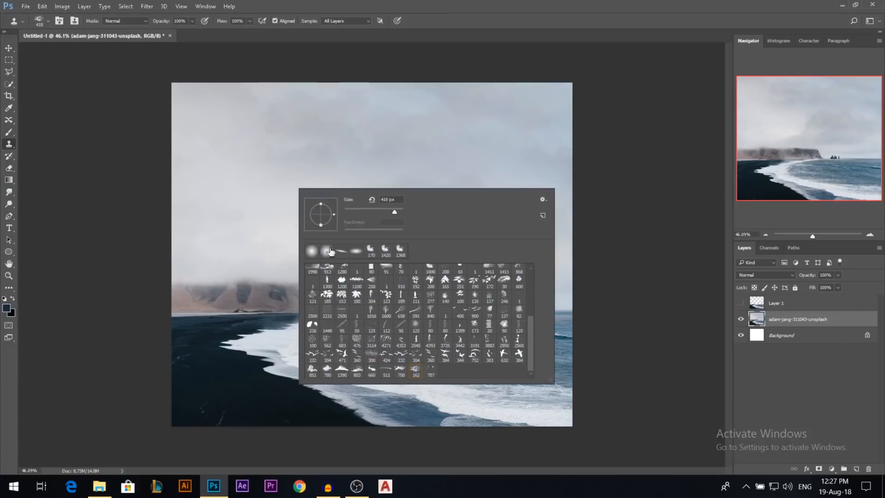
{"action": "left_click", "coordinate": [312, 252]}
{"action": "mouse_move", "coordinate": [249, 199]}
{"action": "left_mouse_down"}
{"action": "mouse_move", "coordinate": [261, 198]}
{"action": "mouse_move", "coordinate": [255, 207]}
{"action": "left_mouse_up"}
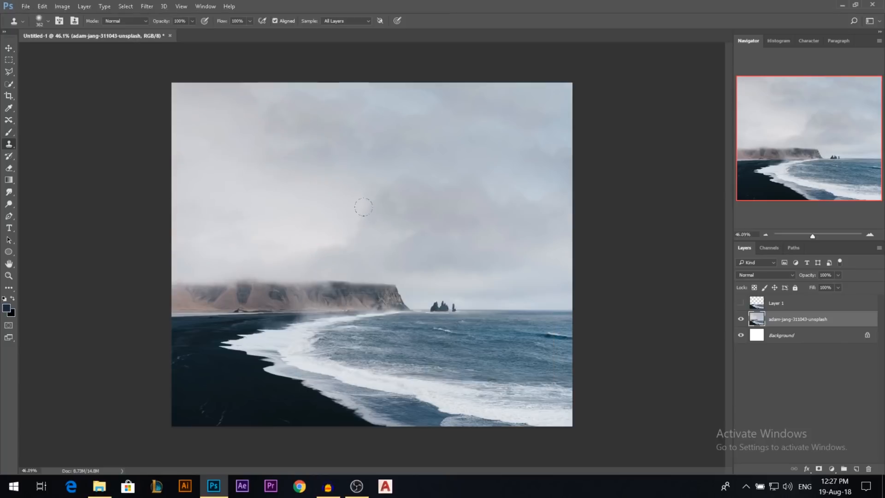
{"action": "left_click", "coordinate": [410, 231], "text": "alt"}
{"action": "mouse_move", "coordinate": [363, 265]}
{"action": "left_mouse_down"}
{"action": "mouse_move", "coordinate": [510, 261]}
{"action": "mouse_move", "coordinate": [116, 262]}
{"action": "left_mouse_up"}
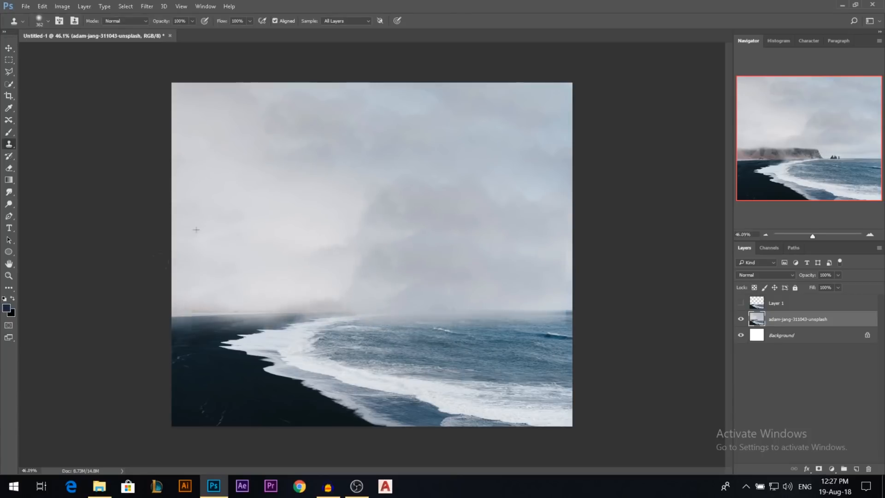
{"action": "left_click", "coordinate": [741, 303]}
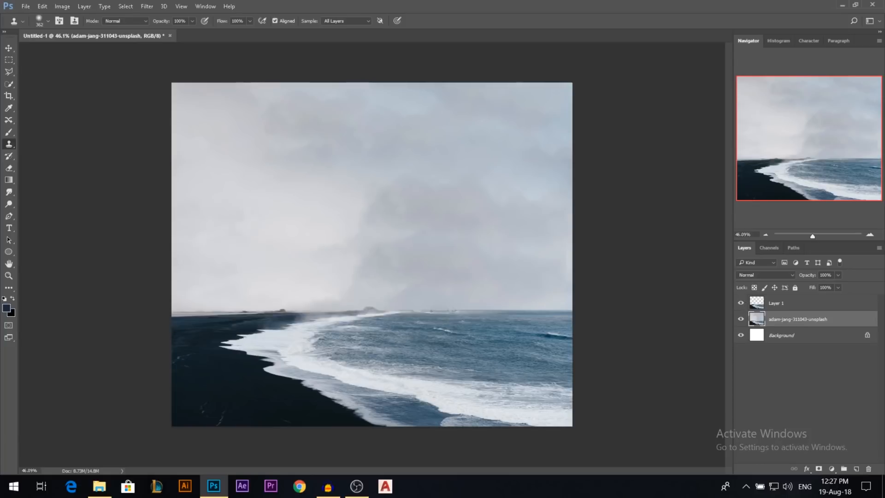
Place 1_tianzishan_wulingyuan_zhangjiajie_2012.jpg between Layer 1 and the beach photo layer
{"action": "left_click", "coordinate": [8, 48]}
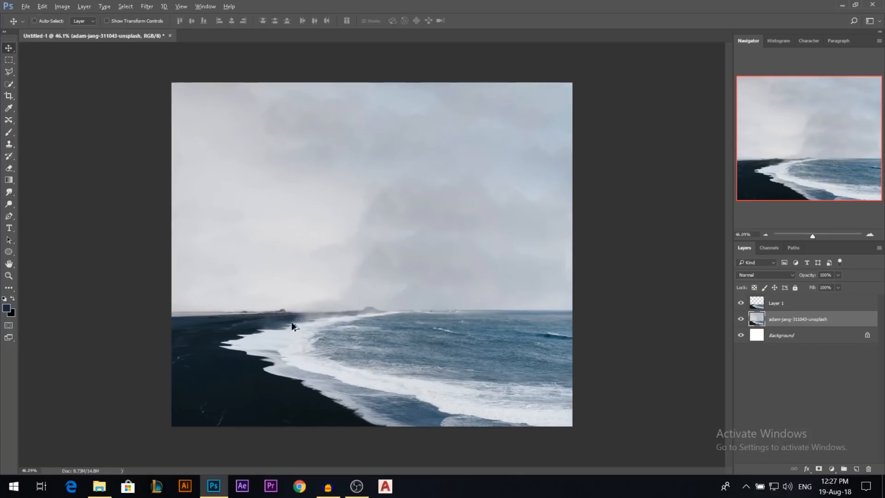
{"action": "left_click", "coordinate": [99, 486]}
{"action": "left_click_drag", "start_coordinate": [136, 140], "coordinate": [355, 270]}
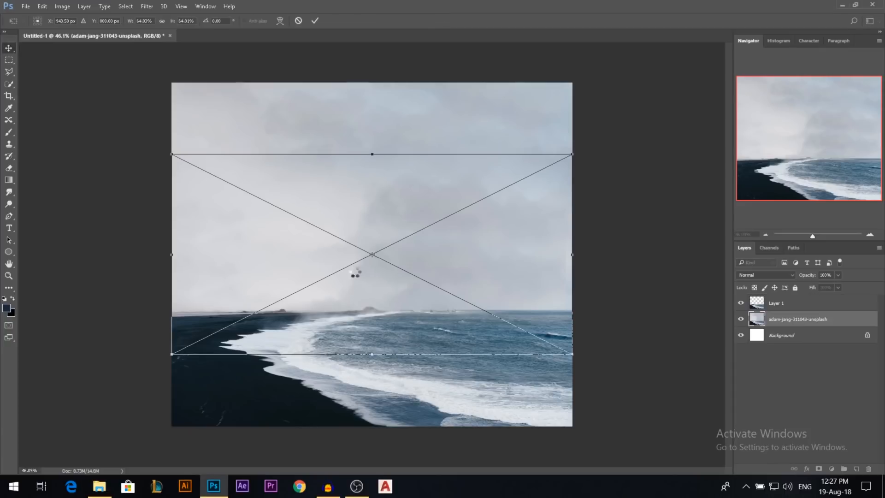
{"action": "key", "text": "Return"}
Quick-select the foreground rock pillars on the mountain photo's left side and subtract the distant hillside above them
{"action": "scroll", "coordinate": [303, 264], "scroll_direction": "up", "scroll_amount": 8}
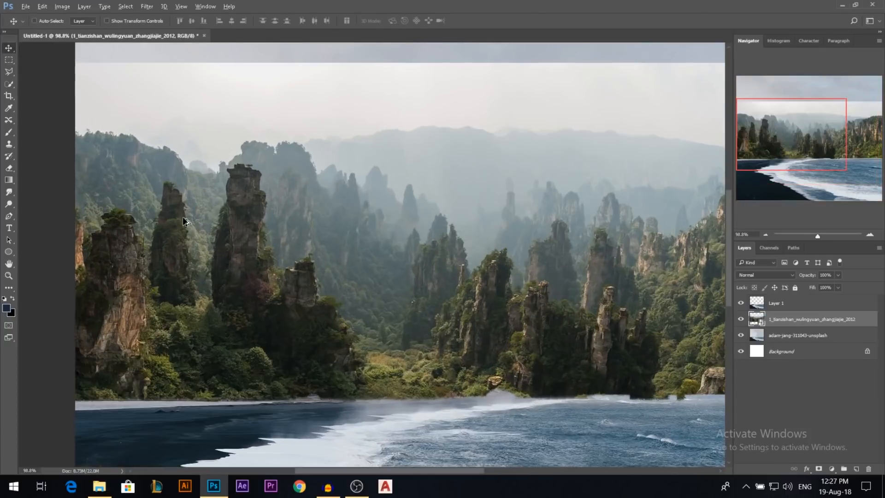
{"action": "left_click", "coordinate": [9, 84]}
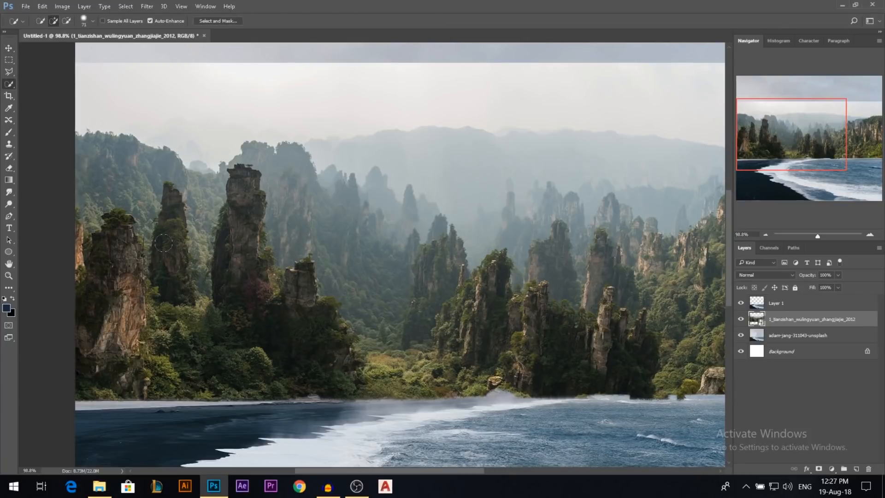
{"action": "left_click_drag", "start_coordinate": [170, 267], "coordinate": [163, 268]}
{"action": "mouse_move", "coordinate": [117, 241]}
{"action": "left_mouse_down"}
{"action": "mouse_move", "coordinate": [130, 339]}
{"action": "mouse_move", "coordinate": [191, 359]}
{"action": "mouse_move", "coordinate": [302, 357]}
{"action": "mouse_move", "coordinate": [306, 298]}
{"action": "mouse_move", "coordinate": [337, 390]}
{"action": "mouse_move", "coordinate": [113, 387]}
{"action": "mouse_move", "coordinate": [130, 267]}
{"action": "left_mouse_up"}
{"action": "key", "text": "l"}
{"action": "scroll", "coordinate": [106, 175], "scroll_direction": "up", "scroll_amount": 2}
{"action": "scroll", "coordinate": [106, 175], "scroll_direction": "up", "scroll_amount": 2}
{"action": "key", "text": "w"}
{"action": "left_click", "coordinate": [42, 86]}
{"action": "key", "text": "alt"}
{"action": "mouse_move", "coordinate": [183, 133]}
{"action": "left_mouse_down"}
{"action": "mouse_move", "coordinate": [182, 187]}
{"action": "mouse_move", "coordinate": [150, 178]}
{"action": "mouse_move", "coordinate": [134, 160]}
{"action": "left_mouse_up"}
Adjust the Quick Selection brush size and subtract the hillside gaps between the tall rock pillars from the selection
{"action": "key", "text": "["}
{"action": "key", "text": "["}
{"action": "key", "text": "["}
{"action": "key", "text": "["}
{"action": "key", "text": "["}
{"action": "key", "text": "["}
{"action": "key", "text": "["}
{"action": "key", "text": "]"}
{"action": "key", "text": "]"}
{"action": "key", "text": "]"}
{"action": "key", "text": "]"}
{"action": "key", "text": "]"}
{"action": "key", "text": "]"}
{"action": "key", "text": "]"}
{"action": "key", "text": "]"}
{"action": "key", "text": "]"}
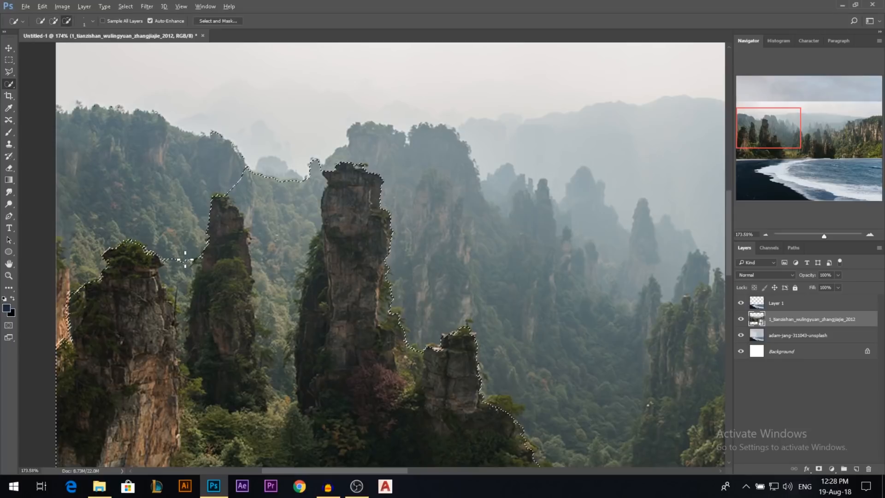
{"action": "left_click_drag", "start_coordinate": [182, 258], "coordinate": [192, 361]}
{"action": "right_click", "coordinate": [183, 306], "text": "alt"}
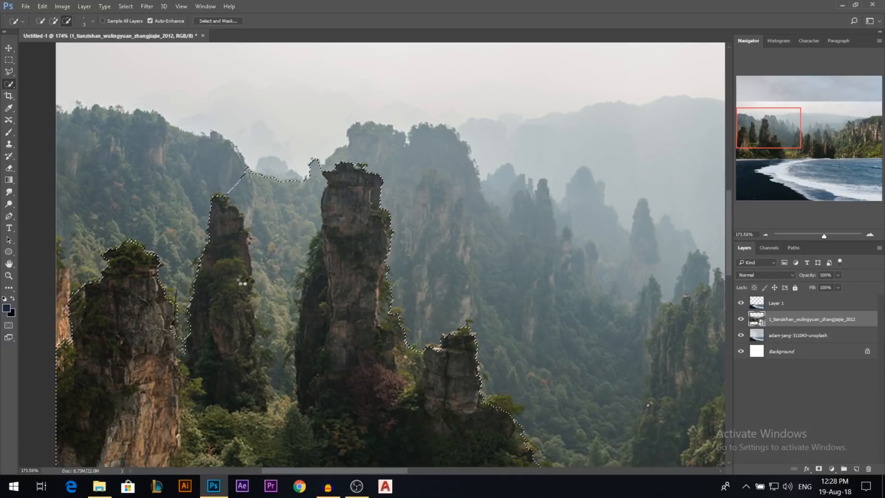
{"action": "right_click", "coordinate": [290, 212], "text": "alt"}
{"action": "left_click_drag", "start_coordinate": [281, 263], "coordinate": [285, 372]}
{"action": "right_click", "coordinate": [223, 349], "text": "alt"}
{"action": "left_click_drag", "start_coordinate": [223, 350], "coordinate": [231, 263]}
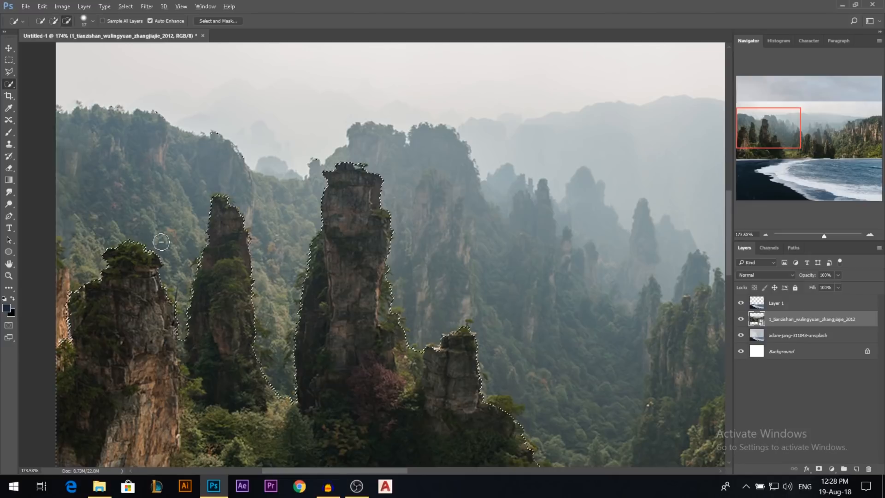
{"action": "scroll", "coordinate": [165, 245], "scroll_direction": "down", "scroll_amount": 3, "text": "alt"}
{"action": "scroll", "coordinate": [199, 283], "scroll_direction": "down", "scroll_amount": 2, "text": "alt"}
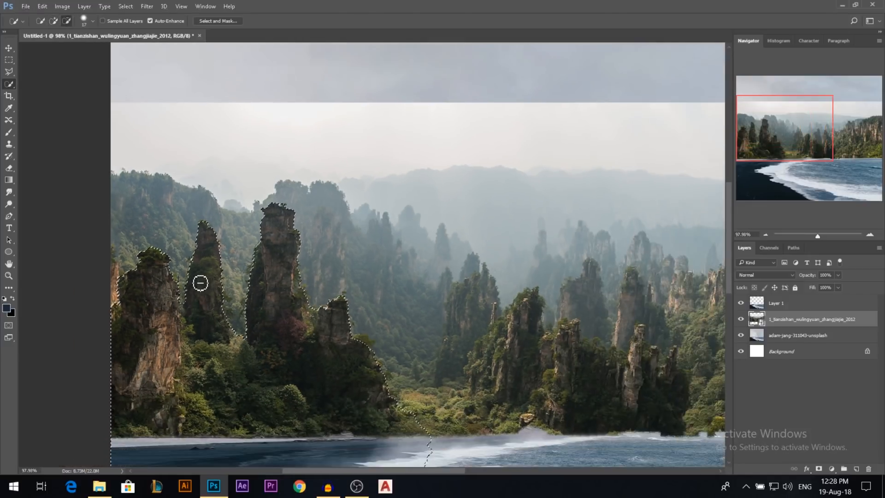
Add the rock sliver at the mountain photo's left edge and the nearest pillar in the middle to the quick selection
{"action": "scroll", "coordinate": [117, 283], "scroll_direction": "up", "scroll_amount": 2, "text": "alt"}
{"action": "left_click_drag", "start_coordinate": [115, 304], "coordinate": [113, 255]}
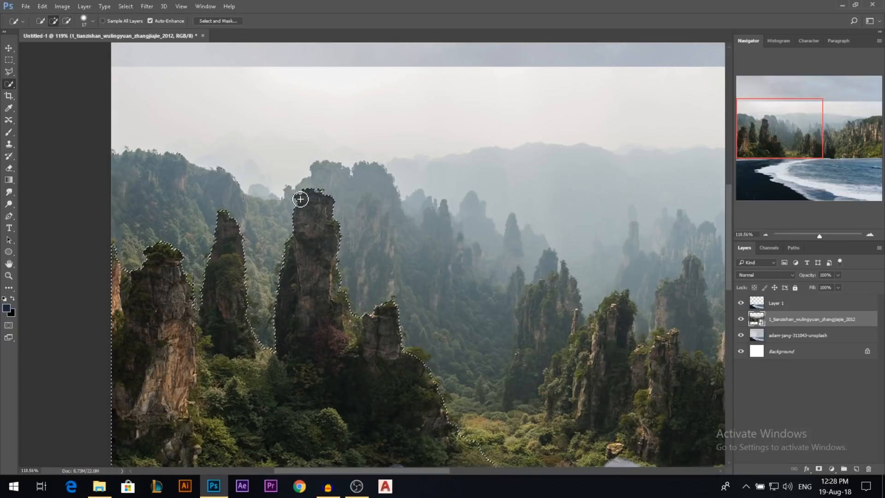
{"action": "scroll", "coordinate": [306, 191], "scroll_direction": "down", "scroll_amount": 2}
{"action": "scroll", "coordinate": [485, 286], "scroll_direction": "down", "scroll_amount": 1}
{"action": "scroll", "coordinate": [397, 292], "scroll_direction": "down", "scroll_amount": 3}
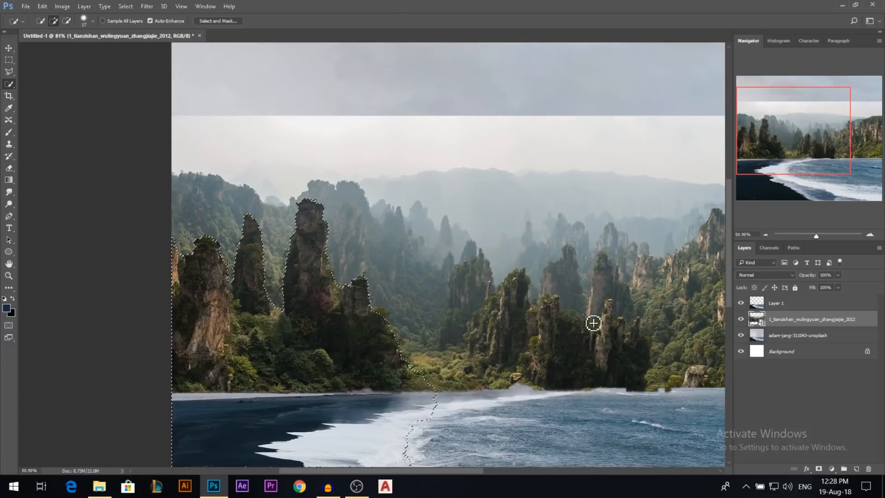
{"action": "mouse_move", "coordinate": [521, 293]}
{"action": "left_mouse_down"}
{"action": "mouse_move", "coordinate": [495, 344]}
{"action": "mouse_move", "coordinate": [480, 341]}
{"action": "mouse_move", "coordinate": [496, 325]}
{"action": "mouse_move", "coordinate": [494, 310]}
{"action": "mouse_move", "coordinate": [473, 346]}
{"action": "mouse_move", "coordinate": [504, 367]}
{"action": "mouse_move", "coordinate": [477, 373]}
{"action": "mouse_move", "coordinate": [466, 365]}
{"action": "left_mouse_up"}
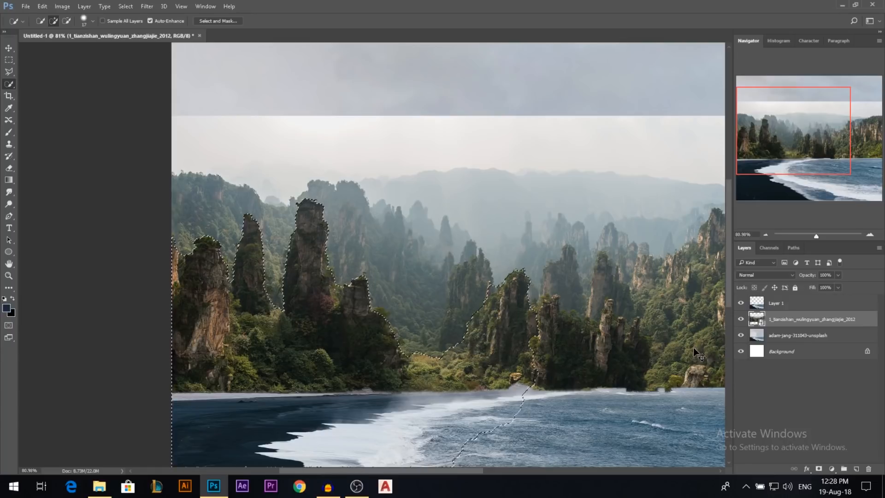
Copy the selected pillars to a new layer and delete the 1_tianzishan_wulingyuan_zhangjiajie_2012 layer
{"action": "key", "text": "ctrl+j"}
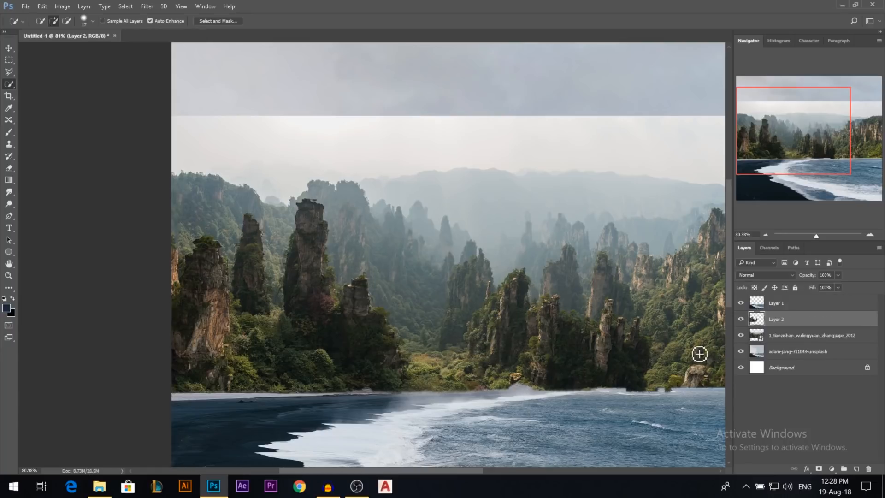
{"action": "left_click", "coordinate": [763, 339]}
{"action": "key", "text": "Delete"}
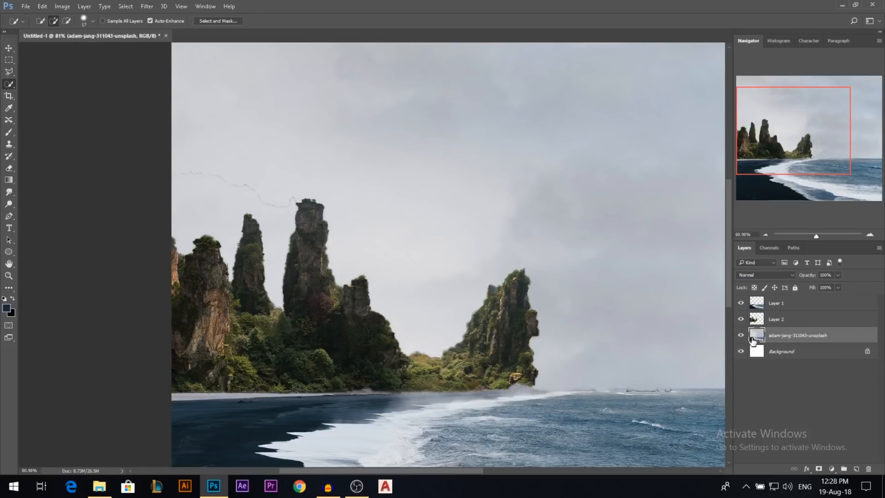
Enlarge the pillar cutout on Layer 2 and position it so its base sits on the shoreline from the left edge
{"action": "key", "text": "v"}
{"action": "left_click", "coordinate": [498, 345], "text": "ctrl"}
{"action": "scroll", "coordinate": [379, 298], "scroll_direction": "down", "scroll_amount": 4}
{"action": "left_click_drag", "start_coordinate": [340, 297], "coordinate": [370, 254]}
{"action": "scroll", "coordinate": [268, 289], "scroll_direction": "down", "scroll_amount": 4}
{"action": "key", "text": "ctrl+t"}
{"action": "left_click_drag", "start_coordinate": [406, 311], "coordinate": [458, 349]}
{"action": "left_click_drag", "start_coordinate": [381, 301], "coordinate": [416, 321]}
{"action": "mouse_move", "coordinate": [490, 141]}
{"action": "left_mouse_down"}
{"action": "mouse_move", "coordinate": [518, 123]}
{"action": "mouse_move", "coordinate": [497, 143]}
{"action": "left_mouse_up"}
{"action": "key", "text": "Return"}
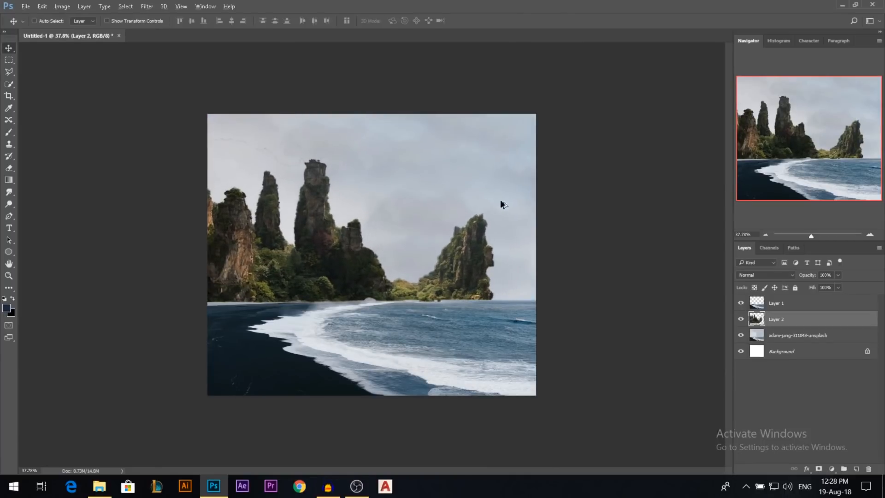
Narrow the Layer 2 pillars to about 83% width, stretch them slightly taller and align their base with the horizon
{"action": "scroll", "coordinate": [499, 208], "scroll_direction": "up", "scroll_amount": 2}
{"action": "scroll", "coordinate": [498, 224], "scroll_direction": "down", "scroll_amount": 1}
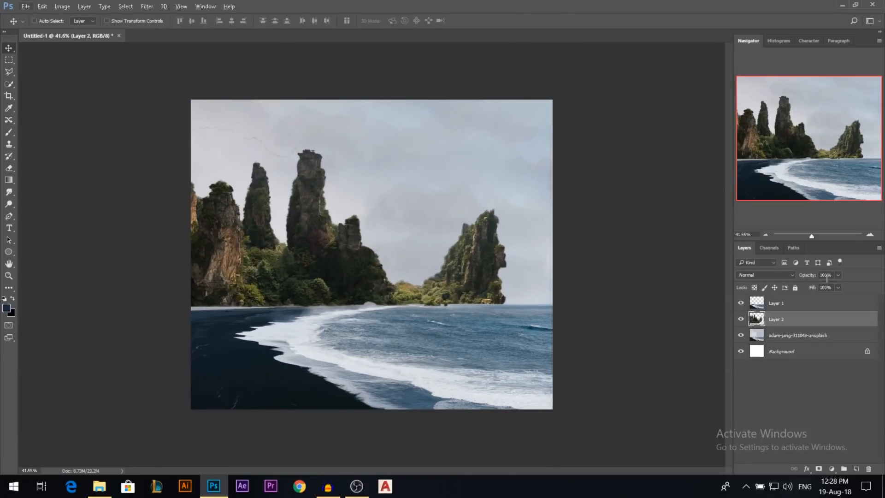
{"action": "key", "text": "e"}
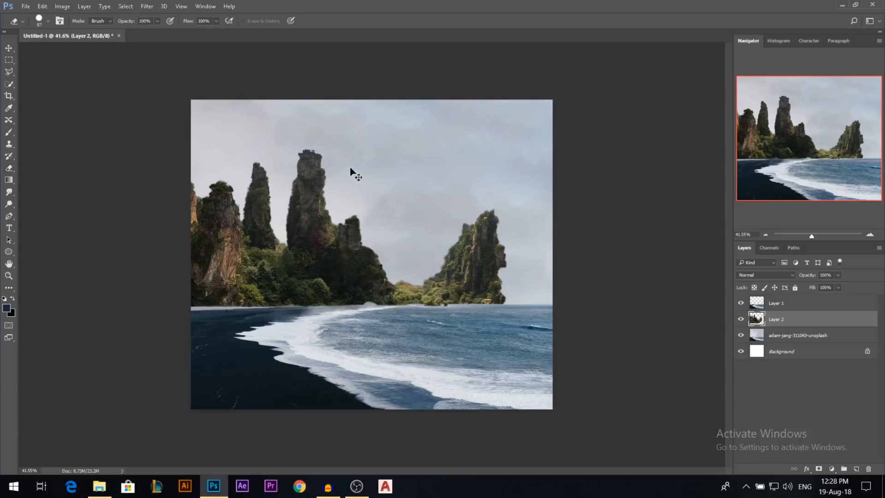
{"action": "key", "text": "ctrl+t"}
{"action": "left_click_drag", "start_coordinate": [461, 266], "coordinate": [454, 265]}
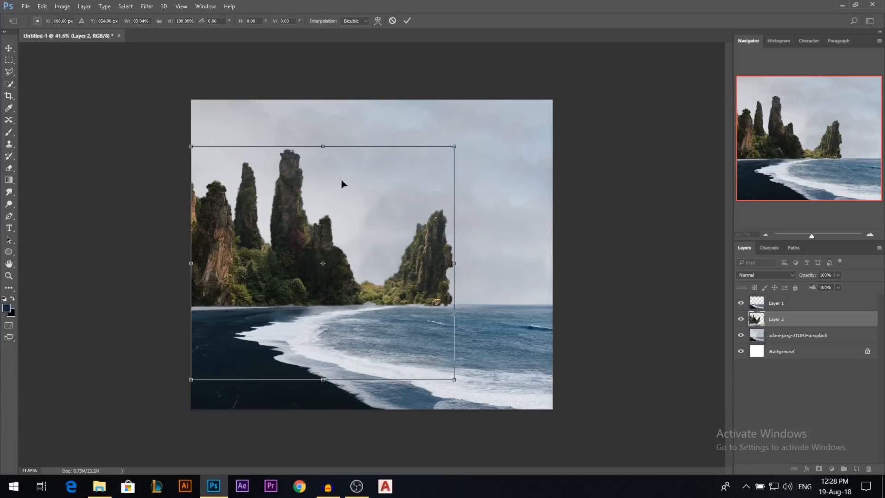
{"action": "left_click_drag", "start_coordinate": [323, 146], "coordinate": [323, 130]}
{"action": "left_click_drag", "start_coordinate": [316, 190], "coordinate": [315, 196]}
{"action": "key", "text": "Return"}
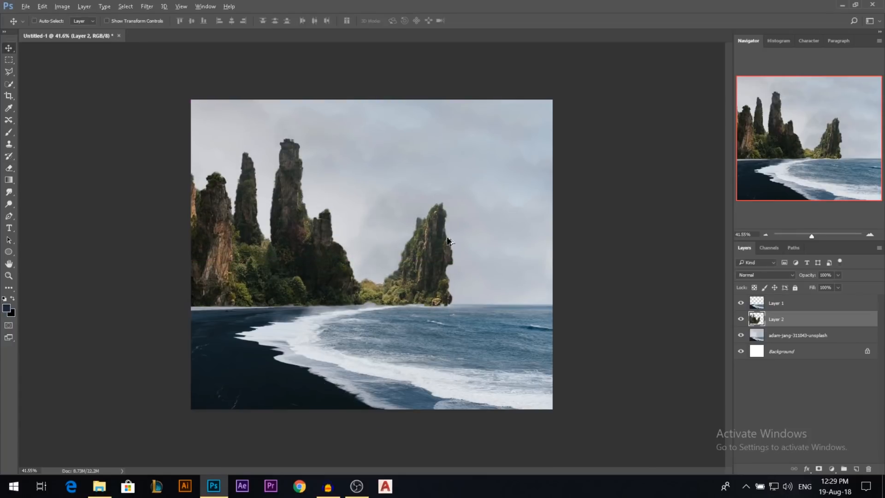
Erase the separate pillar on the right side of Layer 2 with a resized Eraser brush
{"action": "scroll", "coordinate": [450, 240], "scroll_direction": "up", "scroll_amount": 5}
{"action": "scroll", "coordinate": [446, 240], "scroll_direction": "down", "scroll_amount": 2}
{"action": "key", "text": "e"}
{"action": "right_click", "coordinate": [454, 199], "text": "alt"}
{"action": "mouse_move", "coordinate": [470, 196]}
{"action": "left_mouse_down"}
{"action": "mouse_move", "coordinate": [464, 316]}
{"action": "mouse_move", "coordinate": [438, 323]}
{"action": "mouse_move", "coordinate": [431, 239]}
{"action": "mouse_move", "coordinate": [408, 344]}
{"action": "mouse_move", "coordinate": [397, 251]}
{"action": "mouse_move", "coordinate": [378, 280]}
{"action": "mouse_move", "coordinate": [397, 293]}
{"action": "mouse_move", "coordinate": [422, 248]}
{"action": "left_mouse_up"}
{"action": "right_click", "coordinate": [408, 262], "text": "alt"}
{"action": "mouse_move", "coordinate": [408, 303]}
{"action": "left_mouse_down"}
{"action": "mouse_move", "coordinate": [412, 276]}
{"action": "mouse_move", "coordinate": [401, 318]}
{"action": "left_mouse_up"}
Choose the 600 px leafy brush tip for the Eraser, shrink it to 115 px and roughen the edge of the right-hand shrubs
{"action": "right_click", "coordinate": [445, 278]}
{"action": "scroll", "coordinate": [668, 430], "scroll_direction": "down", "scroll_amount": 2}
{"action": "left_click", "coordinate": [668, 430]}
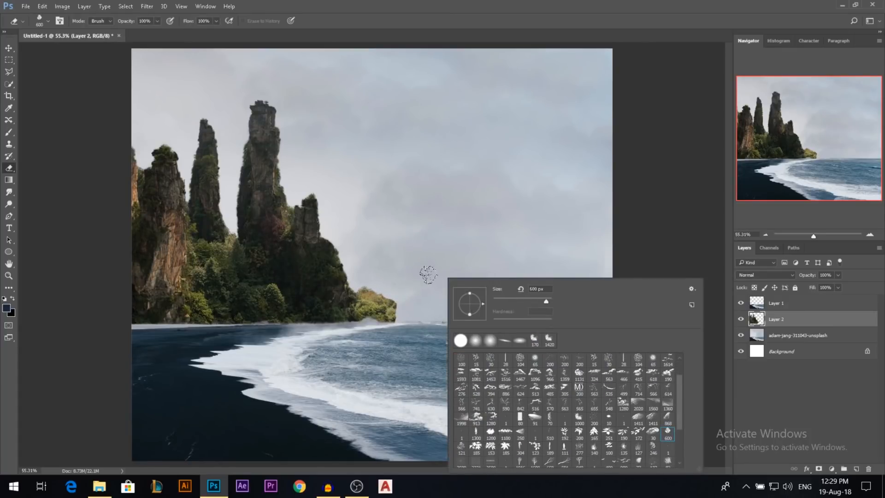
{"action": "right_click", "coordinate": [415, 273], "text": "alt"}
{"action": "left_click_drag", "start_coordinate": [366, 282], "coordinate": [343, 284]}
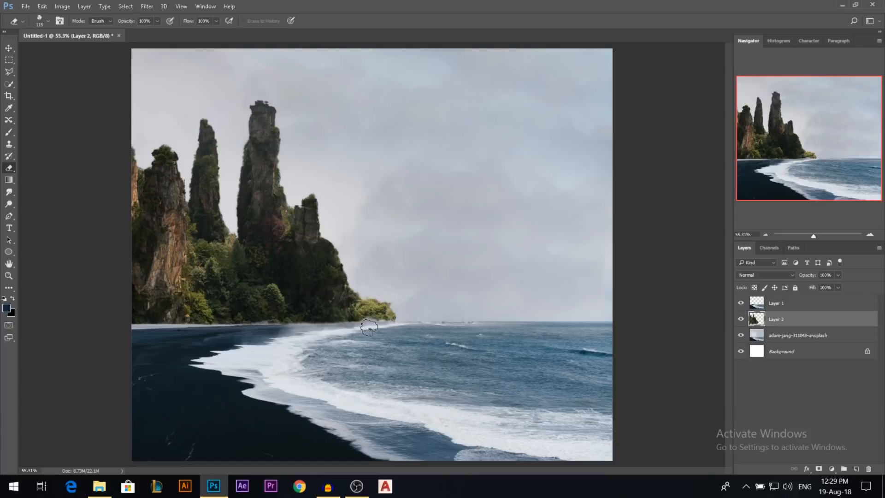
Place china-222364.jpg from the Stock folder into the composite above Layer 2
{"action": "key", "text": "v"}
{"action": "scroll", "coordinate": [636, 352], "scroll_direction": "down", "scroll_amount": 3}
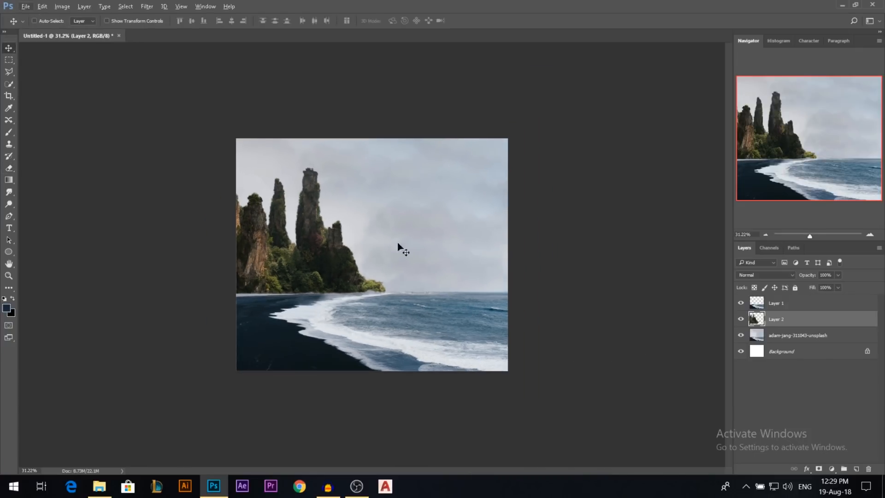
{"action": "left_click", "coordinate": [99, 486]}
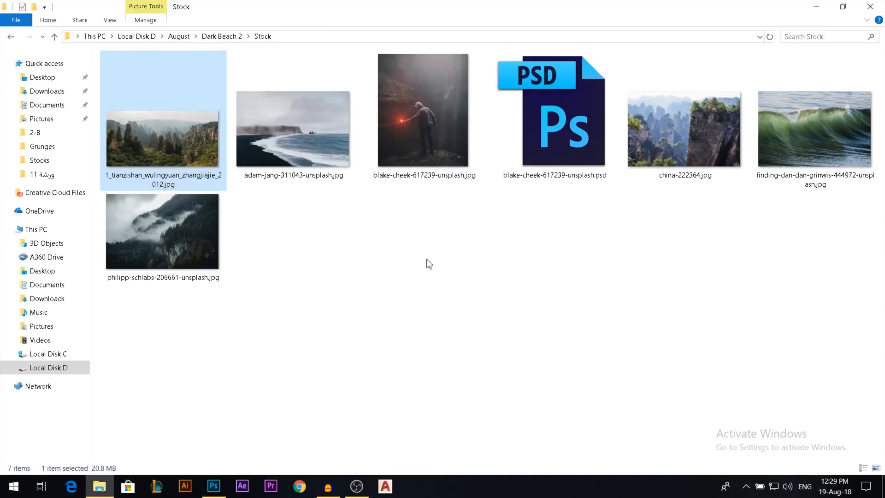
{"action": "left_click", "coordinate": [690, 144]}
{"action": "left_click_drag", "start_coordinate": [690, 140], "coordinate": [323, 295]}
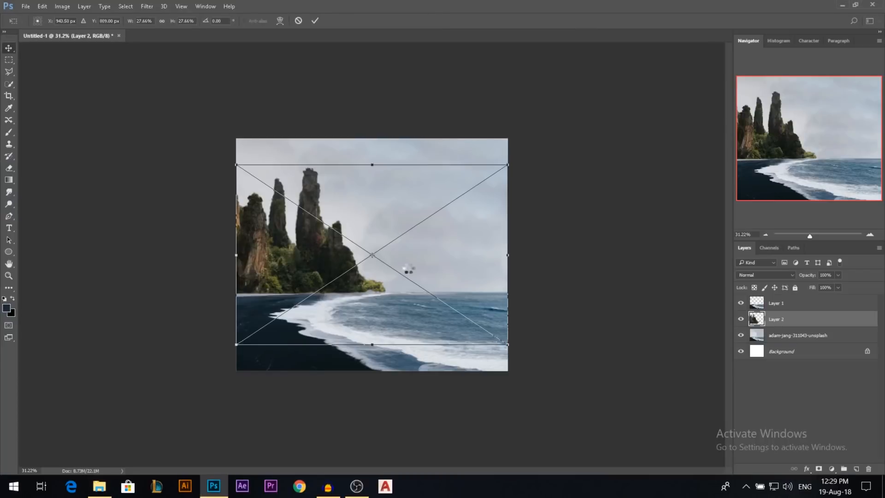
{"action": "key", "text": "Return"}
{"action": "scroll", "coordinate": [348, 255], "scroll_direction": "up", "scroll_amount": 4}
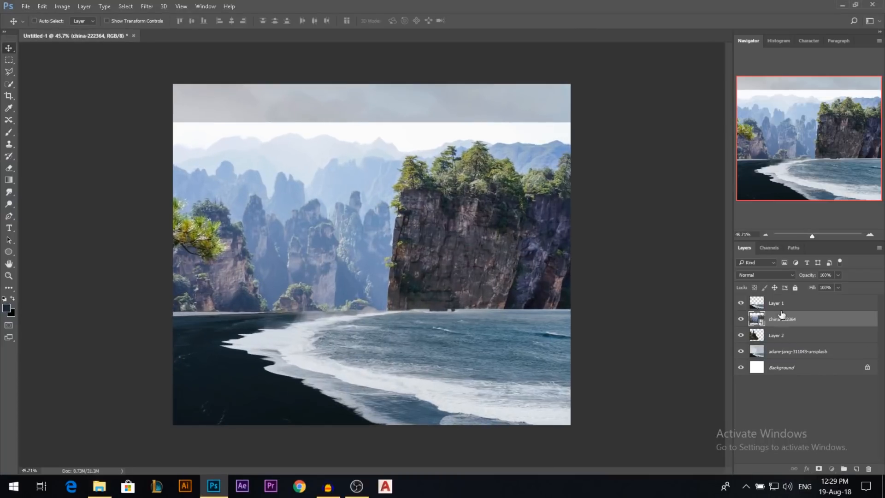
Move the china-222364 layer above Layer 1 and scale the photo down slightly
{"action": "left_click_drag", "start_coordinate": [782, 315], "coordinate": [782, 297]}
{"action": "key", "text": "ctrl+t"}
{"action": "left_click_drag", "start_coordinate": [572, 388], "coordinate": [537, 374]}
{"action": "key", "text": "Return"}
Quick-select the mountains and sky around the large cliff in the china-222364 photo and invert the selection
{"action": "key", "text": "w"}
{"action": "mouse_move", "coordinate": [357, 371]}
{"action": "left_mouse_down"}
{"action": "mouse_move", "coordinate": [366, 201]}
{"action": "mouse_move", "coordinate": [383, 149]}
{"action": "mouse_move", "coordinate": [393, 134]}
{"action": "mouse_move", "coordinate": [418, 155]}
{"action": "mouse_move", "coordinate": [511, 145]}
{"action": "mouse_move", "coordinate": [514, 155]}
{"action": "mouse_move", "coordinate": [341, 349]}
{"action": "mouse_move", "coordinate": [326, 347]}
{"action": "mouse_move", "coordinate": [322, 372]}
{"action": "mouse_move", "coordinate": [325, 244]}
{"action": "mouse_move", "coordinate": [247, 349]}
{"action": "mouse_move", "coordinate": [253, 291]}
{"action": "mouse_move", "coordinate": [225, 244]}
{"action": "mouse_move", "coordinate": [222, 324]}
{"action": "mouse_move", "coordinate": [207, 319]}
{"action": "mouse_move", "coordinate": [273, 335]}
{"action": "mouse_move", "coordinate": [241, 318]}
{"action": "left_mouse_up"}
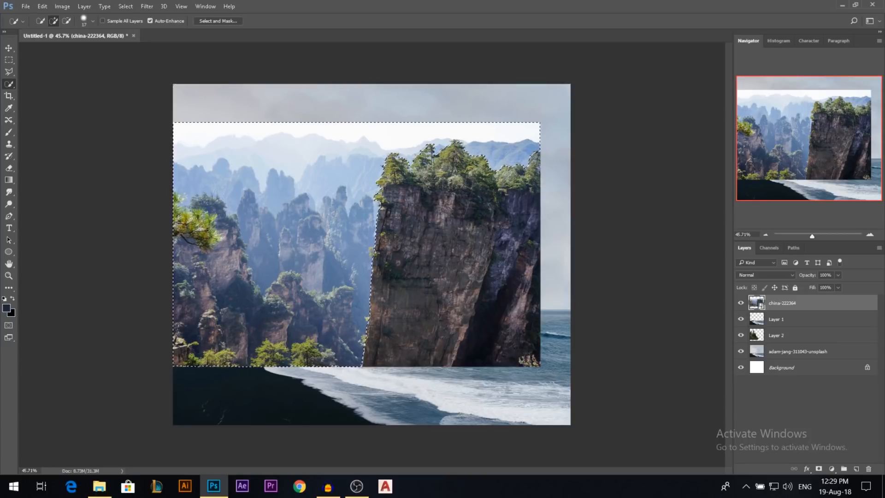
{"action": "left_click", "coordinate": [241, 84], "text": "alt"}
{"action": "left_click", "coordinate": [125, 6]}
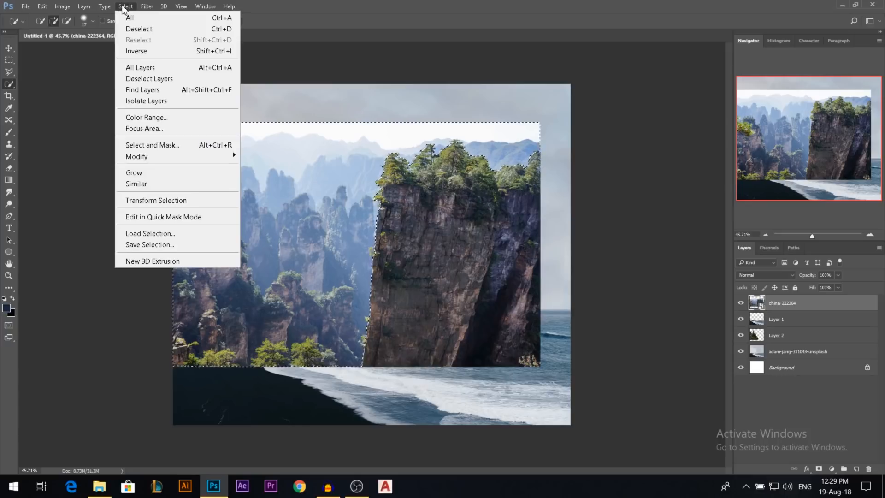
{"action": "left_click", "coordinate": [136, 51]}
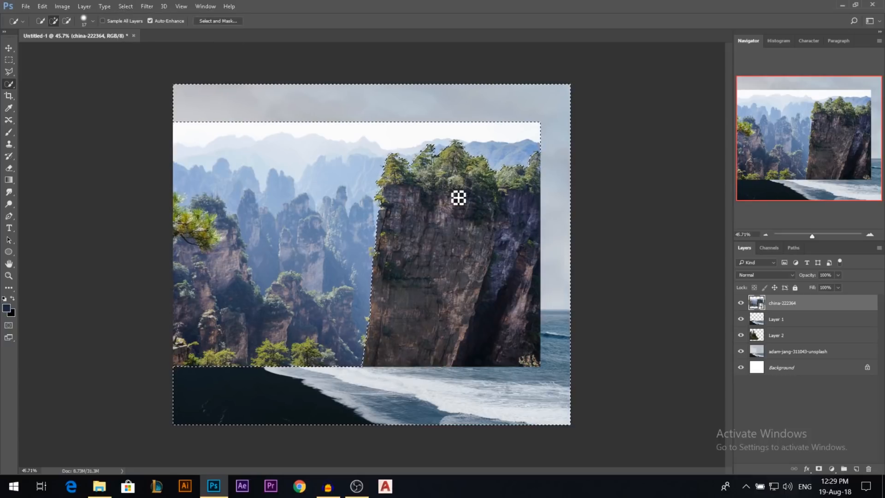
Copy the large cliff to a new layer and delete the china-222364 layer
{"action": "key", "text": "ctrl+j"}
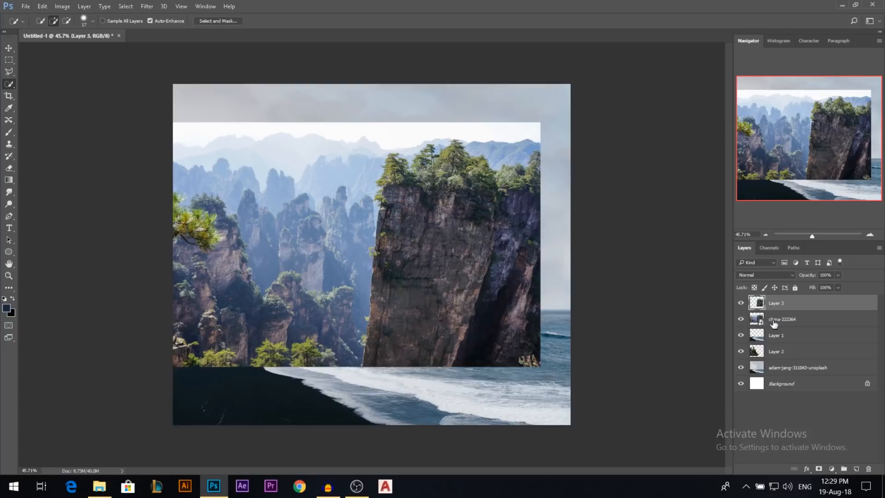
{"action": "left_click", "coordinate": [774, 324]}
{"action": "key", "text": "Delete"}
Flip the cliff on Layer 3 horizontally and move it over the pillars on the beach's left side
{"action": "left_click", "coordinate": [769, 304]}
{"action": "key", "text": "v"}
{"action": "left_click_drag", "start_coordinate": [507, 243], "coordinate": [407, 244]}
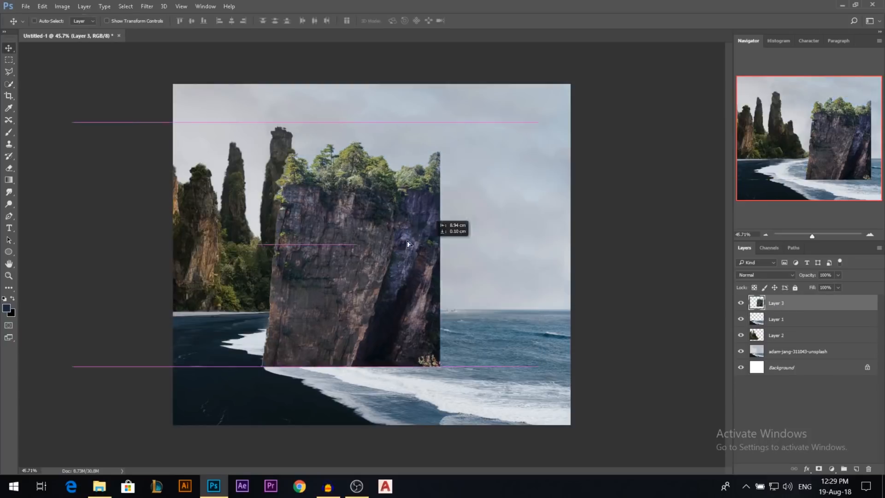
{"action": "key", "text": "ctrl+t"}
{"action": "right_click", "coordinate": [473, 175]}
{"action": "left_click", "coordinate": [536, 325]}
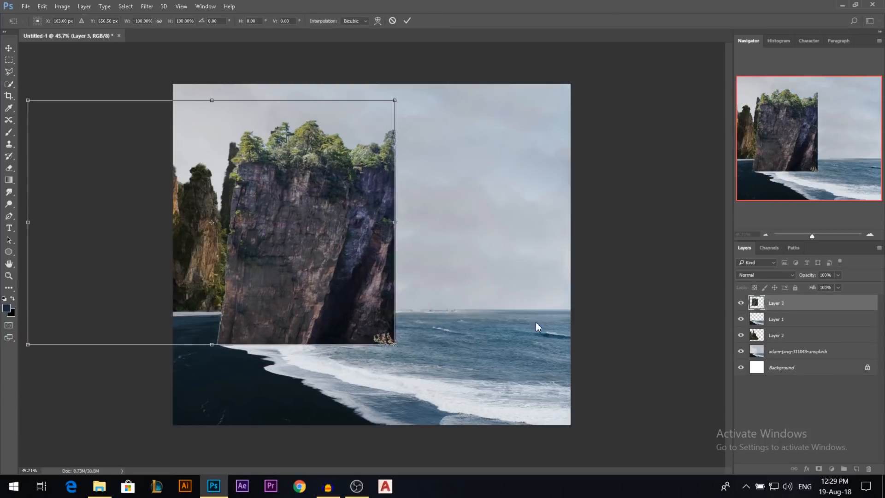
{"action": "key", "text": "Return"}
{"action": "left_click_drag", "start_coordinate": [277, 251], "coordinate": [455, 231]}
{"action": "key", "text": "ctrl+t"}
{"action": "key", "text": "Return"}
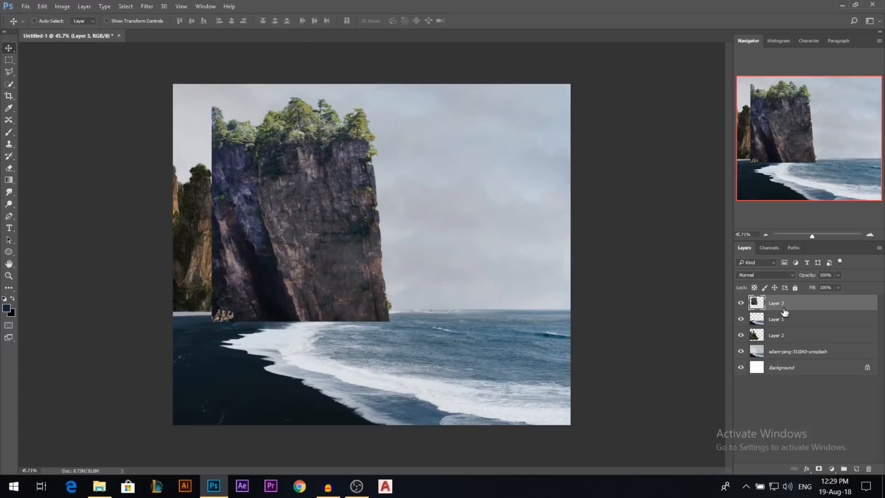
Set the cliff against the canvas's left edge on the shoreline and order Layer 3 directly below Layer 2
{"action": "left_click_drag", "start_coordinate": [783, 312], "coordinate": [778, 328]}
{"action": "left_click_drag", "start_coordinate": [395, 289], "coordinate": [364, 262]}
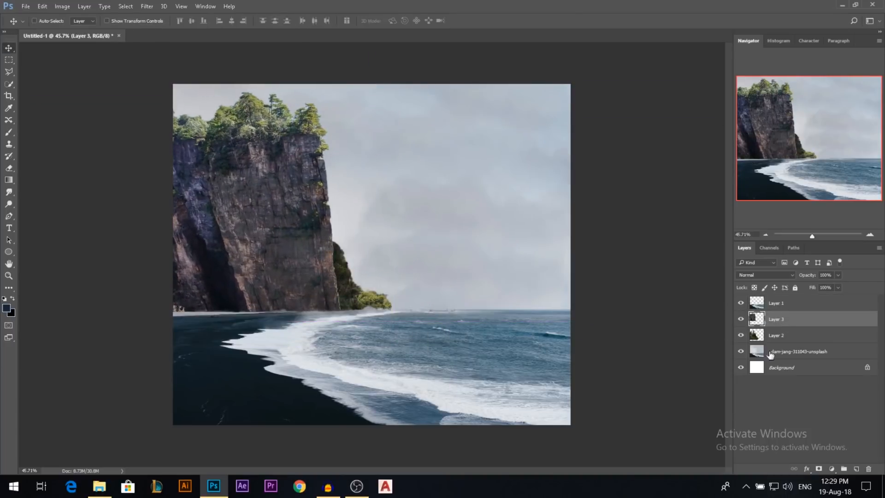
{"action": "left_click_drag", "start_coordinate": [796, 338], "coordinate": [795, 343]}
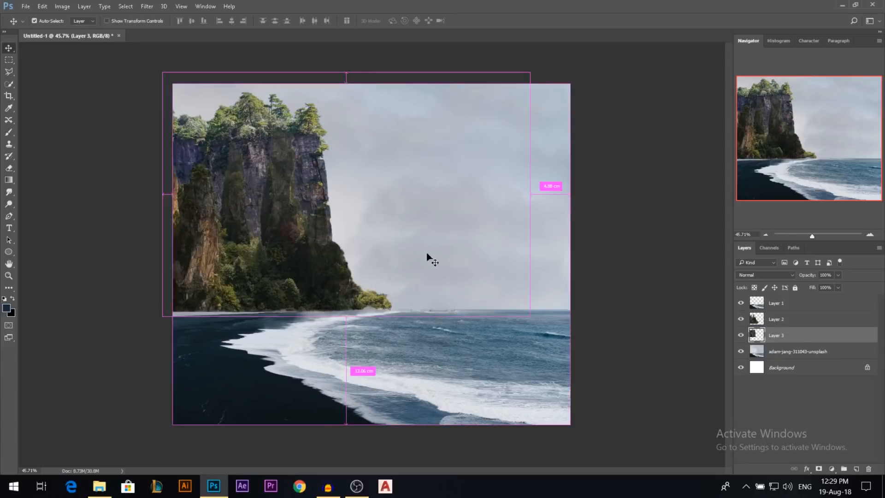
Narrow the Layer 3 cliff, rotate it slightly clockwise, scale it down and fit it behind the leftmost pillars
{"action": "key", "text": "ctrl+t"}
{"action": "left_click_drag", "start_coordinate": [532, 199], "coordinate": [462, 199]}
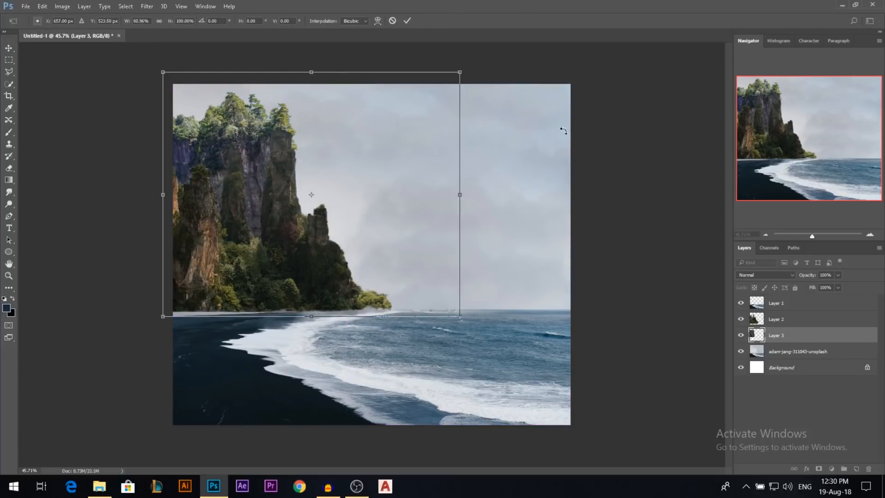
{"action": "left_click_drag", "start_coordinate": [562, 130], "coordinate": [559, 146]}
{"action": "left_click_drag", "start_coordinate": [461, 202], "coordinate": [399, 200]}
{"action": "left_click_drag", "start_coordinate": [325, 168], "coordinate": [319, 174]}
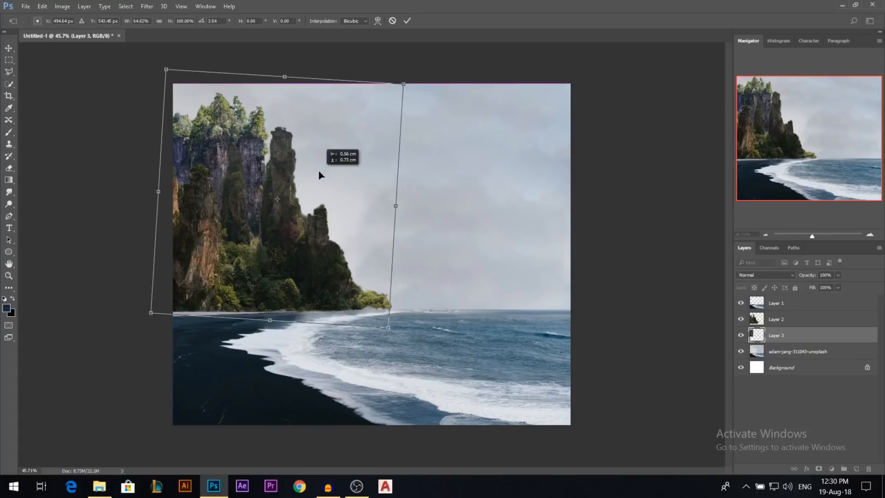
{"action": "left_click_drag", "start_coordinate": [404, 85], "coordinate": [378, 94]}
{"action": "left_click_drag", "start_coordinate": [316, 174], "coordinate": [306, 174]}
{"action": "mouse_move", "coordinate": [421, 156]}
{"action": "left_mouse_down"}
{"action": "mouse_move", "coordinate": [419, 139]}
{"action": "mouse_move", "coordinate": [417, 151]}
{"action": "left_mouse_up"}
{"action": "left_click_drag", "start_coordinate": [315, 156], "coordinate": [315, 151]}
{"action": "key", "text": "Return"}
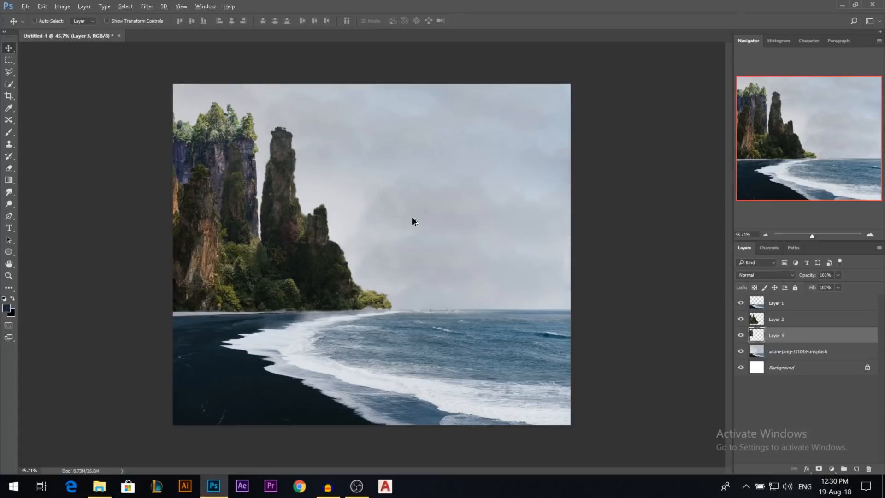
Reduce the height and width of the Layer 2 pillars so they stand lower in front of the cliff
{"action": "left_click", "coordinate": [278, 190], "text": "ctrl"}
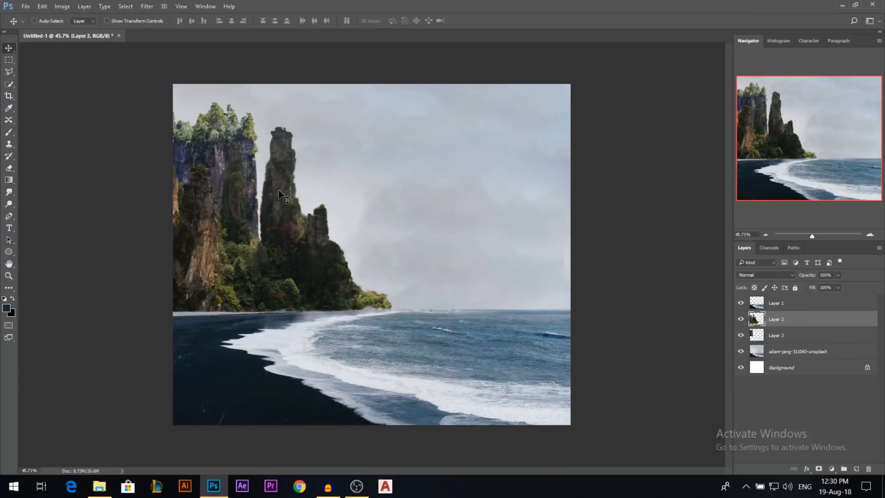
{"action": "key", "text": "ctrl+t"}
{"action": "left_click_drag", "start_coordinate": [310, 120], "coordinate": [310, 144]}
{"action": "left_click_drag", "start_coordinate": [451, 145], "coordinate": [430, 144]}
{"action": "key", "text": "Return"}
Duplicate the Layer 2 pillars, flip the copy horizontally, scale it to about 65% width and 41% height, and set it on the right horizon
{"action": "left_click_drag", "start_coordinate": [234, 279], "coordinate": [494, 253]}
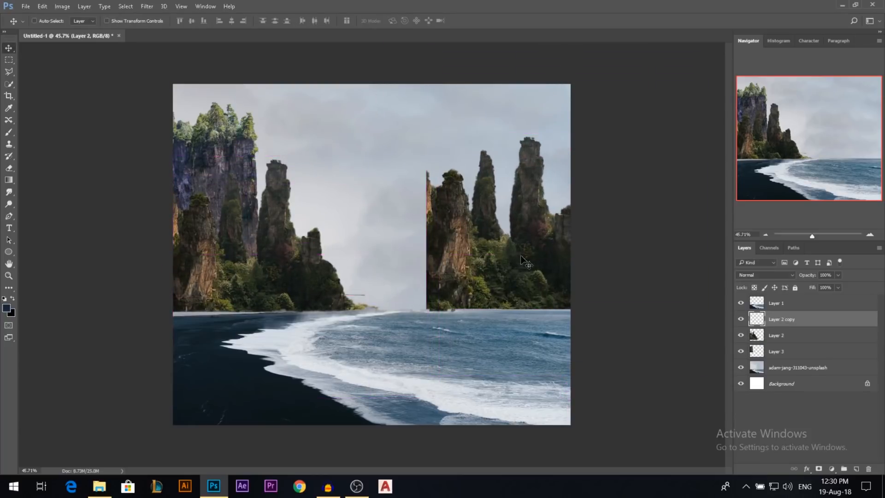
{"action": "right_click", "coordinate": [498, 253]}
{"action": "key", "text": "Escape"}
{"action": "key", "text": "ctrl+t"}
{"action": "right_click", "coordinate": [523, 256]}
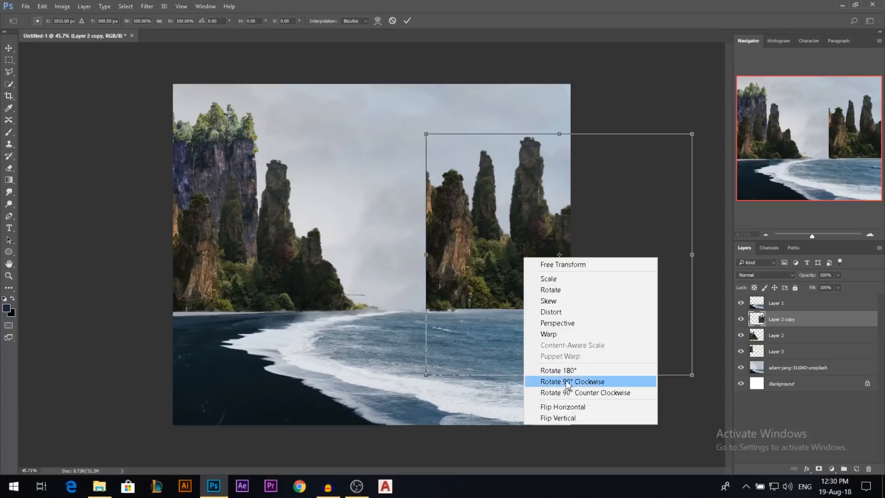
{"action": "left_click", "coordinate": [566, 406]}
{"action": "left_click_drag", "start_coordinate": [693, 134], "coordinate": [613, 206]}
{"action": "left_click_drag", "start_coordinate": [505, 255], "coordinate": [440, 255]}
{"action": "left_click_drag", "start_coordinate": [541, 230], "coordinate": [515, 276]}
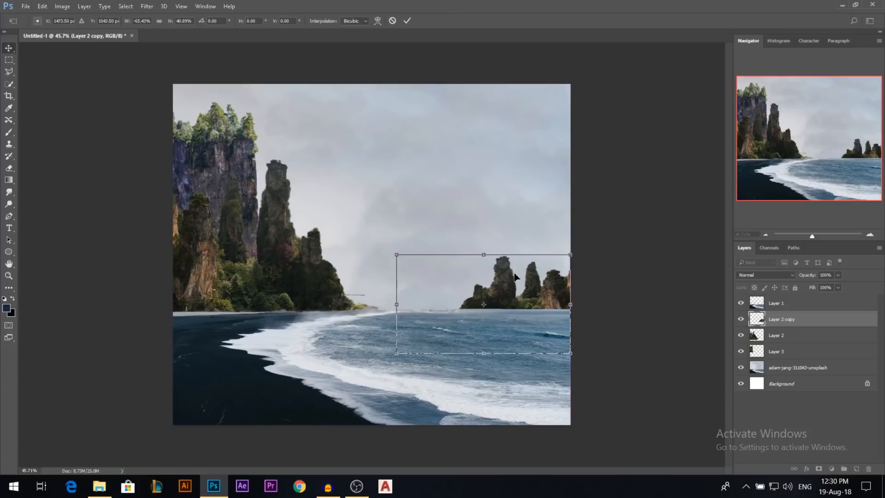
{"action": "key", "text": "Return"}
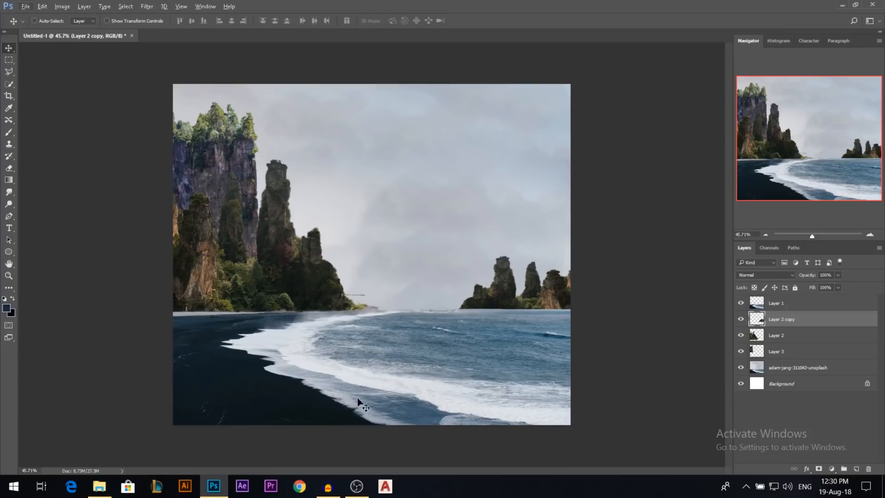
Place the misty forest mountain photo in the canvas, flip it horizontally and raise it to the canvas's upper edge
{"action": "key", "text": "alt+Tab"}
{"action": "left_click_drag", "start_coordinate": [199, 259], "coordinate": [355, 253]}
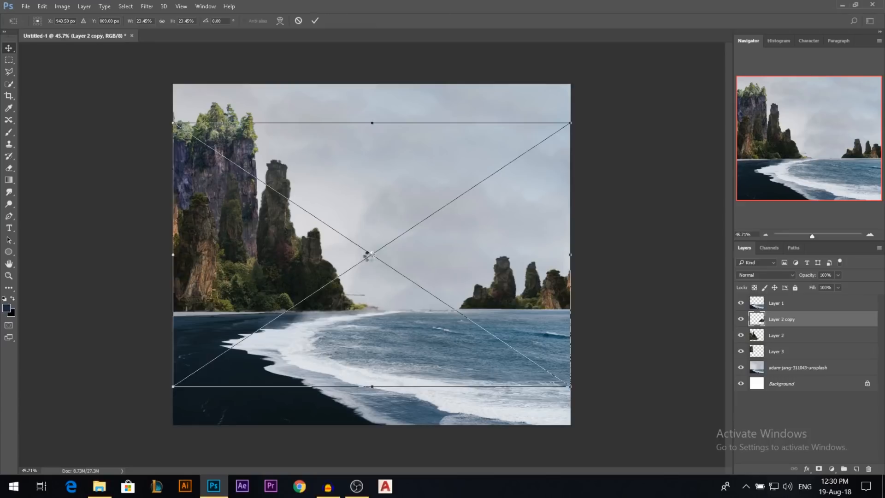
{"action": "right_click", "coordinate": [419, 318]}
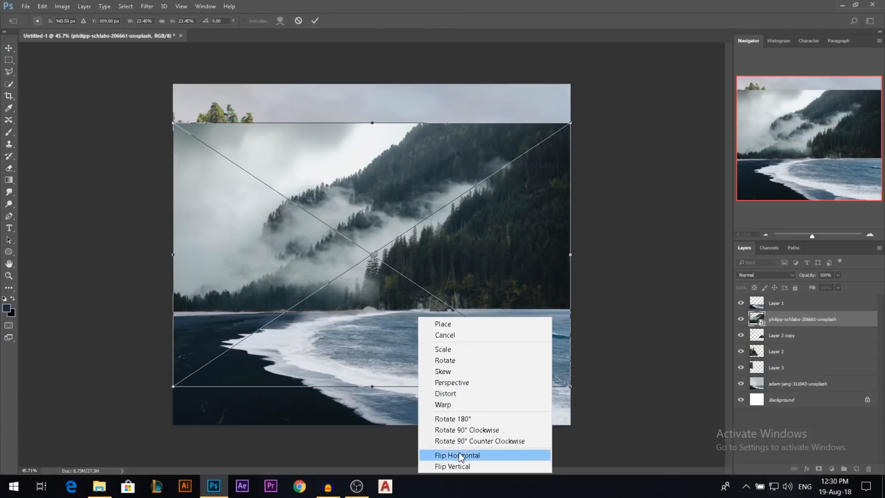
{"action": "left_click", "coordinate": [460, 456]}
{"action": "key", "text": "Return"}
{"action": "left_click_drag", "start_coordinate": [396, 313], "coordinate": [396, 263]}
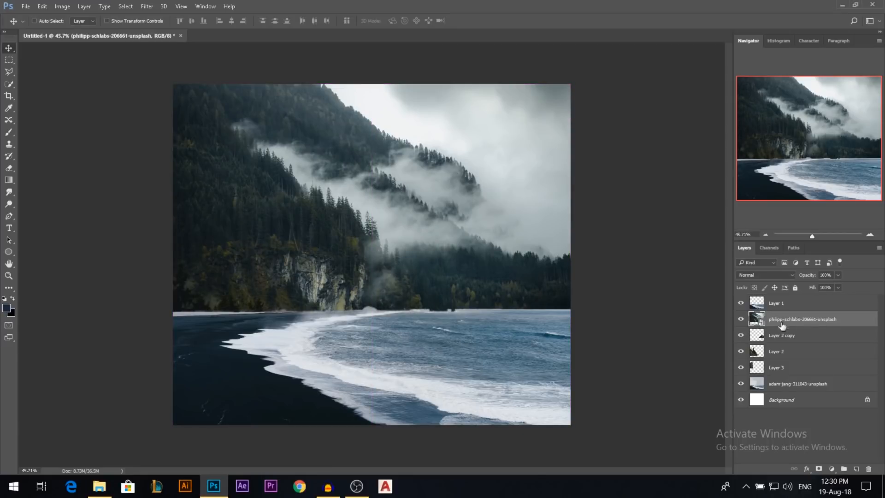
Order the forest mountain layer directly below Layer 3 and rasterize it
{"action": "left_click_drag", "start_coordinate": [792, 326], "coordinate": [790, 375]}
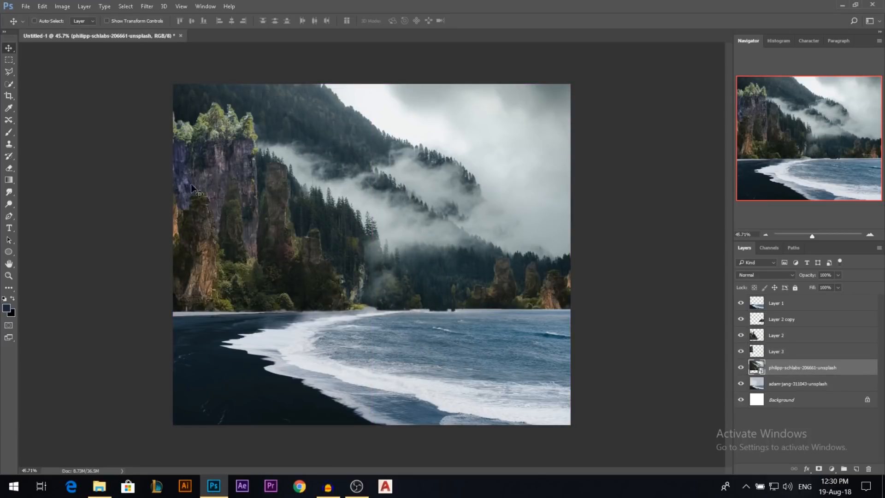
{"action": "right_click", "coordinate": [308, 175]}
{"action": "right_click", "coordinate": [790, 367]}
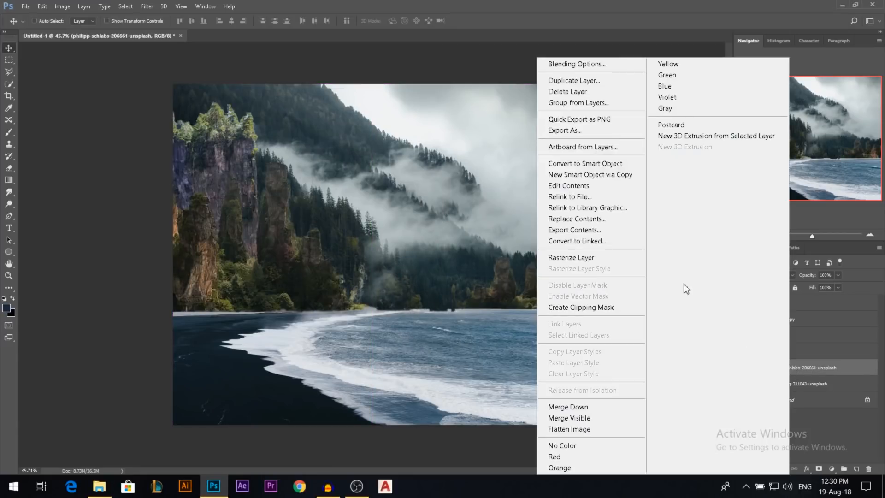
{"action": "left_click", "coordinate": [618, 254]}
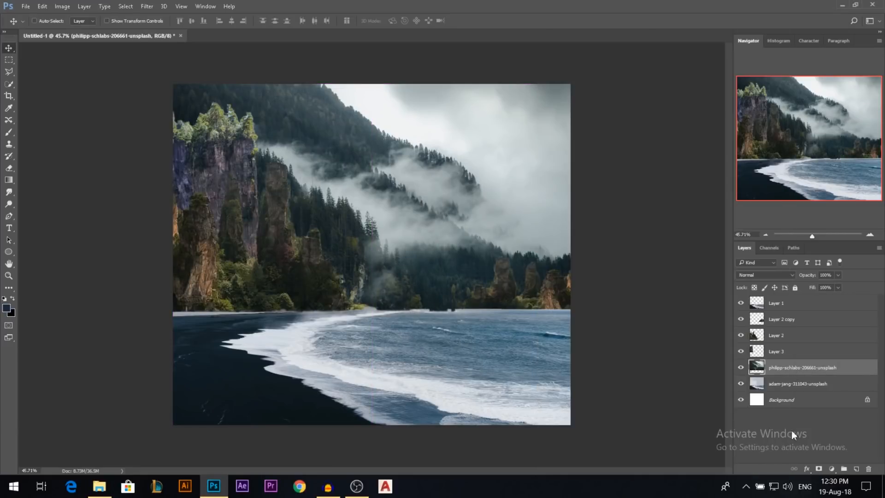
Add a layer mask to the forest mountain layer and choose a textured, mist-like brush for painting in black
{"action": "left_click", "coordinate": [819, 469]}
{"action": "left_click", "coordinate": [10, 133]}
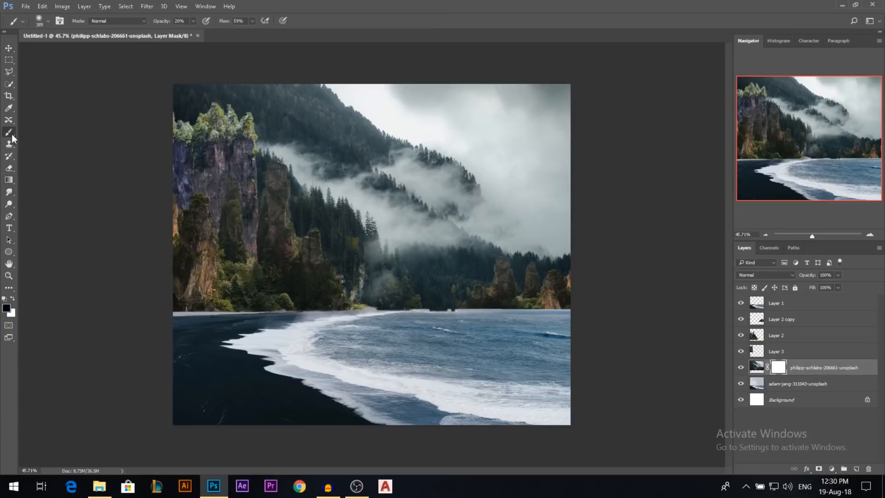
{"action": "right_click", "coordinate": [377, 179]}
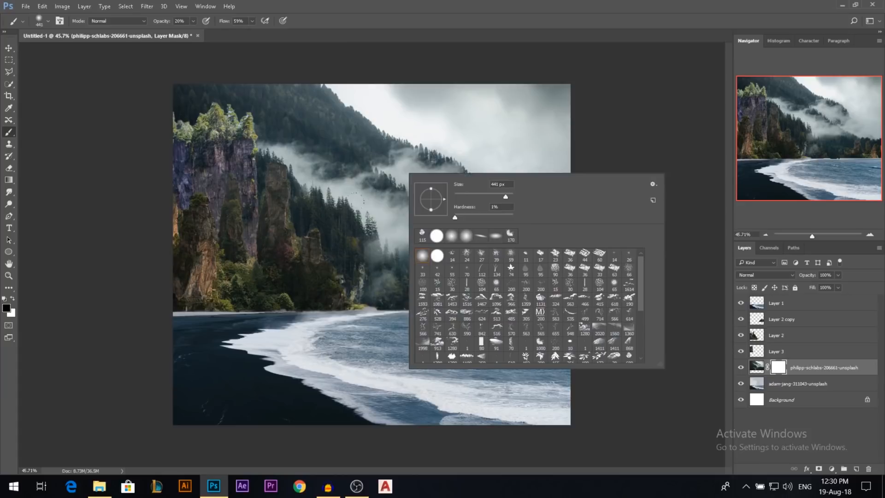
{"action": "scroll", "coordinate": [539, 328], "scroll_direction": "down", "scroll_amount": 1}
{"action": "left_click", "coordinate": [541, 336]}
Paint the mask at low opacity over the forest slopes, ridge and sky to fade the mountain into mist
{"action": "left_click_drag", "start_coordinate": [397, 152], "coordinate": [342, 151]}
{"action": "mouse_move", "coordinate": [549, 188]}
{"action": "left_mouse_down"}
{"action": "mouse_move", "coordinate": [178, 59]}
{"action": "mouse_move", "coordinate": [415, 198]}
{"action": "mouse_move", "coordinate": [65, 101]}
{"action": "mouse_move", "coordinate": [401, 276]}
{"action": "mouse_move", "coordinate": [560, 266]}
{"action": "mouse_move", "coordinate": [332, 212]}
{"action": "mouse_move", "coordinate": [182, 79]}
{"action": "mouse_move", "coordinate": [193, 99]}
{"action": "left_mouse_up"}
{"action": "left_click_drag", "start_coordinate": [341, 254], "coordinate": [530, 265]}
{"action": "mouse_move", "coordinate": [479, 243]}
{"action": "left_mouse_down"}
{"action": "mouse_move", "coordinate": [441, 236]}
{"action": "mouse_move", "coordinate": [479, 256]}
{"action": "left_mouse_up"}
{"action": "left_click_drag", "start_coordinate": [413, 209], "coordinate": [457, 234]}
{"action": "mouse_move", "coordinate": [330, 171]}
{"action": "left_mouse_down"}
{"action": "mouse_move", "coordinate": [387, 183]}
{"action": "mouse_move", "coordinate": [105, 63]}
{"action": "left_mouse_up"}
{"action": "left_click_drag", "start_coordinate": [418, 174], "coordinate": [443, 174]}
{"action": "left_click_drag", "start_coordinate": [340, 110], "coordinate": [435, 161]}
{"action": "left_click_drag", "start_coordinate": [394, 132], "coordinate": [399, 136]}
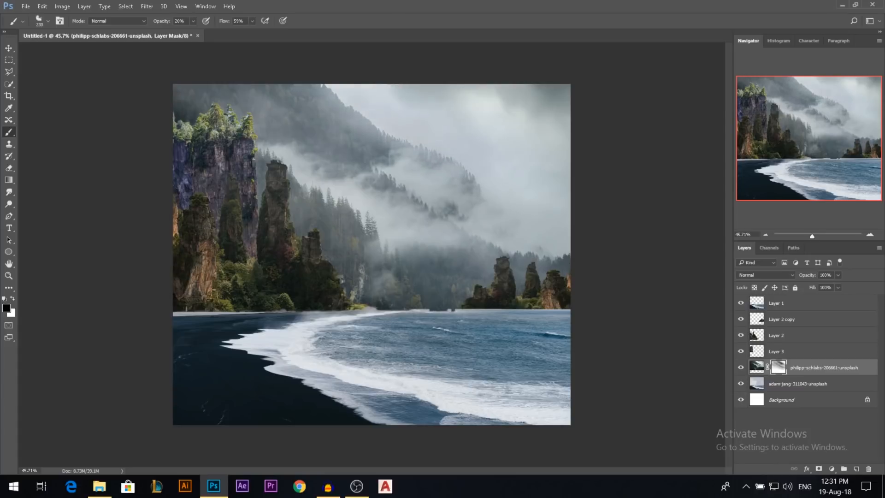
{"action": "left_click_drag", "start_coordinate": [417, 109], "coordinate": [472, 108]}
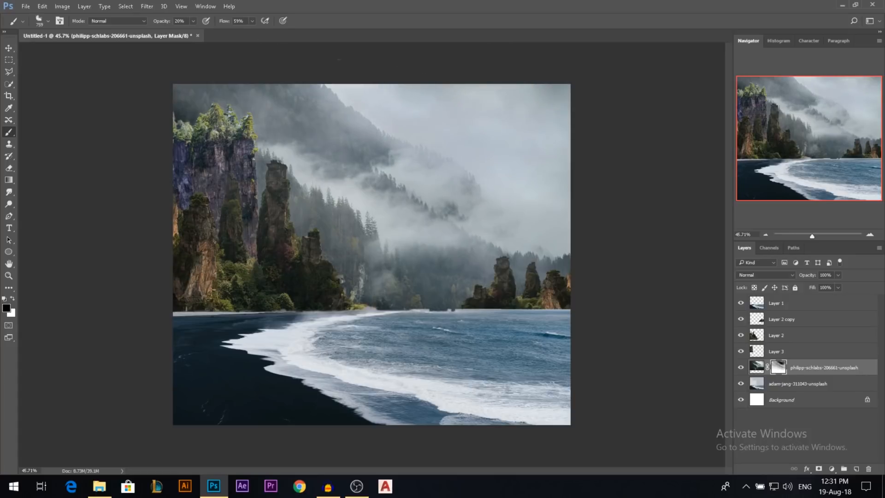
Set the forest mountain layer's opacity to 89%
{"action": "scroll", "coordinate": [372, 256], "scroll_direction": "down", "scroll_amount": 1}
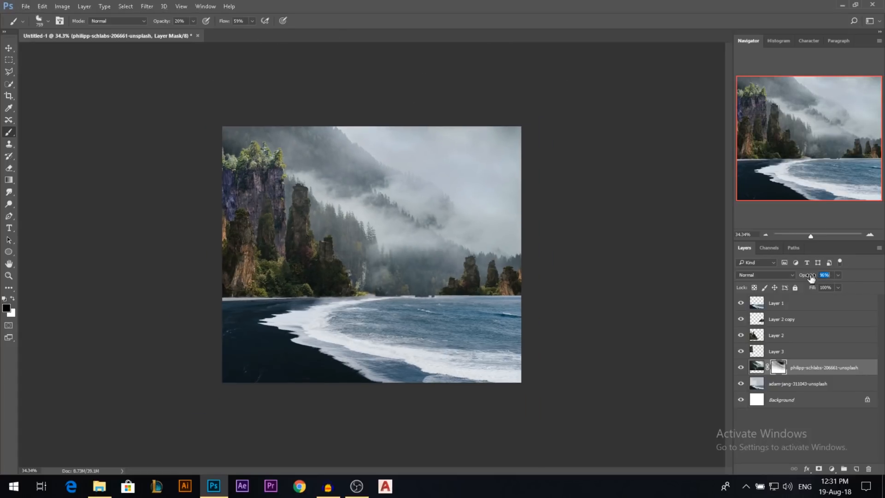
{"action": "left_click_drag", "start_coordinate": [810, 277], "coordinate": [807, 279]}
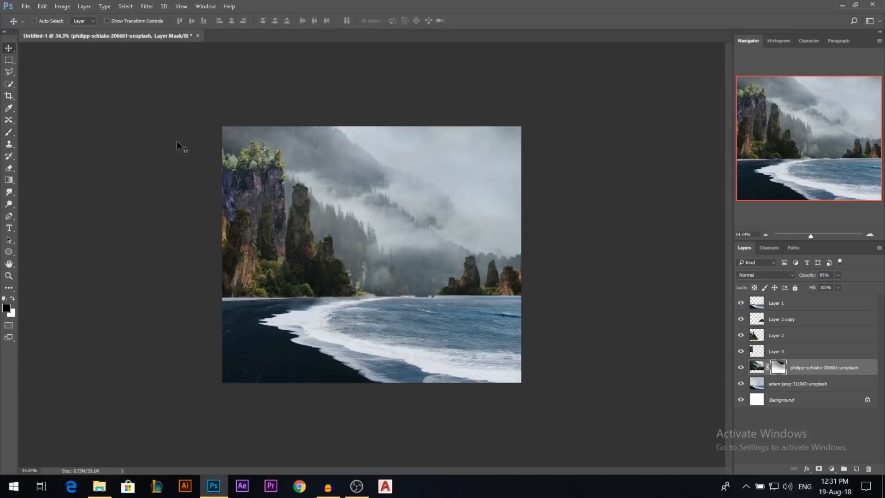
{"action": "left_click", "coordinate": [9, 49]}
Add a Curves adjustment above the sky photo layer and lower its white point to slightly above half output
{"action": "scroll", "coordinate": [392, 230], "scroll_direction": "up", "scroll_amount": 1}
{"action": "scroll", "coordinate": [383, 229], "scroll_direction": "up", "scroll_amount": 1}
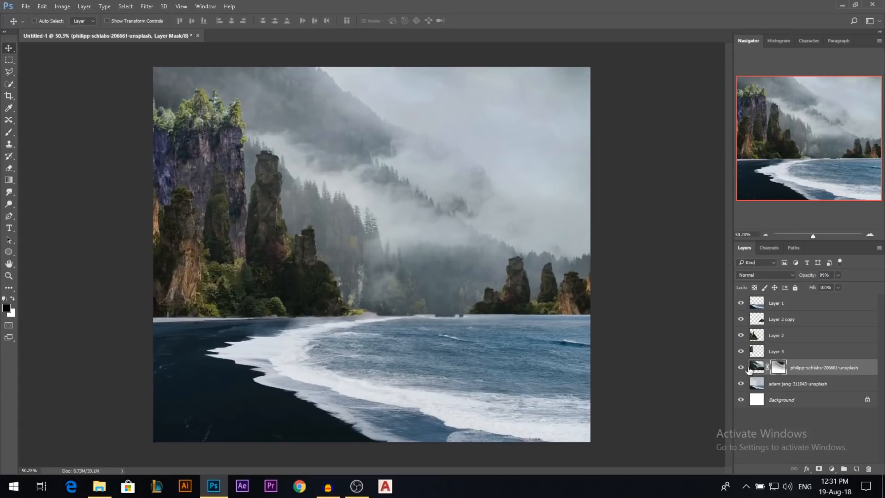
{"action": "left_click", "coordinate": [777, 388]}
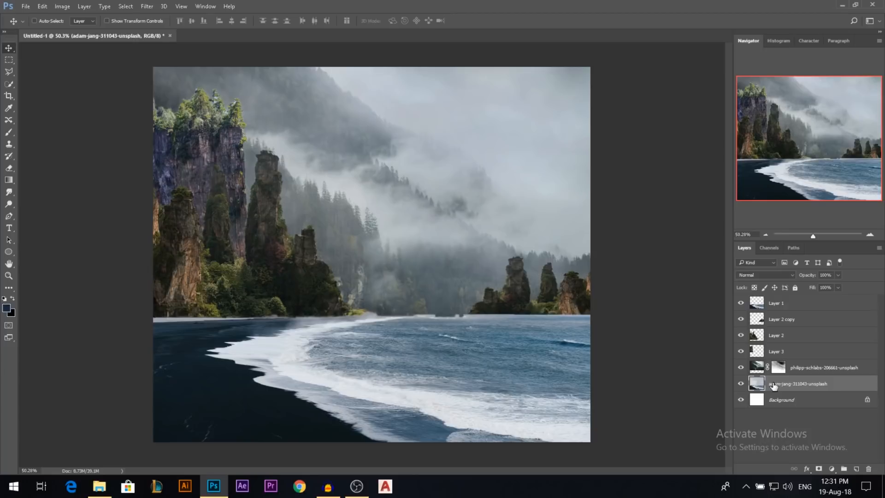
{"action": "left_click", "coordinate": [828, 468]}
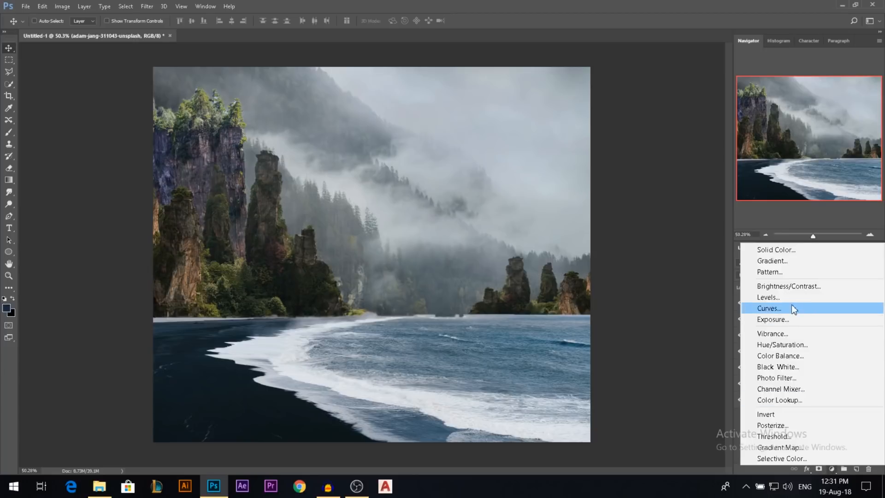
{"action": "left_click", "coordinate": [779, 310]}
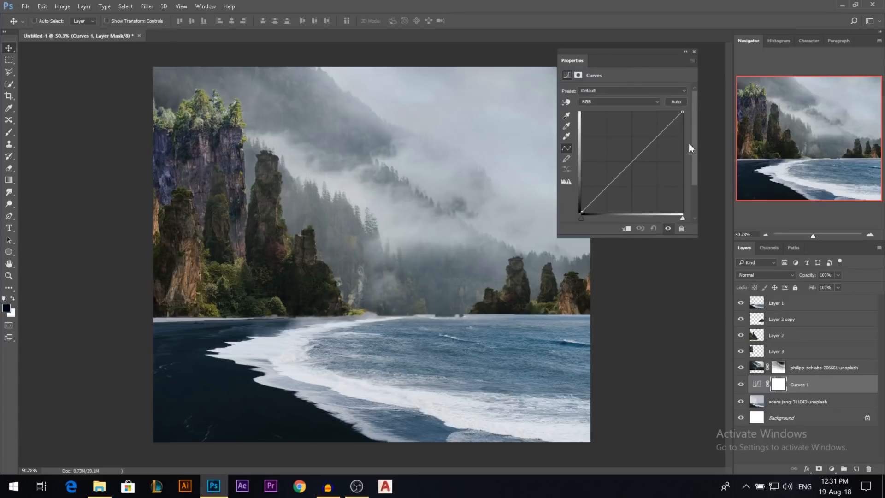
{"action": "left_click_drag", "start_coordinate": [682, 111], "coordinate": [691, 160]}
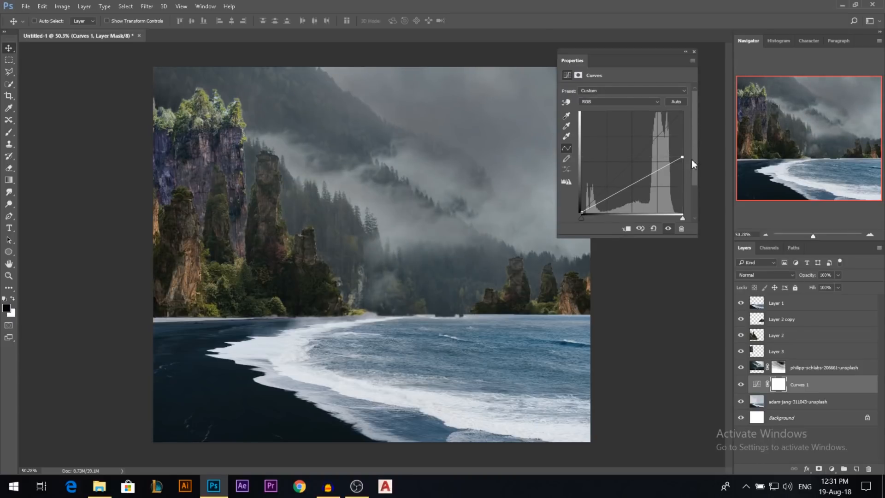
{"action": "left_click", "coordinate": [693, 53]}
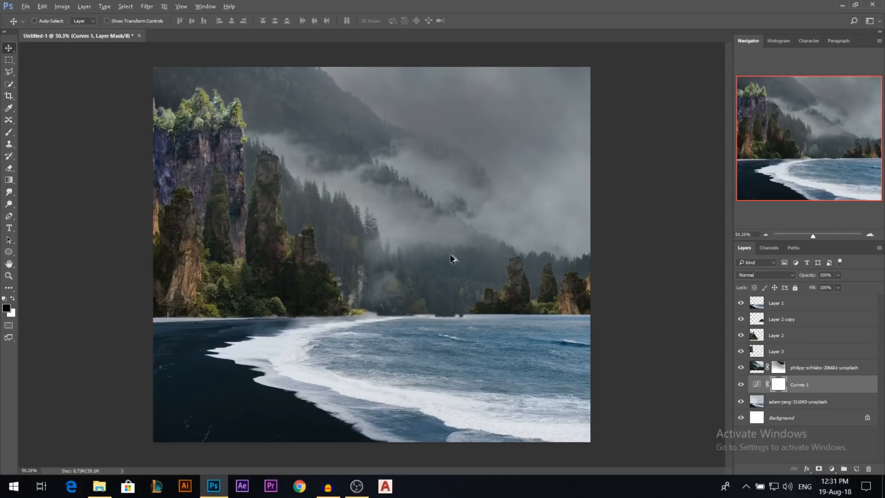
Add a Curves adjustment clipped to the Layer 1 beach and lower its white point to about two-thirds output
{"action": "scroll", "coordinate": [452, 257], "scroll_direction": "up", "scroll_amount": 2}
{"action": "left_click_drag", "start_coordinate": [495, 371], "coordinate": [478, 323]}
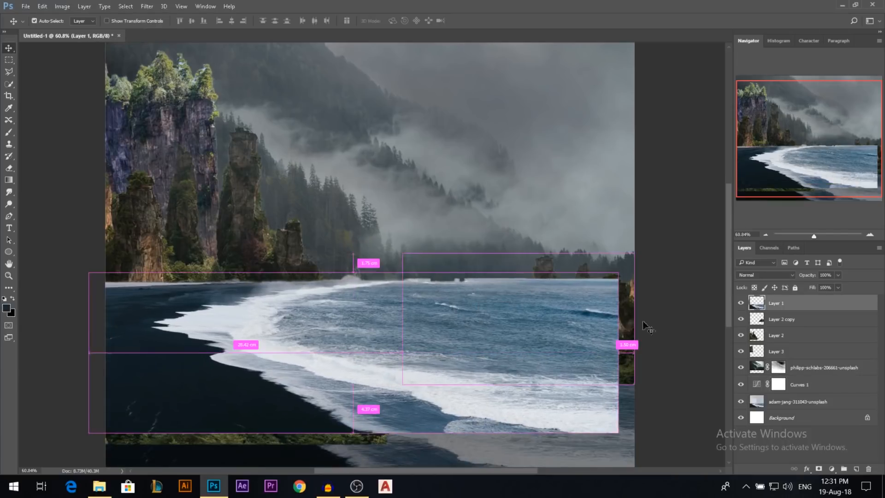
{"action": "left_click_drag", "start_coordinate": [647, 328], "coordinate": [647, 379]}
{"action": "left_click", "coordinate": [831, 468]}
{"action": "left_click", "coordinate": [790, 312]}
{"action": "left_click", "coordinate": [631, 230]}
{"action": "left_click_drag", "start_coordinate": [682, 112], "coordinate": [686, 140]}
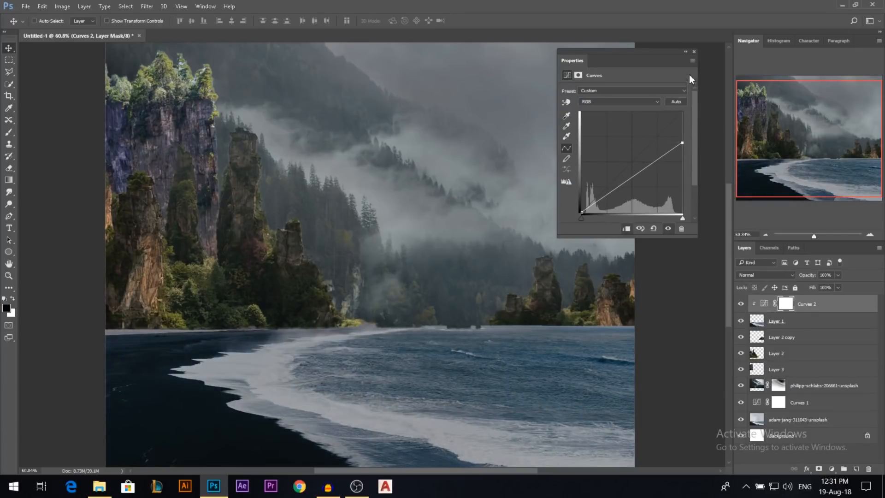
{"action": "left_click", "coordinate": [694, 51]}
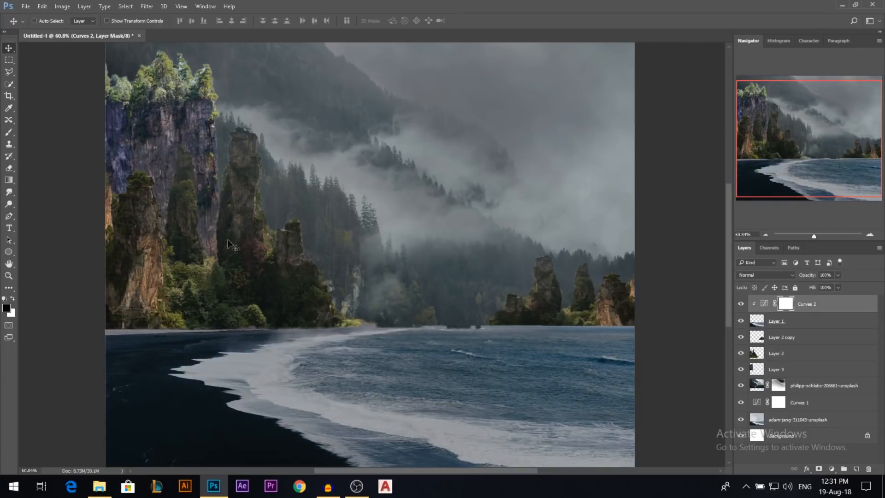
Add a layer mask to Layer 1 and choose a soft round brush for painting in black
{"action": "left_click", "coordinate": [756, 326]}
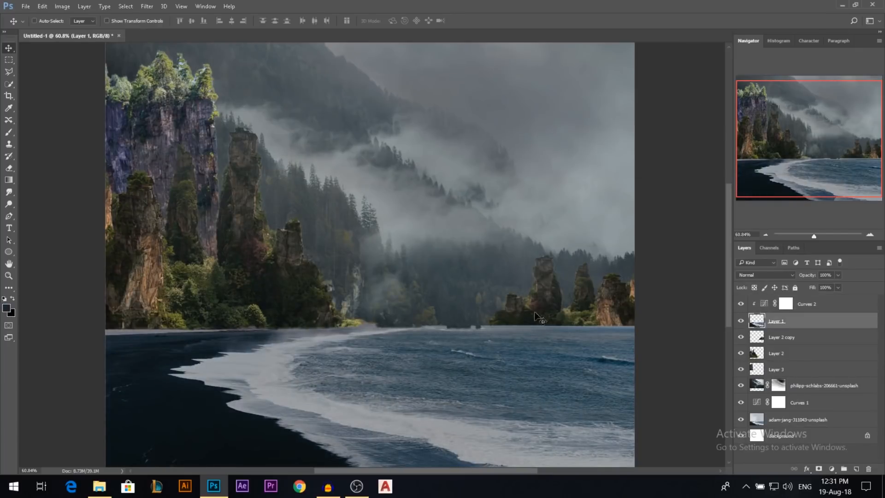
{"action": "left_click", "coordinate": [819, 468]}
{"action": "left_click", "coordinate": [9, 133]}
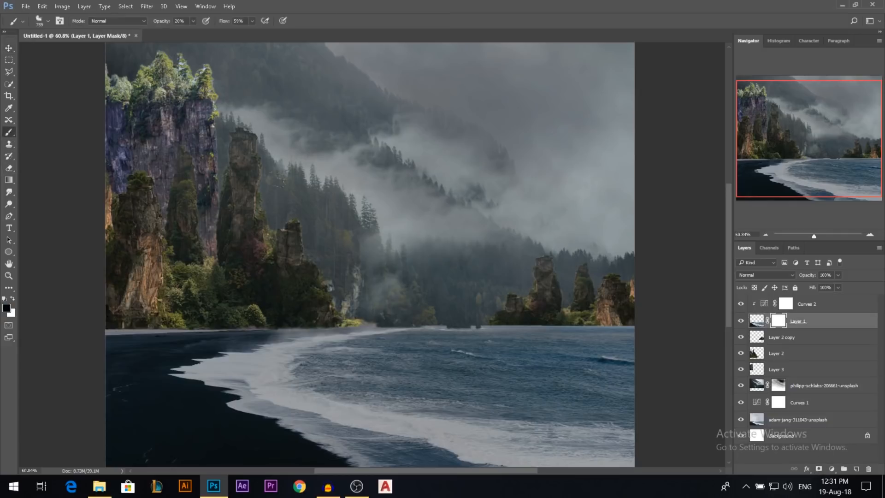
{"action": "right_click", "coordinate": [431, 265]}
{"action": "left_click", "coordinate": [447, 345]}
Mask out Layer 1's hard shoreline edge beneath the left pillars and cliff, raising the brush opacity from 45% to 90%
{"action": "left_click_drag", "start_coordinate": [300, 275], "coordinate": [211, 276]}
{"action": "left_click_drag", "start_coordinate": [274, 317], "coordinate": [337, 325]}
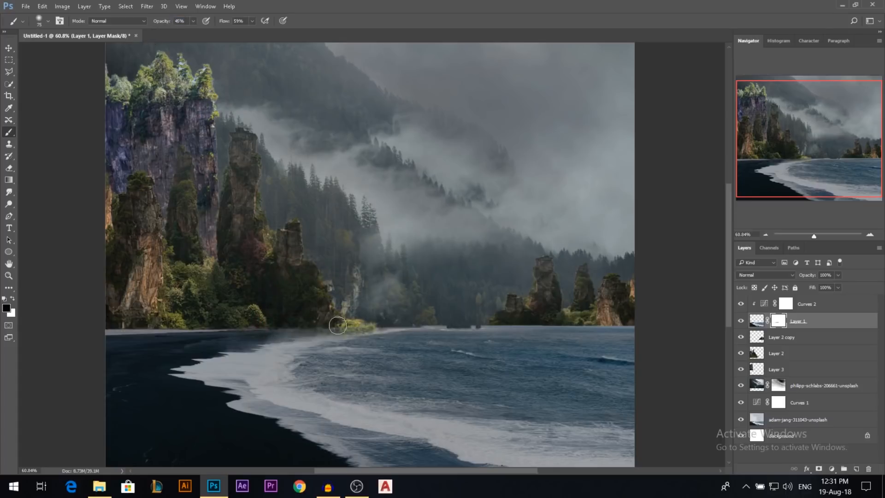
{"action": "left_click_drag", "start_coordinate": [259, 324], "coordinate": [285, 320]}
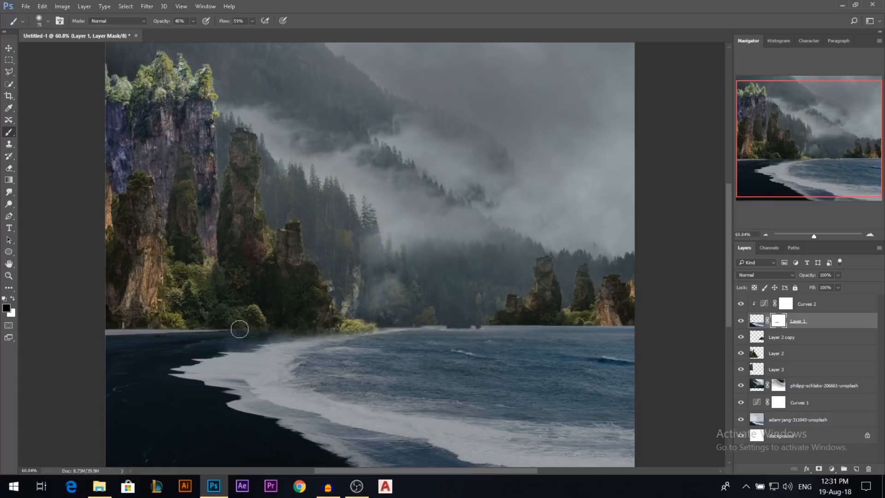
{"action": "left_click_drag", "start_coordinate": [210, 325], "coordinate": [200, 325]}
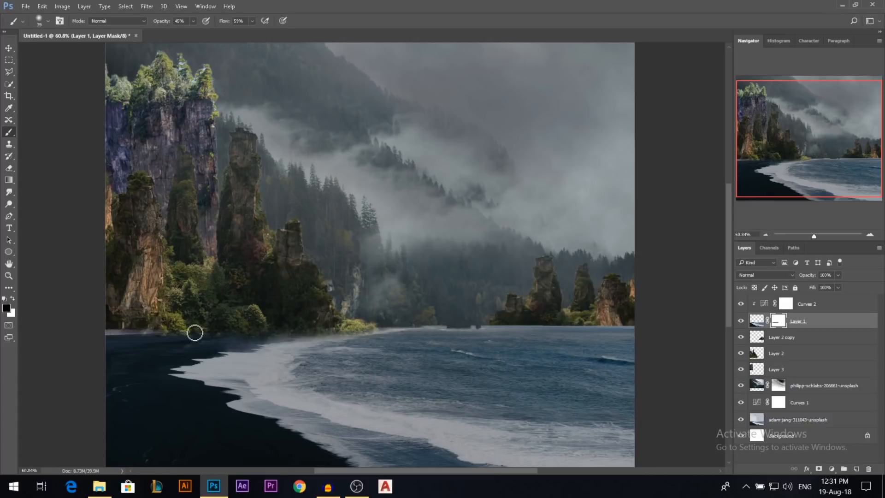
{"action": "key", "text": "9"}
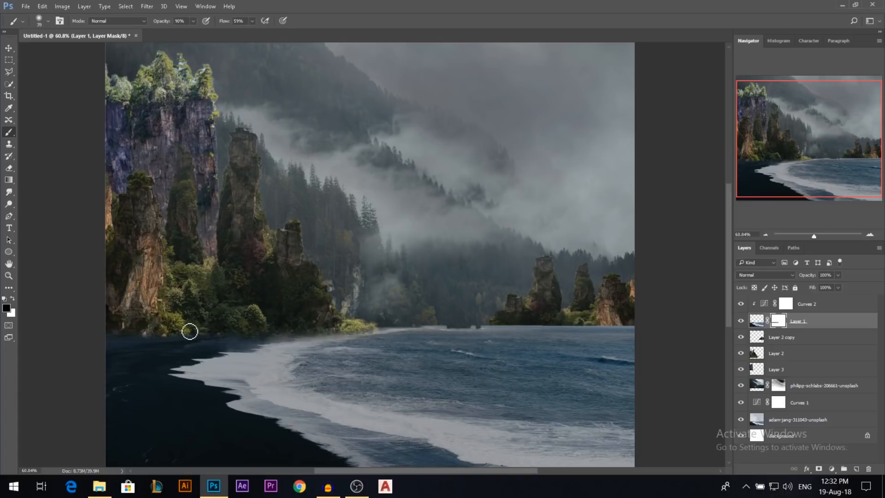
Mask Layer 1's upper sea edge along the horizon to blend the water with the right-hand pillars
{"action": "mouse_move", "coordinate": [404, 320]}
{"action": "left_mouse_down"}
{"action": "mouse_move", "coordinate": [456, 329]}
{"action": "mouse_move", "coordinate": [628, 327]}
{"action": "left_mouse_up"}
{"action": "left_click_drag", "start_coordinate": [535, 329], "coordinate": [577, 332]}
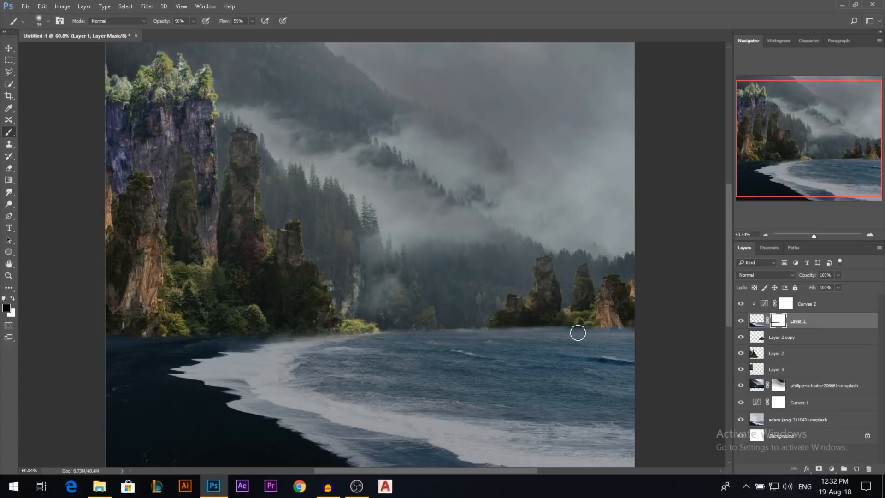
{"action": "left_click_drag", "start_coordinate": [523, 329], "coordinate": [653, 327]}
{"action": "key", "text": "v"}
{"action": "scroll", "coordinate": [499, 303], "scroll_direction": "down", "scroll_amount": 3}
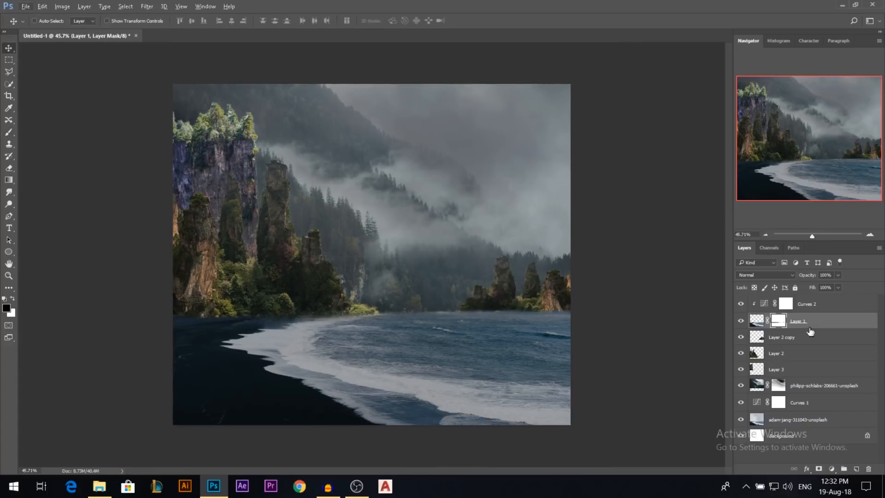
Darken the Layer 1 beach image with Brightness/Contrast, setting brightness to -23
{"action": "left_click", "coordinate": [754, 327]}
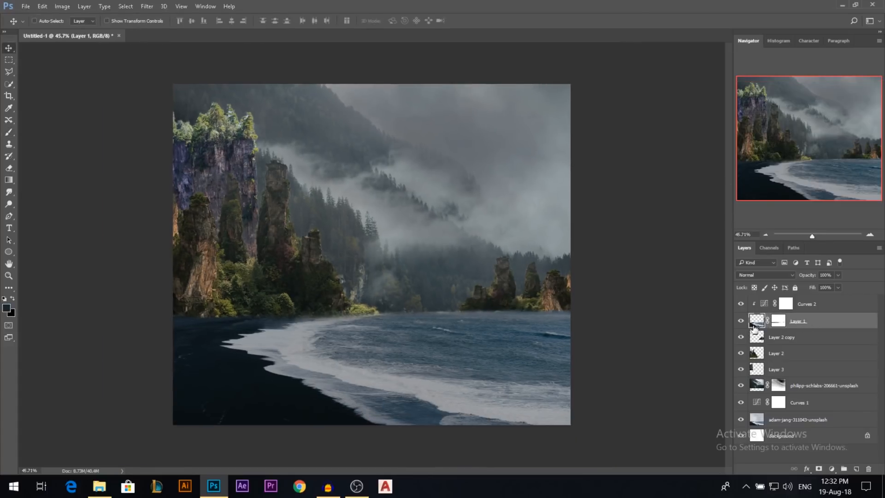
{"action": "left_click", "coordinate": [67, 7]}
{"action": "mouse_move", "coordinate": [87, 36]}
{"action": "left_click", "coordinate": [252, 32]}
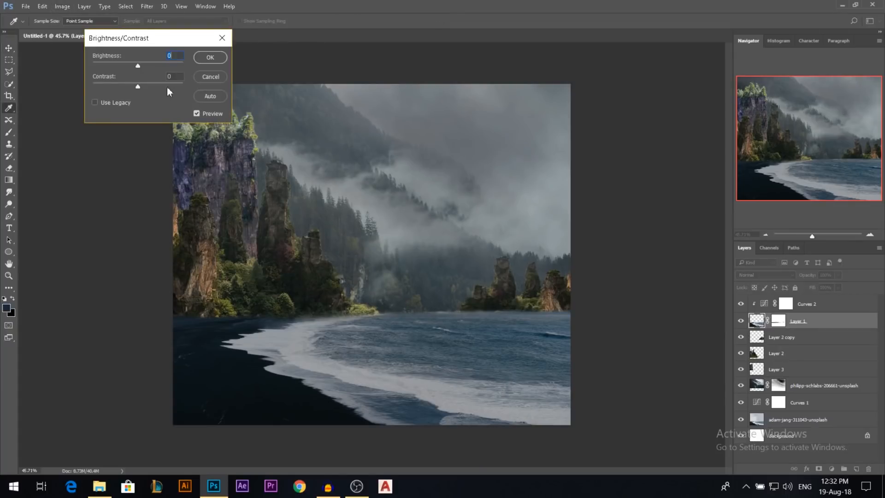
{"action": "left_click_drag", "start_coordinate": [137, 66], "coordinate": [127, 68]}
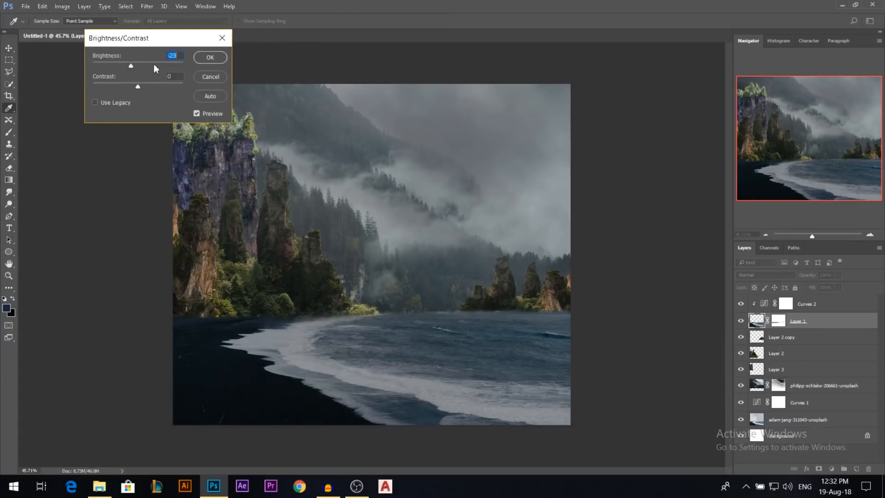
{"action": "left_click", "coordinate": [210, 57]}
{"action": "key", "text": "v"}
{"action": "scroll", "coordinate": [360, 224], "scroll_direction": "down", "scroll_amount": 1}
{"action": "left_click", "coordinate": [396, 179]}
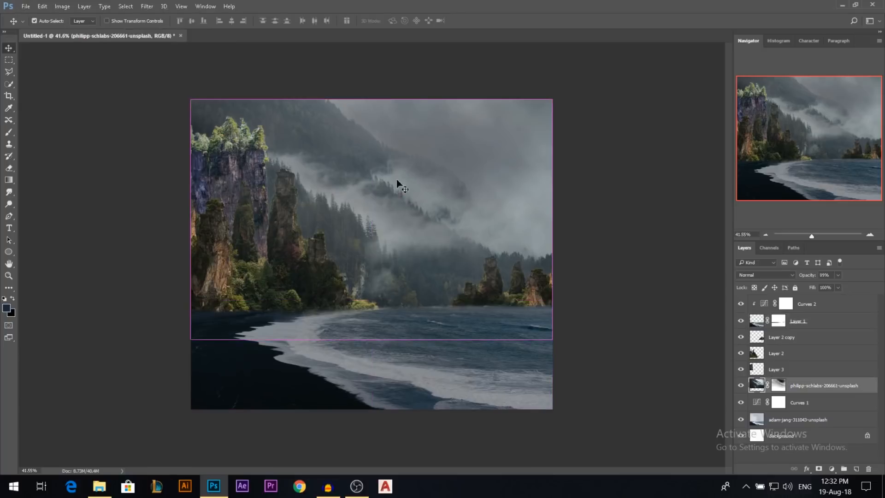
{"action": "left_click", "coordinate": [416, 342]}
{"action": "left_click", "coordinate": [416, 237]}
{"action": "left_click", "coordinate": [420, 341], "text": "ctrl"}
{"action": "left_click", "coordinate": [421, 235], "text": "ctrl"}
Add a Hue/Saturation adjustment clipped to Layer 2 copy, the pillars beside the sea, with saturation -55
{"action": "left_click_drag", "start_coordinate": [527, 326], "coordinate": [493, 268]}
{"action": "key", "text": "ctrl+z"}
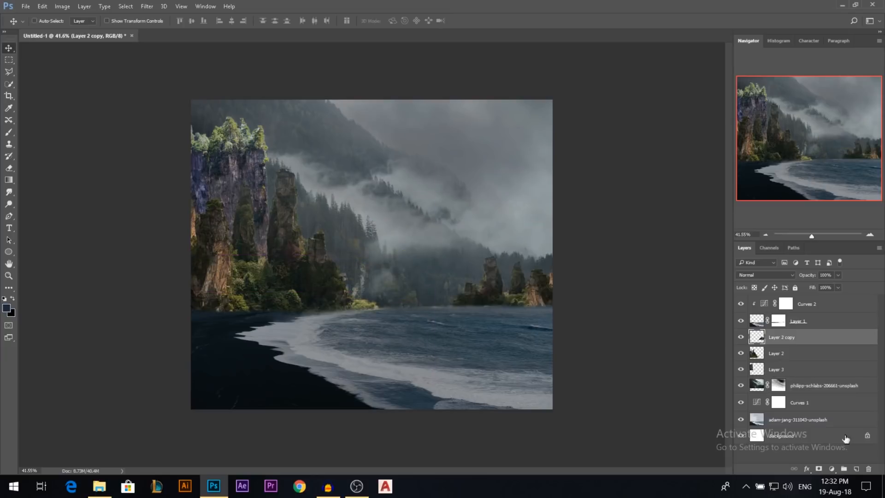
{"action": "left_click", "coordinate": [832, 469]}
{"action": "left_click", "coordinate": [784, 349]}
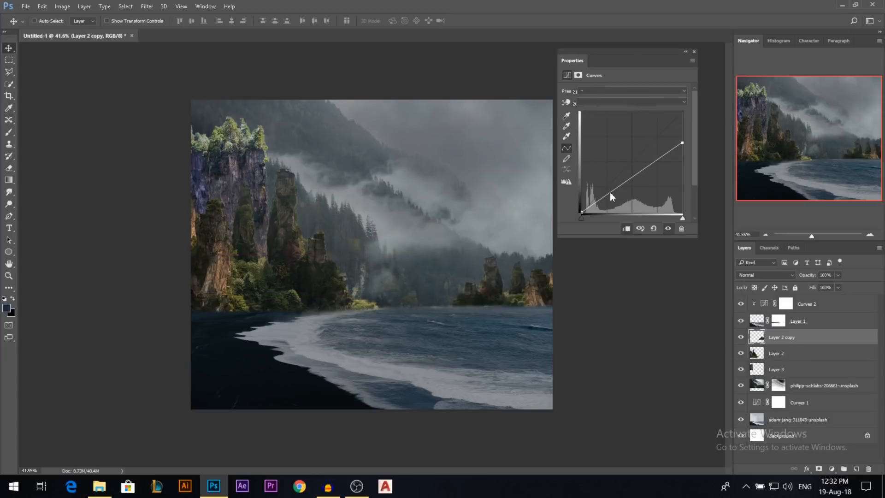
{"action": "left_click_drag", "start_coordinate": [624, 138], "coordinate": [597, 140]}
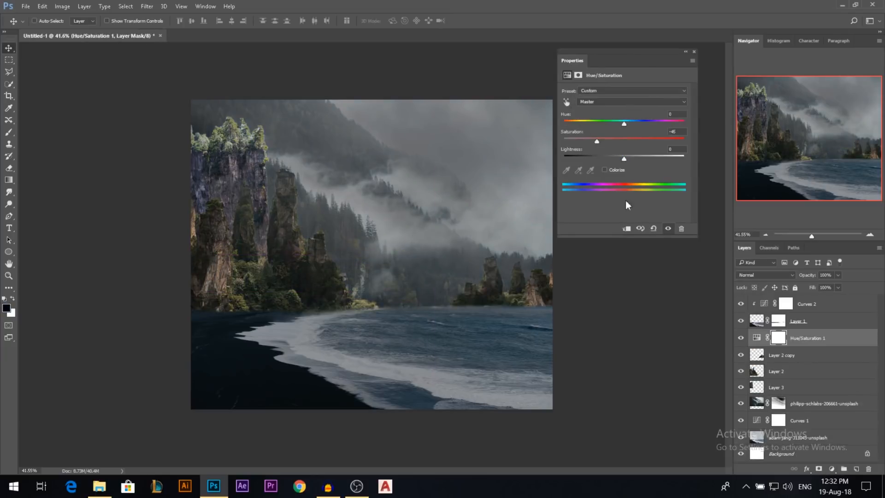
{"action": "left_click", "coordinate": [627, 229]}
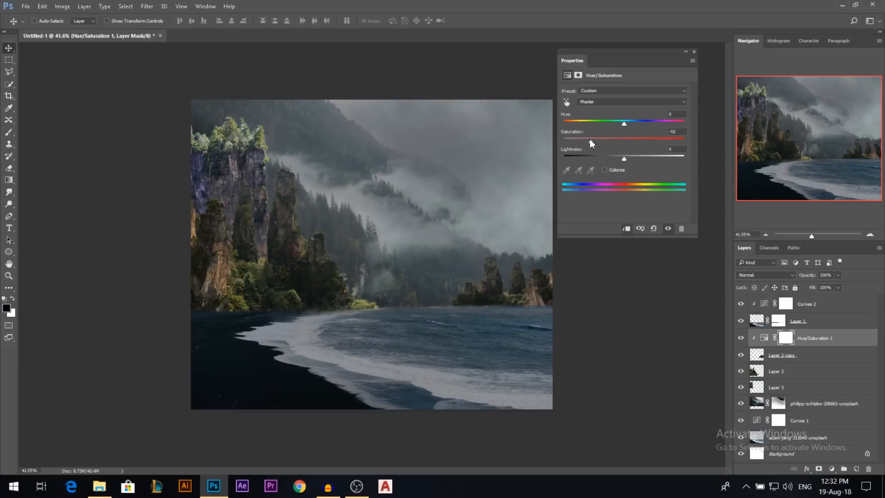
{"action": "left_click", "coordinate": [694, 53]}
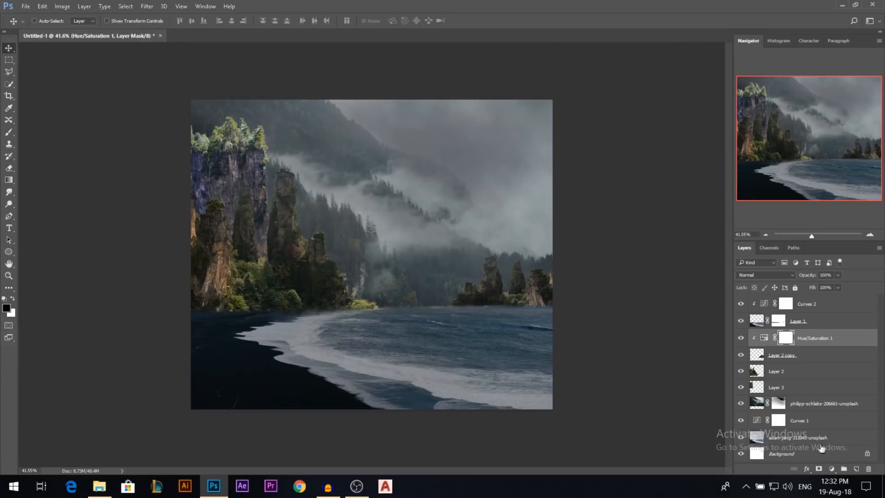
Add a Color Balance adjustment clipped to Layer 2 copy, setting the shadows to cyan-red -5 and yellow-blue +6
{"action": "left_click", "coordinate": [832, 469]}
{"action": "left_click", "coordinate": [775, 363]}
{"action": "left_click", "coordinate": [626, 229]}
{"action": "left_click", "coordinate": [608, 91]}
{"action": "left_click", "coordinate": [596, 98]}
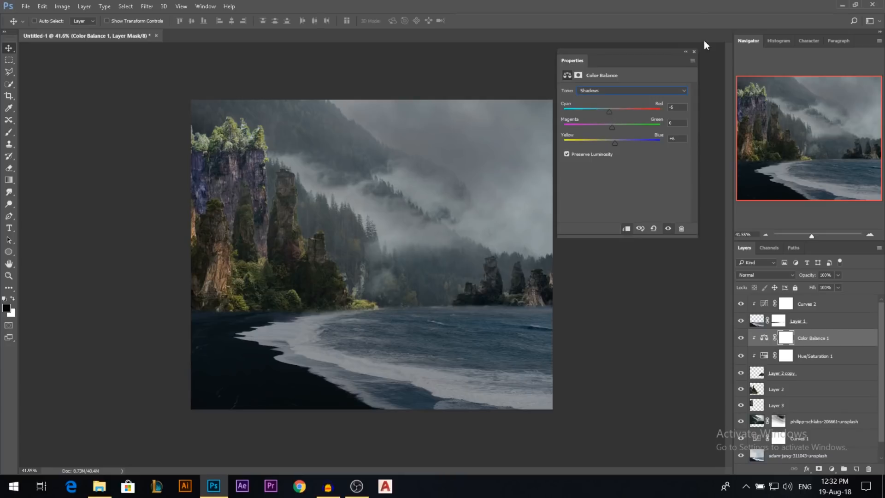
{"action": "left_click", "coordinate": [694, 51]}
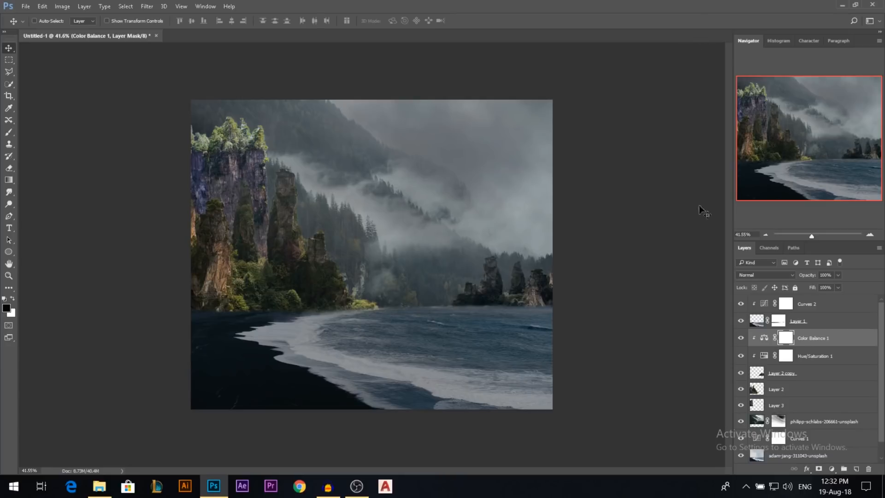
Copy the Color Balance and Hue/Saturation adjustments above Layer 2 and clip both to it
{"action": "left_click", "coordinate": [802, 357], "text": "shift"}
{"action": "left_click_drag", "start_coordinate": [809, 339], "coordinate": [802, 390]}
{"action": "left_click", "coordinate": [800, 416], "text": "alt"}
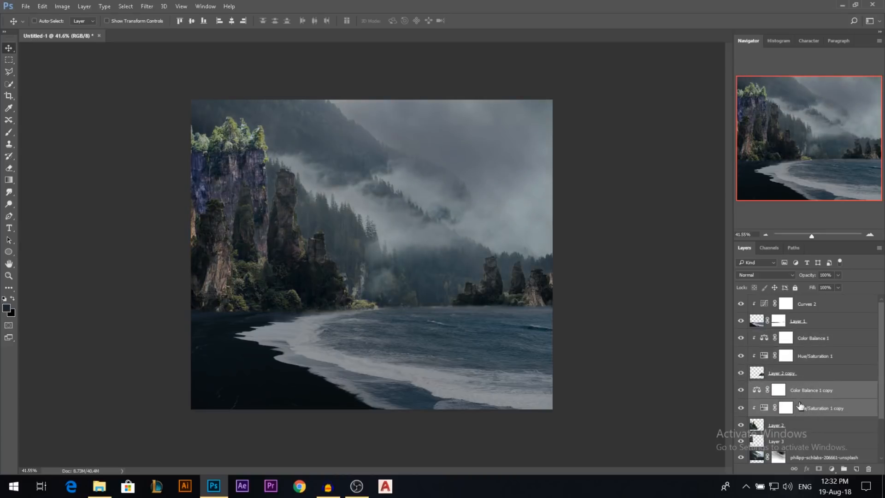
{"action": "left_click", "coordinate": [800, 398], "text": "alt"}
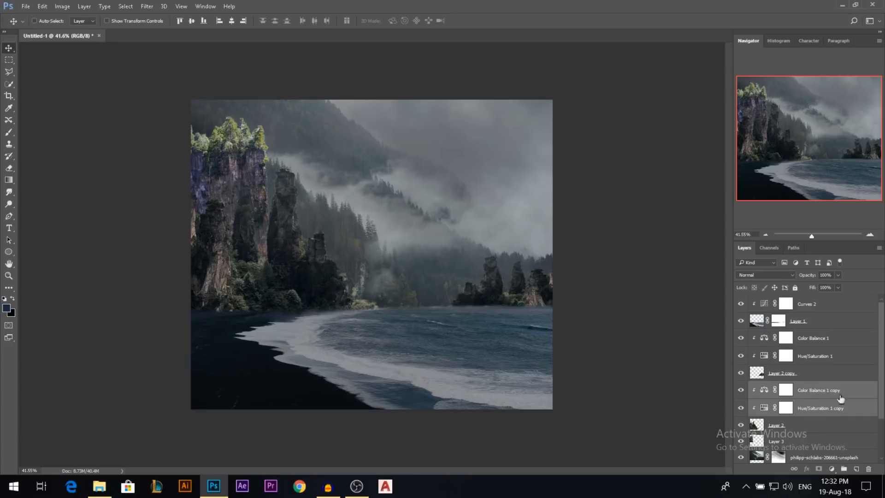
Copy the same two adjustments above Layer 3 and clip both to the cliff layer
{"action": "scroll", "coordinate": [841, 398], "scroll_direction": "down", "scroll_amount": 3}
{"action": "left_click_drag", "start_coordinate": [802, 344], "coordinate": [791, 406]}
{"action": "left_click", "coordinate": [787, 415], "text": "alt"}
{"action": "left_click", "coordinate": [790, 397], "text": "alt"}
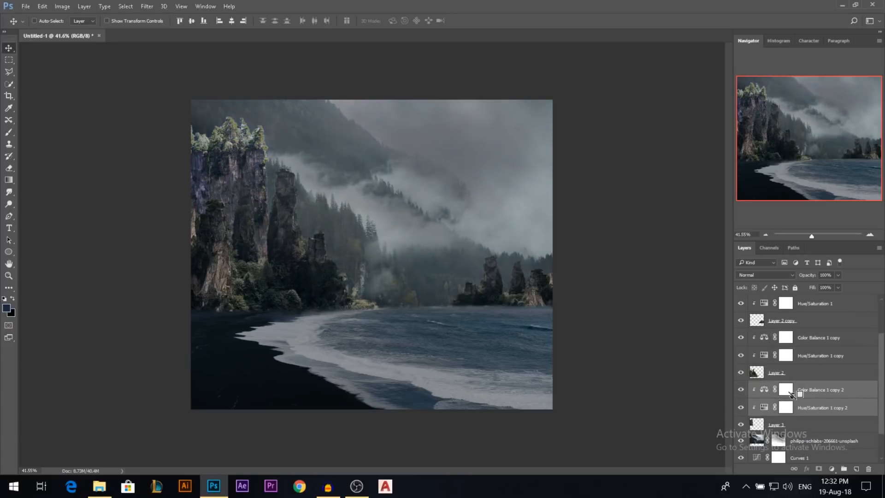
Apply Hue/Saturation directly to the Layer 3 cliff with saturation -14 and lightness -17
{"action": "left_click", "coordinate": [250, 183], "text": "ctrl"}
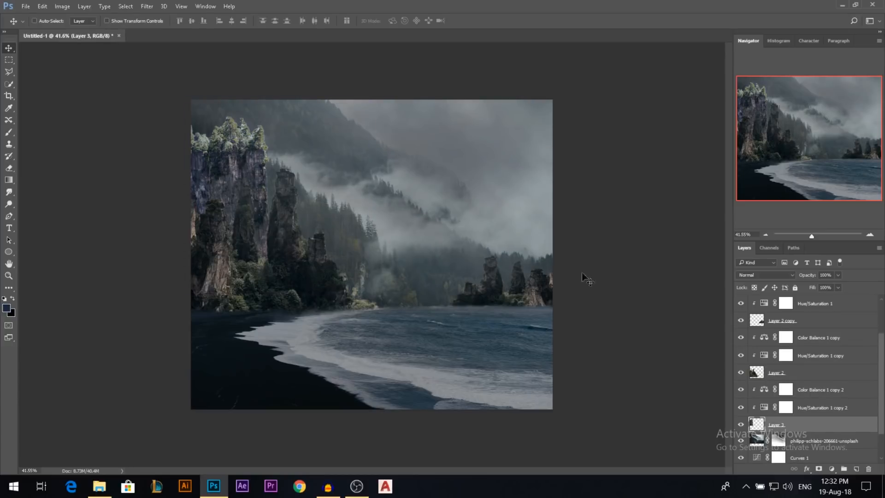
{"action": "scroll", "coordinate": [801, 385], "scroll_direction": "down", "scroll_amount": 2}
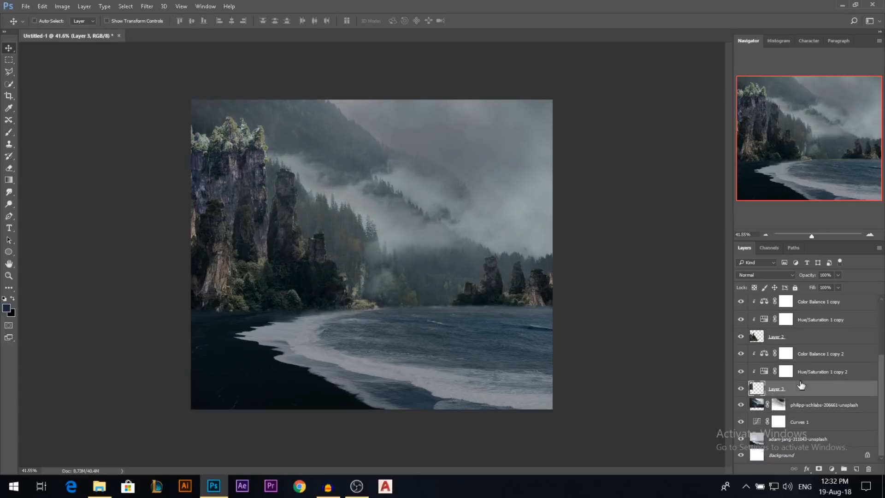
{"action": "left_click", "coordinate": [60, 8]}
{"action": "mouse_move", "coordinate": [115, 34]}
{"action": "left_click", "coordinate": [236, 92]}
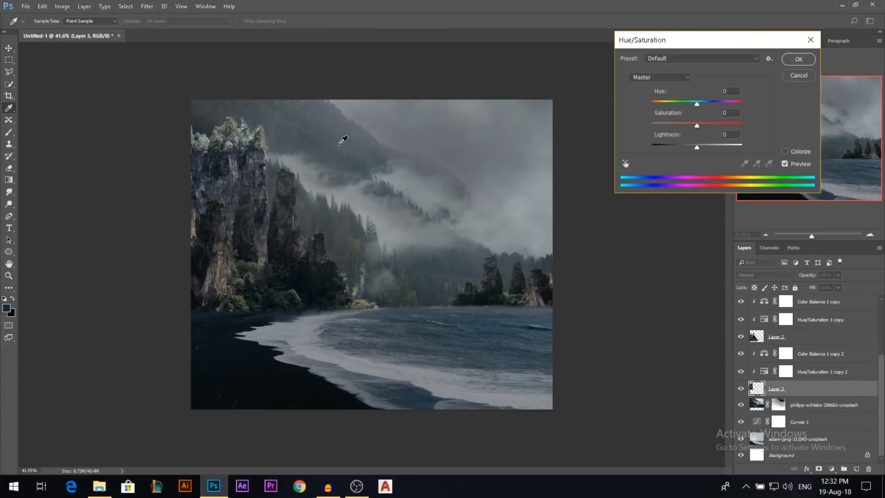
{"action": "left_click", "coordinate": [688, 124]}
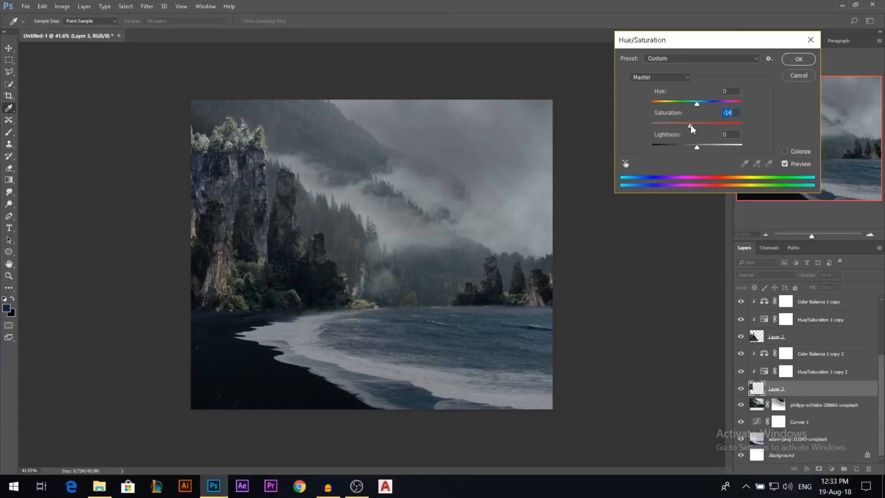
{"action": "left_click", "coordinate": [695, 145]}
{"action": "left_click_drag", "start_coordinate": [692, 149], "coordinate": [688, 149]}
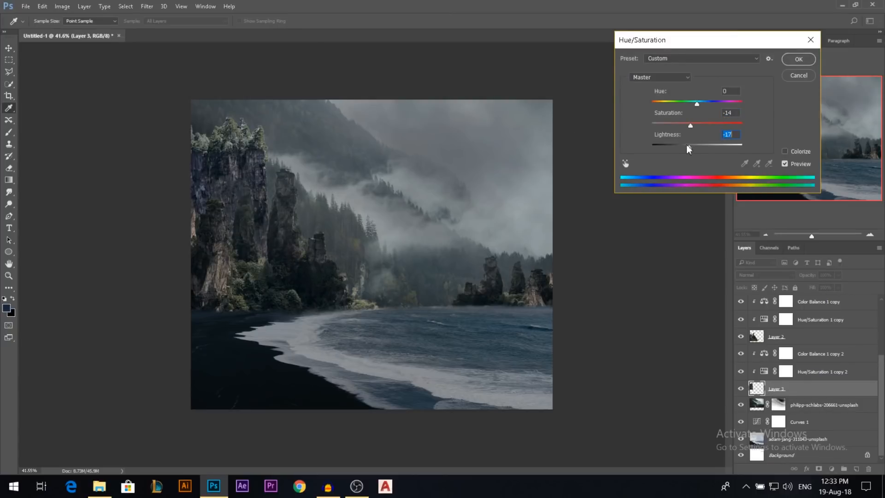
{"action": "left_click", "coordinate": [809, 59]}
Examine how well the recoloured cliff and rock pillars match the misty background
{"action": "scroll", "coordinate": [432, 277], "scroll_direction": "down", "scroll_amount": 1}
{"action": "scroll", "coordinate": [432, 277], "scroll_direction": "up", "scroll_amount": 3}
{"action": "scroll", "coordinate": [432, 277], "scroll_direction": "down", "scroll_amount": 1}
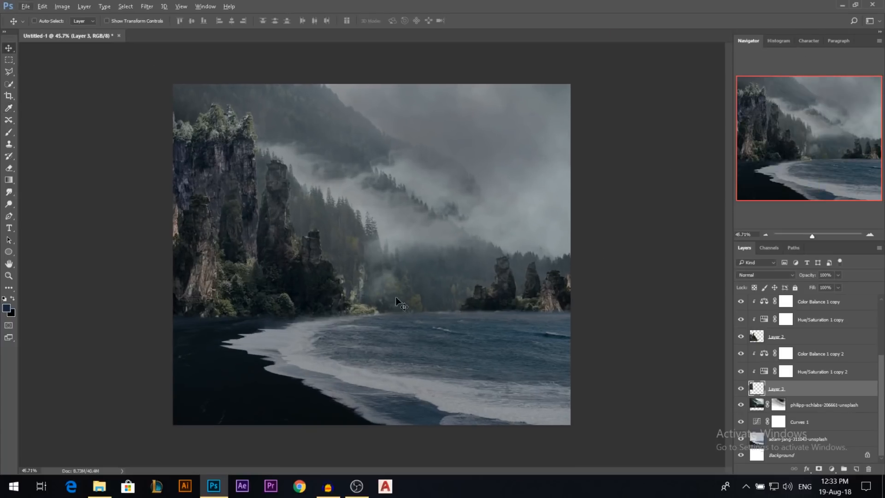
{"action": "scroll", "coordinate": [397, 302], "scroll_direction": "up", "scroll_amount": 1}
{"action": "scroll", "coordinate": [397, 267], "scroll_direction": "down", "scroll_amount": 2}
{"action": "scroll", "coordinate": [205, 193], "scroll_direction": "up", "scroll_amount": 1}
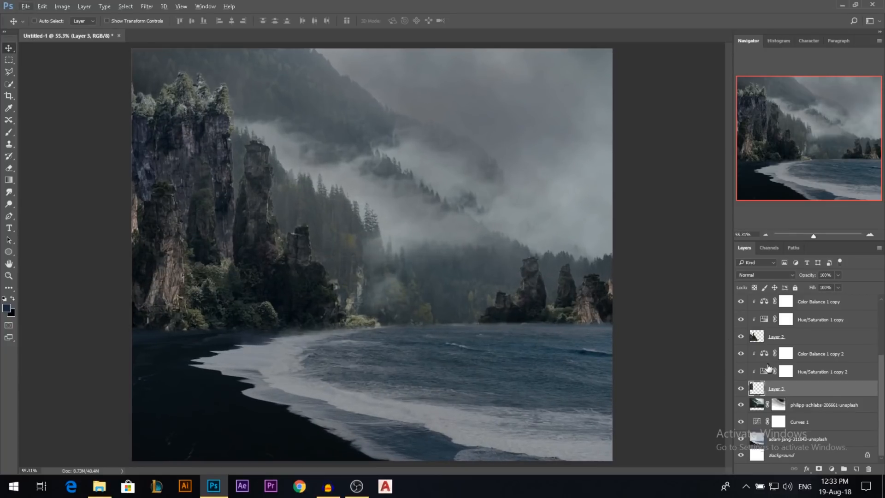
{"action": "scroll", "coordinate": [361, 266], "scroll_direction": "down", "scroll_amount": 1}
{"action": "scroll", "coordinate": [159, 154], "scroll_direction": "up", "scroll_amount": 1}
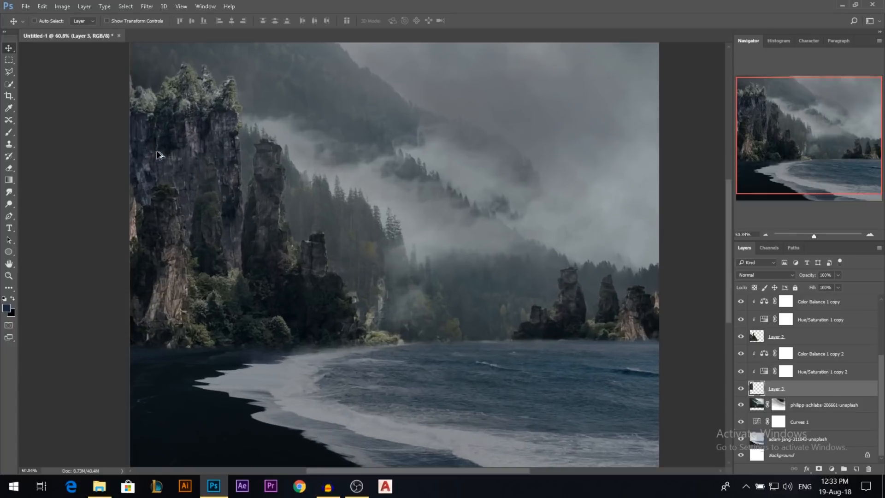
Darken the cliff on Layer 3 with the Burn tool, using the Highlights range and 57% exposure
{"action": "scroll", "coordinate": [193, 125], "scroll_direction": "up", "scroll_amount": 1}
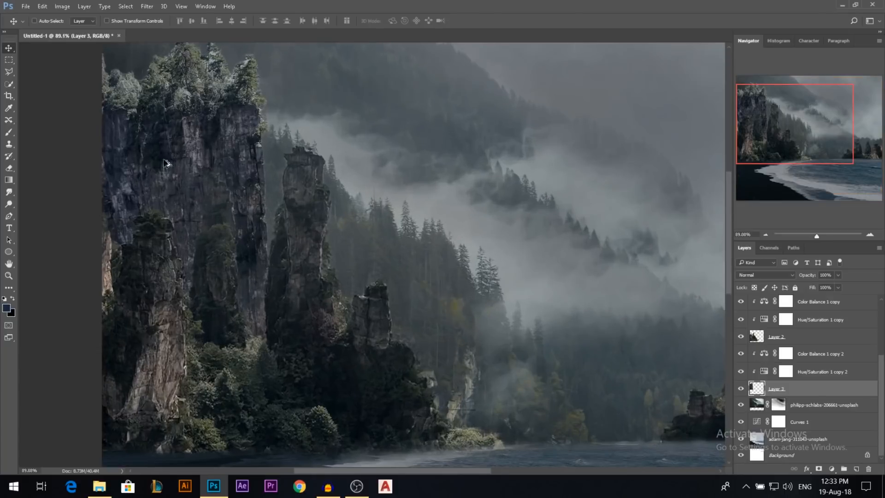
{"action": "left_click", "coordinate": [9, 203]}
{"action": "left_click_drag", "start_coordinate": [171, 173], "coordinate": [99, 174]}
{"action": "right_click", "coordinate": [10, 205]}
{"action": "left_click", "coordinate": [42, 215]}
{"action": "left_click", "coordinate": [124, 21]}
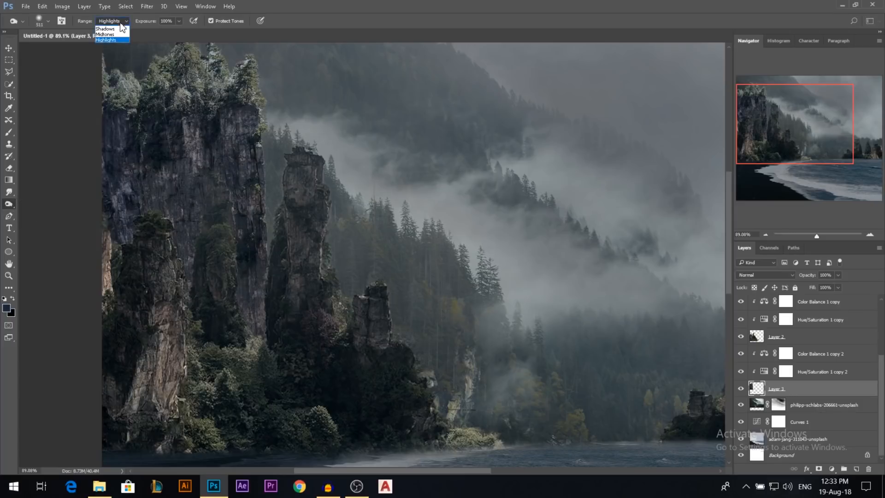
{"action": "left_click", "coordinate": [119, 42]}
{"action": "left_click_drag", "start_coordinate": [150, 23], "coordinate": [132, 24]}
{"action": "left_click_drag", "start_coordinate": [292, 239], "coordinate": [293, 289]}
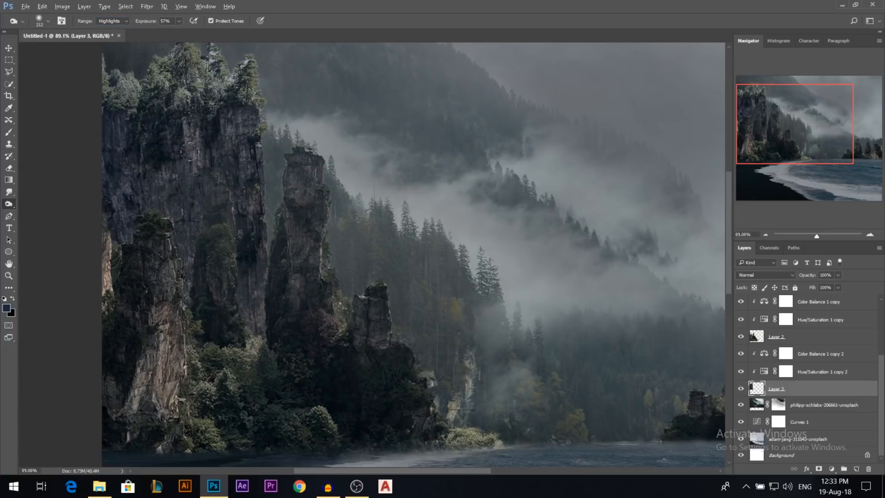
Select Layer 2 and burn the bright rock faces of the foreground pillars in front of the cliff
{"action": "scroll", "coordinate": [167, 158], "scroll_direction": "down", "scroll_amount": 1}
{"action": "key", "text": "v"}
{"action": "left_click", "coordinate": [174, 328]}
{"action": "key", "text": "ctrl"}
{"action": "left_click", "coordinate": [8, 204]}
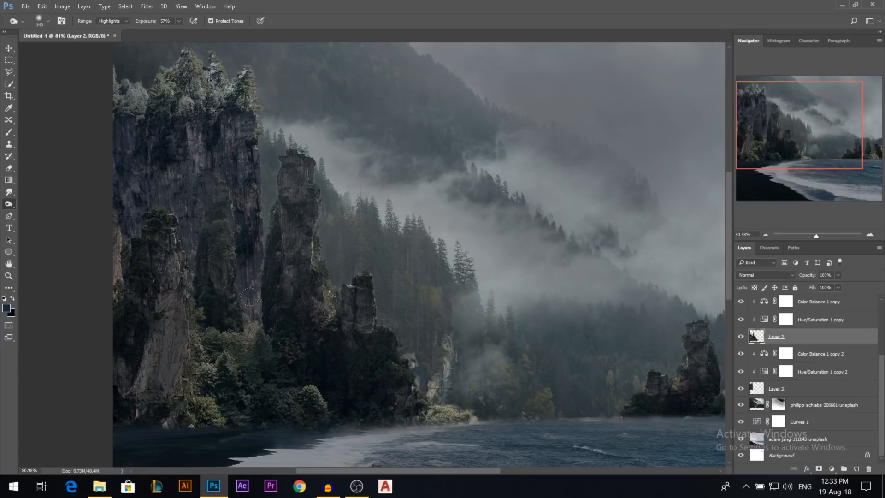
Burn the bright bush on Layer 2 where the pillar vegetation meets the shoreline
{"action": "scroll", "coordinate": [280, 188], "scroll_direction": "down", "scroll_amount": 2}
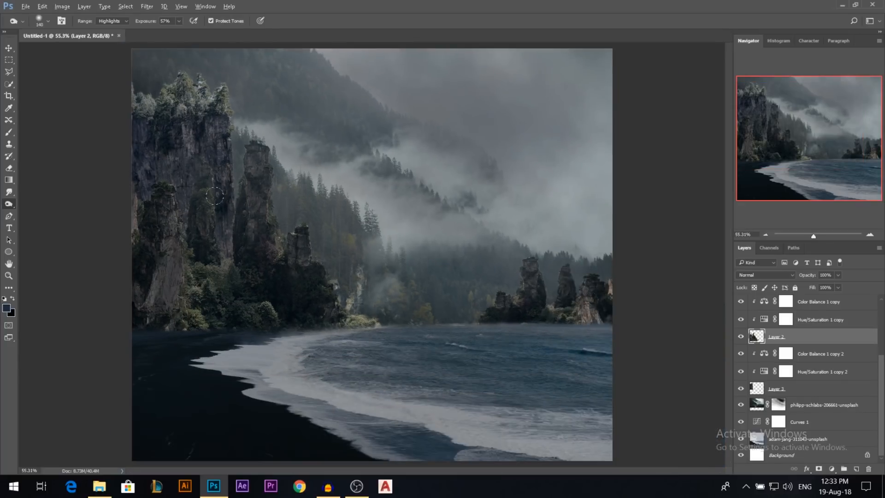
{"action": "scroll", "coordinate": [653, 327], "scroll_direction": "up", "scroll_amount": 1}
{"action": "key", "text": "v"}
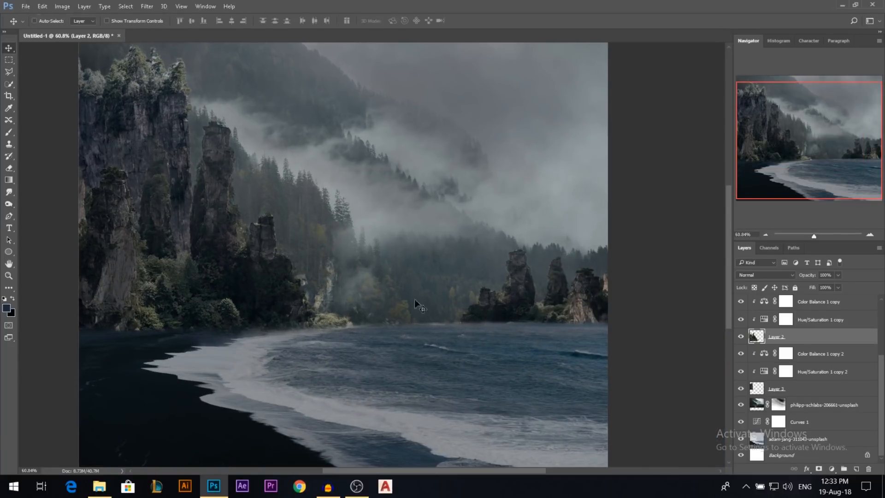
{"action": "scroll", "coordinate": [414, 299], "scroll_direction": "up", "scroll_amount": 2}
{"action": "left_click_drag", "start_coordinate": [298, 318], "coordinate": [306, 303]}
{"action": "key", "text": "ctrl+z"}
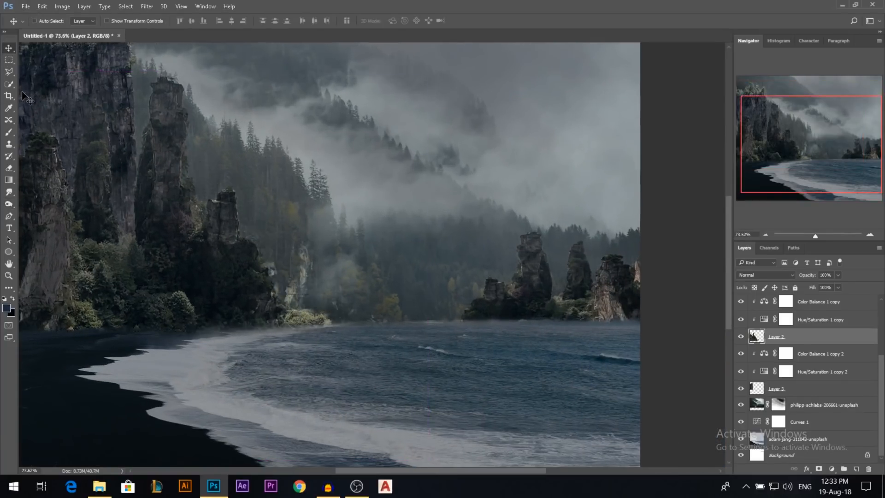
{"action": "left_click", "coordinate": [10, 205]}
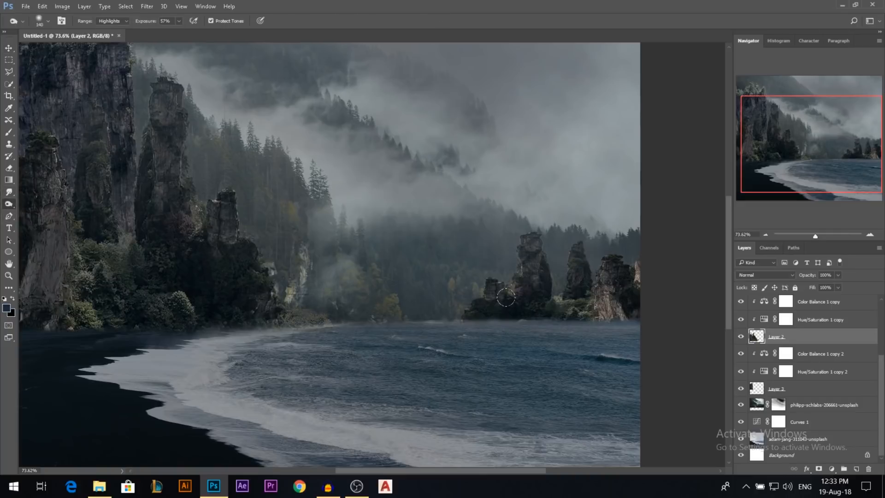
Select Layer 2 copy and burn the light rock face of the outermost pillar across the sea
{"action": "key", "text": "v"}
{"action": "key", "text": "ctrl+j"}
{"action": "left_click_drag", "start_coordinate": [608, 288], "coordinate": [603, 269]}
{"action": "key", "text": "ctrl+z"}
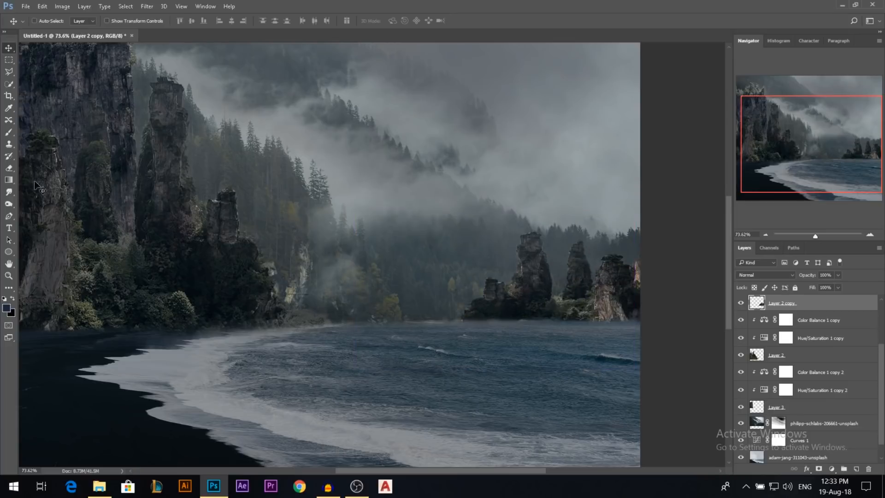
{"action": "left_click", "coordinate": [10, 203]}
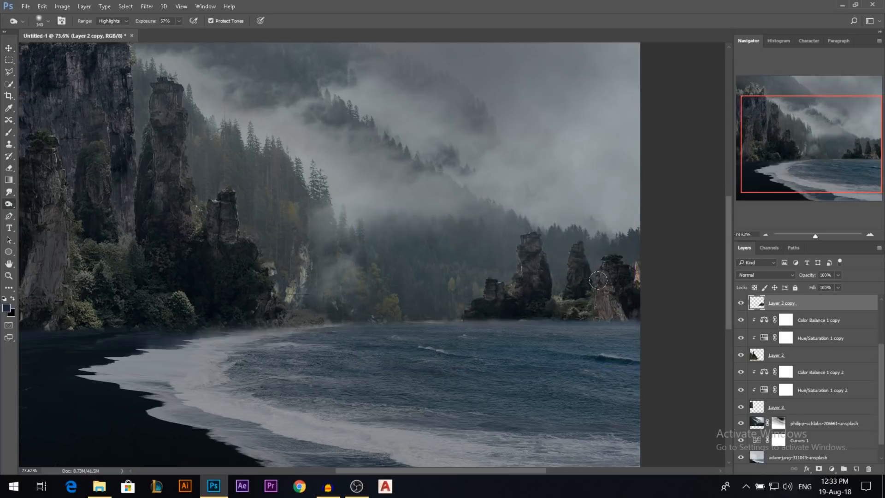
{"action": "left_click", "coordinate": [9, 49]}
{"action": "left_click_drag", "start_coordinate": [419, 179], "coordinate": [530, 158]}
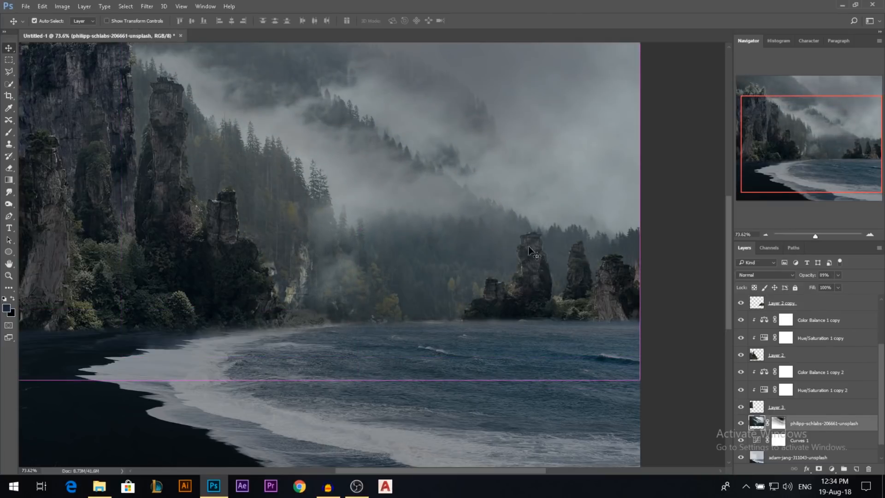
{"action": "left_click_drag", "start_coordinate": [529, 283], "coordinate": [518, 203]}
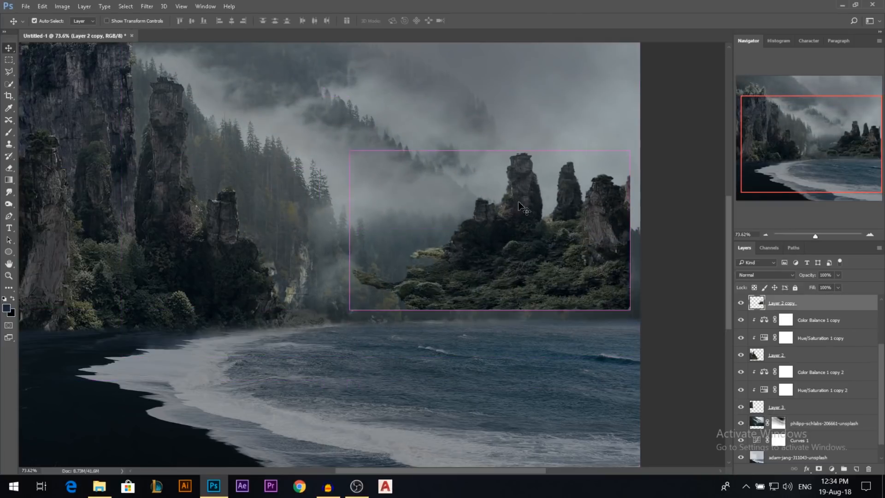
{"action": "key", "text": "ctrl+z"}
{"action": "left_click_drag", "start_coordinate": [220, 229], "coordinate": [382, 125]}
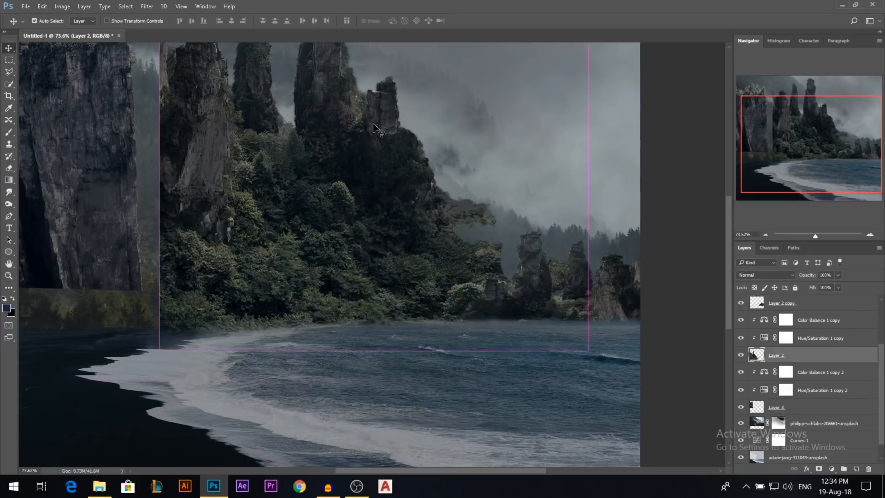
{"action": "key", "text": "ctrl+z"}
{"action": "scroll", "coordinate": [357, 222], "scroll_direction": "down", "scroll_amount": 3}
{"action": "scroll", "coordinate": [181, 197], "scroll_direction": "up", "scroll_amount": 3}
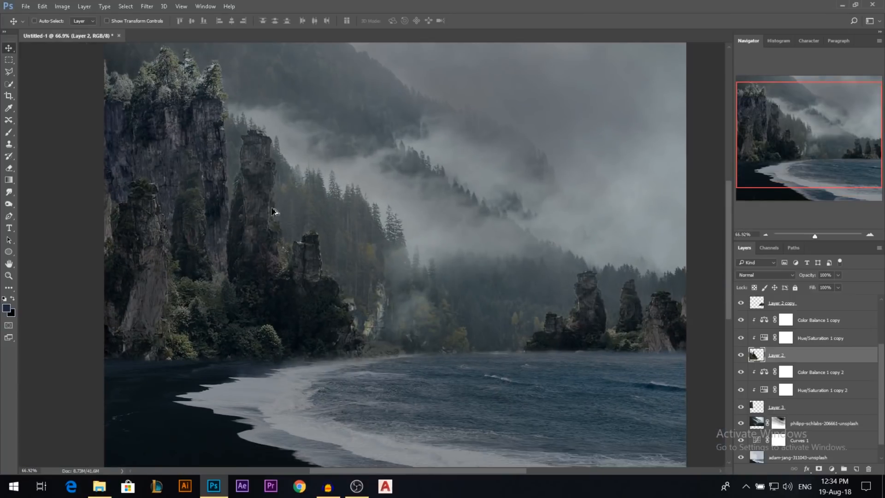
Set the highlights of Layer 3's clipped Color Balance adjustment to yellow-blue -8
{"action": "left_click_drag", "start_coordinate": [205, 136], "coordinate": [203, 134]}
{"action": "left_click", "coordinate": [200, 129], "text": "ctrl"}
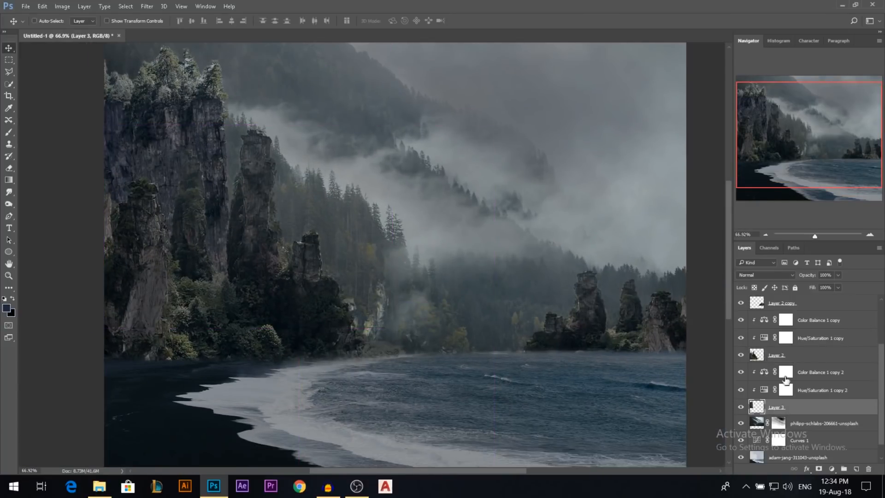
{"action": "double_click", "coordinate": [764, 373]}
{"action": "left_click", "coordinate": [617, 90]}
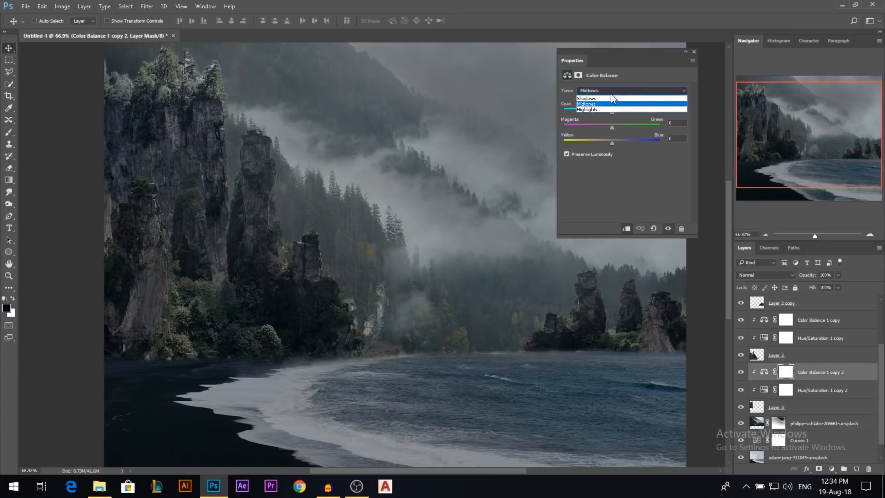
{"action": "left_click", "coordinate": [608, 108]}
{"action": "left_click", "coordinate": [607, 142]}
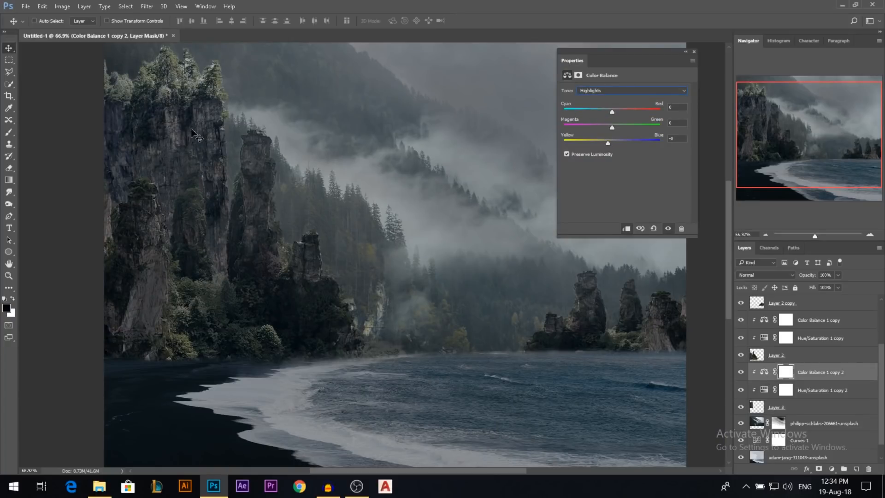
Close the settings of Layer 3's clipped Color Balance adjustment
{"action": "left_click", "coordinate": [694, 52]}
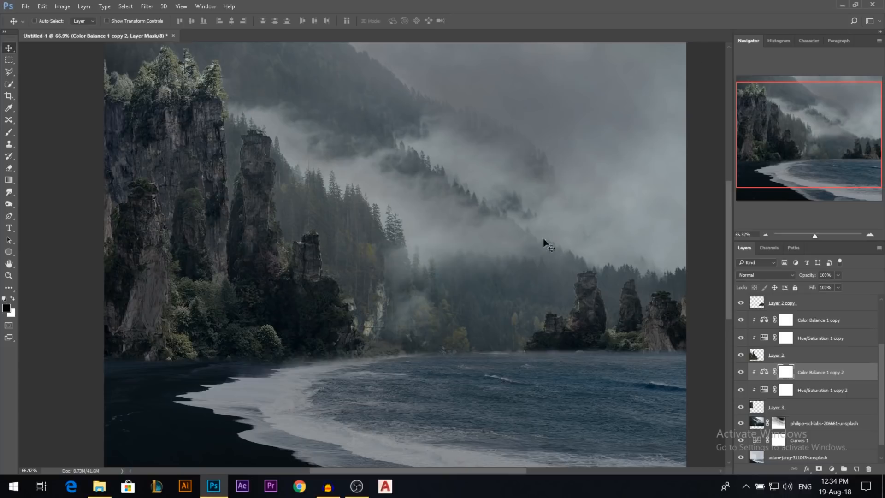
{"action": "scroll", "coordinate": [453, 260], "scroll_direction": "down", "scroll_amount": 2}
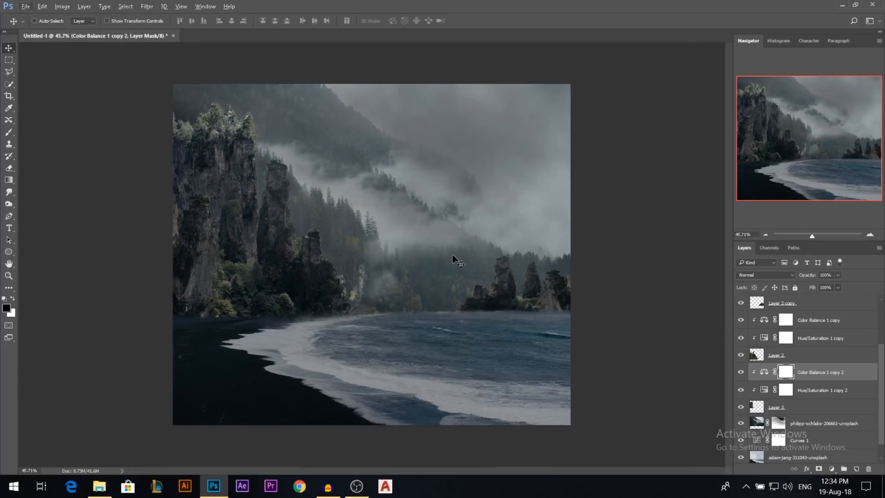
{"action": "scroll", "coordinate": [232, 177], "scroll_direction": "up", "scroll_amount": 1}
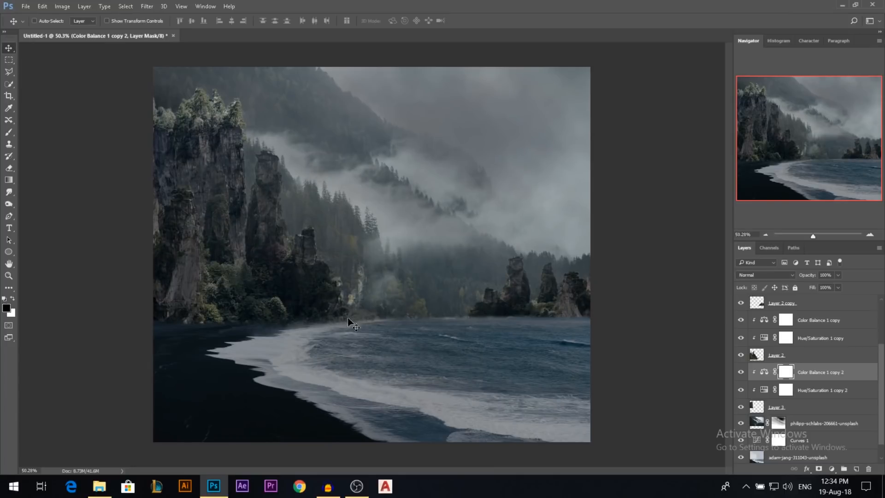
Place the photo of the hooded man holding a red flare and move its layer to the top of the stack
{"action": "left_click", "coordinate": [99, 486]}
{"action": "left_click_drag", "start_coordinate": [429, 148], "coordinate": [347, 299]}
{"action": "key", "text": "Return"}
{"action": "left_click_drag", "start_coordinate": [795, 359], "coordinate": [793, 302]}
{"action": "scroll", "coordinate": [340, 323], "scroll_direction": "up", "scroll_amount": 3}
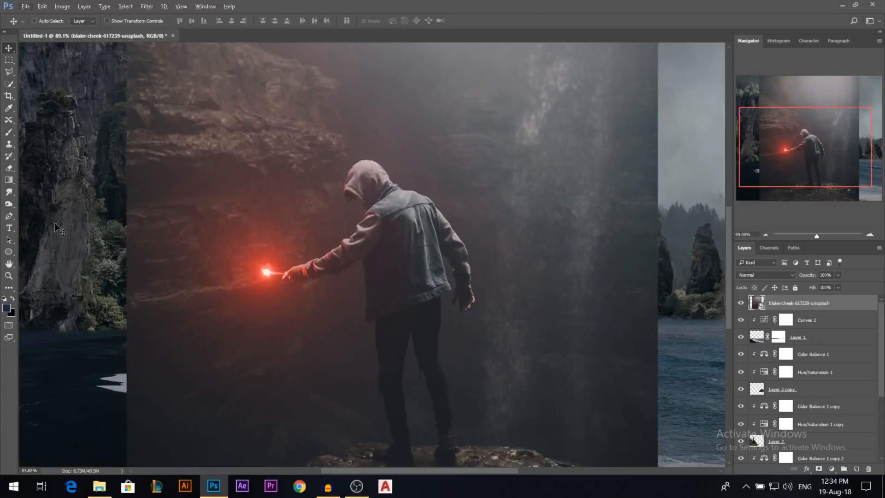
Trace a closed Pen path around the man's boot where it meets the rock
{"action": "left_click", "coordinate": [8, 216]}
{"action": "scroll", "coordinate": [385, 181], "scroll_direction": "down", "scroll_amount": 3}
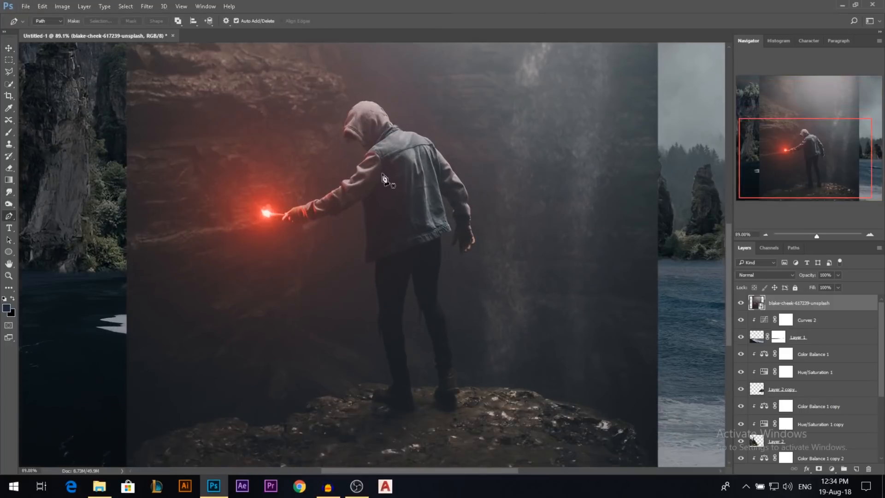
{"action": "scroll", "coordinate": [384, 181], "scroll_direction": "down", "scroll_amount": 1}
{"action": "scroll", "coordinate": [459, 382], "scroll_direction": "up", "scroll_amount": 3}
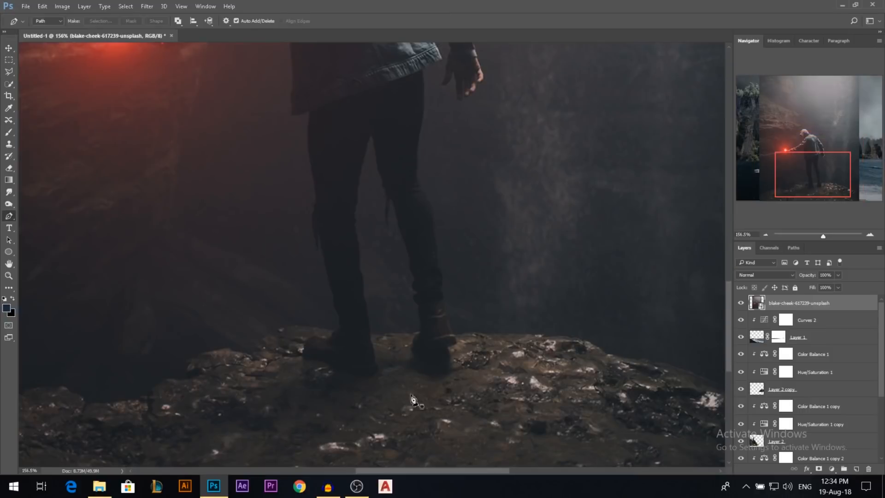
{"action": "left_click", "coordinate": [307, 359]}
{"action": "left_click", "coordinate": [316, 359]}
{"action": "left_click", "coordinate": [322, 364]}
{"action": "left_click", "coordinate": [327, 364]}
{"action": "left_click_drag", "start_coordinate": [334, 367], "coordinate": [337, 368]}
{"action": "left_click", "coordinate": [364, 374]}
{"action": "left_click", "coordinate": [371, 374]}
{"action": "left_click", "coordinate": [376, 373]}
{"action": "left_click", "coordinate": [377, 359]}
{"action": "left_click", "coordinate": [378, 333]}
{"action": "left_click", "coordinate": [364, 321]}
{"action": "left_click", "coordinate": [286, 305]}
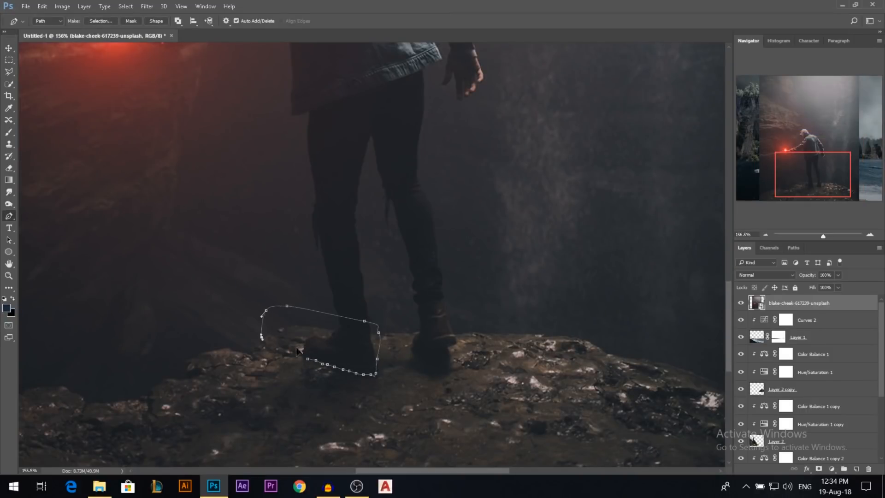
{"action": "left_click", "coordinate": [308, 359]}
Convert the boot path to a selection and delete the placed photo layer
{"action": "right_click", "coordinate": [335, 333]}
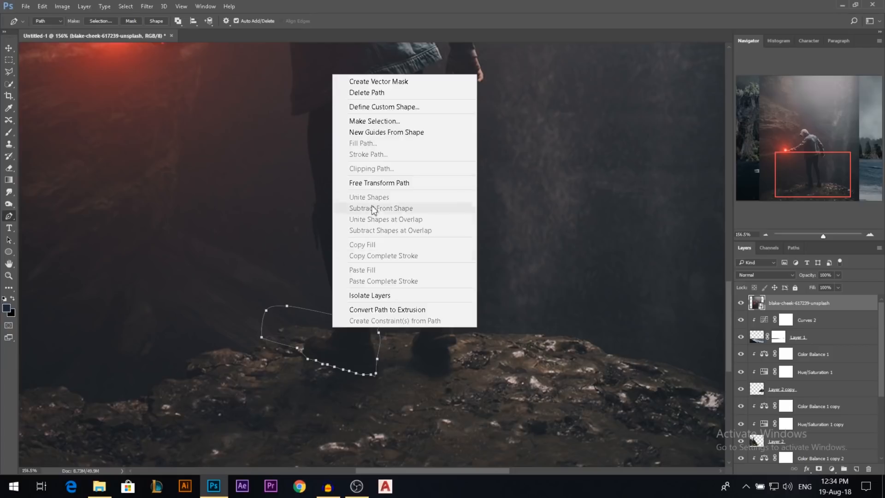
{"action": "left_click", "coordinate": [422, 120]}
{"action": "left_click", "coordinate": [695, 126]}
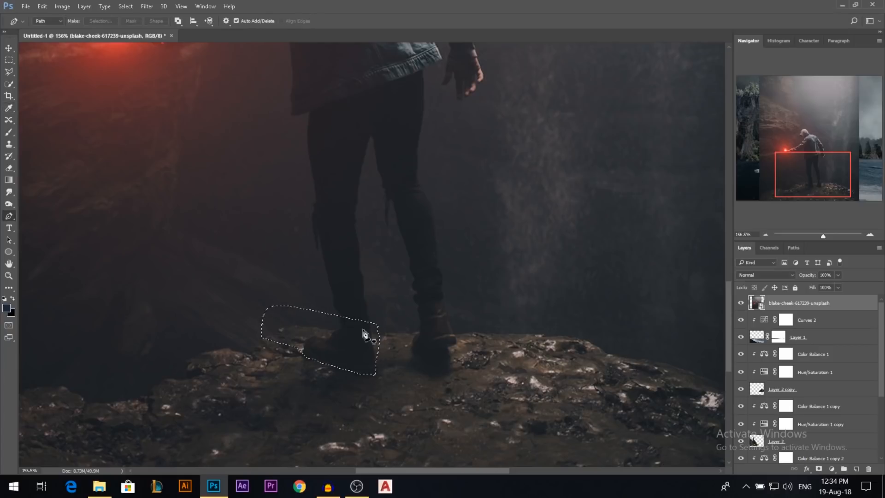
{"action": "key", "text": "Delete"}
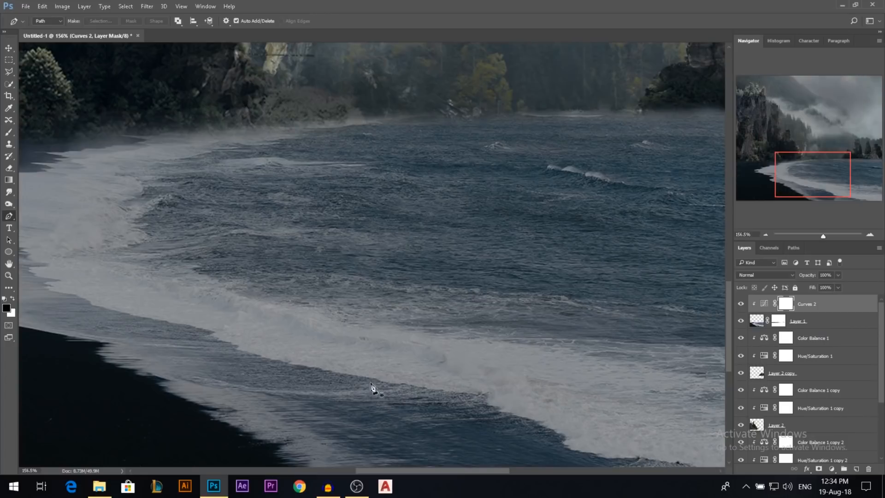
Open the PSD with the cut-out hooded man and bring the figure into the Untitled-1 composite as a new layer
{"action": "left_click", "coordinate": [99, 485]}
{"action": "double_click", "coordinate": [499, 144]}
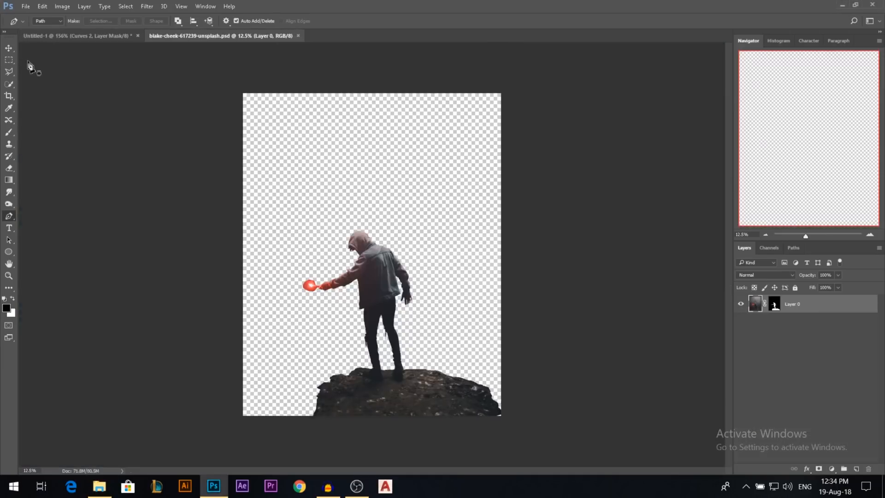
{"action": "left_click", "coordinate": [8, 50]}
{"action": "mouse_move", "coordinate": [379, 288]}
{"action": "left_mouse_down"}
{"action": "mouse_move", "coordinate": [174, 84]}
{"action": "mouse_move", "coordinate": [105, 36]}
{"action": "mouse_move", "coordinate": [373, 286]}
{"action": "left_mouse_up"}
{"action": "scroll", "coordinate": [389, 261], "scroll_direction": "down", "scroll_amount": 8}
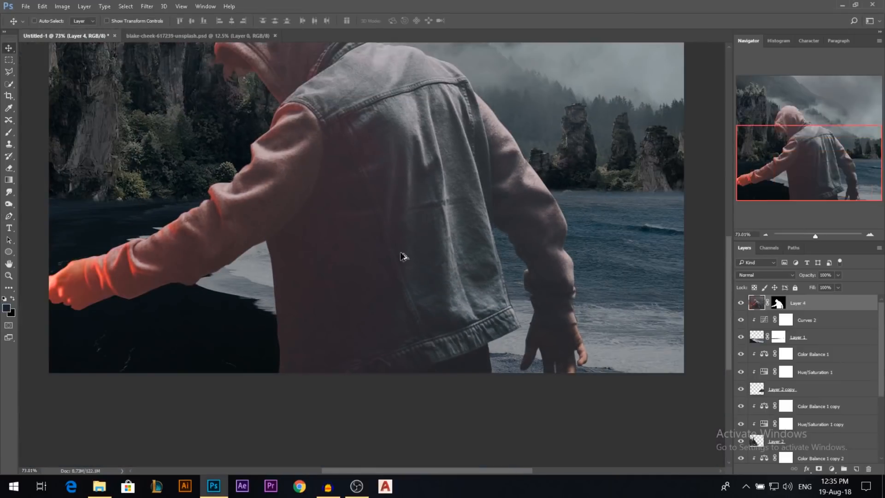
Transform Layer 4 to 10% scale, flipped horizontally, and position the man on the beach at the water's edge
{"action": "key", "text": "ctrl+t"}
{"action": "left_click", "coordinate": [159, 21]}
{"action": "left_click_drag", "start_coordinate": [170, 22], "coordinate": [129, 26]}
{"action": "right_click", "coordinate": [364, 139]}
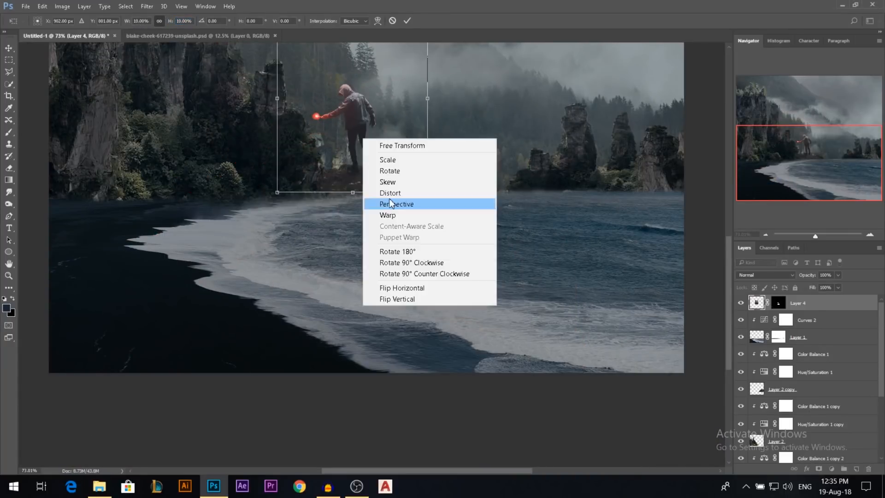
{"action": "left_click", "coordinate": [413, 288]}
{"action": "left_click_drag", "start_coordinate": [338, 191], "coordinate": [217, 324]}
{"action": "key", "text": "Return"}
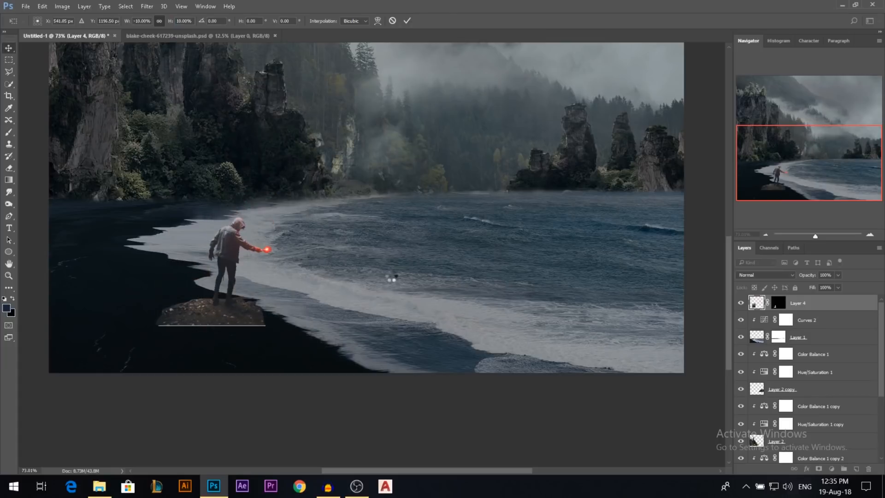
Shift the man slightly along the shoreline and scale Layer 4 down a little further
{"action": "scroll", "coordinate": [389, 276], "scroll_direction": "down", "scroll_amount": 3}
{"action": "mouse_move", "coordinate": [295, 364]}
{"action": "left_mouse_down"}
{"action": "mouse_move", "coordinate": [298, 383]}
{"action": "mouse_move", "coordinate": [295, 376]}
{"action": "left_mouse_up"}
{"action": "scroll", "coordinate": [295, 376], "scroll_direction": "up", "scroll_amount": 2}
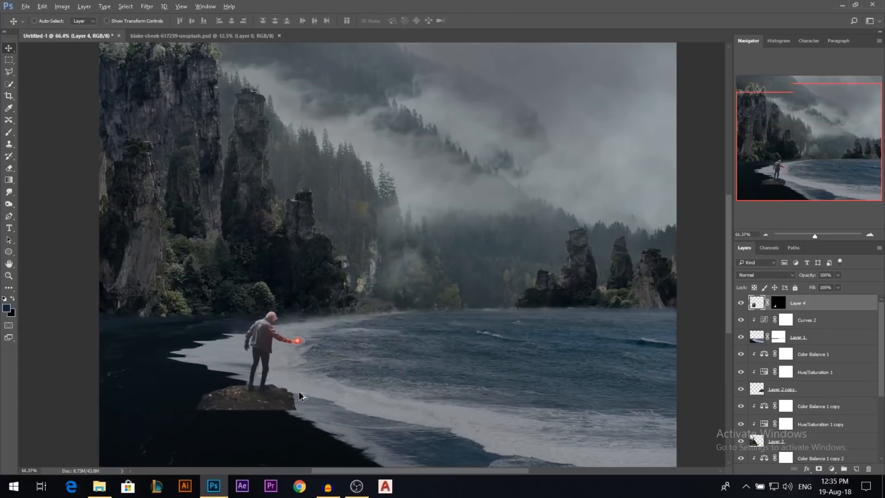
{"action": "key", "text": "ctrl+t"}
{"action": "left_click_drag", "start_coordinate": [197, 236], "coordinate": [224, 270]}
{"action": "key", "text": "Return"}
Paint black on Layer 4's mask with a small brush at 100% opacity to hide most of the rock under the man
{"action": "scroll", "coordinate": [265, 436], "scroll_direction": "up", "scroll_amount": 1}
{"action": "scroll", "coordinate": [265, 435], "scroll_direction": "up", "scroll_amount": 10}
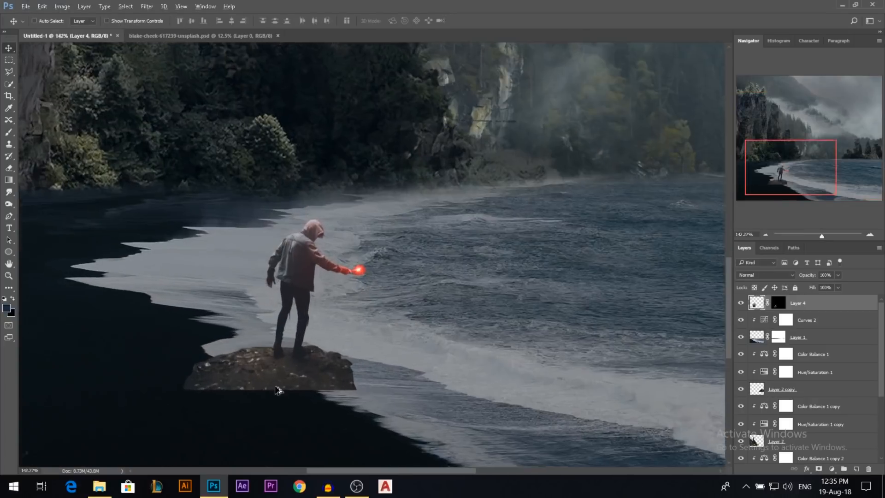
{"action": "left_click", "coordinate": [779, 306]}
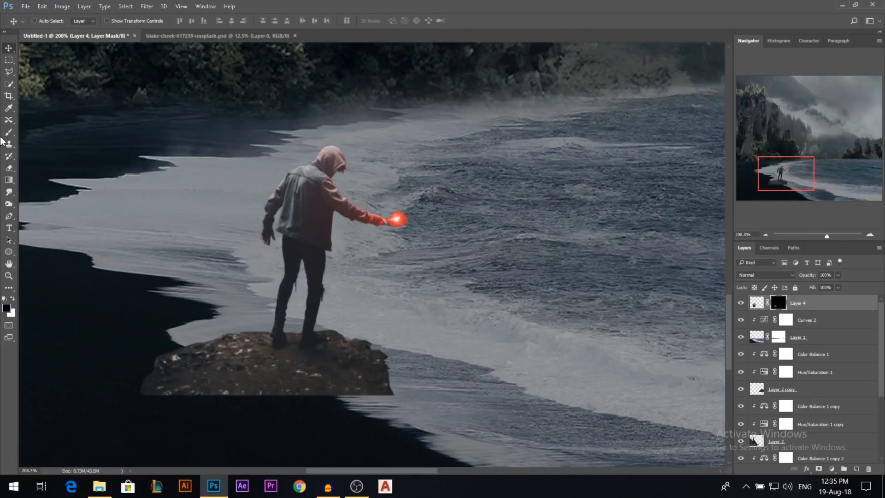
{"action": "left_click", "coordinate": [9, 132]}
{"action": "right_click", "coordinate": [430, 220]}
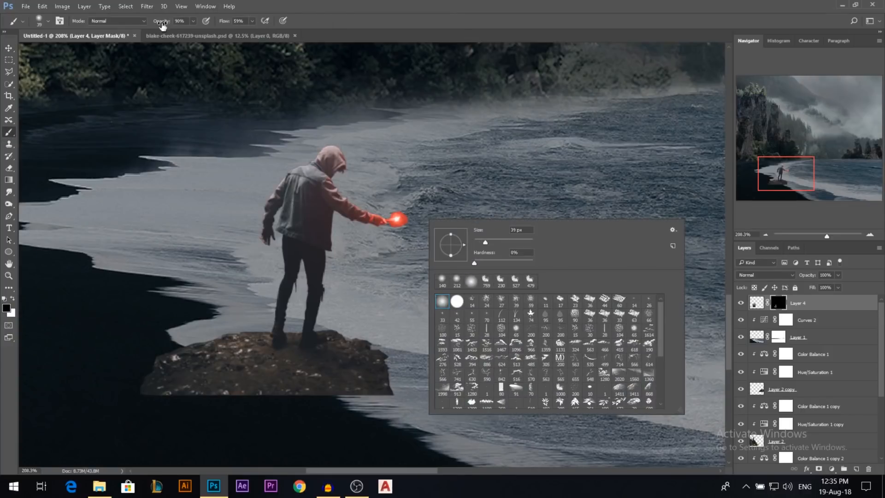
{"action": "left_click", "coordinate": [226, 289]}
{"action": "left_click_drag", "start_coordinate": [225, 285], "coordinate": [219, 286]}
{"action": "right_click", "coordinate": [359, 283]}
{"action": "left_click", "coordinate": [304, 322]}
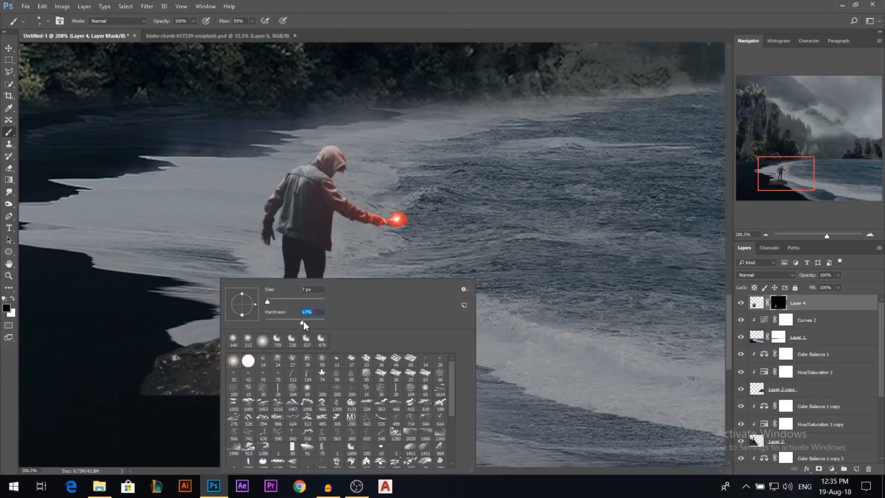
{"action": "right_click", "coordinate": [264, 259], "text": "alt"}
{"action": "left_click_drag", "start_coordinate": [261, 331], "coordinate": [254, 361]}
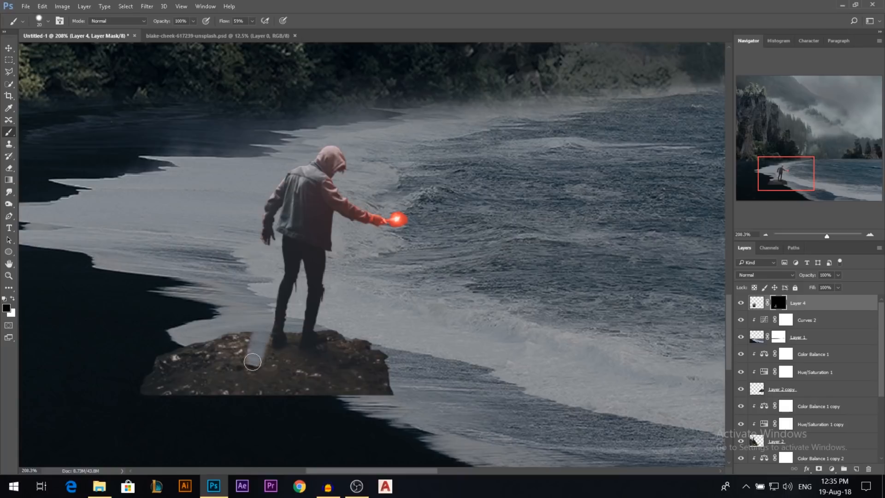
{"action": "mouse_move", "coordinate": [241, 323]}
{"action": "left_mouse_down"}
{"action": "mouse_move", "coordinate": [234, 382]}
{"action": "mouse_move", "coordinate": [413, 387]}
{"action": "left_mouse_up"}
{"action": "right_click", "coordinate": [184, 380], "text": "alt"}
{"action": "mouse_move", "coordinate": [277, 395]}
{"action": "left_mouse_down"}
{"action": "mouse_move", "coordinate": [221, 372]}
{"action": "mouse_move", "coordinate": [132, 359]}
{"action": "mouse_move", "coordinate": [372, 373]}
{"action": "mouse_move", "coordinate": [248, 341]}
{"action": "mouse_move", "coordinate": [360, 316]}
{"action": "left_mouse_up"}
Mask out the remaining rock around and between the man's boots on Layer 4 with a smaller brush
{"action": "scroll", "coordinate": [368, 372], "scroll_direction": "up", "scroll_amount": 3}
{"action": "right_click", "coordinate": [329, 328], "text": "alt"}
{"action": "mouse_move", "coordinate": [276, 334]}
{"action": "left_mouse_down"}
{"action": "mouse_move", "coordinate": [306, 320]}
{"action": "mouse_move", "coordinate": [310, 310]}
{"action": "mouse_move", "coordinate": [293, 302]}
{"action": "mouse_move", "coordinate": [314, 302]}
{"action": "left_mouse_up"}
{"action": "right_click", "coordinate": [323, 302], "text": "alt"}
{"action": "mouse_move", "coordinate": [260, 341]}
{"action": "left_mouse_down"}
{"action": "mouse_move", "coordinate": [186, 338]}
{"action": "mouse_move", "coordinate": [196, 309]}
{"action": "mouse_move", "coordinate": [214, 333]}
{"action": "left_mouse_up"}
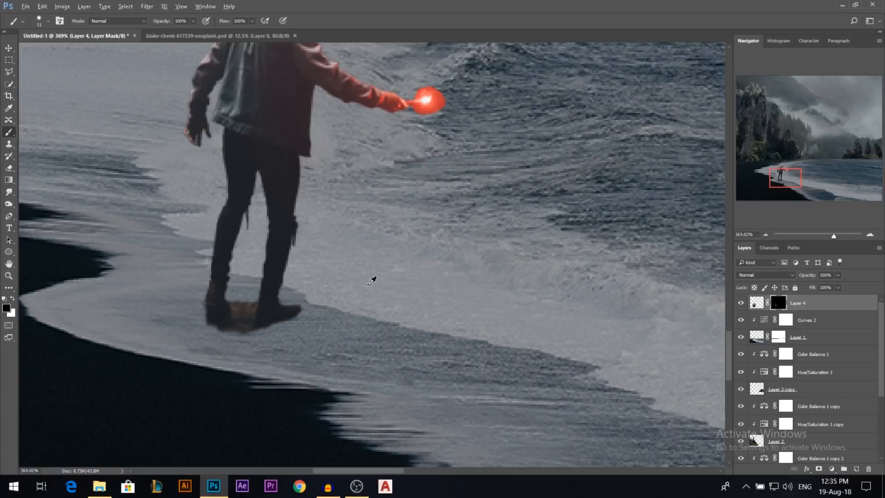
{"action": "right_click", "coordinate": [368, 284], "text": "alt"}
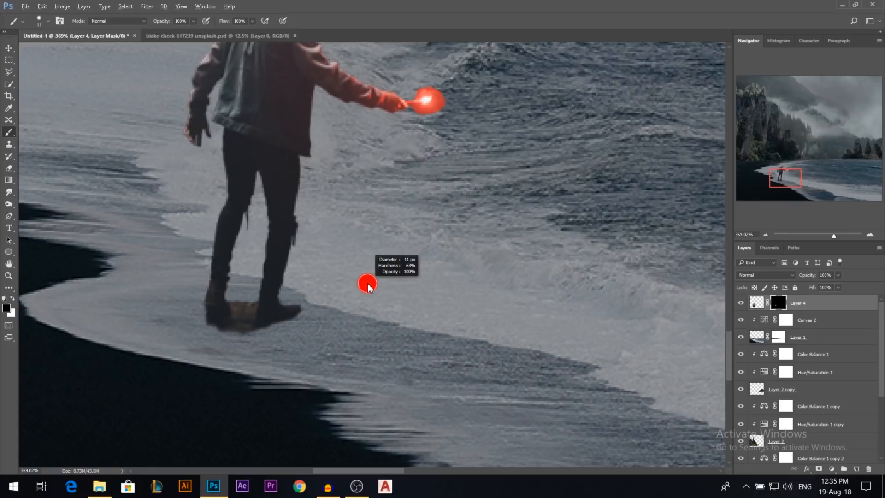
{"action": "mouse_move", "coordinate": [368, 284]}
{"action": "left_mouse_down"}
{"action": "mouse_move", "coordinate": [437, 279]}
{"action": "mouse_move", "coordinate": [395, 278]}
{"action": "mouse_move", "coordinate": [389, 158]}
{"action": "mouse_move", "coordinate": [380, 151]}
{"action": "mouse_move", "coordinate": [396, 316]}
{"action": "mouse_move", "coordinate": [401, 277]}
{"action": "mouse_move", "coordinate": [395, 304]}
{"action": "mouse_move", "coordinate": [332, 293]}
{"action": "left_mouse_up"}
{"action": "mouse_move", "coordinate": [269, 315]}
{"action": "left_mouse_down"}
{"action": "mouse_move", "coordinate": [248, 297]}
{"action": "mouse_move", "coordinate": [243, 337]}
{"action": "mouse_move", "coordinate": [282, 338]}
{"action": "mouse_move", "coordinate": [233, 330]}
{"action": "mouse_move", "coordinate": [233, 298]}
{"action": "mouse_move", "coordinate": [229, 317]}
{"action": "mouse_move", "coordinate": [210, 330]}
{"action": "mouse_move", "coordinate": [238, 313]}
{"action": "mouse_move", "coordinate": [200, 323]}
{"action": "left_mouse_up"}
{"action": "scroll", "coordinate": [191, 325], "scroll_direction": "down", "scroll_amount": 10}
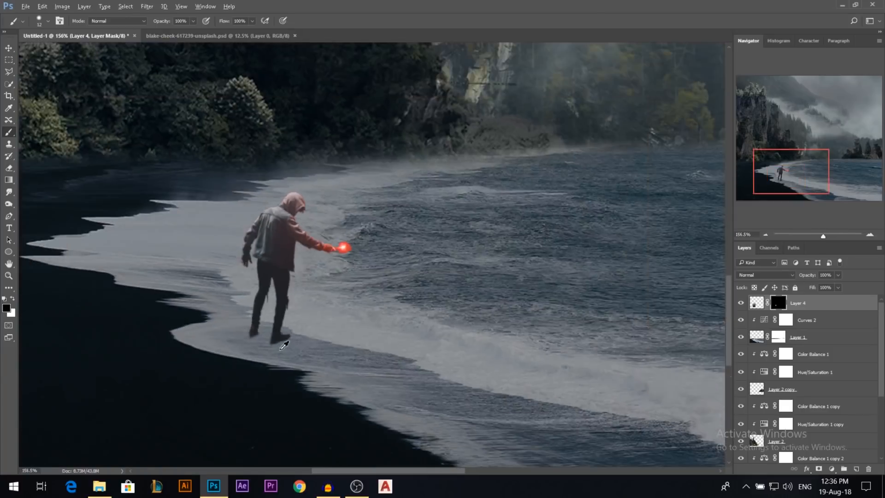
{"action": "scroll", "coordinate": [306, 325], "scroll_direction": "down", "scroll_amount": 1}
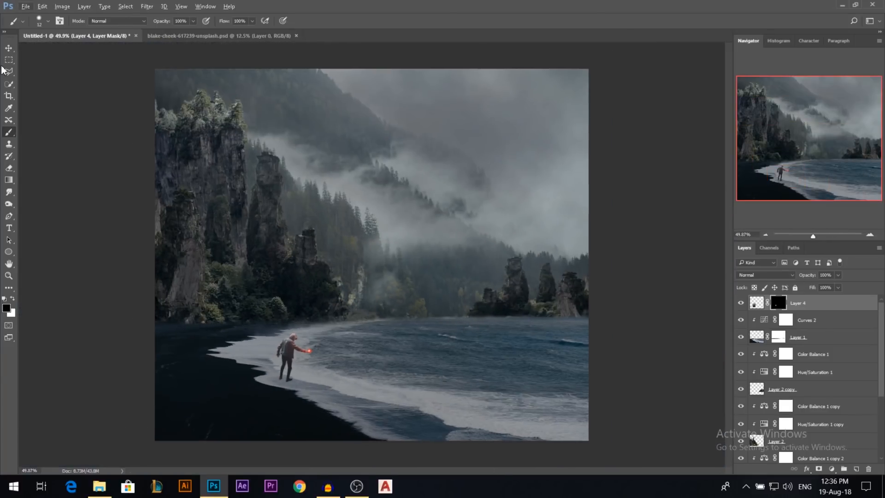
{"action": "left_click", "coordinate": [9, 48]}
{"action": "scroll", "coordinate": [288, 380], "scroll_direction": "up", "scroll_amount": 2}
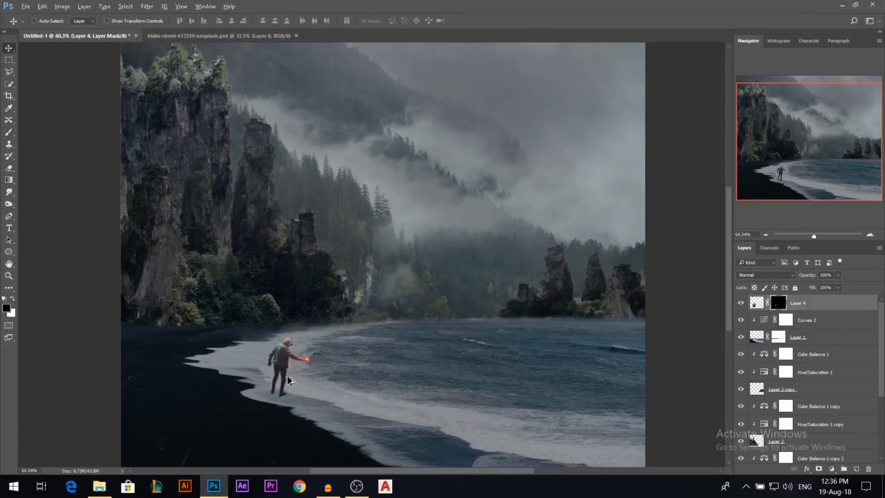
{"action": "scroll", "coordinate": [289, 380], "scroll_direction": "down", "scroll_amount": 1}
{"action": "mouse_move", "coordinate": [279, 358]}
{"action": "left_mouse_down"}
{"action": "mouse_move", "coordinate": [291, 359]}
{"action": "mouse_move", "coordinate": [279, 359]}
{"action": "left_mouse_up"}
{"action": "scroll", "coordinate": [286, 346], "scroll_direction": "down", "scroll_amount": 1}
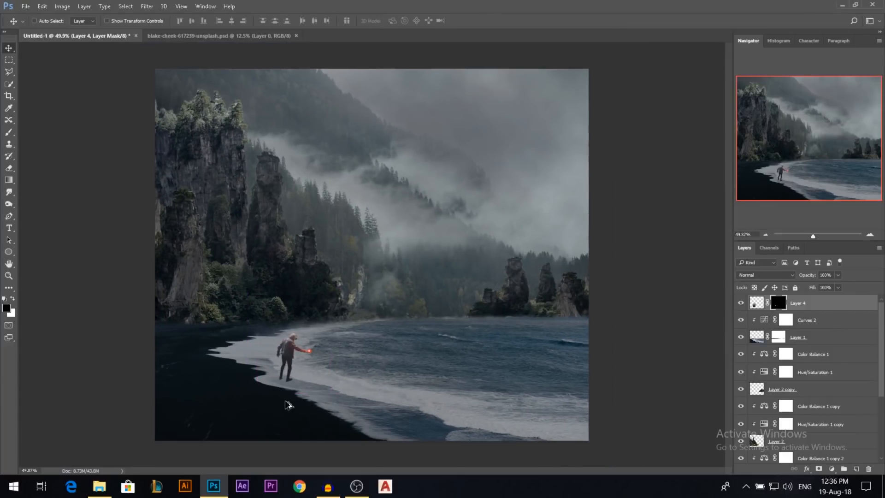
Add a new layer above Layer 4 and sample the grey foam near the boots as the foreground colour
{"action": "scroll", "coordinate": [288, 405], "scroll_direction": "up", "scroll_amount": 15}
{"action": "scroll", "coordinate": [290, 374], "scroll_direction": "up", "scroll_amount": 1}
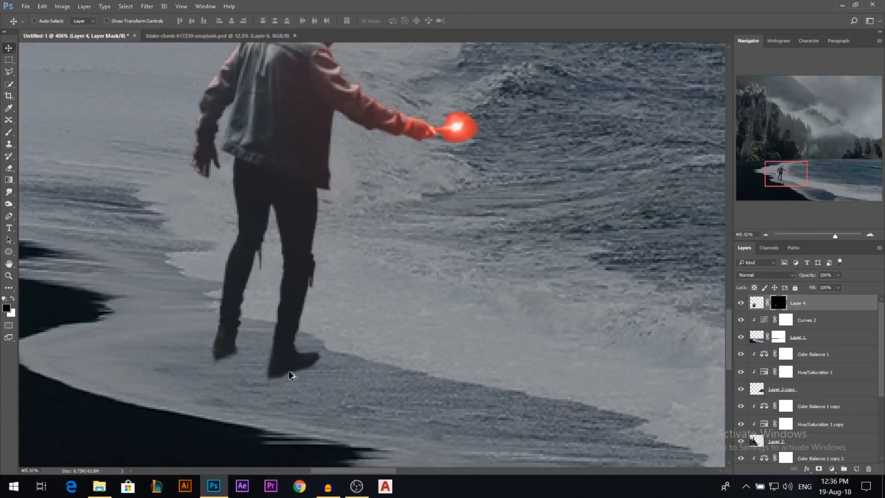
{"action": "left_click", "coordinate": [856, 469]}
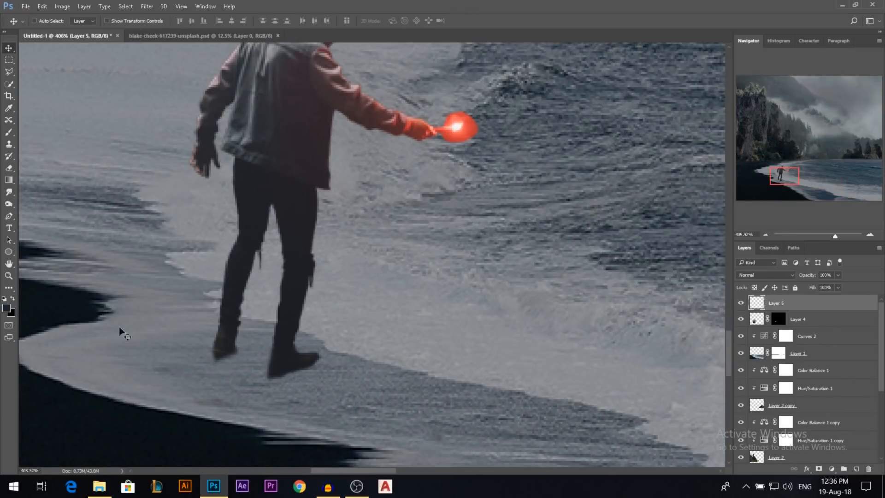
{"action": "left_click", "coordinate": [8, 308]}
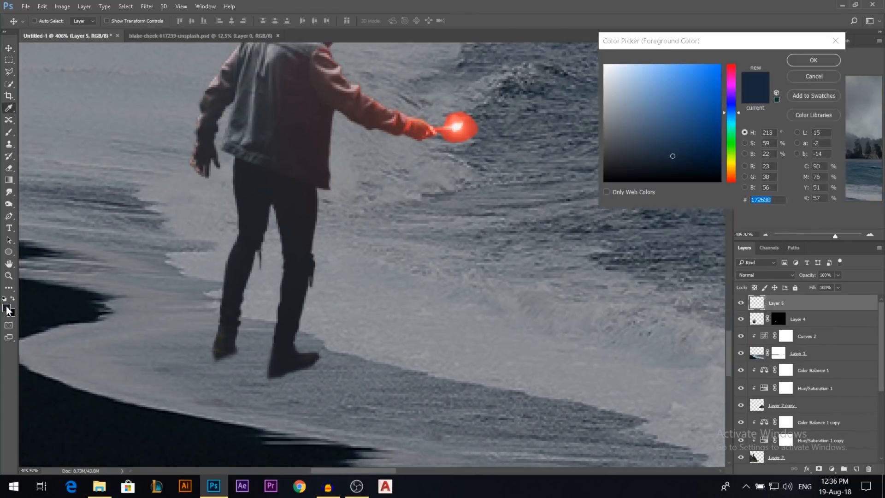
{"action": "left_click", "coordinate": [348, 343]}
{"action": "left_click", "coordinate": [831, 64]}
{"action": "right_click", "coordinate": [458, 244]}
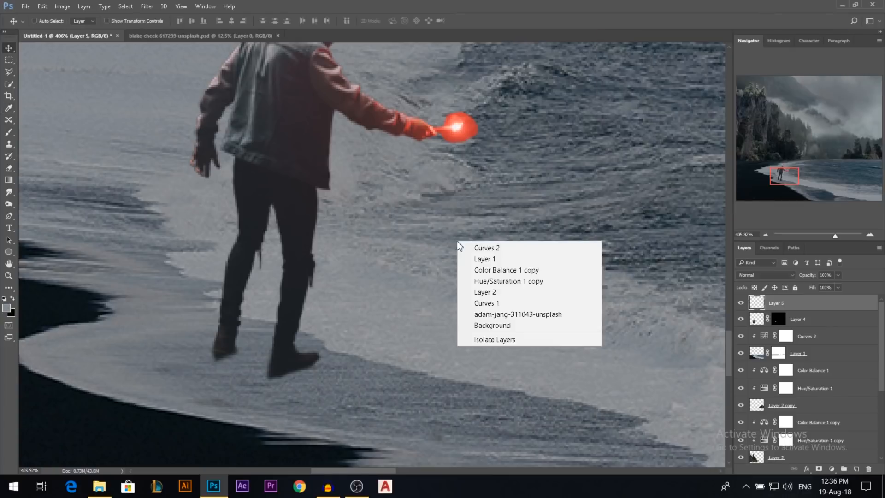
Paint water splashes around the man's boots on Layer 5 with a textured brush in the sampled grey
{"action": "left_click", "coordinate": [10, 134]}
{"action": "left_click", "coordinate": [10, 135]}
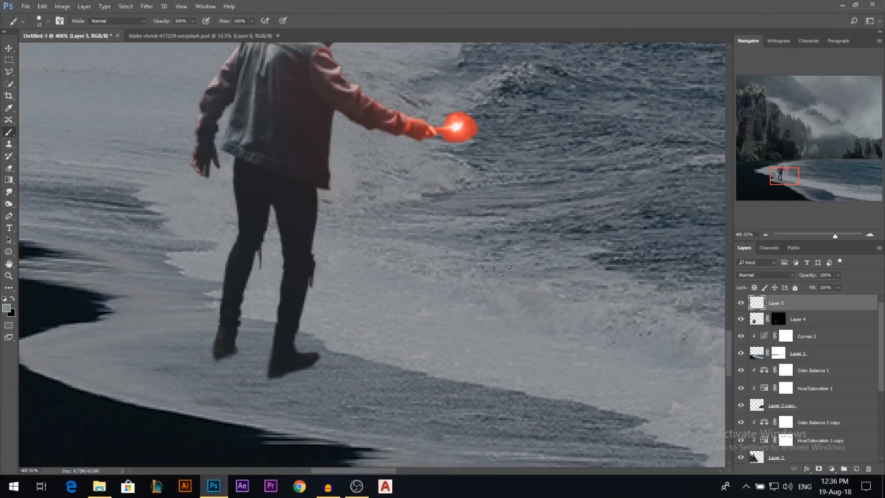
{"action": "right_click", "coordinate": [509, 268]}
{"action": "left_click_drag", "start_coordinate": [741, 371], "coordinate": [739, 447]}
{"action": "left_click", "coordinate": [626, 451]}
{"action": "left_click_drag", "start_coordinate": [409, 379], "coordinate": [284, 376]}
{"action": "left_click", "coordinate": [295, 347]}
{"action": "left_click", "coordinate": [250, 363]}
{"action": "left_click_drag", "start_coordinate": [181, 369], "coordinate": [171, 368]}
{"action": "left_click", "coordinate": [222, 350]}
{"action": "scroll", "coordinate": [290, 366], "scroll_direction": "down", "scroll_amount": 19}
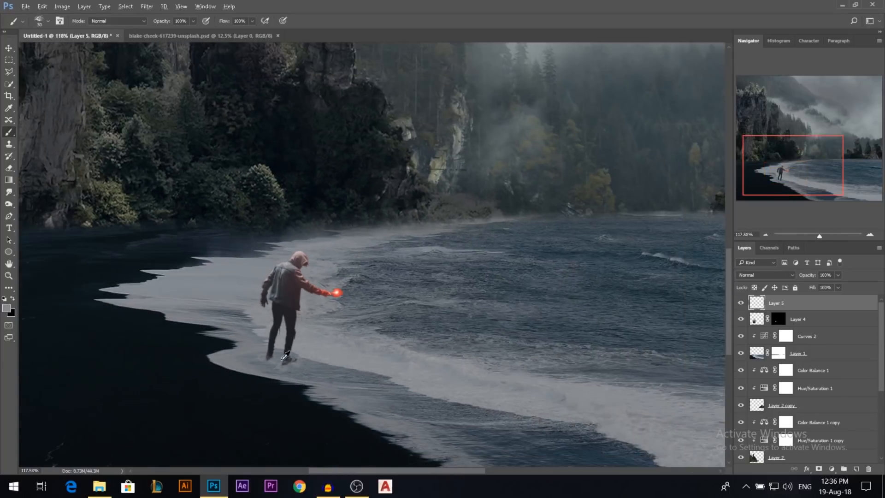
Try moving the misty forest mountain layer upward and undo the move
{"action": "key", "text": "v"}
{"action": "scroll", "coordinate": [370, 371], "scroll_direction": "down", "scroll_amount": 1}
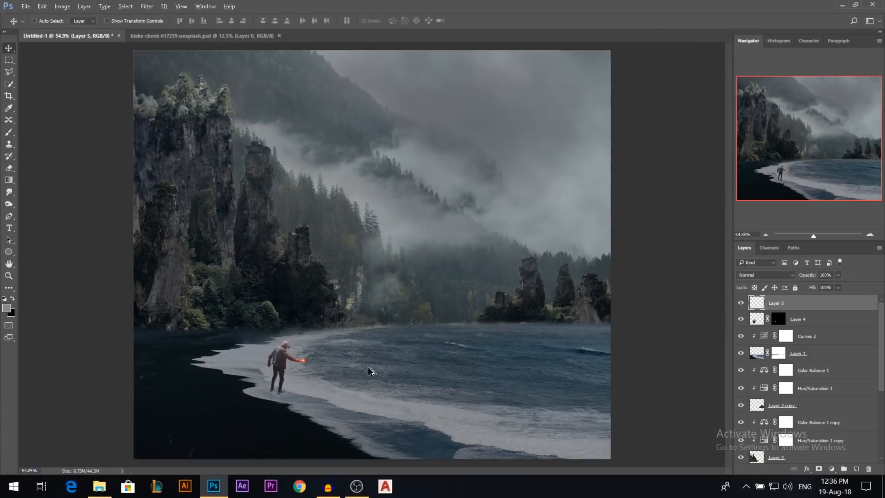
{"action": "scroll", "coordinate": [284, 398], "scroll_direction": "down", "scroll_amount": 1}
{"action": "scroll", "coordinate": [312, 370], "scroll_direction": "up", "scroll_amount": 1}
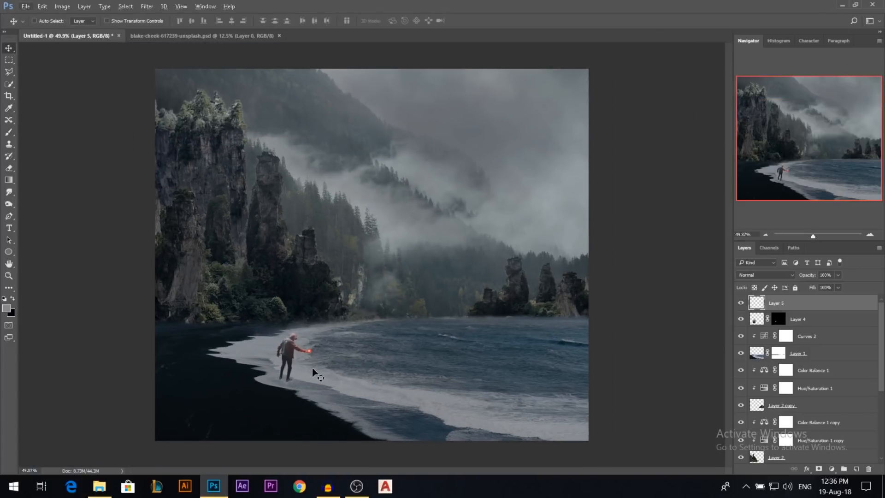
{"action": "left_click", "coordinate": [326, 222], "text": "ctrl"}
{"action": "left_click_drag", "start_coordinate": [362, 196], "coordinate": [362, 138]}
{"action": "key", "text": "ctrl+z"}
{"action": "scroll", "coordinate": [824, 397], "scroll_direction": "down", "scroll_amount": 2}
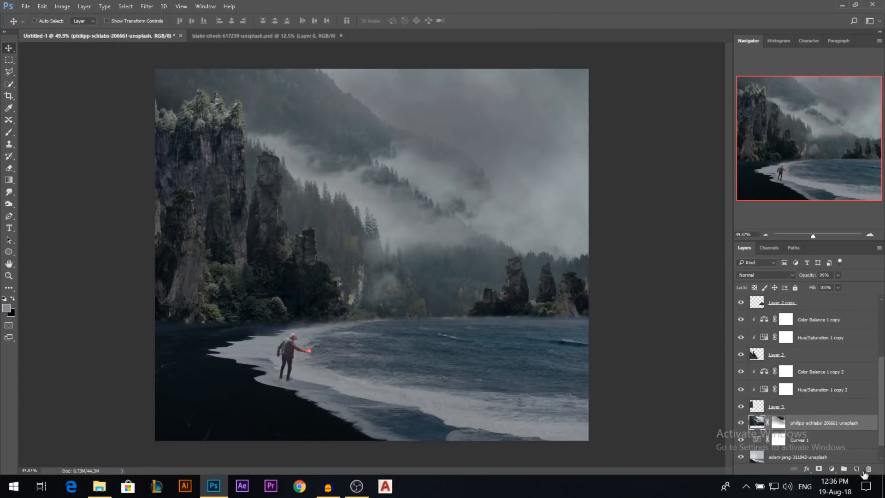
Add a new layer directly above the misty forest mountain layer and pick a large, soft cloud-textured brush for painting mist
{"action": "left_click", "coordinate": [857, 469]}
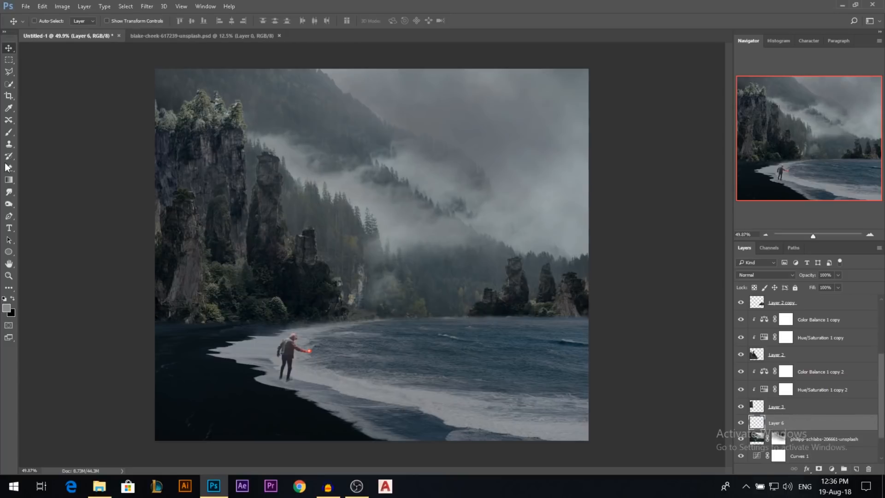
{"action": "left_click", "coordinate": [8, 132]}
{"action": "right_click", "coordinate": [365, 174]}
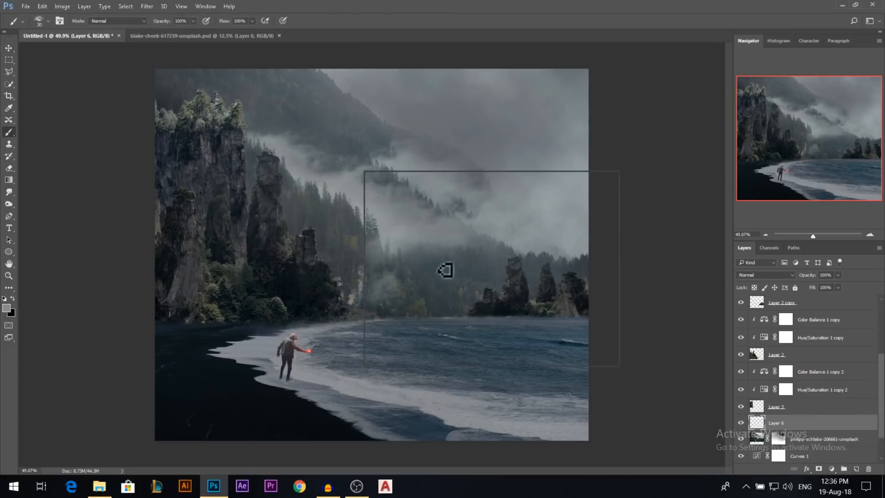
{"action": "scroll", "coordinate": [483, 311], "scroll_direction": "up", "scroll_amount": 3}
{"action": "left_click", "coordinate": [496, 302]}
{"action": "left_click_drag", "start_coordinate": [285, 252], "coordinate": [247, 248]}
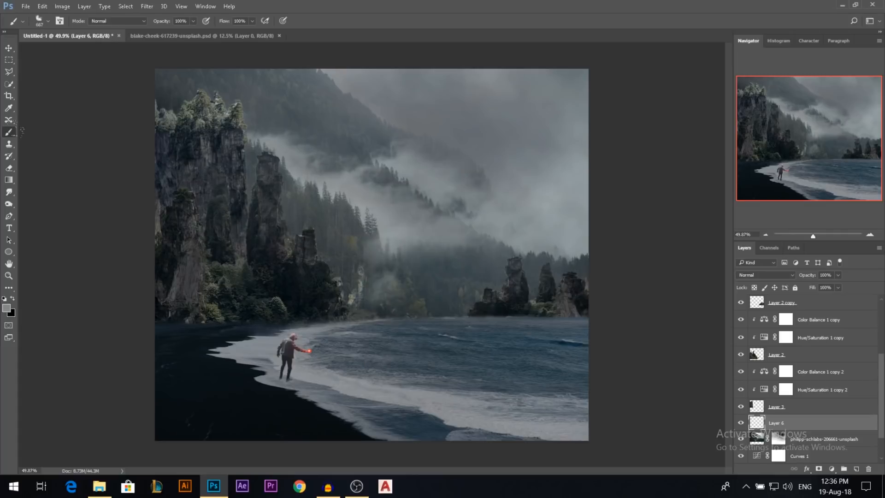
Set the foreground colour to a medium, low-saturation blue-grey for the mist
{"action": "left_click", "coordinate": [6, 308]}
{"action": "left_click_drag", "start_coordinate": [620, 123], "coordinate": [612, 122]}
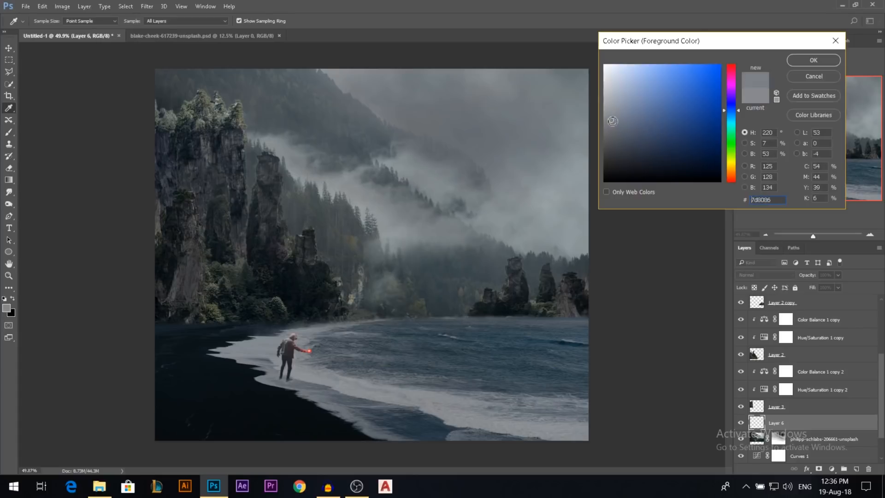
{"action": "left_click", "coordinate": [733, 117]}
{"action": "left_click_drag", "start_coordinate": [732, 116], "coordinate": [732, 114]}
{"action": "left_click", "coordinate": [816, 59]}
Paint mist on Layer 6 over the lower forest between the cliffs and the distant rocks at 52% brush opacity
{"action": "mouse_move", "coordinate": [553, 276]}
{"action": "left_mouse_down"}
{"action": "mouse_move", "coordinate": [415, 277]}
{"action": "mouse_move", "coordinate": [332, 239]}
{"action": "mouse_move", "coordinate": [313, 217]}
{"action": "left_mouse_up"}
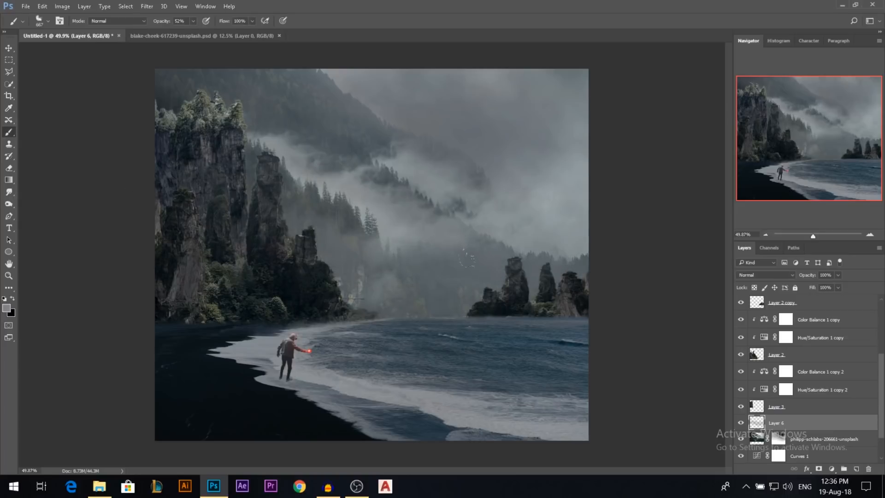
{"action": "key", "text": "bracketleft"}
{"action": "key", "text": "bracketleft"}
{"action": "left_click_drag", "start_coordinate": [460, 286], "coordinate": [364, 281]}
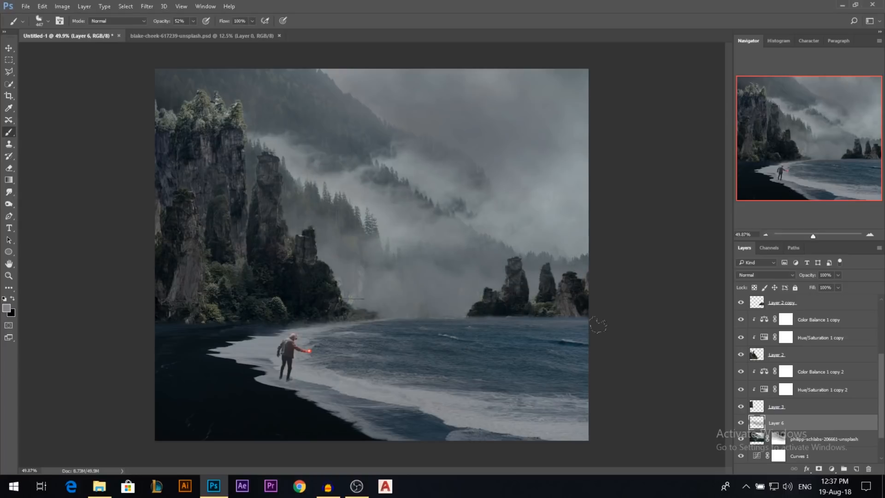
Darken the Layer 6 mist with a Brightness of -44 and set the layer opacity to 67%
{"action": "left_click", "coordinate": [63, 6]}
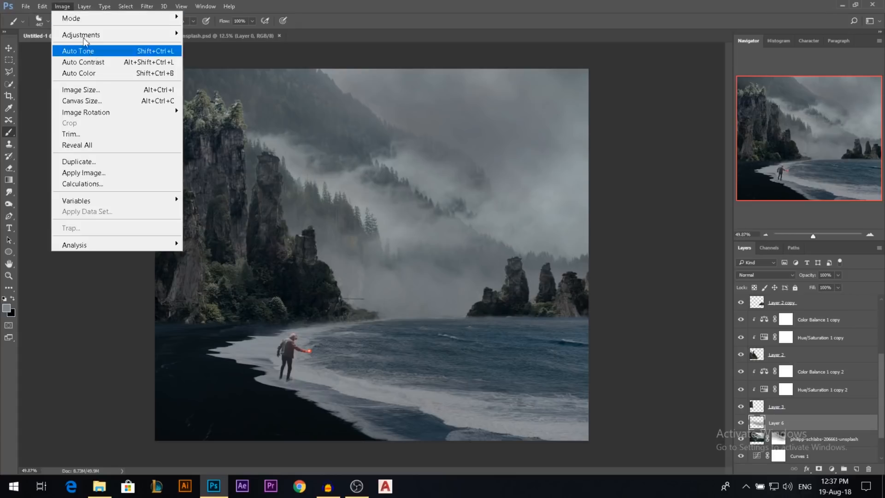
{"action": "mouse_move", "coordinate": [128, 37]}
{"action": "left_click", "coordinate": [212, 35]}
{"action": "left_click_drag", "start_coordinate": [138, 66], "coordinate": [129, 66]}
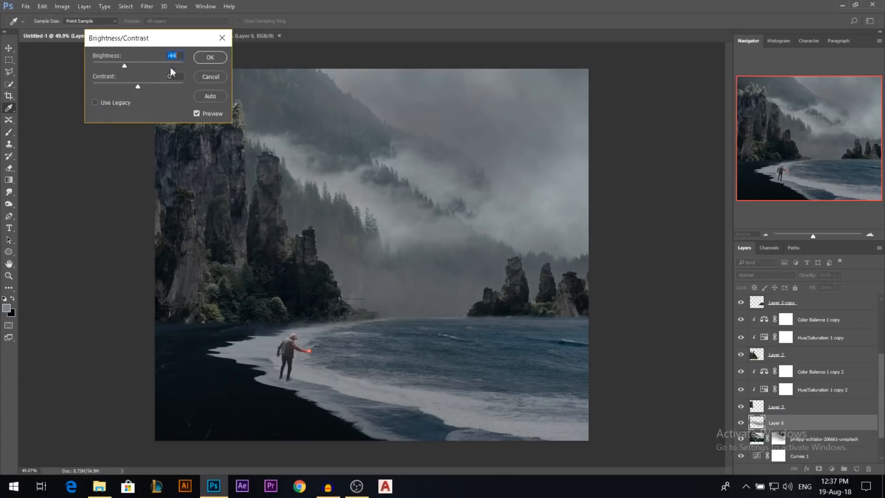
{"action": "left_click", "coordinate": [210, 57]}
{"action": "key", "text": "b"}
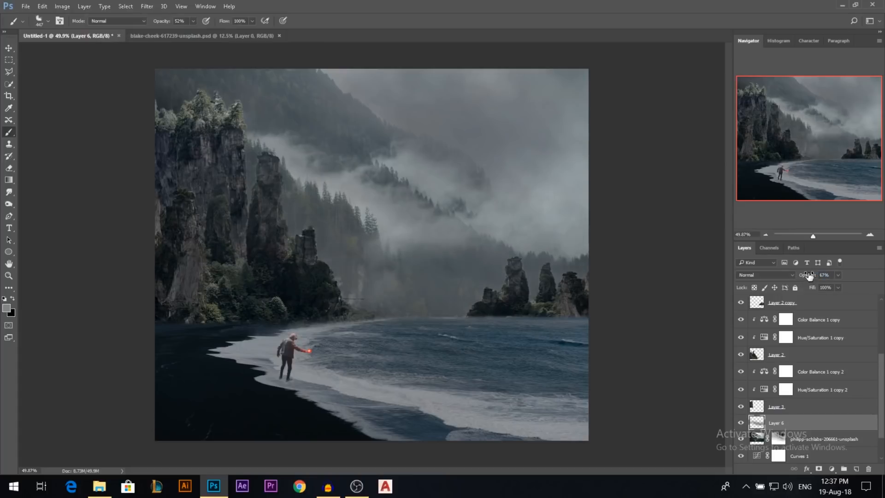
Try moving the large tree-topped cliff on Layer 3 upward and undo the move
{"action": "key", "text": "v"}
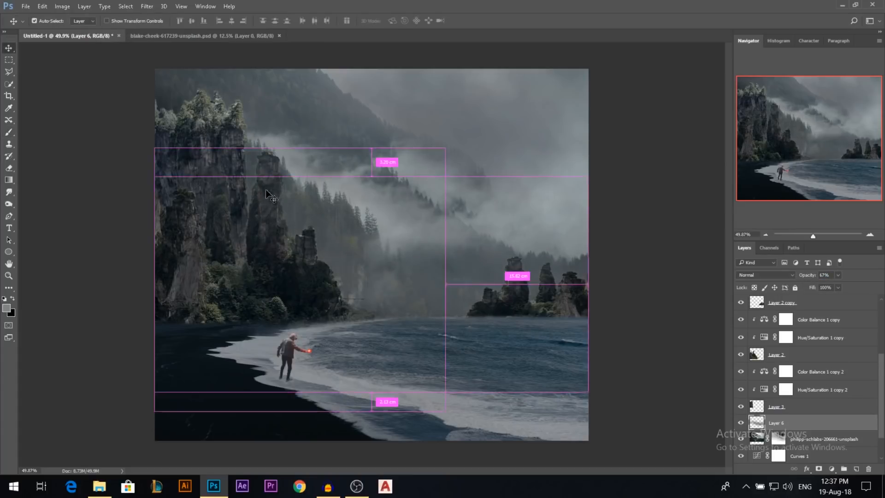
{"action": "left_click", "coordinate": [204, 149], "text": "ctrl"}
{"action": "left_click_drag", "start_coordinate": [204, 149], "coordinate": [224, 121]}
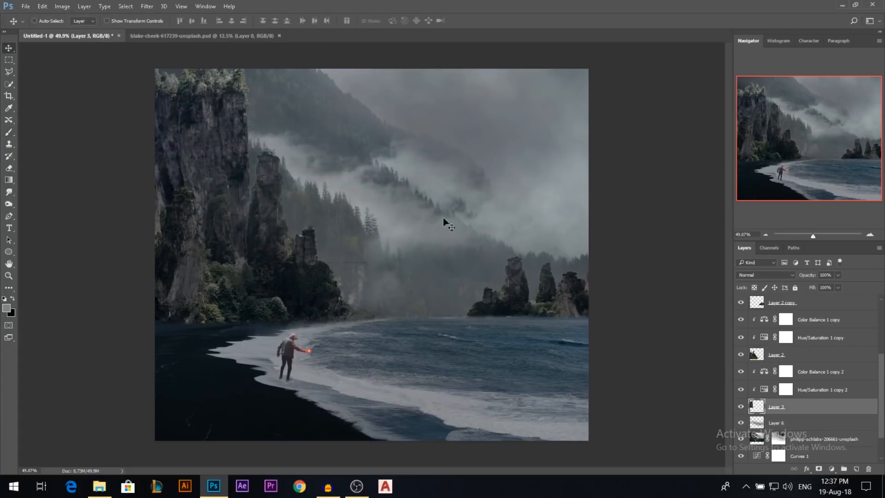
{"action": "key", "text": "ctrl+z"}
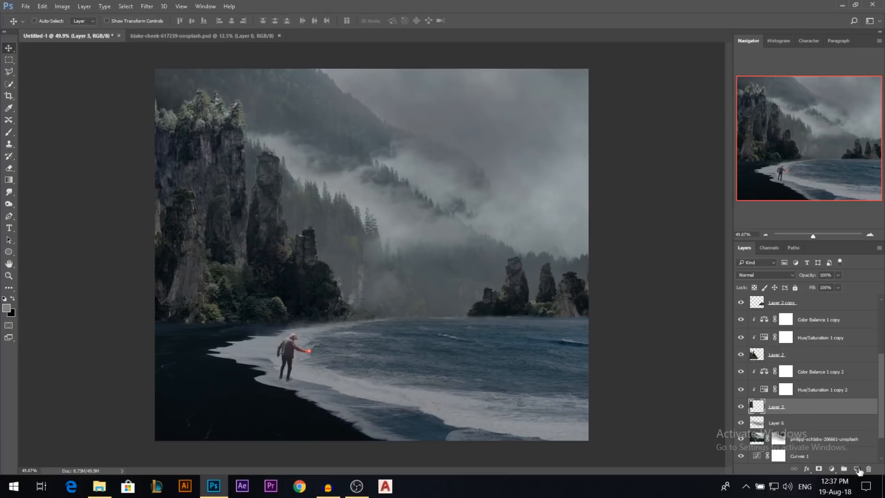
Add a new layer above Layer 3 and its adjustments, and choose a darker grey as the foreground colour
{"action": "left_click", "coordinate": [856, 470]}
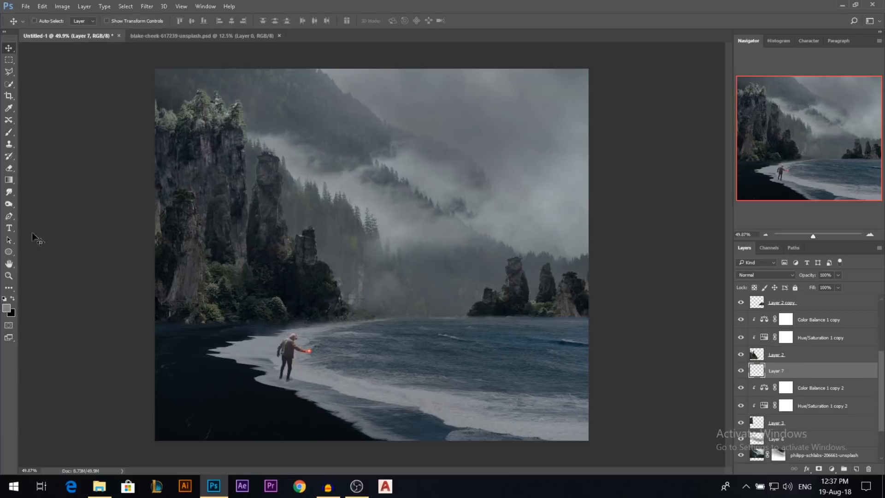
{"action": "left_click", "coordinate": [9, 133]}
{"action": "left_click", "coordinate": [7, 309]}
{"action": "left_click", "coordinate": [654, 133]}
{"action": "left_click", "coordinate": [810, 61]}
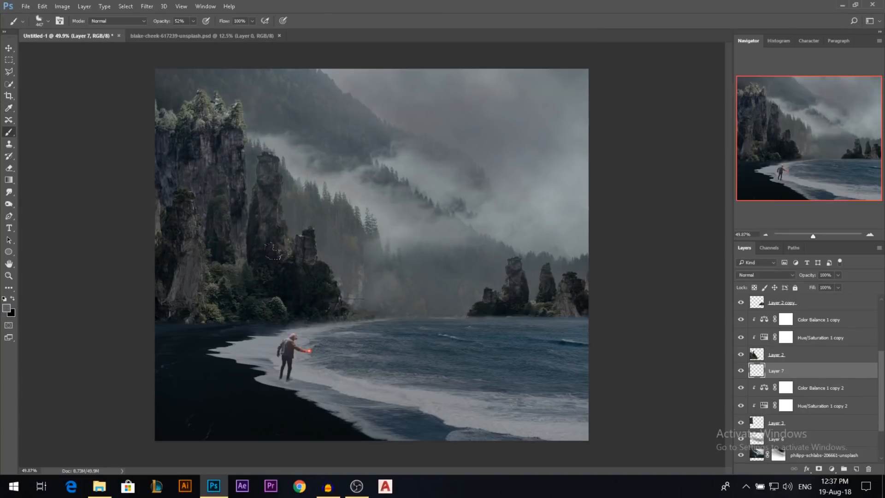
Paint mist on Layer 7 in front of the large cliff, behind the foreground rock pillars
{"action": "left_click", "coordinate": [253, 229]}
{"action": "left_click", "coordinate": [383, 245]}
{"action": "left_click", "coordinate": [198, 202]}
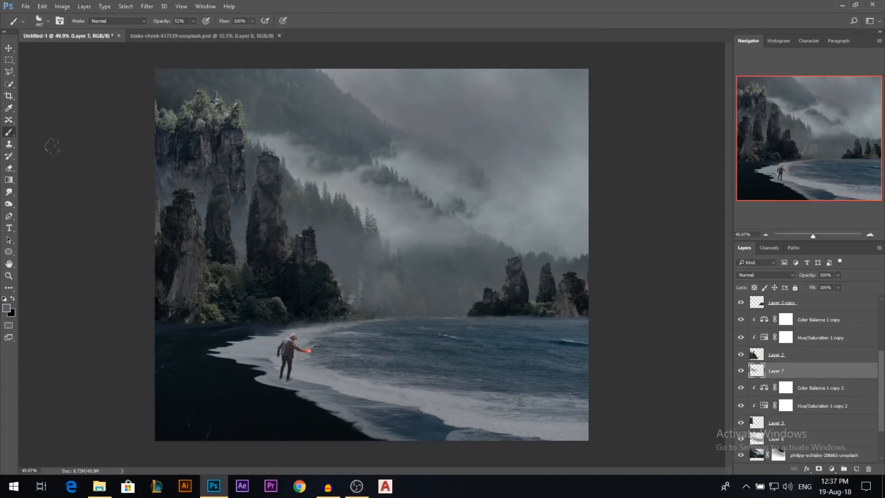
{"action": "left_click", "coordinate": [172, 174]}
Darken the Layer 7 mist with a negative Brightness/Contrast adjustment
{"action": "left_click", "coordinate": [62, 6]}
{"action": "mouse_move", "coordinate": [89, 32]}
{"action": "left_click", "coordinate": [228, 32]}
{"action": "left_click_drag", "start_coordinate": [137, 67], "coordinate": [118, 68]}
{"action": "left_click", "coordinate": [209, 60]}
Try moving the distant rock pillars on Layer 2 copy toward the cliffs and undo the move
{"action": "key", "text": "v"}
{"action": "left_click", "coordinate": [510, 286], "text": "ctrl"}
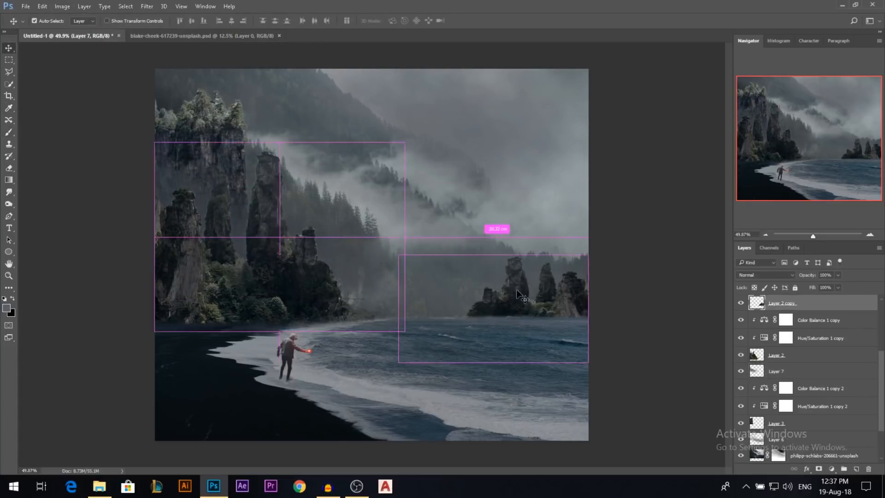
{"action": "left_click_drag", "start_coordinate": [510, 286], "coordinate": [396, 281]}
{"action": "key", "text": "ctrl+z"}
Add a new layer above the Color Balance 1 adjustment for mist in front of all the rocks and ready the brush
{"action": "left_click", "coordinate": [295, 289], "text": "ctrl"}
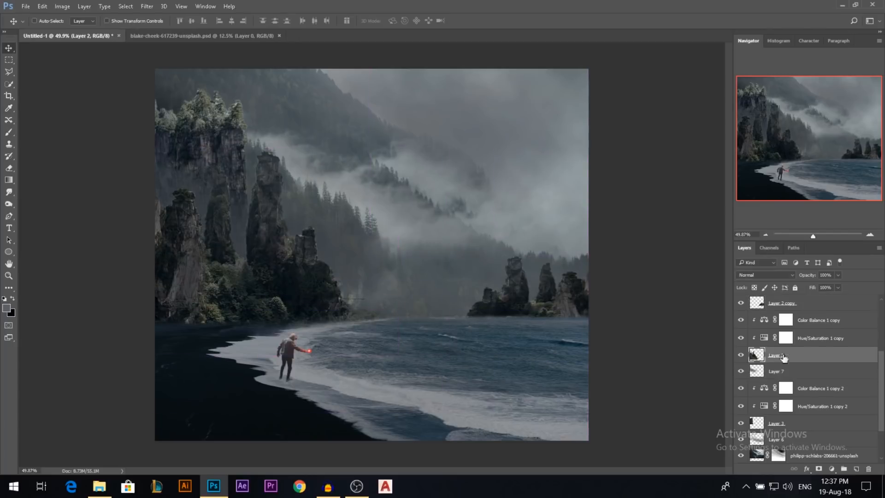
{"action": "scroll", "coordinate": [779, 357], "scroll_direction": "up", "scroll_amount": 1}
{"action": "left_click", "coordinate": [791, 319]}
{"action": "scroll", "coordinate": [793, 321], "scroll_direction": "up", "scroll_amount": 1}
{"action": "left_click", "coordinate": [808, 305]}
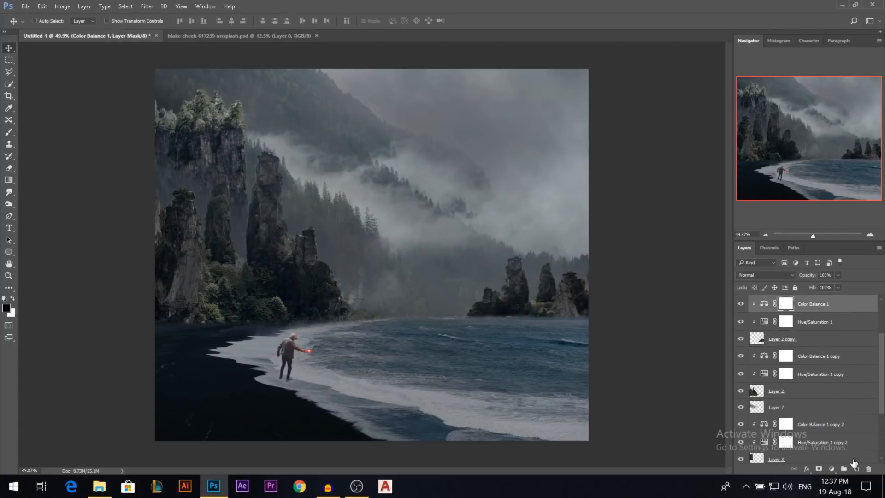
{"action": "left_click", "coordinate": [856, 468]}
{"action": "key", "text": "b"}
Paint long horizontal bands of mist on Layer 8 along the base of the cliffs, shoreline and distant rocks
{"action": "mouse_move", "coordinate": [557, 318]}
{"action": "left_mouse_down"}
{"action": "mouse_move", "coordinate": [339, 318]}
{"action": "mouse_move", "coordinate": [484, 318]}
{"action": "left_mouse_up"}
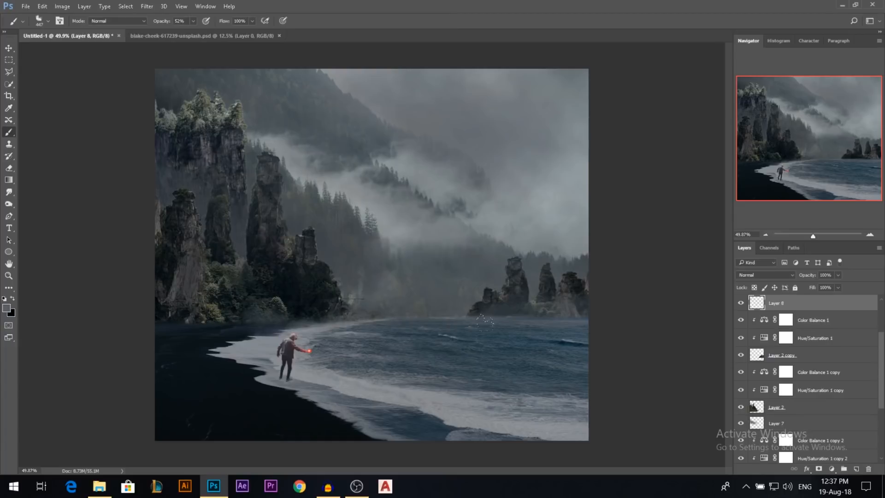
{"action": "left_click_drag", "start_coordinate": [565, 319], "coordinate": [62, 316]}
{"action": "left_click_drag", "start_coordinate": [341, 309], "coordinate": [12, 325]}
{"action": "left_click_drag", "start_coordinate": [300, 302], "coordinate": [503, 302]}
{"action": "left_click_drag", "start_coordinate": [159, 295], "coordinate": [553, 293]}
{"action": "left_click_drag", "start_coordinate": [732, 296], "coordinate": [2, 302]}
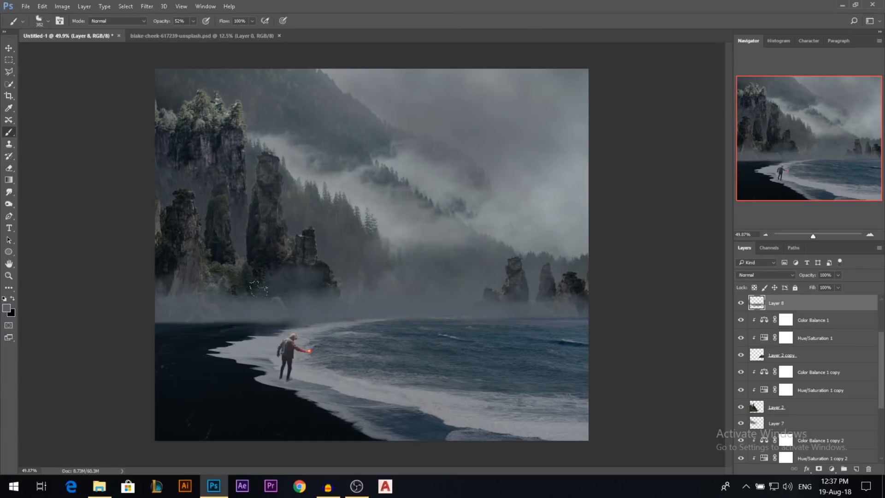
Darken the Layer 8 mist with a Brightness of -43 and lower the layer's opacity to just under 50%
{"action": "left_click", "coordinate": [62, 6]}
{"action": "mouse_move", "coordinate": [89, 33]}
{"action": "left_click", "coordinate": [245, 33]}
{"action": "left_click_drag", "start_coordinate": [137, 65], "coordinate": [125, 65]}
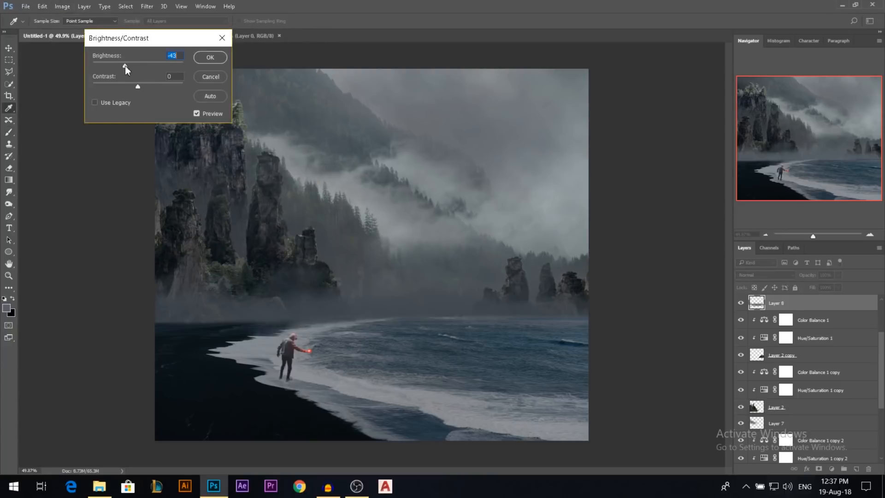
{"action": "left_click", "coordinate": [209, 56]}
{"action": "left_click", "coordinate": [808, 265]}
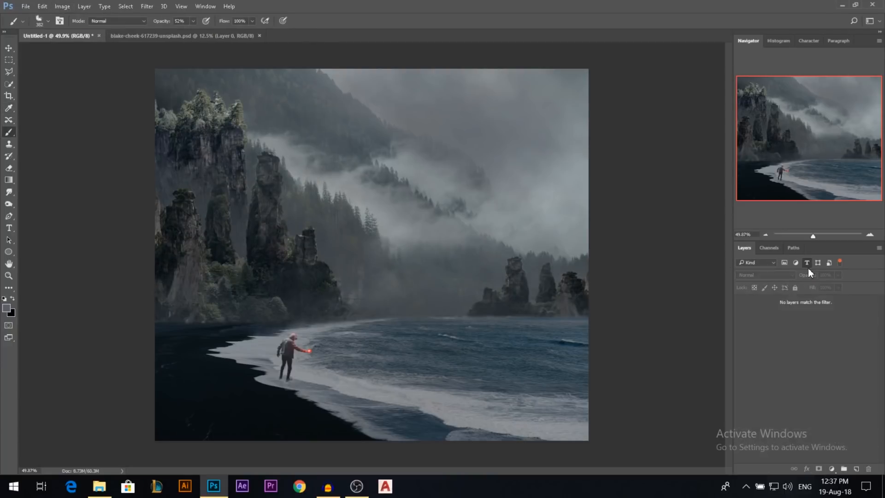
{"action": "left_click", "coordinate": [841, 264]}
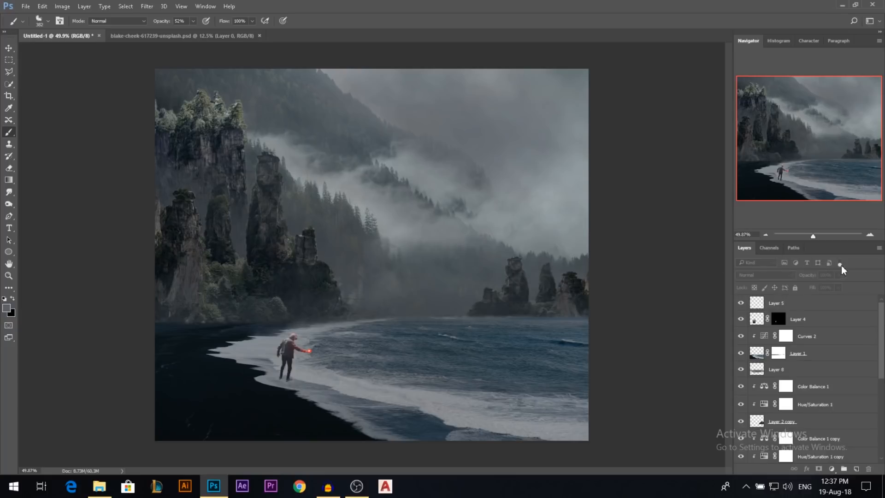
Compare the composite with and without the Layer 8 mist
{"action": "left_click", "coordinate": [777, 305]}
{"action": "key", "text": "v"}
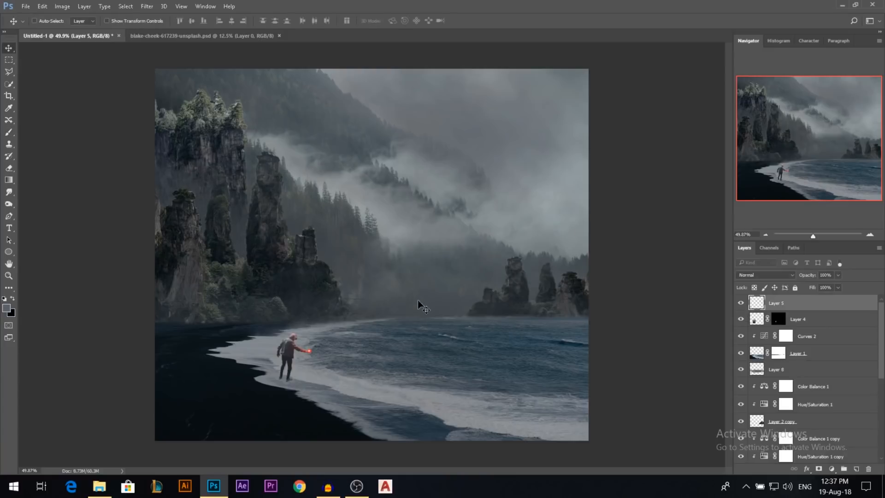
{"action": "left_click", "coordinate": [420, 302], "text": "ctrl"}
{"action": "left_click", "coordinate": [741, 370]}
{"action": "left_click", "coordinate": [741, 370]}
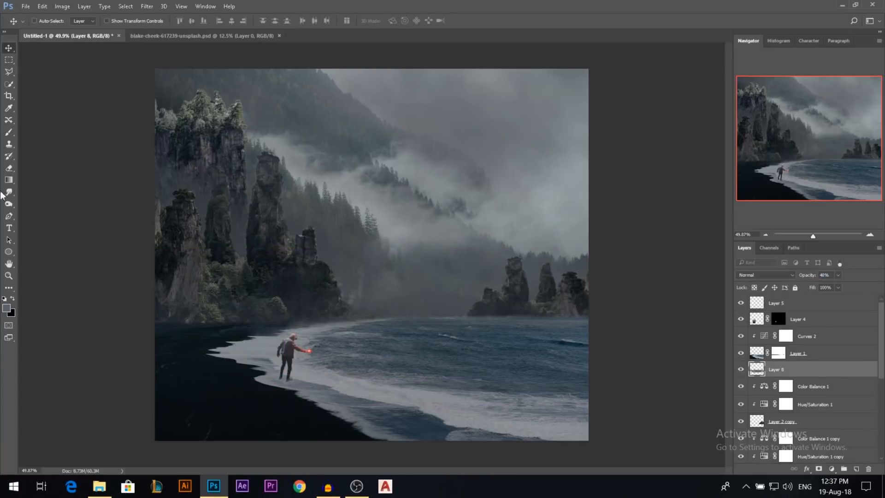
Examine the blended composite and identify which layers hold the cliff, the rock pillars and the misty mountain
{"action": "scroll", "coordinate": [491, 243], "scroll_direction": "down", "scroll_amount": 2}
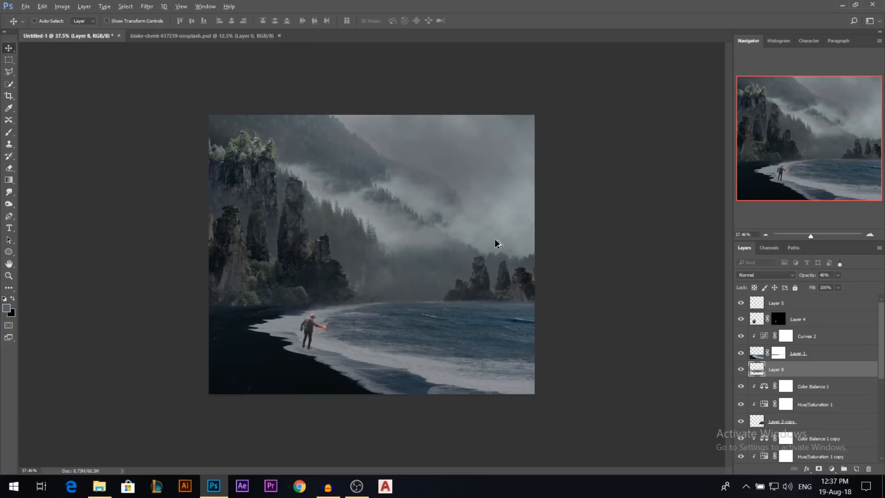
{"action": "scroll", "coordinate": [336, 263], "scroll_direction": "up", "scroll_amount": 1}
{"action": "scroll", "coordinate": [345, 282], "scroll_direction": "down", "scroll_amount": 1}
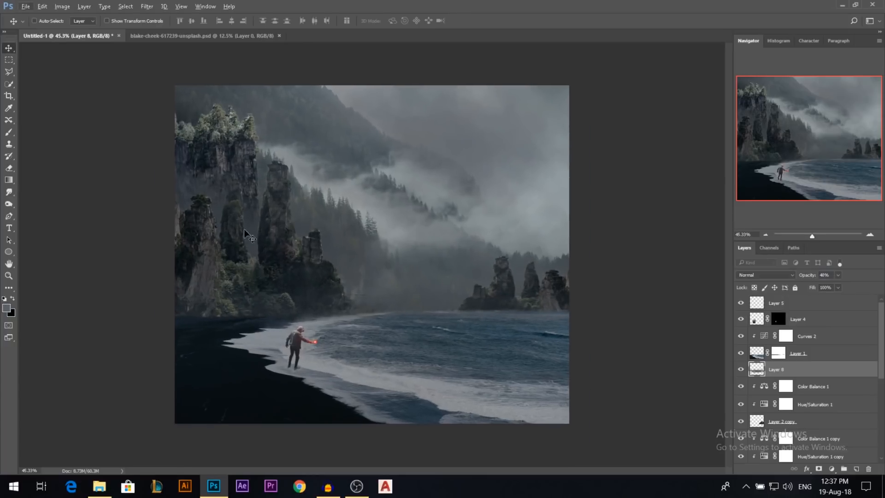
{"action": "scroll", "coordinate": [167, 187], "scroll_direction": "up", "scroll_amount": 2}
{"action": "scroll", "coordinate": [323, 249], "scroll_direction": "down", "scroll_amount": 1}
{"action": "key", "text": "ctrl"}
{"action": "left_click", "coordinate": [257, 186], "text": "ctrl"}
{"action": "left_click", "coordinate": [256, 186], "text": "ctrl"}
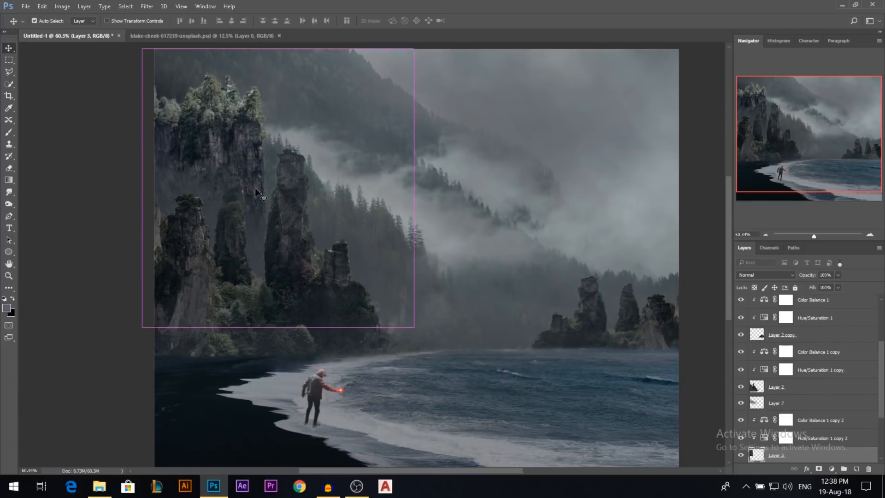
{"action": "scroll", "coordinate": [265, 198], "scroll_direction": "down", "scroll_amount": 1}
{"action": "key", "text": "ctrl"}
{"action": "left_click", "coordinate": [203, 210], "text": "ctrl"}
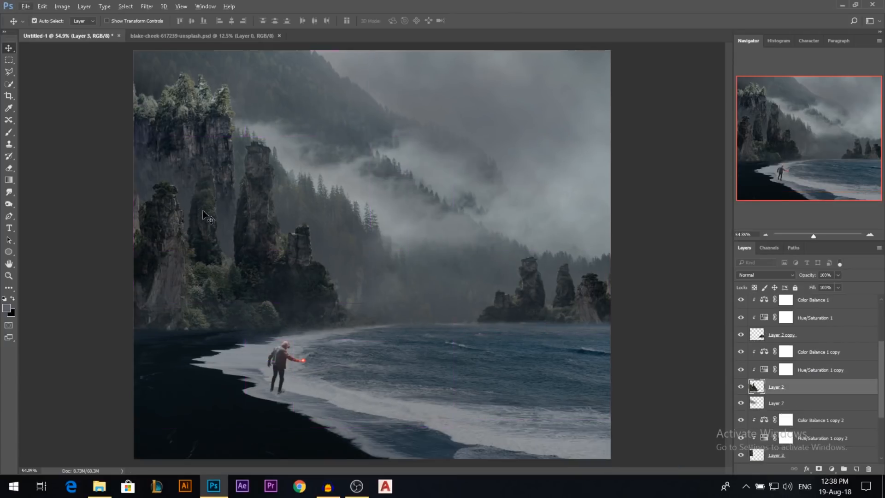
{"action": "left_click", "coordinate": [212, 147], "text": "ctrl"}
{"action": "left_click", "coordinate": [345, 130], "text": "ctrl"}
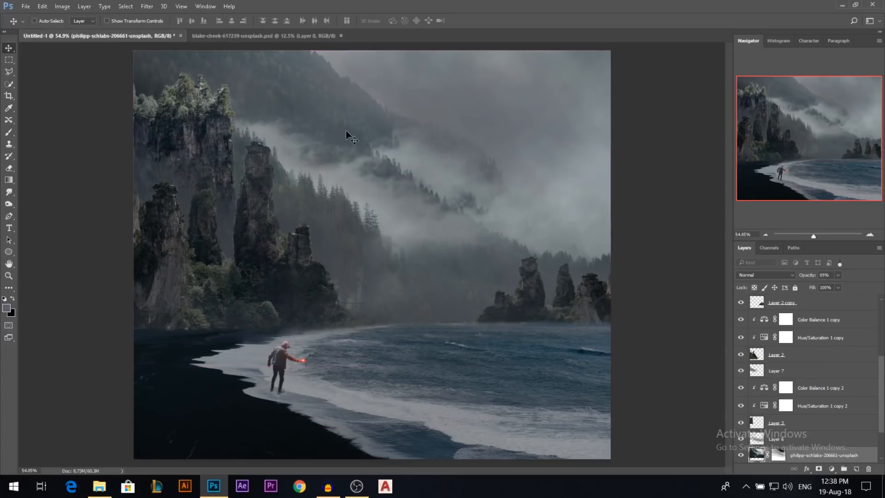
{"action": "scroll", "coordinate": [437, 195], "scroll_direction": "down", "scroll_amount": 1}
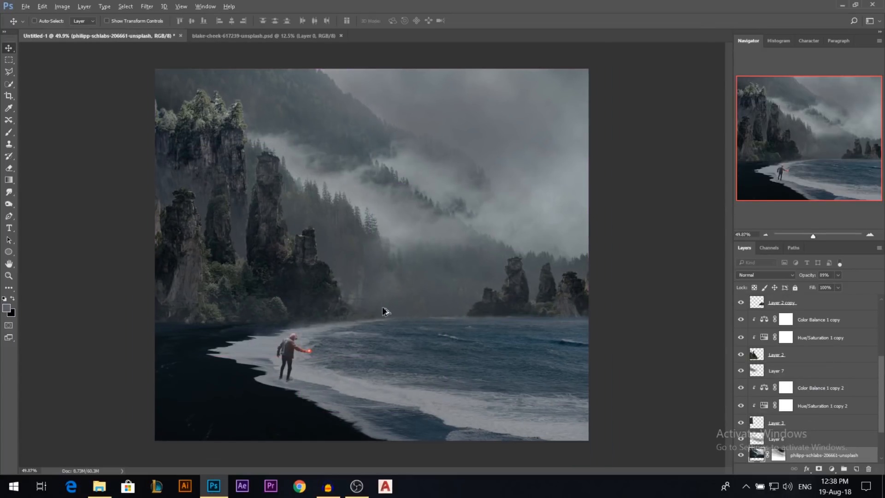
Check Layer 8, the misty mountain, the adam-jang background photo and Layers 6 and 7 for the source of the stray line beside the cliff base
{"action": "scroll", "coordinate": [385, 312], "scroll_direction": "up", "scroll_amount": 13}
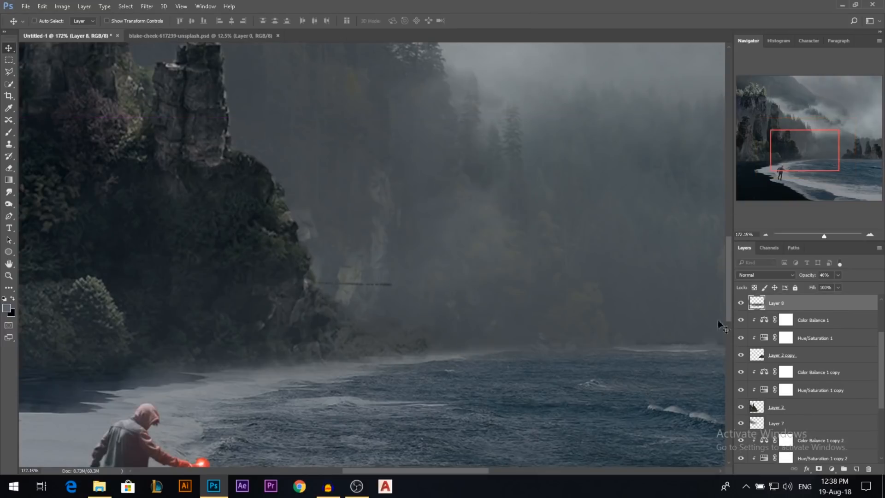
{"action": "left_click", "coordinate": [741, 304]}
{"action": "left_click", "coordinate": [741, 304]}
{"action": "right_click", "coordinate": [210, 156]}
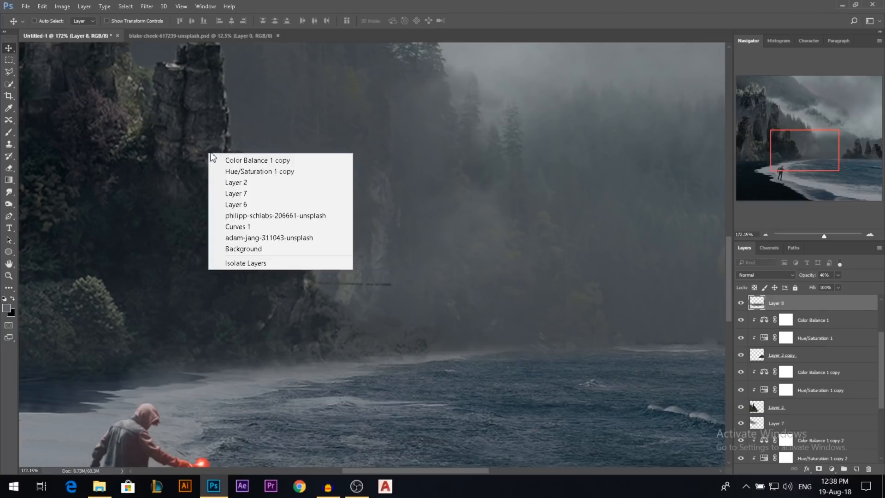
{"action": "left_click", "coordinate": [257, 216]}
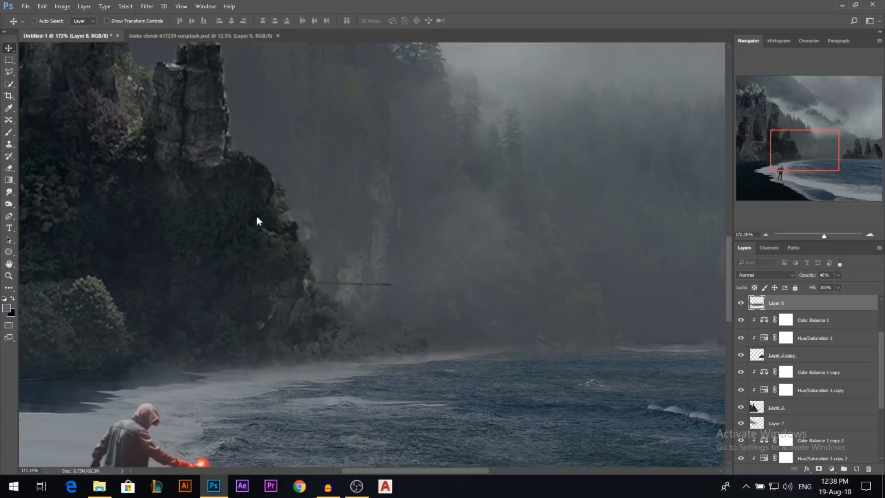
{"action": "left_click", "coordinate": [741, 455]}
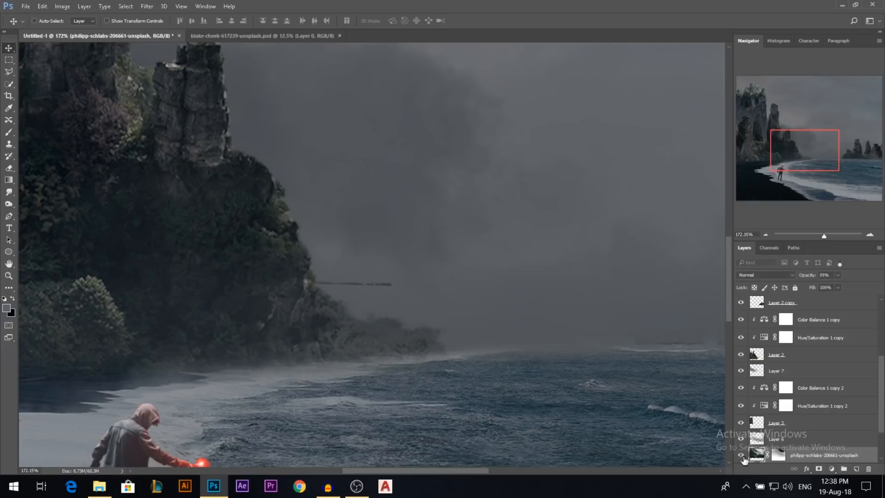
{"action": "left_click", "coordinate": [740, 455]}
{"action": "right_click", "coordinate": [204, 174]}
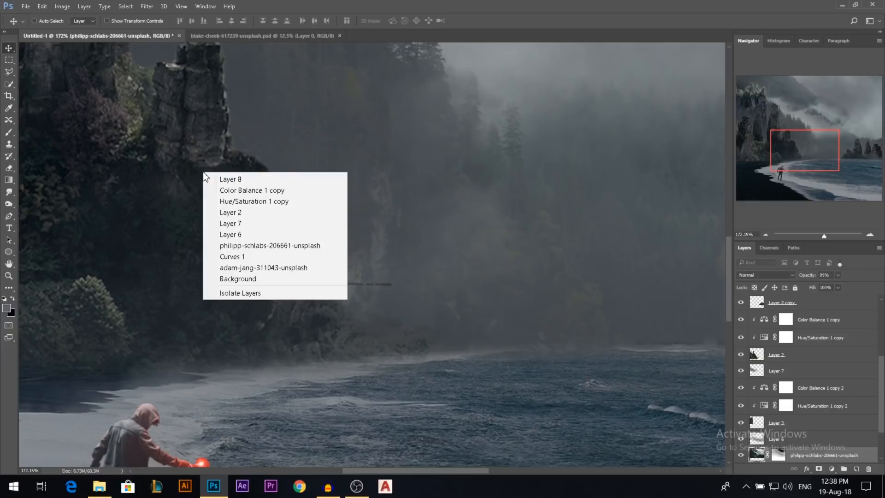
{"action": "left_click", "coordinate": [252, 267]}
{"action": "left_click", "coordinate": [740, 455]}
{"action": "left_click", "coordinate": [740, 456]}
{"action": "right_click", "coordinate": [229, 203]}
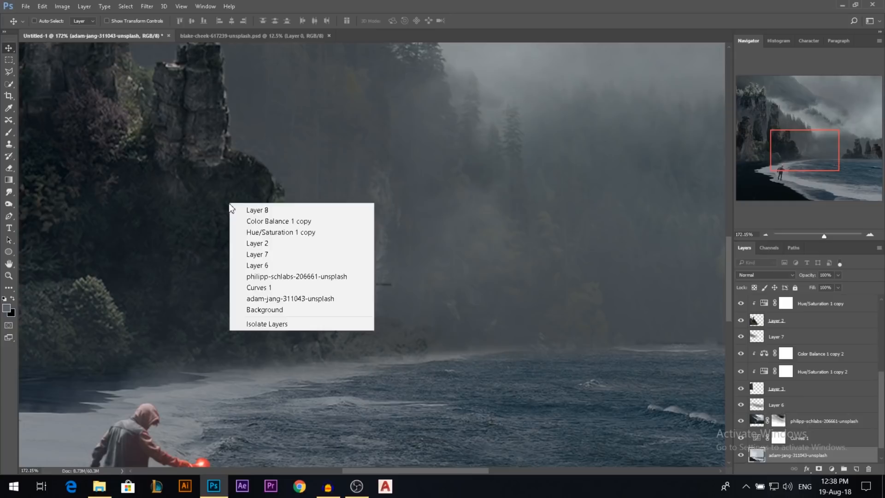
{"action": "left_click", "coordinate": [270, 267]}
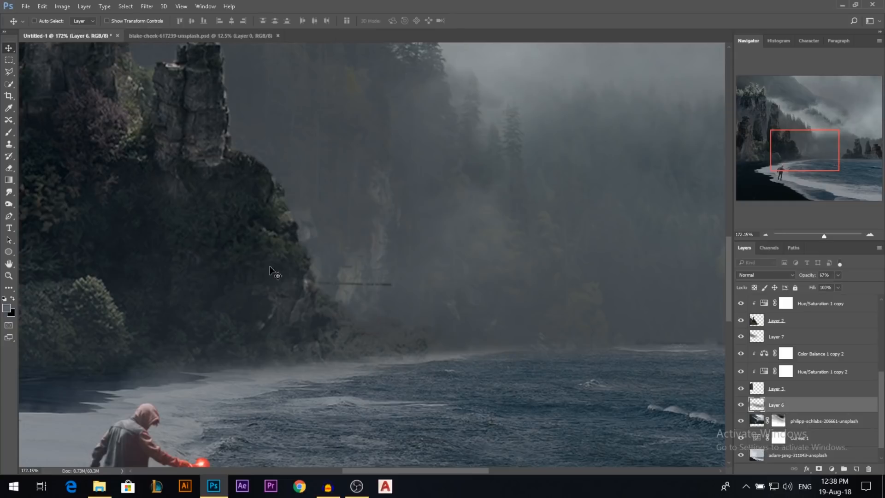
{"action": "right_click", "coordinate": [219, 226]}
{"action": "left_click", "coordinate": [255, 271]}
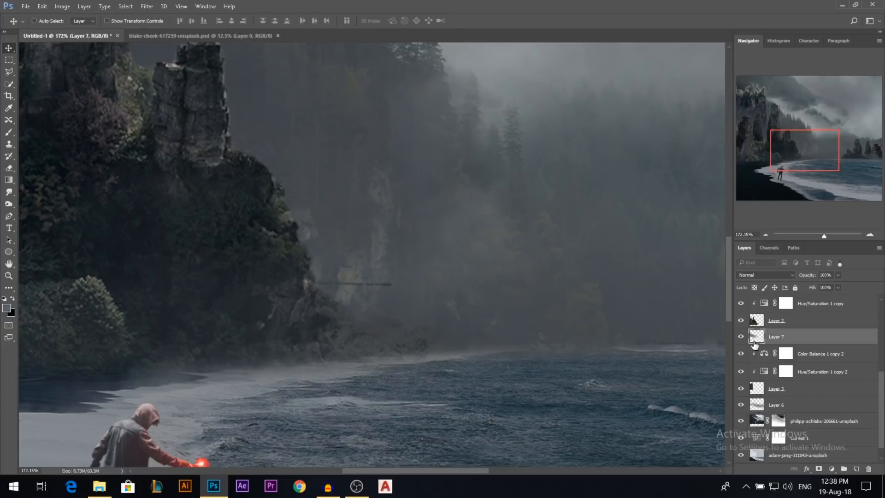
Check Layer 3 by toggling its visibility, and erase its stray horizontal line beside the cliff base with the Eraser
{"action": "left_click", "coordinate": [758, 390]}
{"action": "left_click", "coordinate": [742, 389]}
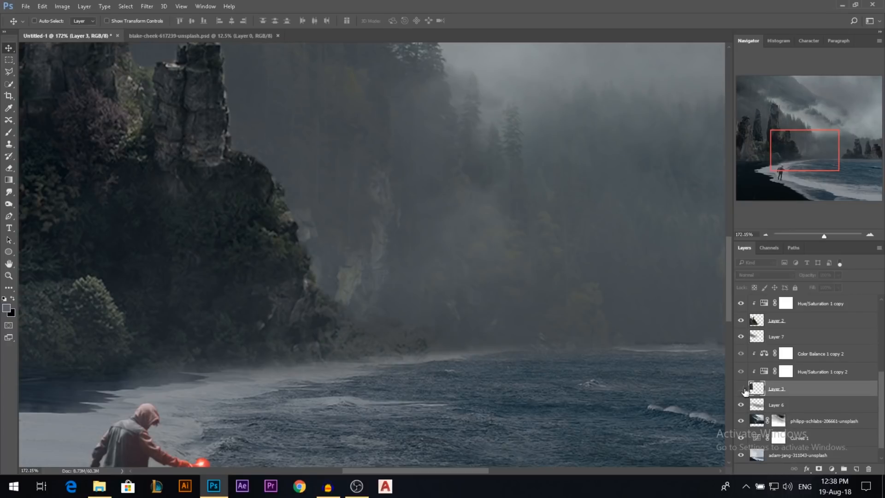
{"action": "left_click", "coordinate": [741, 389]}
{"action": "left_click", "coordinate": [742, 389]}
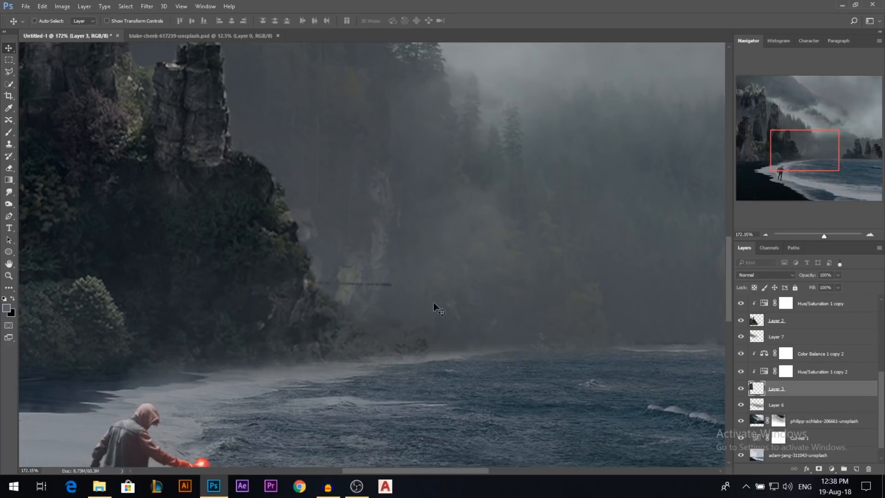
{"action": "left_click", "coordinate": [8, 168]}
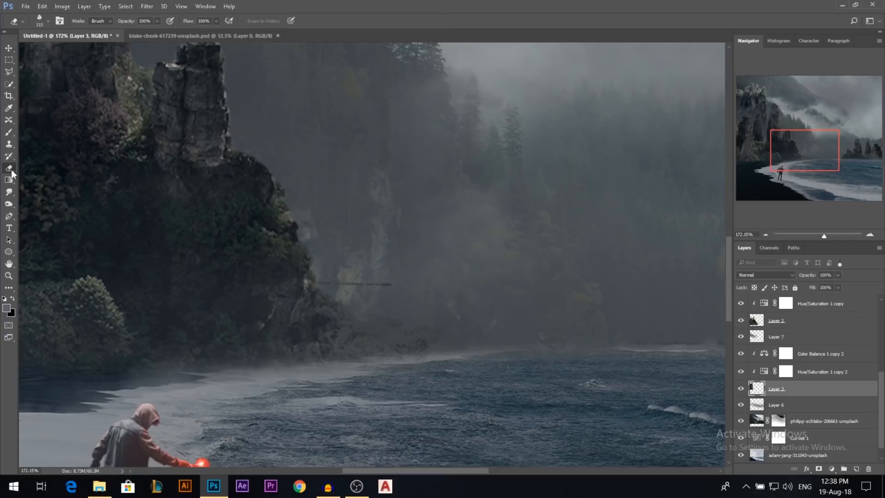
{"action": "scroll", "coordinate": [441, 296], "scroll_direction": "down", "scroll_amount": 8}
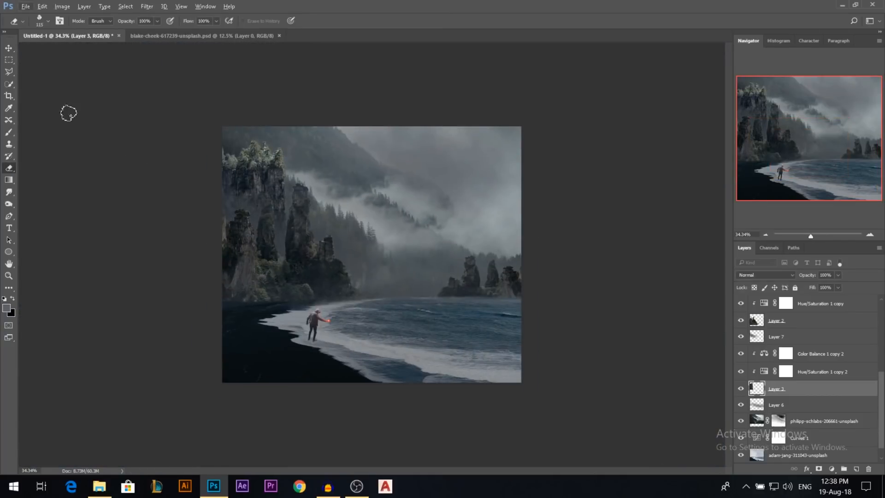
Select the pale sky remnants among the cliff-top trees on Layer 3 with Color Range, sampling the light gap between the trees
{"action": "left_click", "coordinate": [8, 48]}
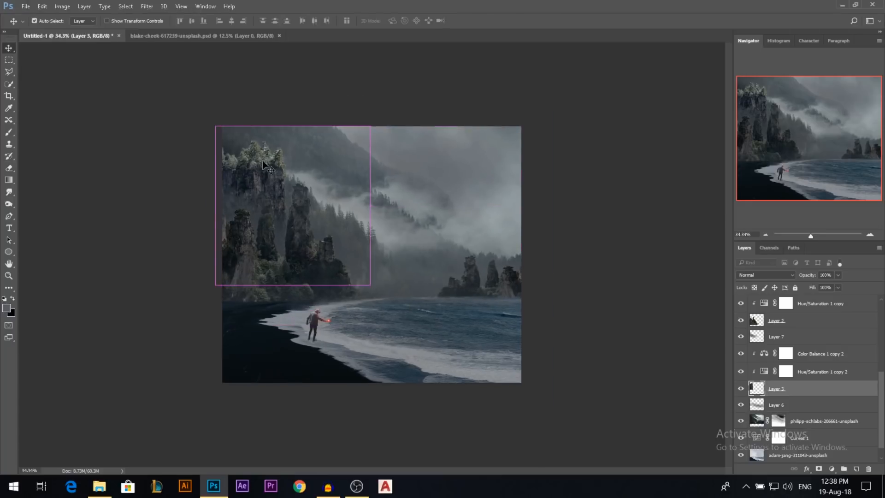
{"action": "scroll", "coordinate": [265, 164], "scroll_direction": "up", "scroll_amount": 9}
{"action": "scroll", "coordinate": [205, 72], "scroll_direction": "up", "scroll_amount": 4}
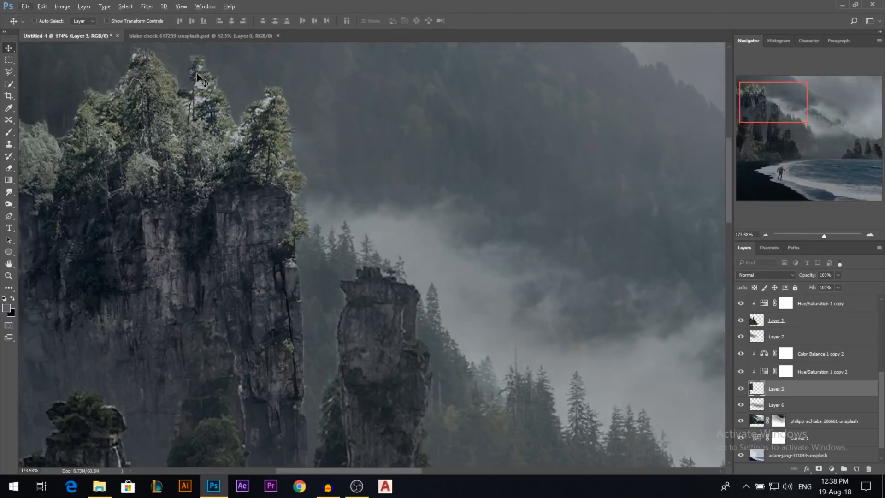
{"action": "left_click_drag", "start_coordinate": [165, 202], "coordinate": [258, 162]}
{"action": "key", "text": "ctrl+z"}
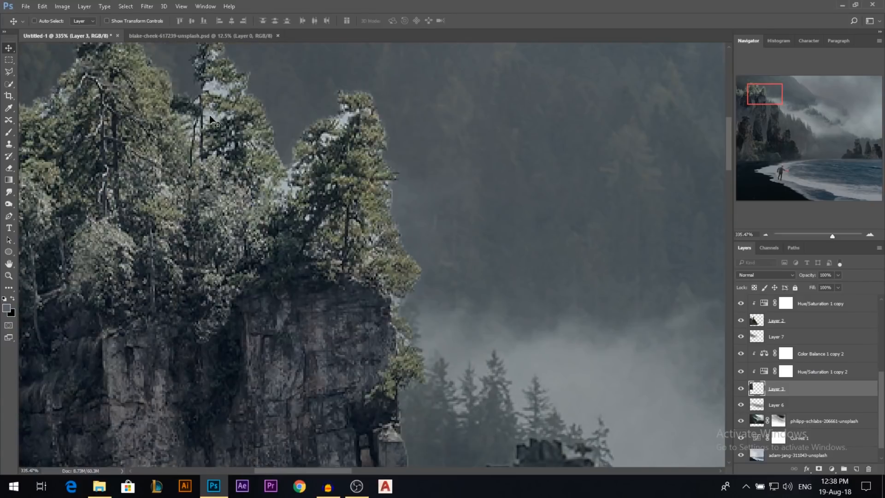
{"action": "scroll", "coordinate": [209, 108], "scroll_direction": "up", "scroll_amount": 1}
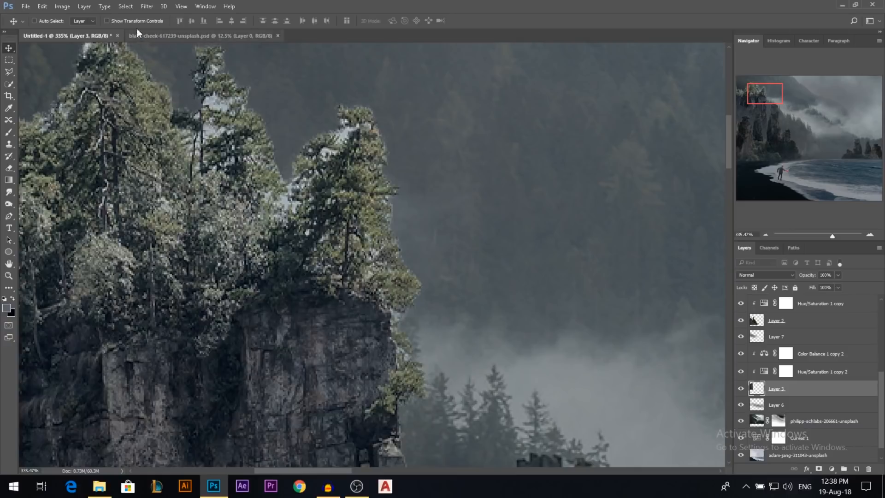
{"action": "left_click", "coordinate": [125, 6]}
{"action": "left_click", "coordinate": [179, 122]}
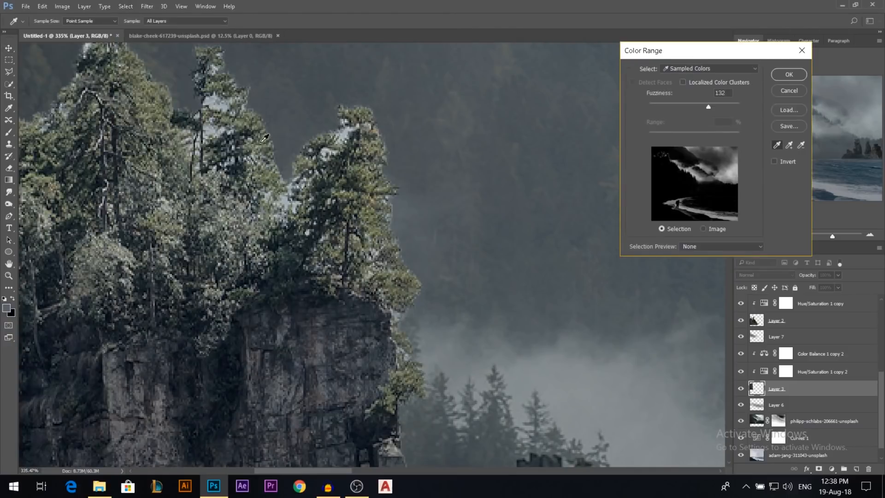
{"action": "left_click", "coordinate": [213, 128]}
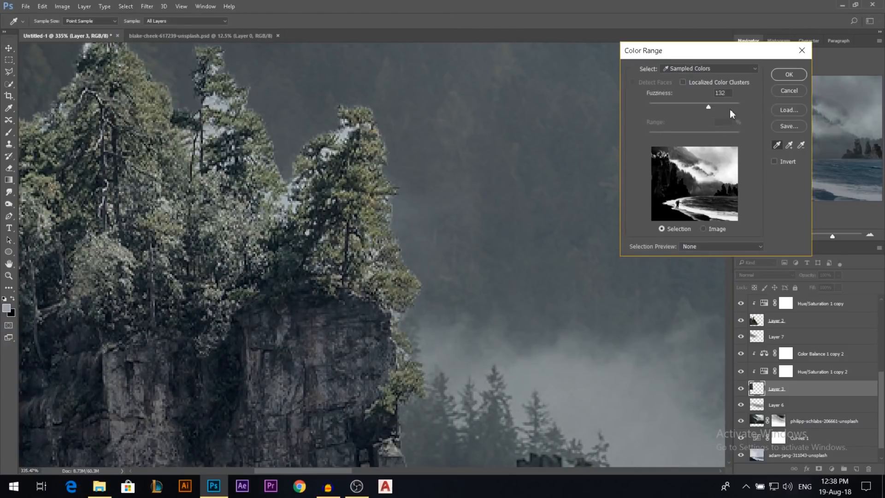
{"action": "mouse_move", "coordinate": [712, 105]}
{"action": "left_mouse_down"}
{"action": "mouse_move", "coordinate": [726, 106]}
{"action": "mouse_move", "coordinate": [687, 106]}
{"action": "mouse_move", "coordinate": [714, 106]}
{"action": "left_mouse_up"}
{"action": "left_click", "coordinate": [802, 76]}
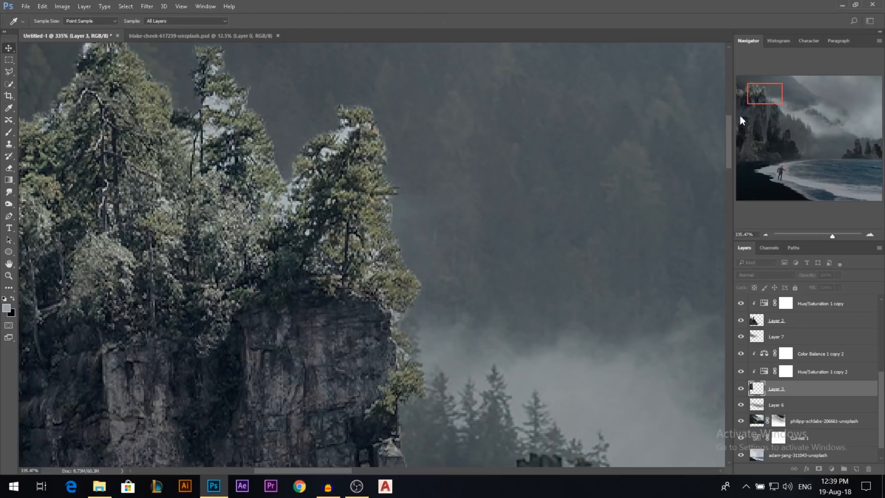
Erase the selected pale sky remnants between the cliff-top trees on Layer 3 with the Eraser at reduced opacity
{"action": "scroll", "coordinate": [359, 311], "scroll_direction": "down", "scroll_amount": 3}
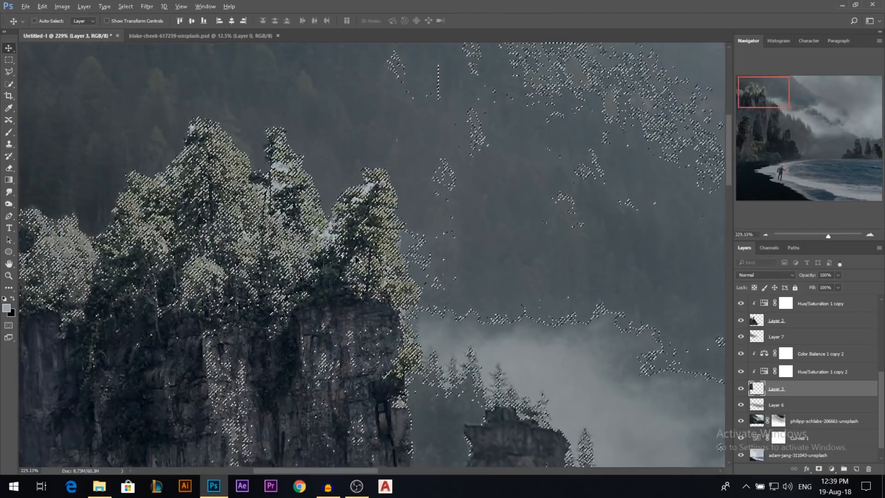
{"action": "key", "text": "e"}
{"action": "left_click", "coordinate": [11, 169]}
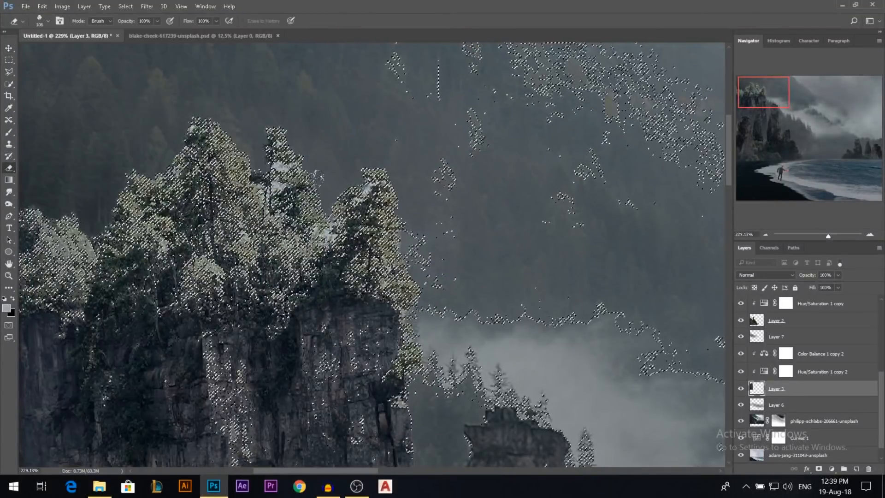
{"action": "left_click_drag", "start_coordinate": [131, 22], "coordinate": [112, 22]}
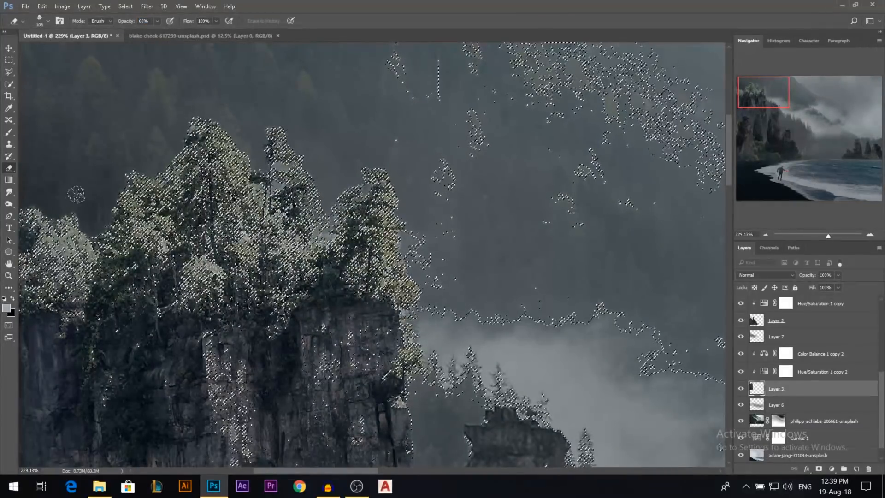
Clear the active selection over the cliff trees on Layer 3
{"action": "key", "text": "ctrl+d"}
{"action": "scroll", "coordinate": [373, 169], "scroll_direction": "down", "scroll_amount": 15}
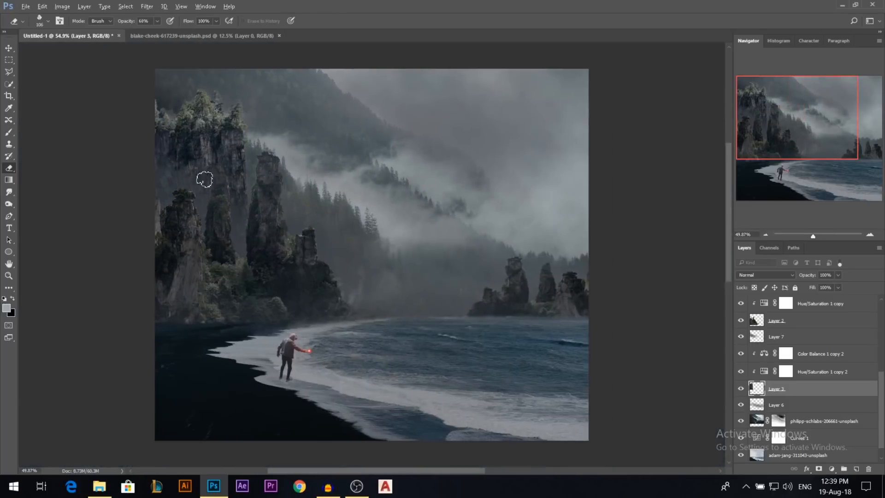
{"action": "left_click", "coordinate": [8, 48]}
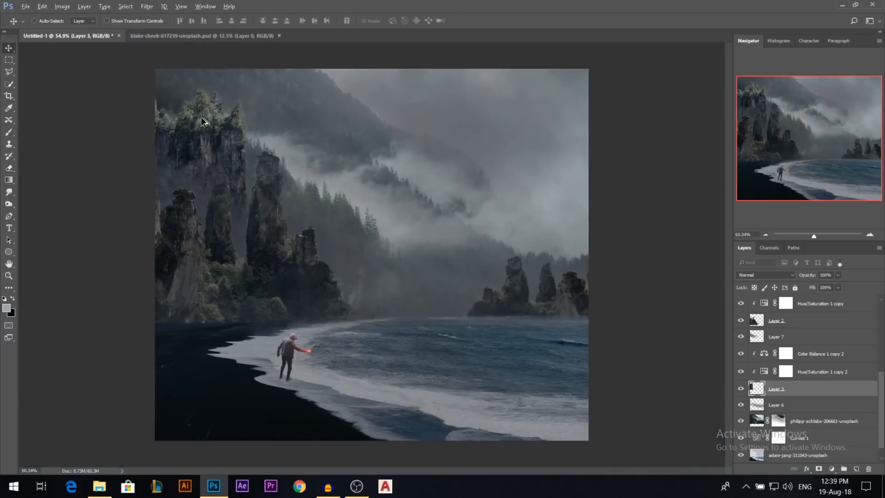
{"action": "scroll", "coordinate": [203, 118], "scroll_direction": "up", "scroll_amount": 3}
{"action": "left_click", "coordinate": [42, 7]}
{"action": "left_click", "coordinate": [147, 95]}
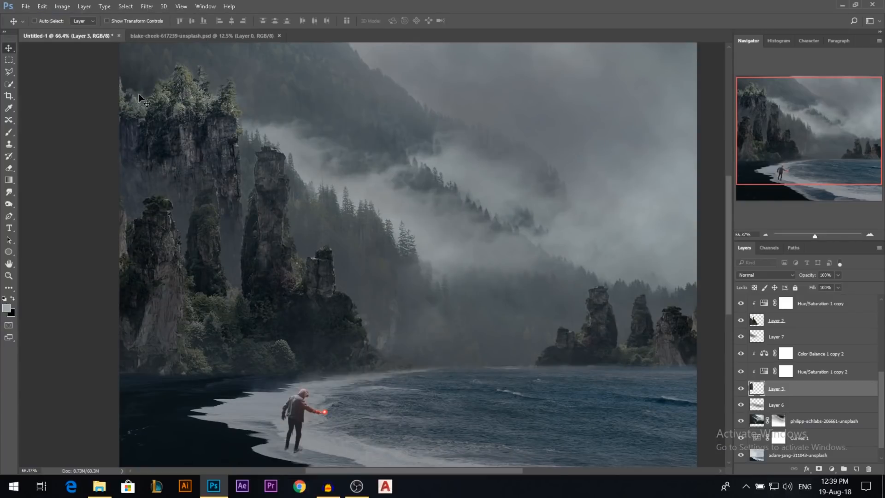
Erase the leftover fringe around the cliff-top trees on Layer 3, reducing the textured eraser to about 60 px
{"action": "scroll", "coordinate": [141, 98], "scroll_direction": "up", "scroll_amount": 4}
{"action": "key", "text": "e"}
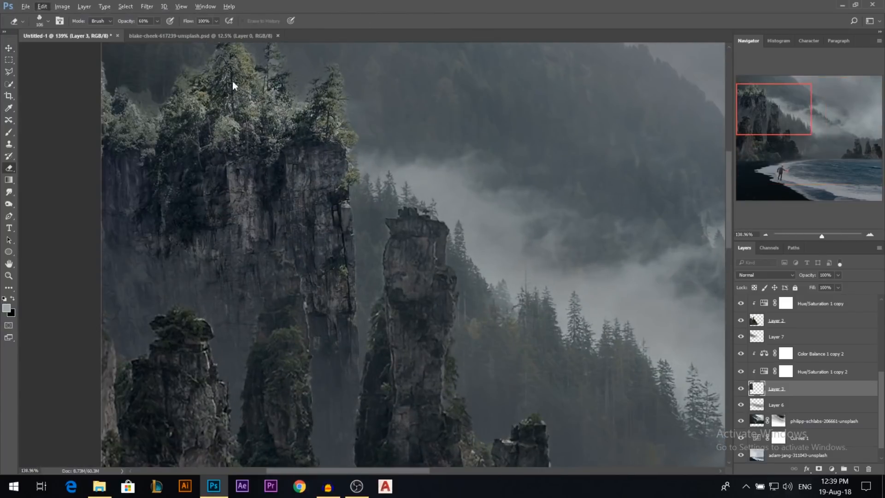
{"action": "left_click", "coordinate": [142, 99]}
{"action": "left_click", "coordinate": [135, 89]}
{"action": "right_click", "coordinate": [149, 97], "text": "alt"}
{"action": "mouse_move", "coordinate": [139, 98]}
{"action": "left_mouse_down"}
{"action": "mouse_move", "coordinate": [140, 86]}
{"action": "mouse_move", "coordinate": [114, 70]}
{"action": "left_mouse_up"}
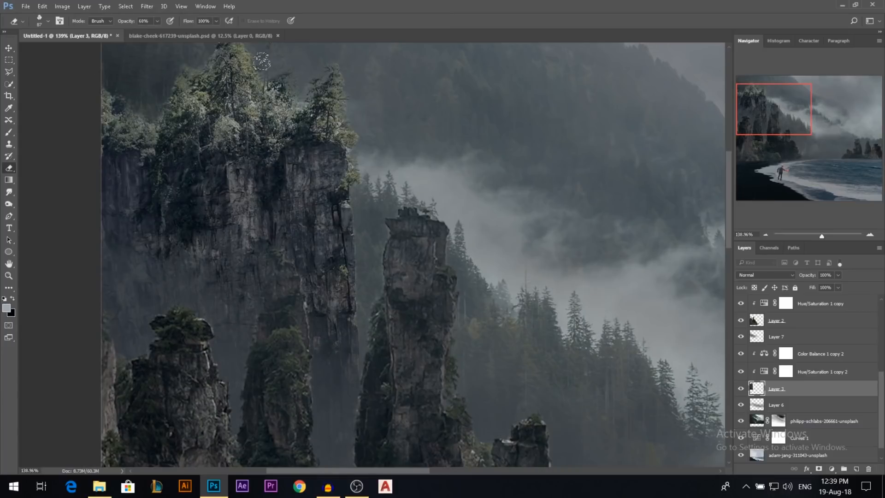
{"action": "scroll", "coordinate": [268, 74], "scroll_direction": "up", "scroll_amount": 2}
{"action": "right_click", "coordinate": [272, 85], "text": "alt"}
{"action": "mouse_move", "coordinate": [282, 110]}
{"action": "left_mouse_down"}
{"action": "mouse_move", "coordinate": [303, 128]}
{"action": "mouse_move", "coordinate": [318, 109]}
{"action": "left_mouse_up"}
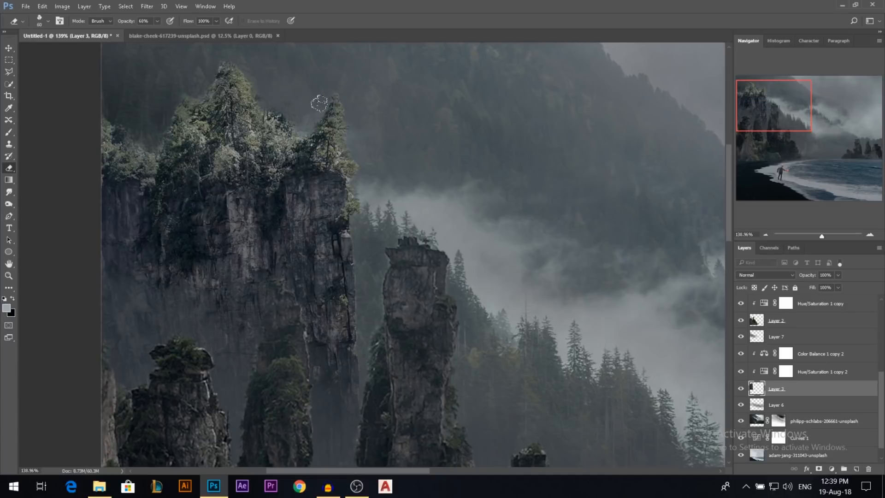
{"action": "scroll", "coordinate": [319, 104], "scroll_direction": "down", "scroll_amount": 6}
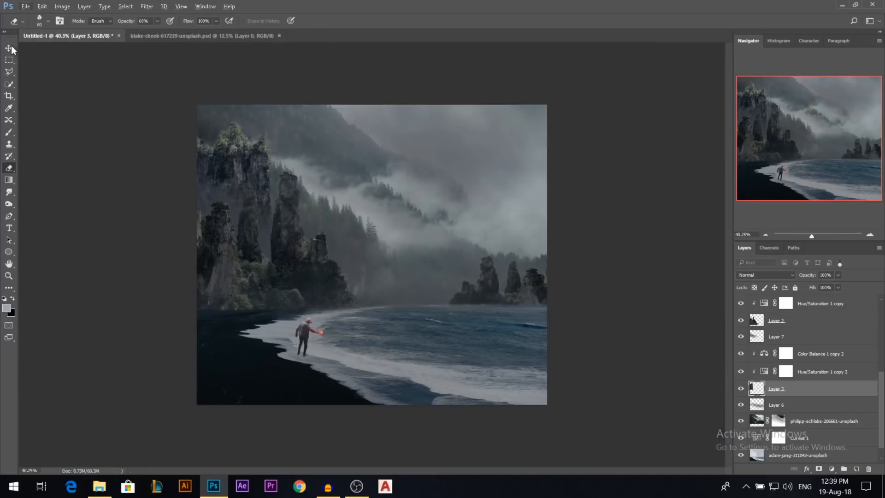
Select the layer of the man holding the flare and add a Hue/Saturation adjustment above it, clipped to that layer
{"action": "left_click", "coordinate": [9, 48]}
{"action": "scroll", "coordinate": [304, 334], "scroll_direction": "up", "scroll_amount": 4}
{"action": "left_click_drag", "start_coordinate": [300, 333], "coordinate": [302, 334]}
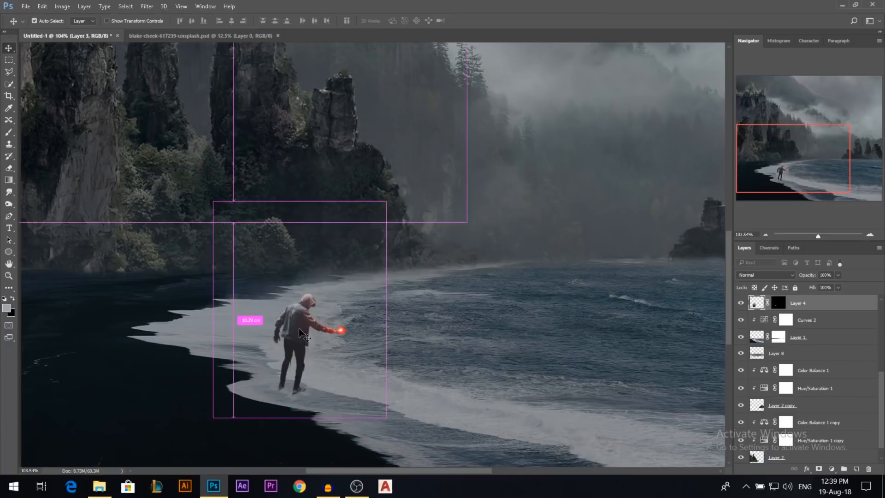
{"action": "scroll", "coordinate": [368, 350], "scroll_direction": "up", "scroll_amount": 5}
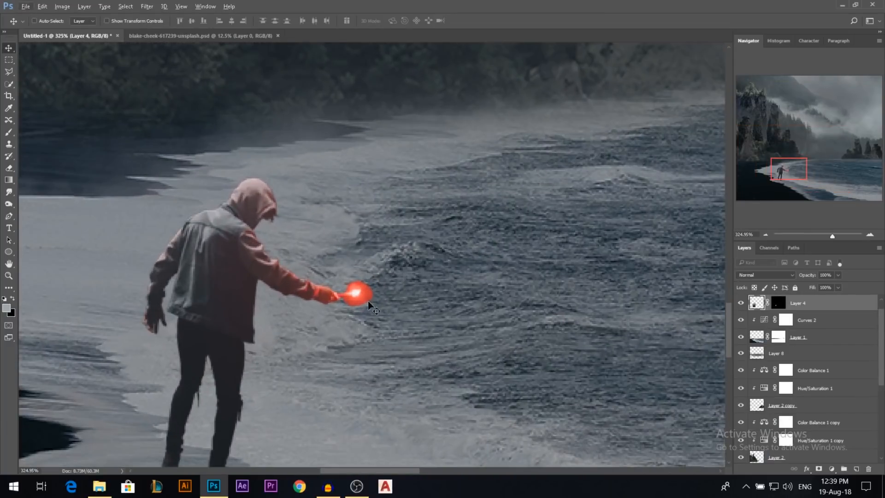
{"action": "scroll", "coordinate": [351, 306], "scroll_direction": "down", "scroll_amount": 3}
{"action": "scroll", "coordinate": [350, 305], "scroll_direction": "up", "scroll_amount": 2}
{"action": "left_click", "coordinate": [855, 469]}
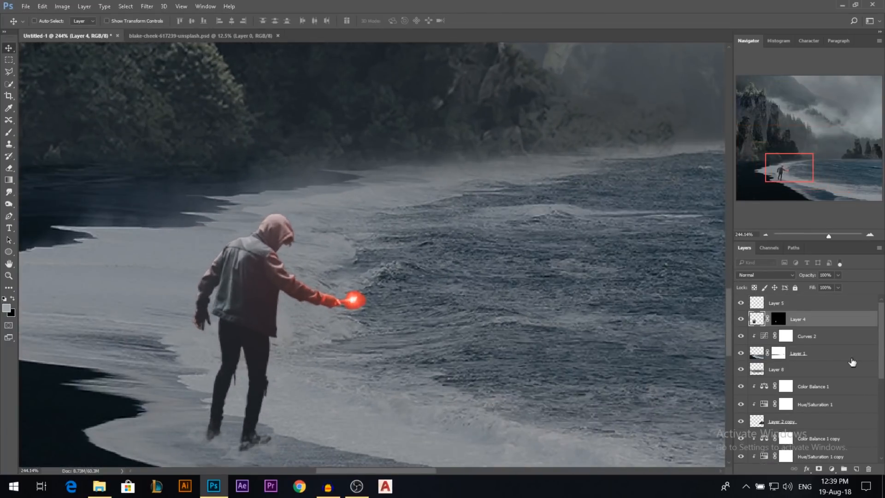
{"action": "left_click", "coordinate": [832, 469]}
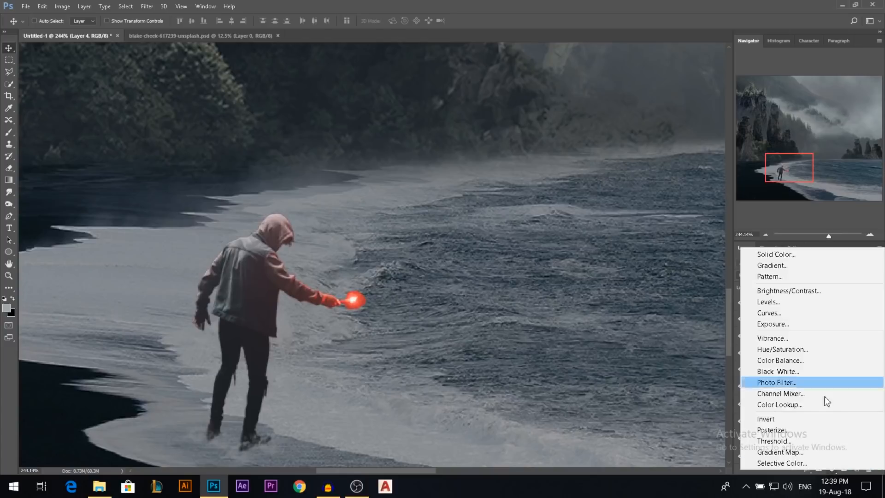
{"action": "left_click", "coordinate": [791, 345]}
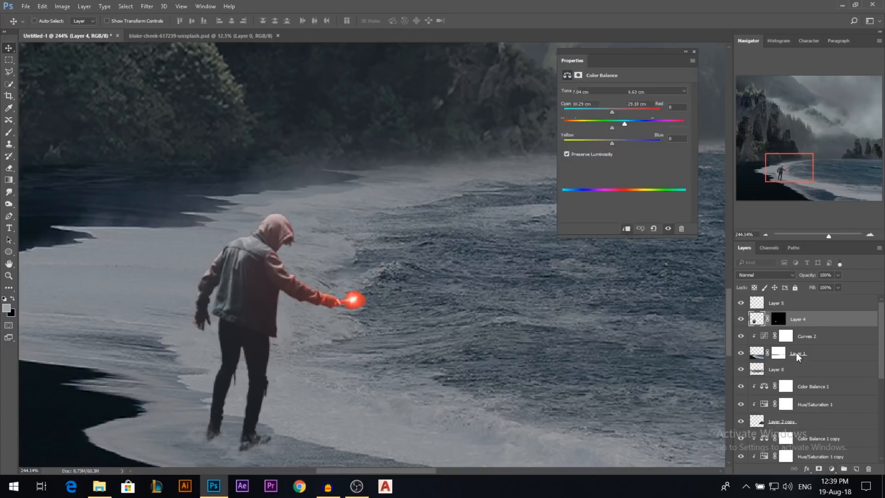
{"action": "left_click", "coordinate": [626, 229]}
Recolor the flare's light by setting the Reds range to hue -180 and saturation +11 in the Hue/Saturation adjustment
{"action": "left_click", "coordinate": [603, 102]}
{"action": "left_click", "coordinate": [599, 109]}
{"action": "left_click_drag", "start_coordinate": [629, 184], "coordinate": [644, 189]}
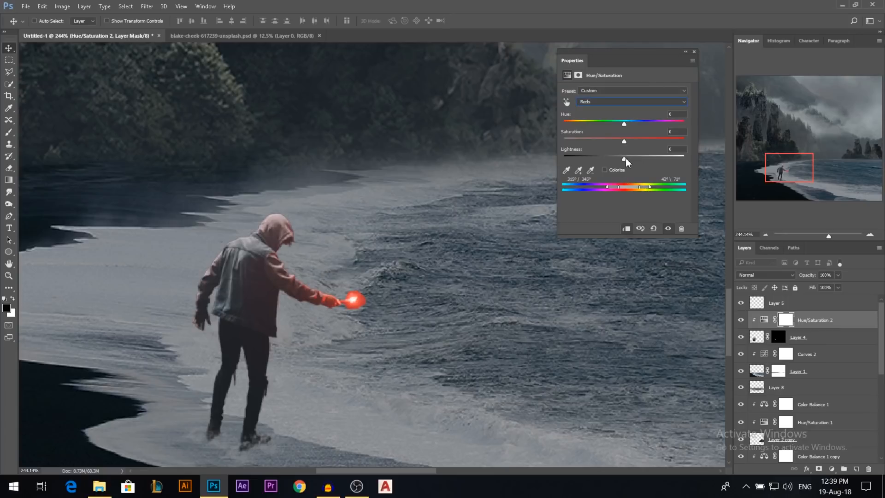
{"action": "left_click_drag", "start_coordinate": [623, 158], "coordinate": [561, 160]}
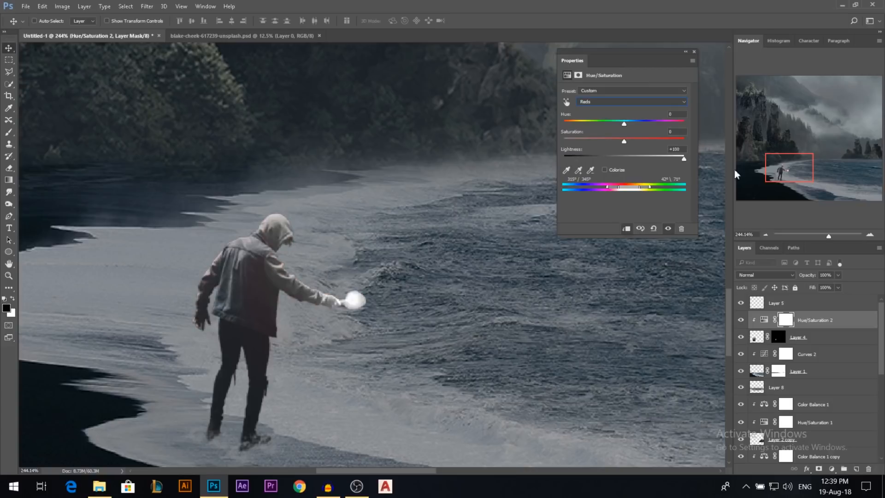
{"action": "left_click_drag", "start_coordinate": [487, 164], "coordinate": [633, 170]}
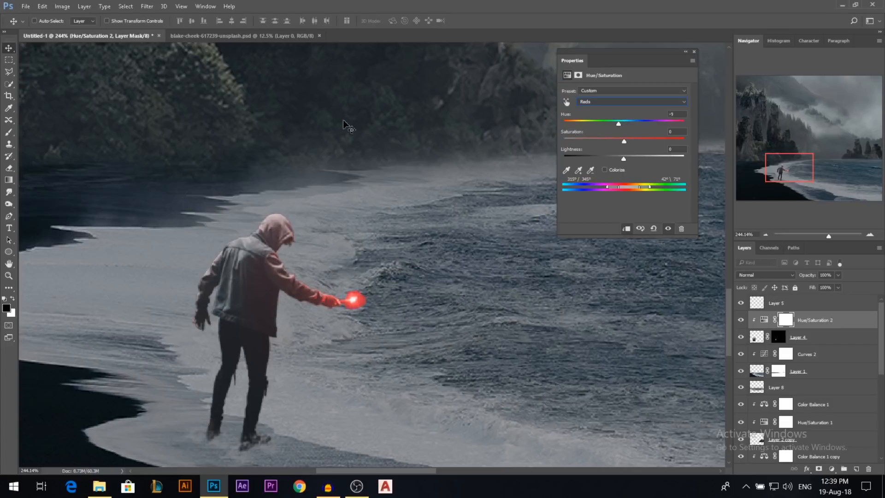
{"action": "left_click_drag", "start_coordinate": [572, 125], "coordinate": [556, 127]}
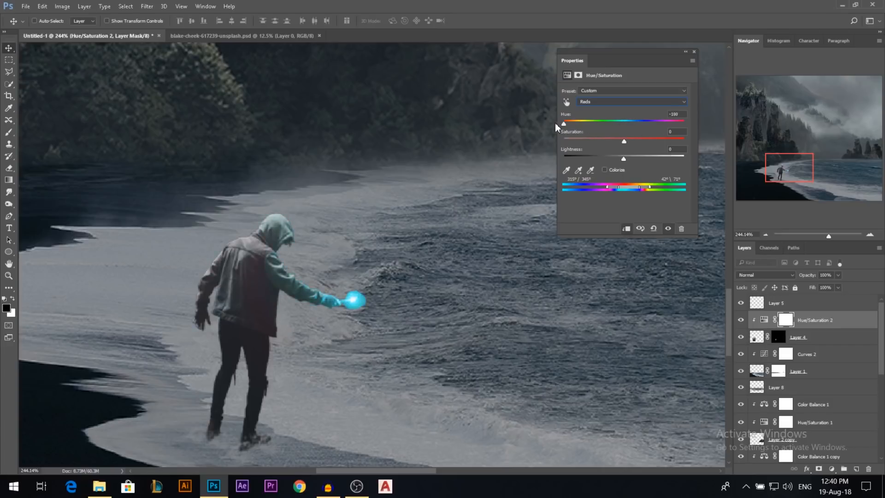
{"action": "left_click_drag", "start_coordinate": [630, 139], "coordinate": [630, 139]}
{"action": "left_click", "coordinate": [694, 52]}
{"action": "scroll", "coordinate": [458, 258], "scroll_direction": "down", "scroll_amount": 2}
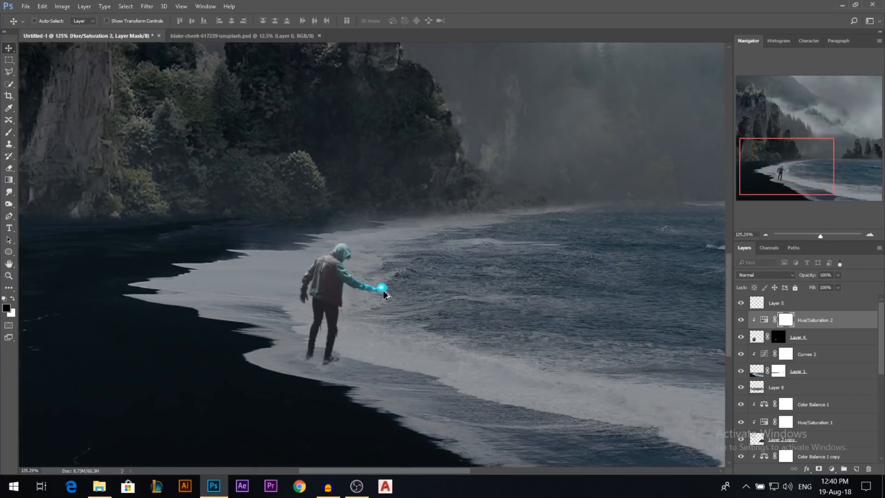
Reopen the man's Hue/Saturation adjustment and widen the Reds range towards the magentas and blues to include the jacket's remaining red
{"action": "double_click", "coordinate": [764, 322]}
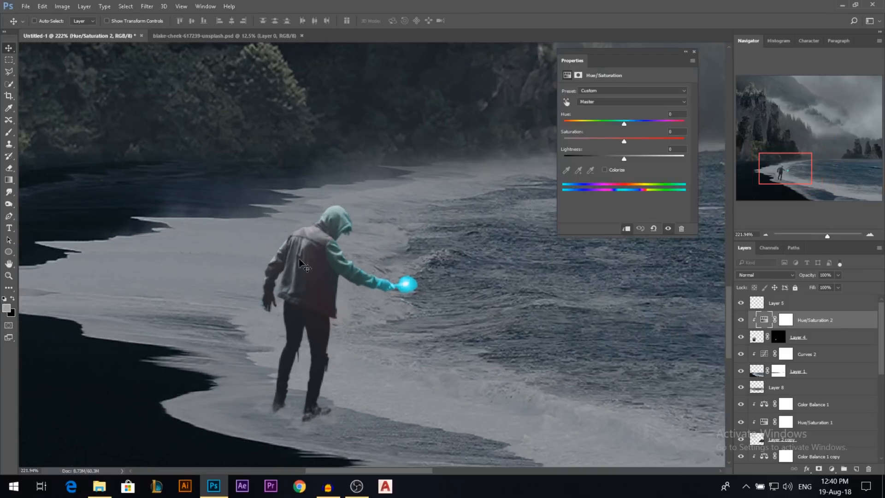
{"action": "left_click", "coordinate": [614, 103]}
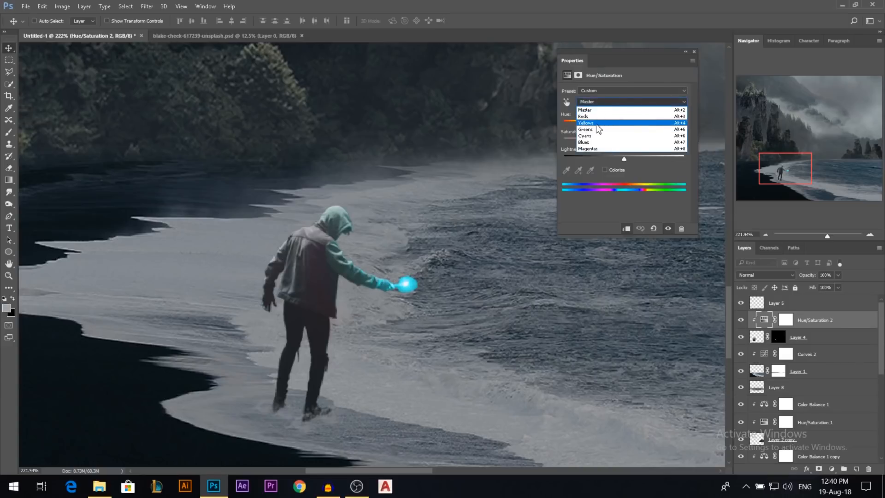
{"action": "left_click", "coordinate": [608, 111]}
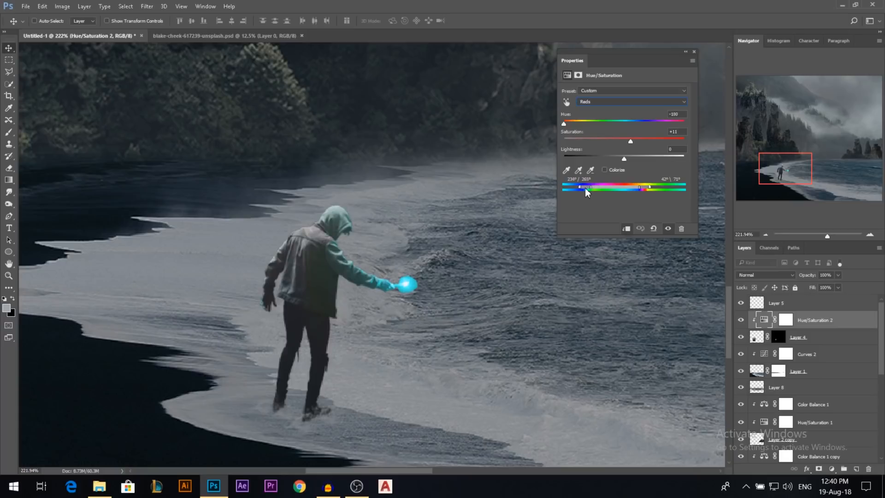
{"action": "left_click_drag", "start_coordinate": [596, 190], "coordinate": [600, 188]}
{"action": "left_click", "coordinate": [693, 52]}
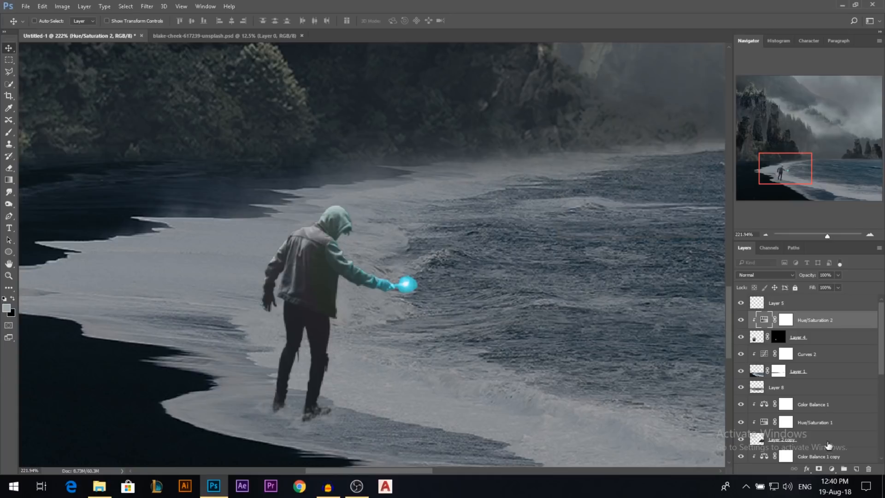
Create a new layer above the man's Hue/Saturation adjustment and sample the flare's cyan (#6ee3f4) as the foreground color
{"action": "left_click", "coordinate": [856, 469]}
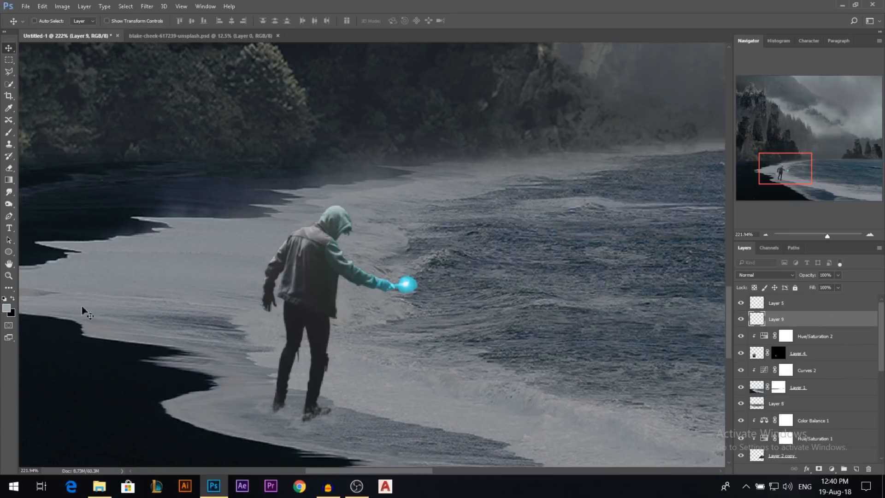
{"action": "left_click", "coordinate": [13, 136]}
{"action": "left_click", "coordinate": [6, 308]}
{"action": "left_click", "coordinate": [412, 284]}
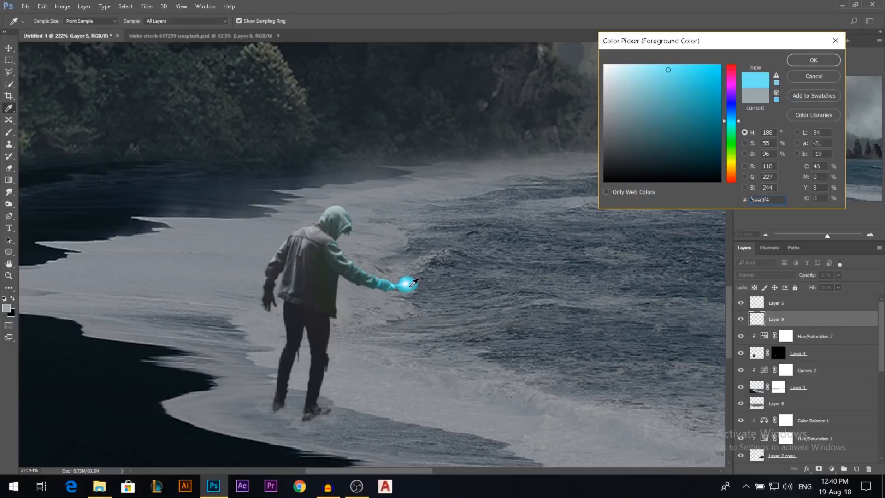
{"action": "left_click", "coordinate": [824, 61]}
Choose the soft round brush at 0% hardness, shrink it to about 126 px and dab a cyan glow over the flare
{"action": "right_click", "coordinate": [452, 268]}
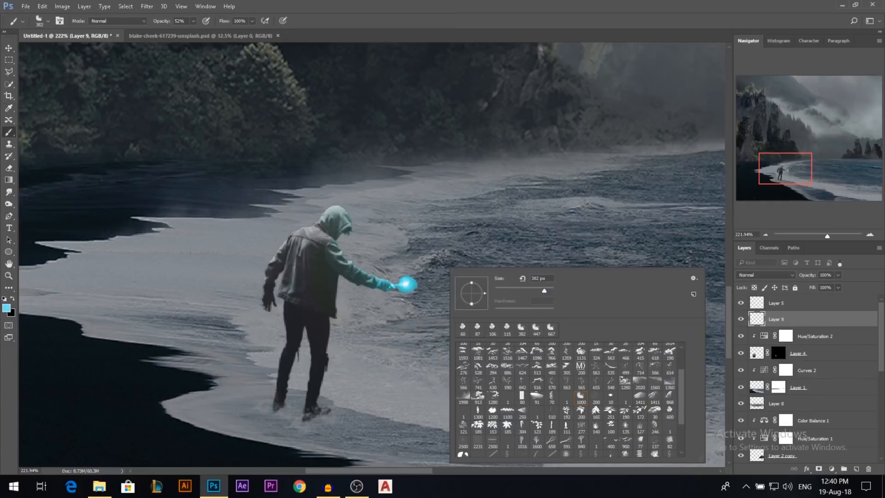
{"action": "scroll", "coordinate": [506, 394], "scroll_direction": "up", "scroll_amount": 4}
{"action": "left_click", "coordinate": [463, 349]}
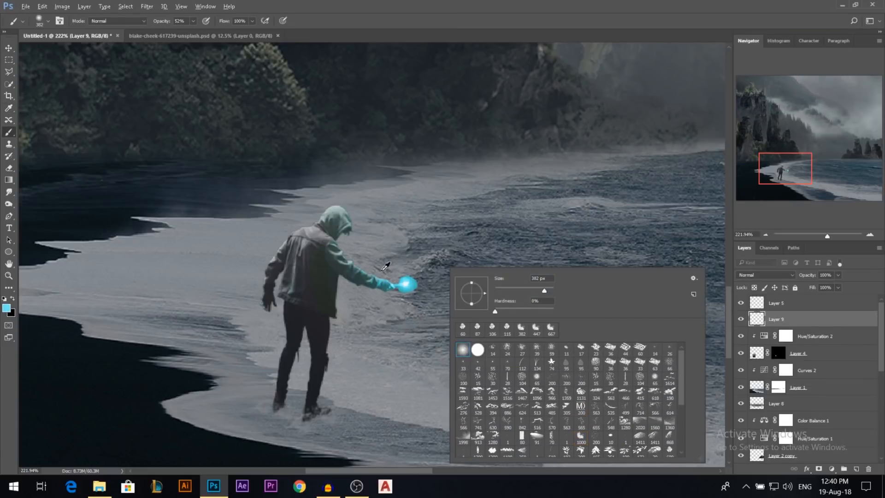
{"action": "left_click_drag", "start_coordinate": [381, 270], "coordinate": [250, 277]}
{"action": "left_click", "coordinate": [405, 282]}
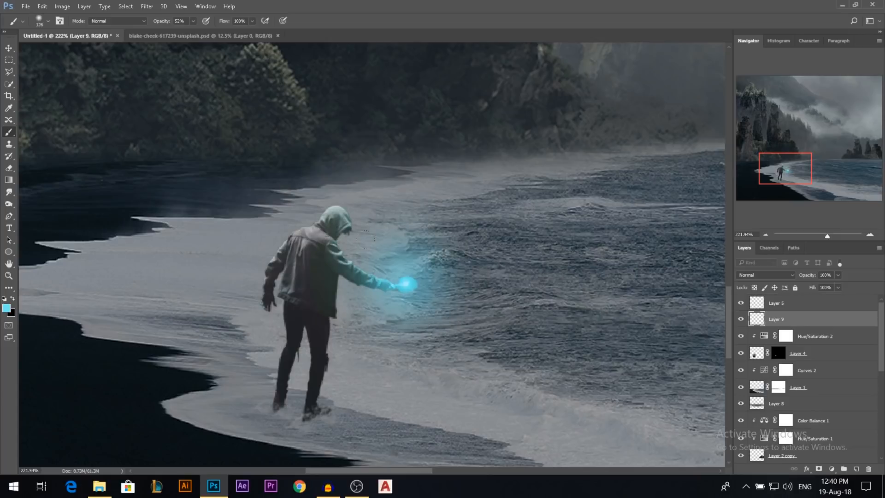
Add a smaller glow on the flare's core with a 52 px brush and set the glow layer's blend mode to Screen
{"action": "scroll", "coordinate": [240, 307], "scroll_direction": "down", "scroll_amount": 4}
{"action": "left_click_drag", "start_coordinate": [331, 297], "coordinate": [321, 298]}
{"action": "left_click", "coordinate": [323, 293]}
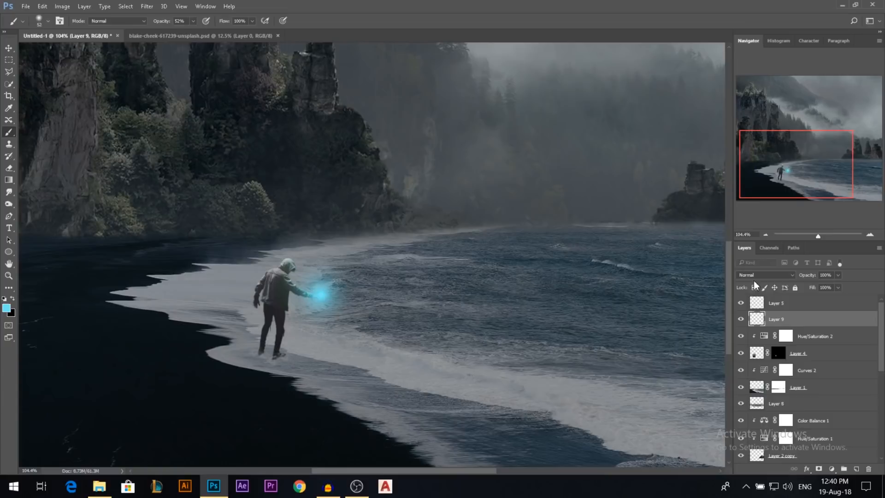
{"action": "left_click", "coordinate": [756, 275]}
{"action": "left_click", "coordinate": [759, 342]}
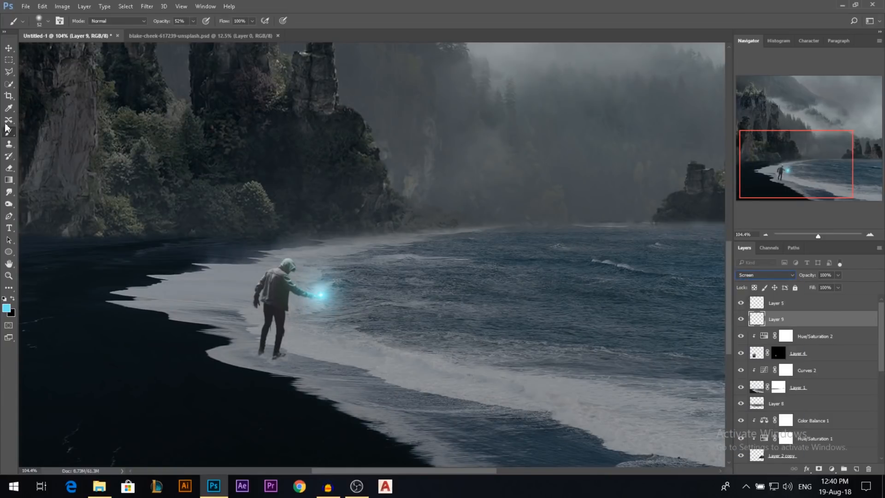
{"action": "left_click", "coordinate": [10, 53]}
{"action": "scroll", "coordinate": [336, 300], "scroll_direction": "down", "scroll_amount": 3}
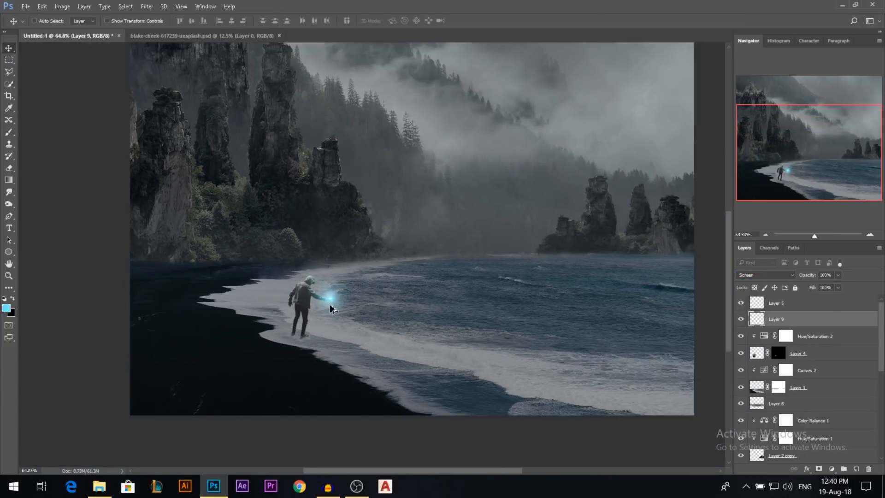
{"action": "scroll", "coordinate": [333, 306], "scroll_direction": "up", "scroll_amount": 3}
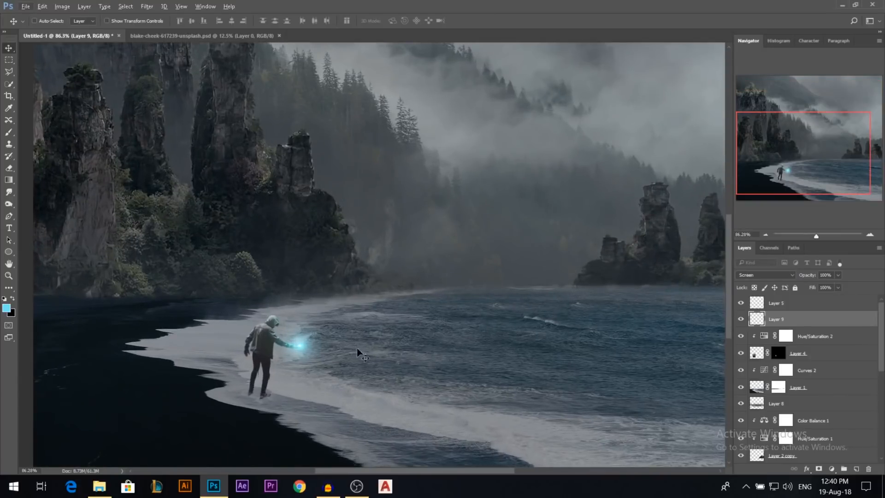
Create a new layer above the glow and squash the soft round brush tip into a flat horizontal ellipse
{"action": "left_click", "coordinate": [856, 468]}
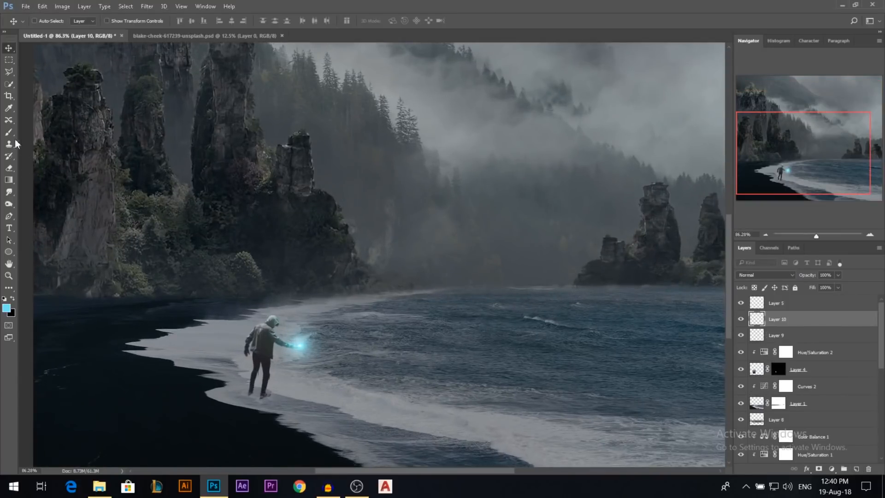
{"action": "key", "text": "b"}
{"action": "right_click", "coordinate": [443, 250]}
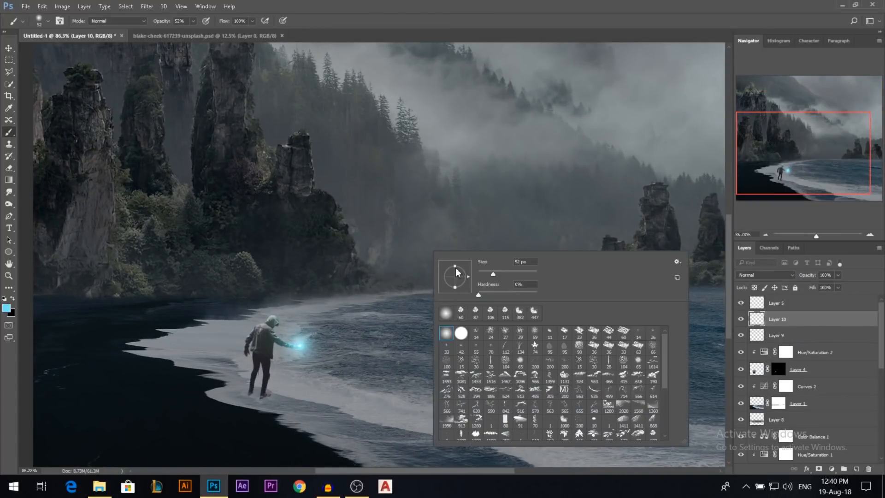
{"action": "left_click_drag", "start_coordinate": [455, 267], "coordinate": [456, 274]}
{"action": "left_click_drag", "start_coordinate": [343, 341], "coordinate": [406, 351]}
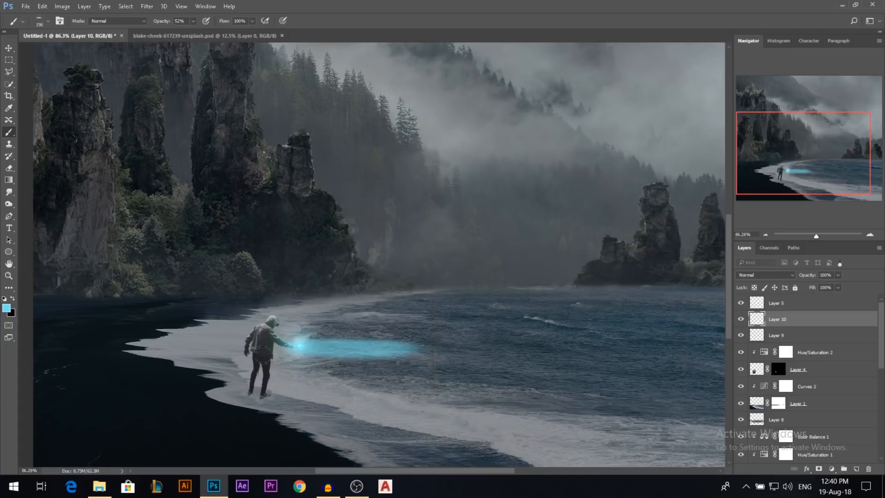
{"action": "key", "text": "ctrl+z"}
{"action": "left_click_drag", "start_coordinate": [282, 352], "coordinate": [537, 357]}
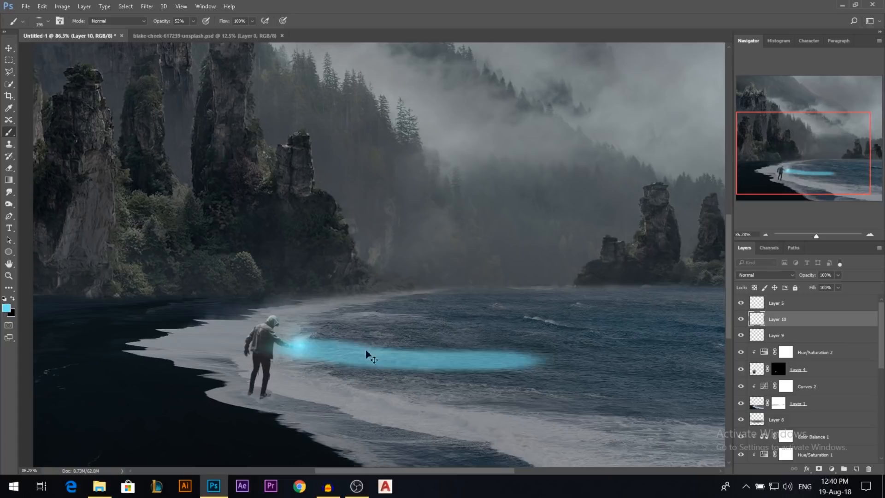
{"action": "key", "text": "ctrl+z"}
{"action": "left_click_drag", "start_coordinate": [295, 346], "coordinate": [482, 356]}
{"action": "key", "text": "ctrl+z"}
Paint a flat horizontal cyan streak across the water from the flare with the 196 px squashed brush
{"action": "left_click_drag", "start_coordinate": [312, 354], "coordinate": [535, 350]}
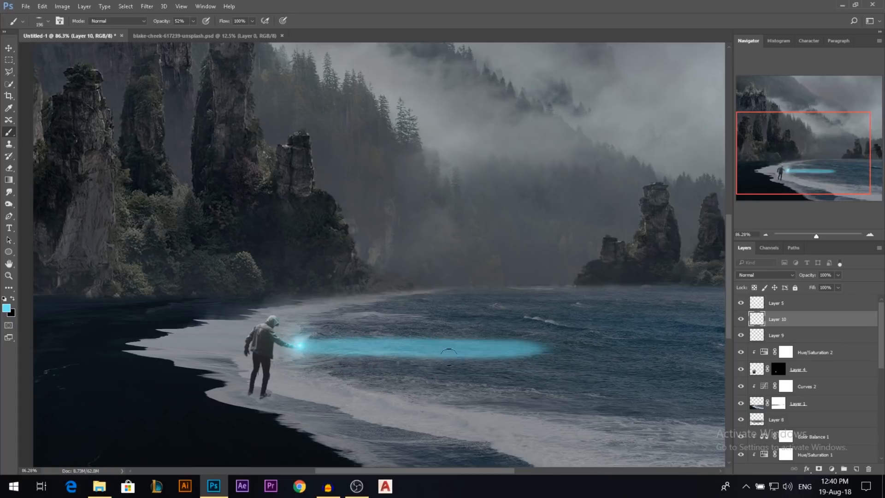
Set the cyan streak layer's blend mode to Screen
{"action": "left_click", "coordinate": [781, 274]}
{"action": "left_click", "coordinate": [765, 335]}
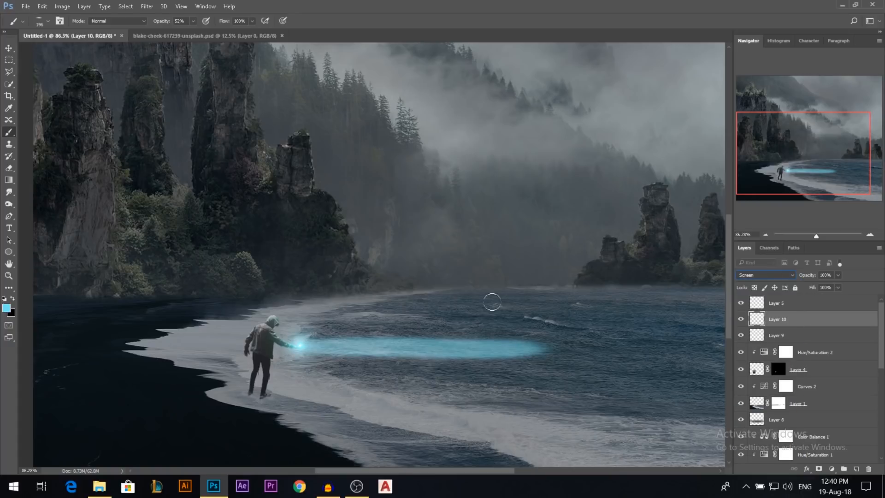
{"action": "left_click", "coordinate": [9, 48]}
{"action": "scroll", "coordinate": [359, 323], "scroll_direction": "down", "scroll_amount": 3}
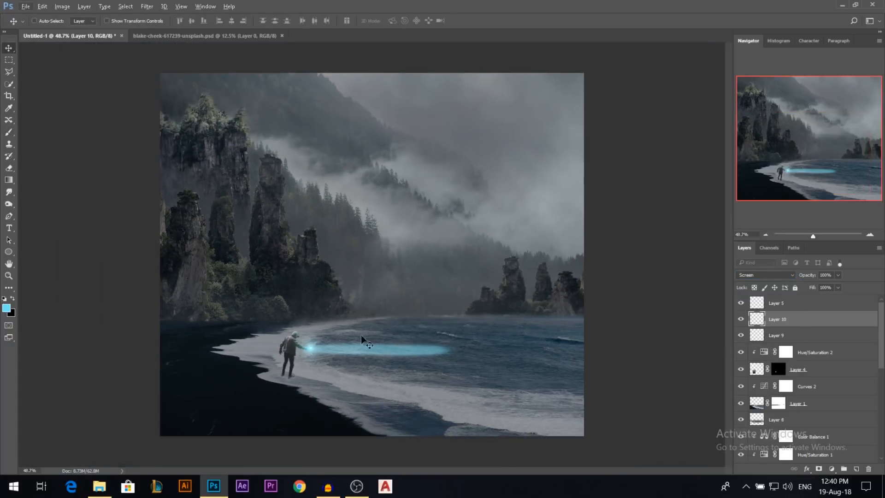
{"action": "left_click_drag", "start_coordinate": [806, 275], "coordinate": [824, 279]}
Fade the cyan streak's far end and edges over the water using the Eraser with a large soft round brush
{"action": "left_click", "coordinate": [11, 168]}
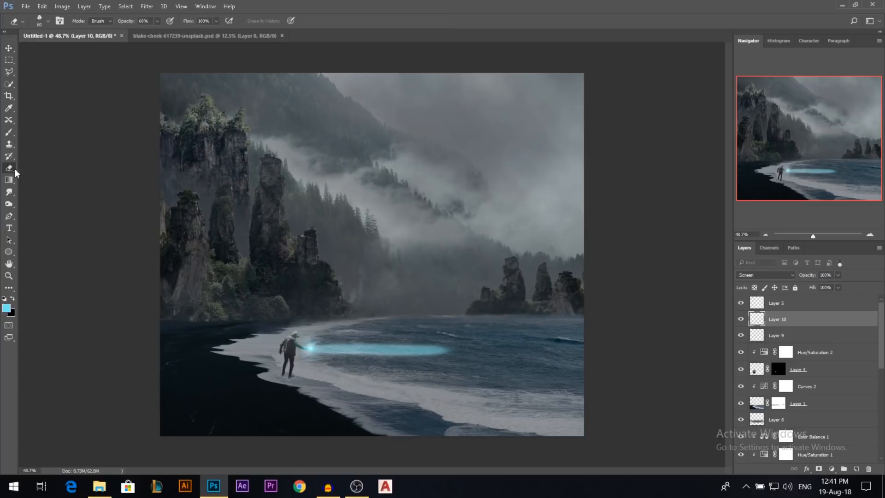
{"action": "left_click_drag", "start_coordinate": [383, 237], "coordinate": [481, 237]}
{"action": "right_click", "coordinate": [451, 264]}
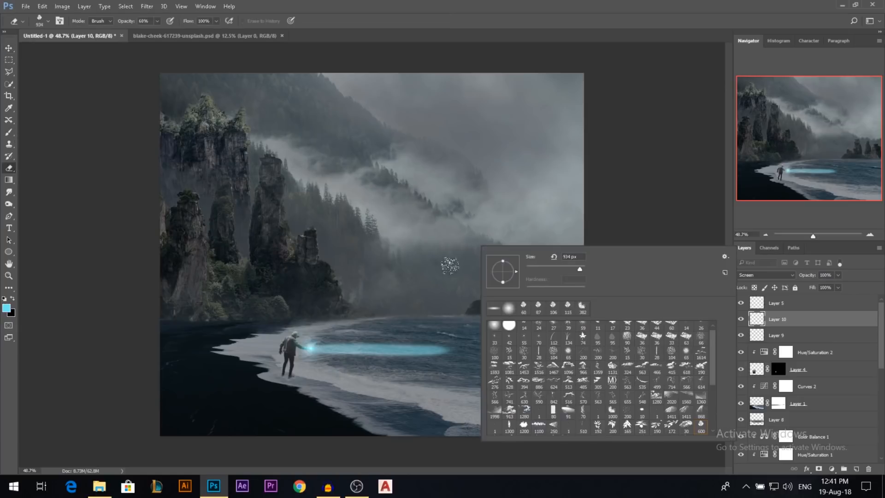
{"action": "left_click", "coordinate": [506, 328]}
{"action": "left_click", "coordinate": [420, 286]}
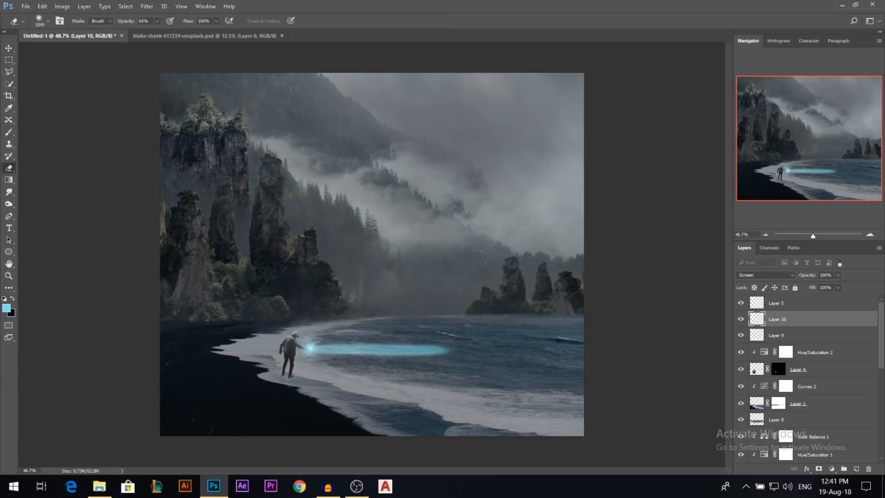
{"action": "left_click_drag", "start_coordinate": [441, 265], "coordinate": [388, 262]}
Group the man's layers from Layer 10 down to Layer 4, including the glow and Hue/Saturation layers
{"action": "left_click", "coordinate": [9, 48]}
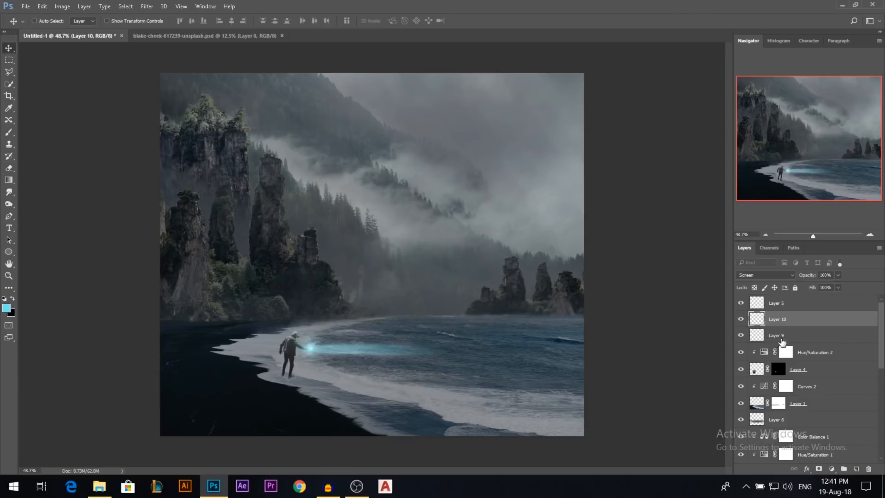
{"action": "left_click", "coordinate": [800, 369], "text": "shift"}
{"action": "key", "text": "ctrl+g"}
{"action": "left_click_drag", "start_coordinate": [369, 352], "coordinate": [376, 335]}
{"action": "scroll", "coordinate": [455, 340], "scroll_direction": "down", "scroll_amount": 1}
{"action": "scroll", "coordinate": [444, 350], "scroll_direction": "up", "scroll_amount": 1}
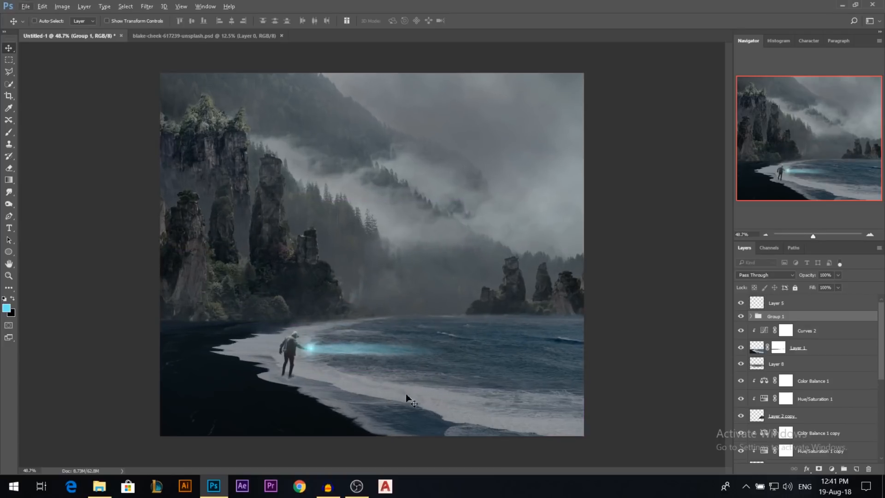
Place the wave photo finding-dan-dan-grinwis-444972-unsplash into the composite above Group 1
{"action": "left_click", "coordinate": [99, 486]}
{"action": "left_click_drag", "start_coordinate": [811, 129], "coordinate": [381, 351]}
{"action": "key", "text": "Return"}
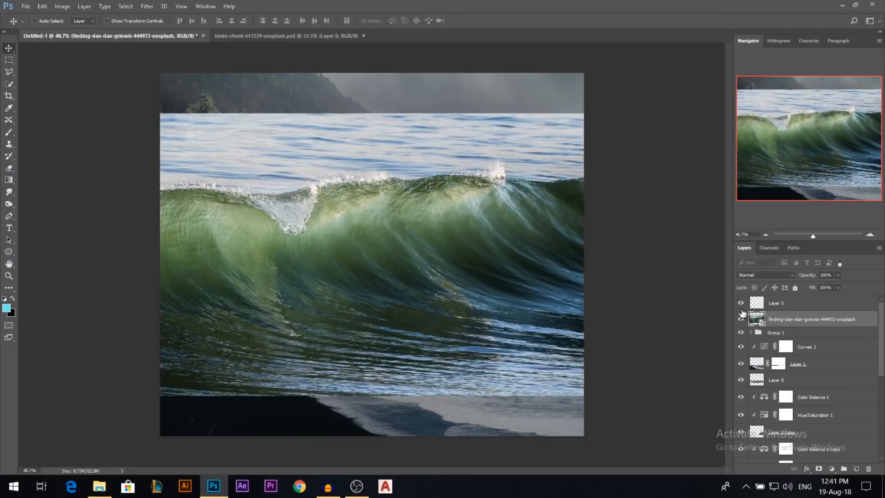
Hide the wave photo while moving Layer 5 into Group 1, and show and select the wave again
{"action": "left_click", "coordinate": [741, 319]}
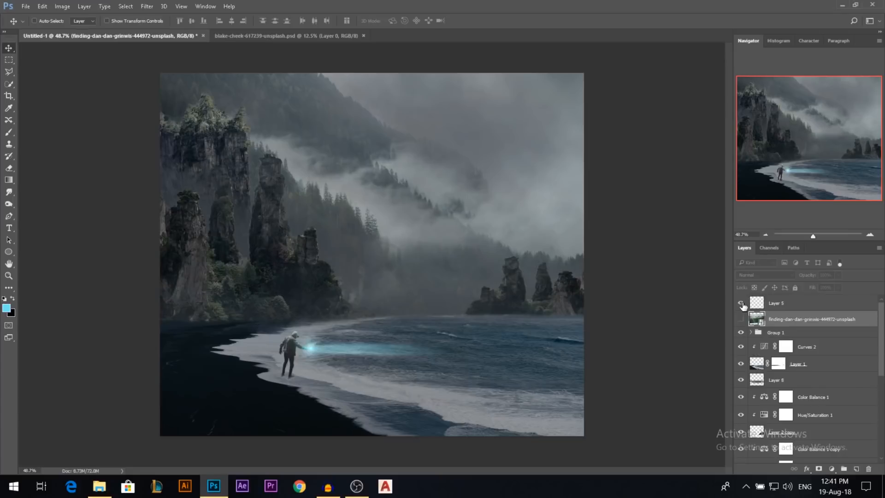
{"action": "left_click_drag", "start_coordinate": [779, 305], "coordinate": [776, 332]}
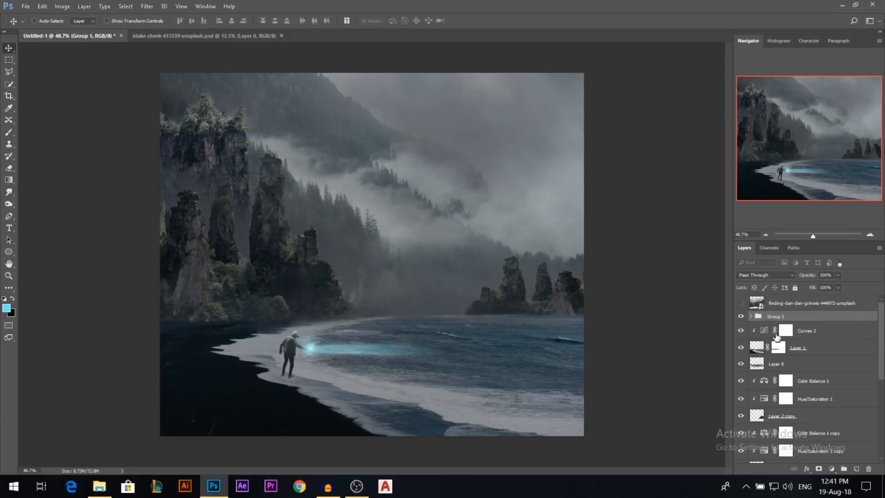
{"action": "left_click", "coordinate": [740, 303]}
{"action": "left_click", "coordinate": [784, 303]}
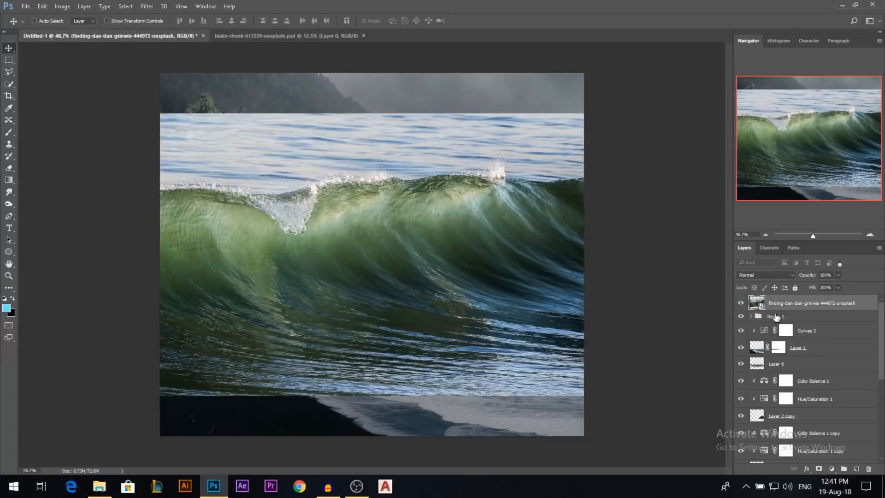
Rasterize the wave photo layer and flip it horizontally with Free Transform
{"action": "right_click", "coordinate": [764, 302]}
{"action": "left_click", "coordinate": [617, 269]}
{"action": "key", "text": "ctrl+t"}
{"action": "right_click", "coordinate": [487, 234]}
{"action": "left_click", "coordinate": [516, 383]}
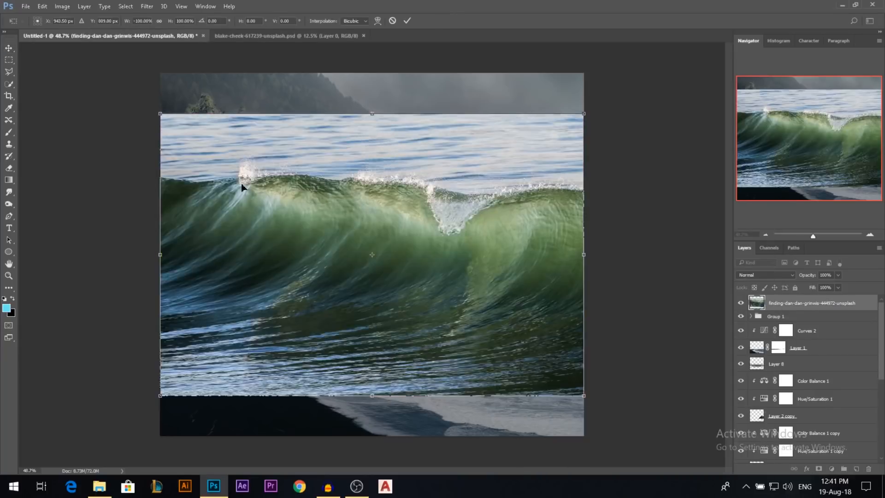
Scale the flipped wave down and position it over the sea at the canvas's right edge
{"action": "left_click_drag", "start_coordinate": [158, 115], "coordinate": [438, 299]}
{"action": "left_click_drag", "start_coordinate": [529, 326], "coordinate": [564, 344]}
{"action": "key", "text": "Return"}
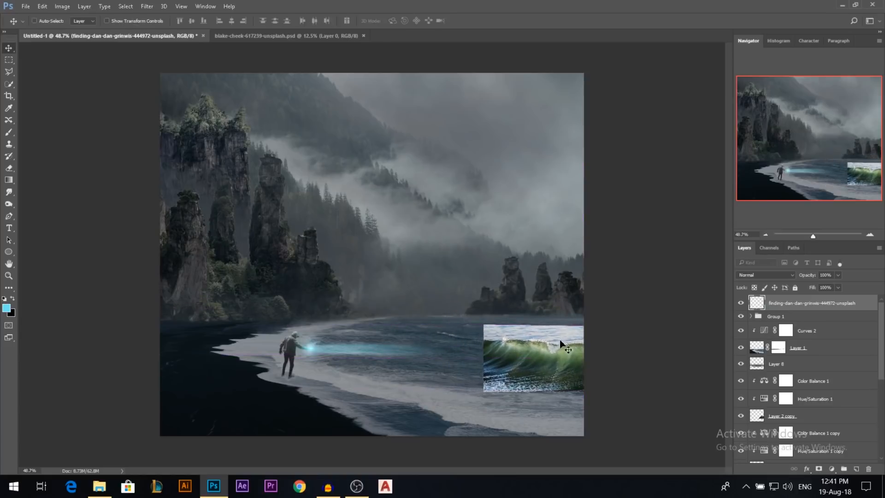
Duplicate the wave, offset the copy toward the man so the two overlap, and stack it beneath the original
{"action": "scroll", "coordinate": [564, 348], "scroll_direction": "up", "scroll_amount": 3}
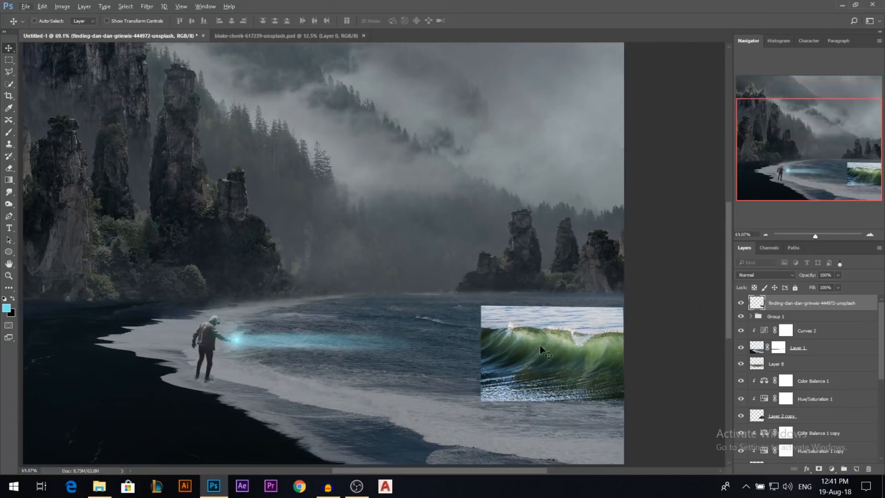
{"action": "left_click_drag", "start_coordinate": [541, 345], "coordinate": [428, 321]}
{"action": "left_click_drag", "start_coordinate": [804, 304], "coordinate": [804, 321]}
{"action": "left_click_drag", "start_coordinate": [518, 314], "coordinate": [561, 326]}
Add a layer mask to the original wave and paint out the water above its crest with a soft black brush at 100% opacity
{"action": "left_click", "coordinate": [820, 468]}
{"action": "key", "text": "d"}
{"action": "key", "text": "b"}
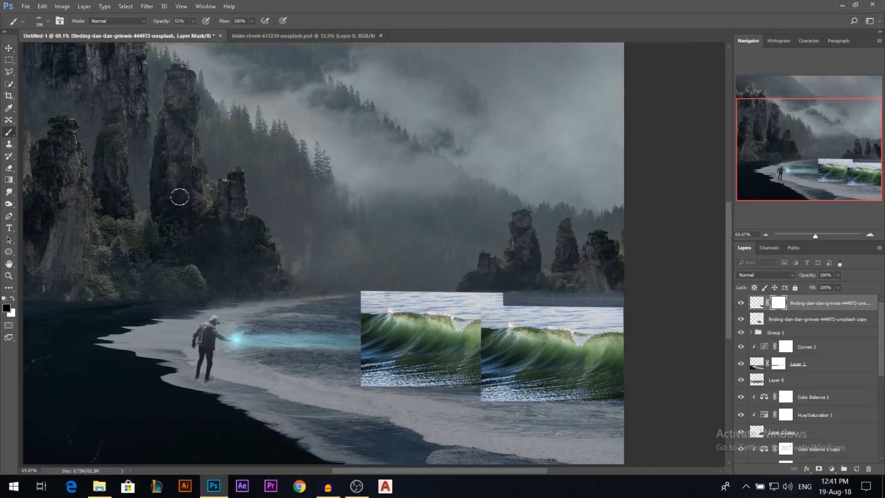
{"action": "left_click_drag", "start_coordinate": [580, 315], "coordinate": [489, 315]}
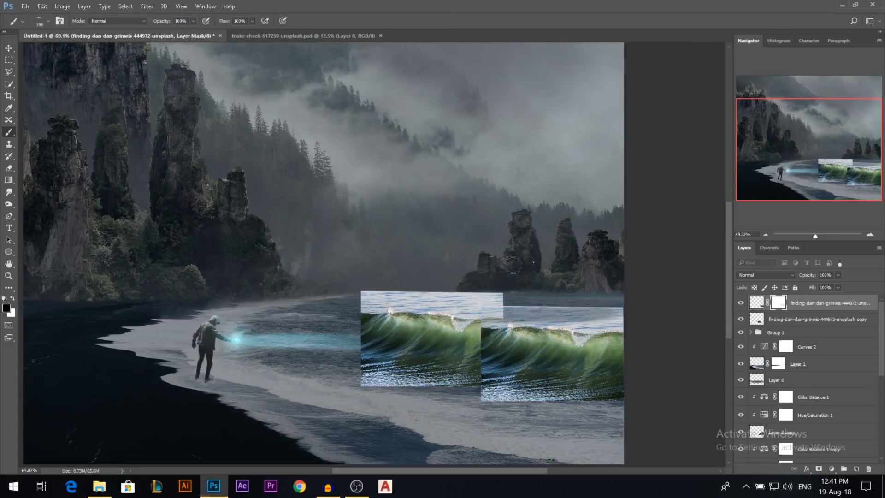
{"action": "right_click", "coordinate": [513, 264]}
{"action": "left_click", "coordinate": [550, 344]}
{"action": "key", "text": "Return"}
{"action": "left_click_drag", "start_coordinate": [474, 300], "coordinate": [462, 300]}
{"action": "left_click_drag", "start_coordinate": [618, 302], "coordinate": [489, 301]}
{"action": "left_click_drag", "start_coordinate": [547, 310], "coordinate": [537, 314]}
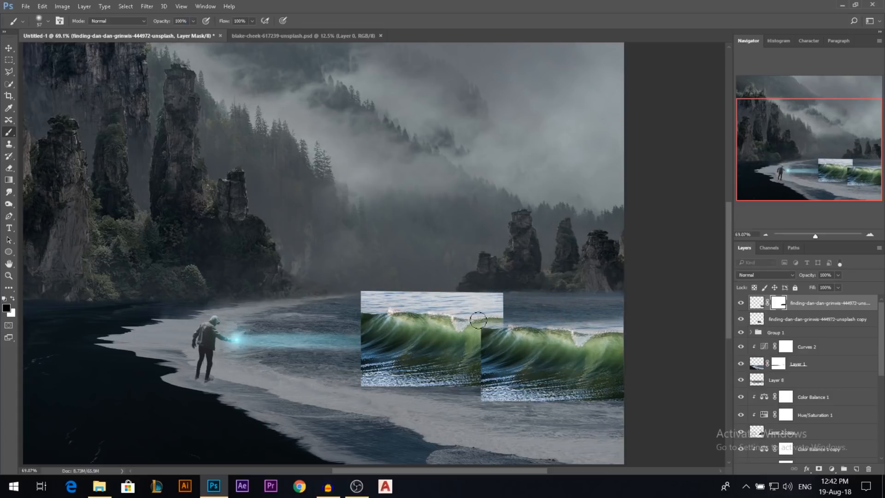
Mask the original wave's hard left and bottom edges to blend it with the copy and the sea
{"action": "left_click_drag", "start_coordinate": [455, 350], "coordinate": [468, 345]}
{"action": "left_click_drag", "start_coordinate": [451, 388], "coordinate": [487, 389]}
{"action": "left_click_drag", "start_coordinate": [484, 409], "coordinate": [566, 413]}
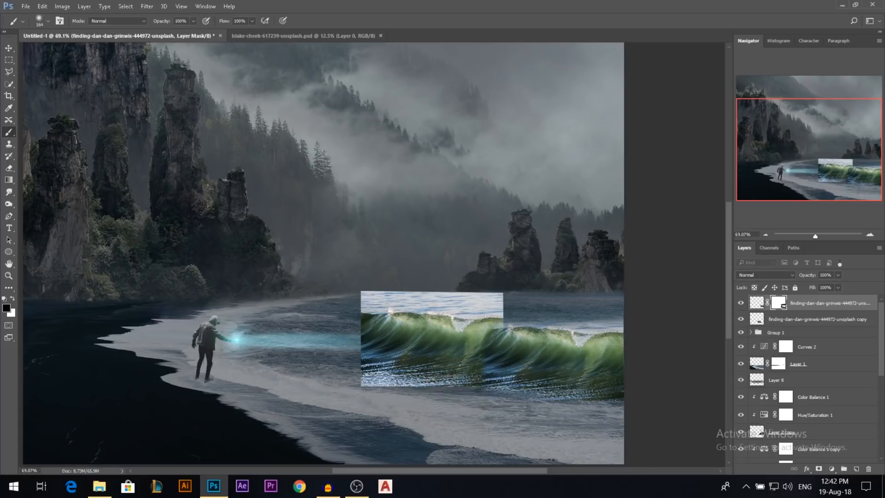
{"action": "mouse_move", "coordinate": [587, 306]}
{"action": "left_mouse_down"}
{"action": "mouse_move", "coordinate": [576, 304]}
{"action": "mouse_move", "coordinate": [602, 321]}
{"action": "mouse_move", "coordinate": [582, 315]}
{"action": "mouse_move", "coordinate": [642, 316]}
{"action": "left_mouse_up"}
Add a layer mask to the wave copy and paint out the bright water above its crest in black
{"action": "left_click", "coordinate": [770, 317]}
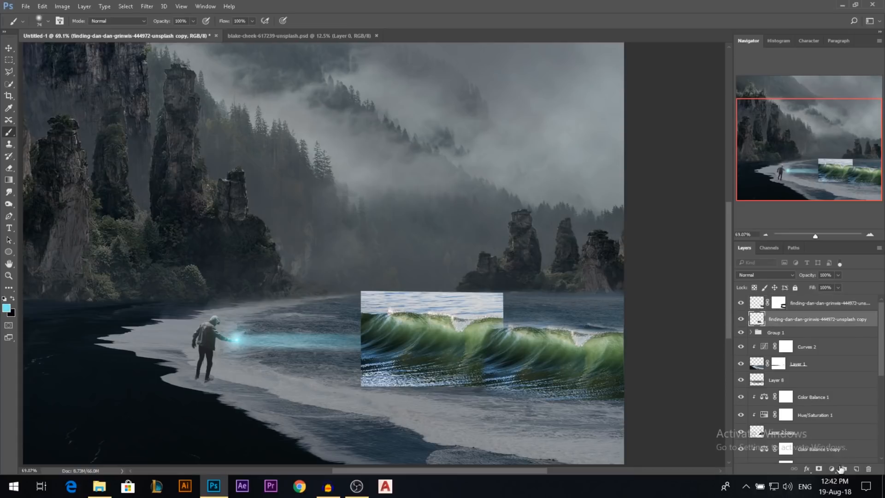
{"action": "left_click", "coordinate": [820, 468]}
{"action": "mouse_move", "coordinate": [506, 302]}
{"action": "left_mouse_down"}
{"action": "mouse_move", "coordinate": [461, 304]}
{"action": "mouse_move", "coordinate": [509, 303]}
{"action": "left_mouse_up"}
{"action": "left_click_drag", "start_coordinate": [476, 306], "coordinate": [453, 309]}
{"action": "left_click_drag", "start_coordinate": [476, 309], "coordinate": [467, 313]}
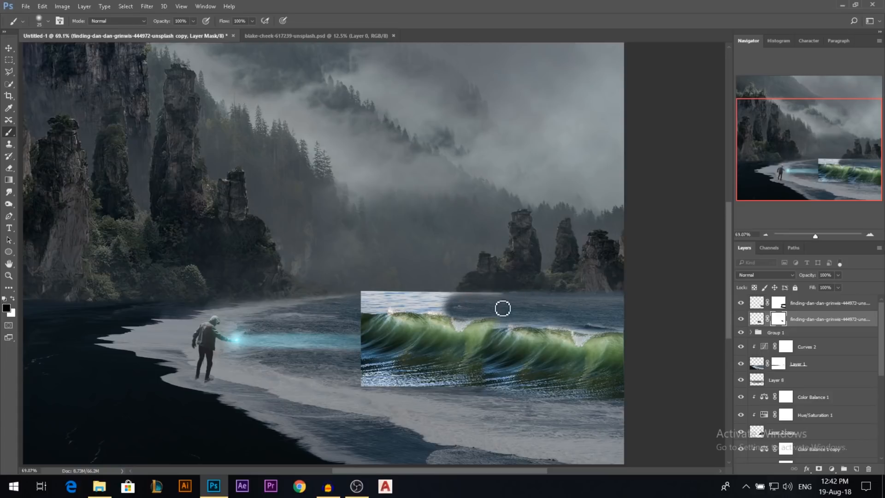
{"action": "left_click_drag", "start_coordinate": [511, 295], "coordinate": [355, 310]}
{"action": "mouse_move", "coordinate": [466, 310]}
{"action": "left_mouse_down"}
{"action": "mouse_move", "coordinate": [356, 304]}
{"action": "mouse_move", "coordinate": [457, 300]}
{"action": "mouse_move", "coordinate": [373, 294]}
{"action": "mouse_move", "coordinate": [387, 310]}
{"action": "mouse_move", "coordinate": [362, 311]}
{"action": "mouse_move", "coordinate": [477, 314]}
{"action": "left_mouse_up"}
{"action": "mouse_move", "coordinate": [385, 316]}
{"action": "left_mouse_down"}
{"action": "mouse_move", "coordinate": [329, 315]}
{"action": "mouse_move", "coordinate": [353, 322]}
{"action": "left_mouse_up"}
Fade the wave copy's bottom and left edges on its mask, lowering the brush opacity to 55%
{"action": "right_click", "coordinate": [346, 308], "text": "alt"}
{"action": "right_click", "coordinate": [343, 345], "text": "alt"}
{"action": "left_click_drag", "start_coordinate": [351, 406], "coordinate": [442, 411]}
{"action": "left_click_drag", "start_coordinate": [168, 23], "coordinate": [146, 26]}
{"action": "mouse_move", "coordinate": [354, 386]}
{"action": "left_mouse_down"}
{"action": "mouse_move", "coordinate": [456, 386]}
{"action": "mouse_move", "coordinate": [304, 370]}
{"action": "left_mouse_up"}
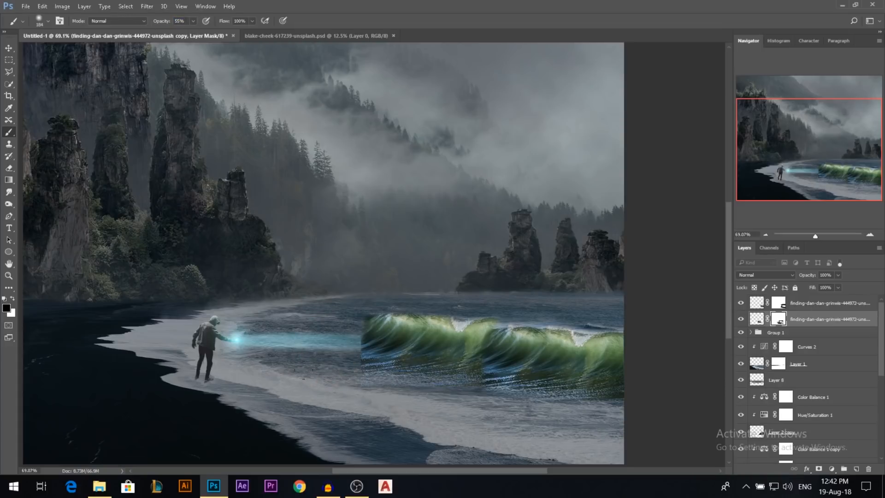
Soften the original wave's lower edge and its seam with the copy on the mask, using an 83 px brush at 55% opacity
{"action": "left_click", "coordinate": [778, 303]}
{"action": "left_click_drag", "start_coordinate": [449, 377], "coordinate": [618, 410]}
{"action": "right_click", "coordinate": [464, 401], "text": "alt"}
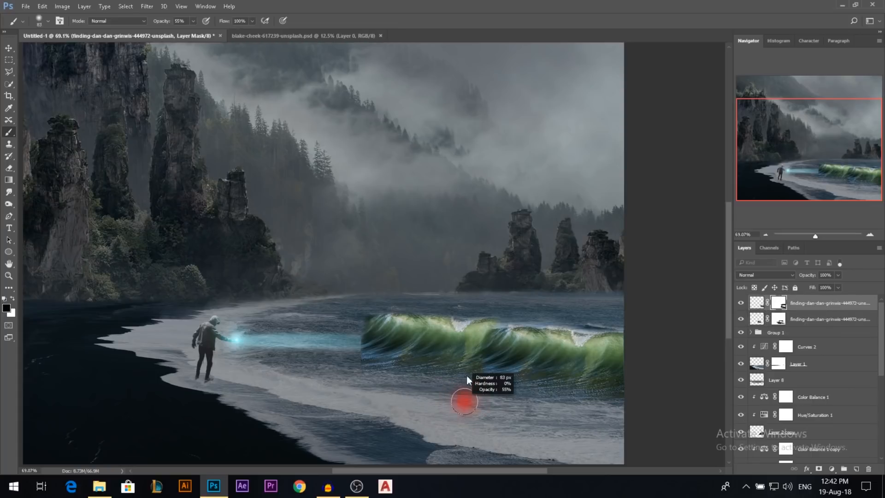
{"action": "mouse_move", "coordinate": [500, 361]}
{"action": "left_mouse_down"}
{"action": "mouse_move", "coordinate": [456, 379]}
{"action": "mouse_move", "coordinate": [490, 377]}
{"action": "left_mouse_up"}
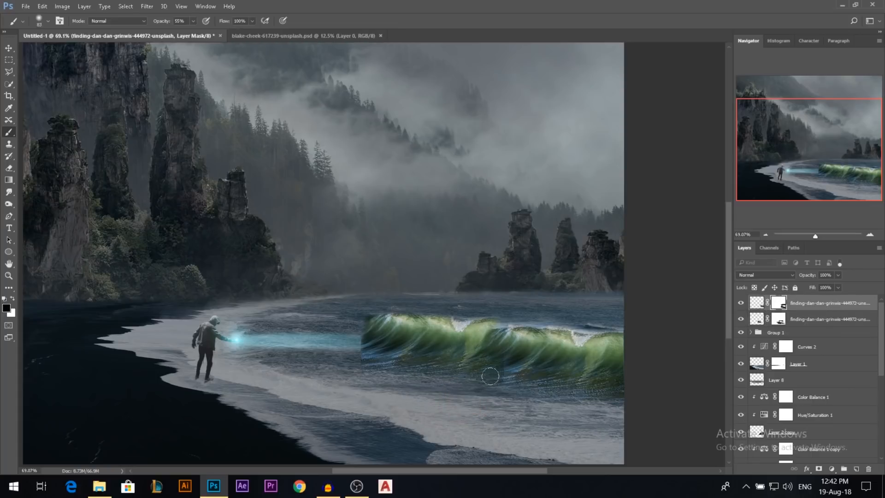
{"action": "left_click_drag", "start_coordinate": [542, 363], "coordinate": [524, 365]}
{"action": "key", "text": "x"}
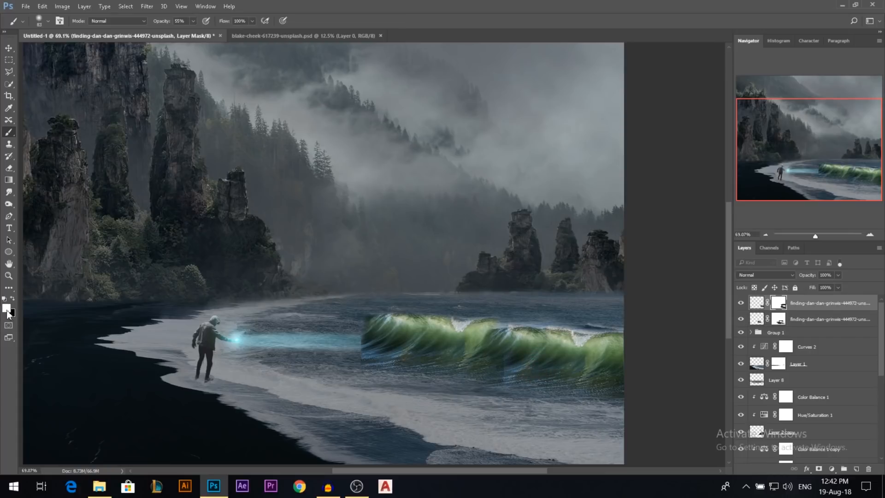
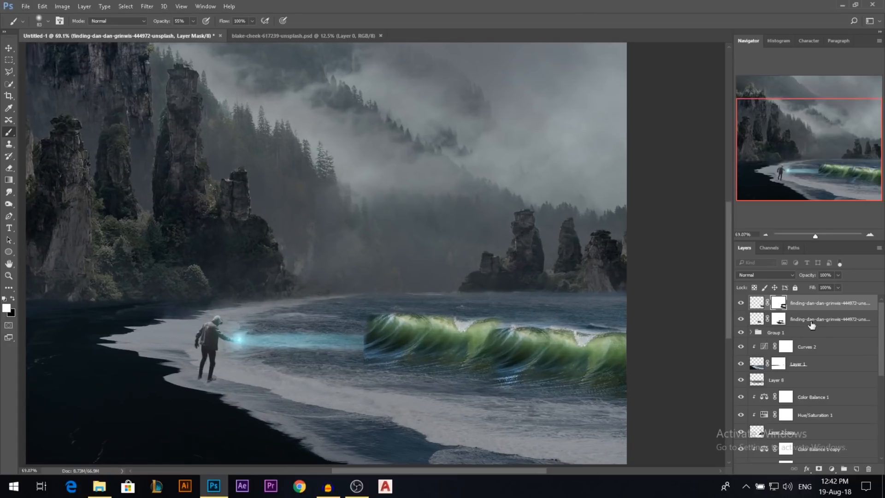
Squash the wave copy vertically from top and bottom with Free Transform so it looks lower than the original wave
{"action": "left_click", "coordinate": [812, 322]}
{"action": "key", "text": "v"}
{"action": "left_click_drag", "start_coordinate": [561, 332], "coordinate": [506, 299]}
{"action": "key", "text": "ctrl+t"}
{"action": "left_click_drag", "start_coordinate": [364, 292], "coordinate": [363, 301]}
{"action": "left_click_drag", "start_coordinate": [364, 385], "coordinate": [363, 374]}
{"action": "key", "text": "Return"}
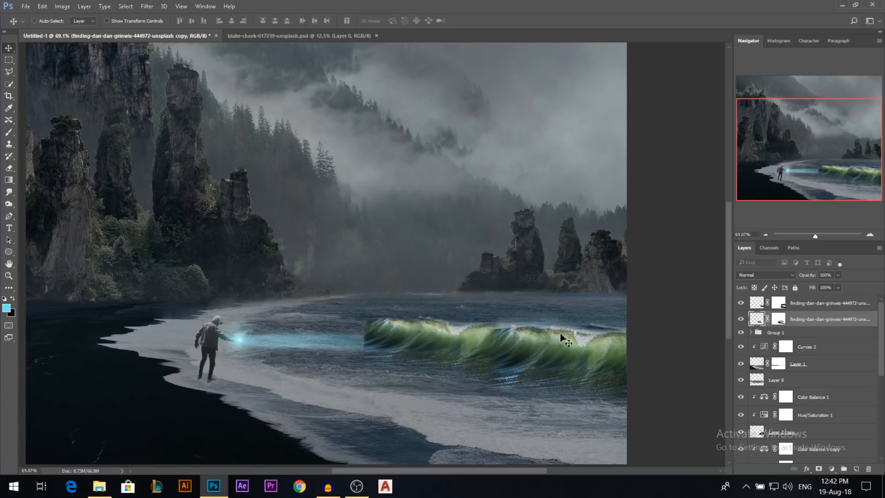
Paint out the wave copy's remaining hard left edge in black on its layer mask
{"action": "scroll", "coordinate": [554, 337], "scroll_direction": "down", "scroll_amount": 2}
{"action": "left_click", "coordinate": [805, 306], "text": "ctrl"}
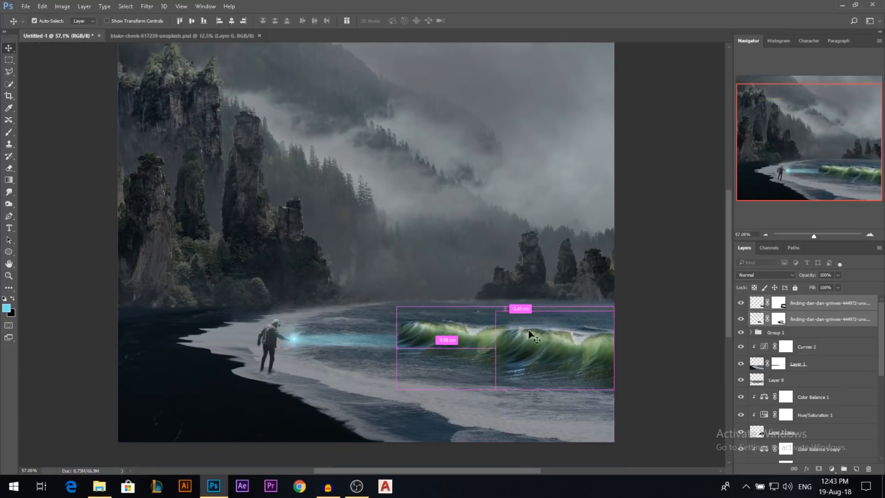
{"action": "scroll", "coordinate": [422, 351], "scroll_direction": "up", "scroll_amount": 8}
{"action": "scroll", "coordinate": [382, 353], "scroll_direction": "up", "scroll_amount": 1}
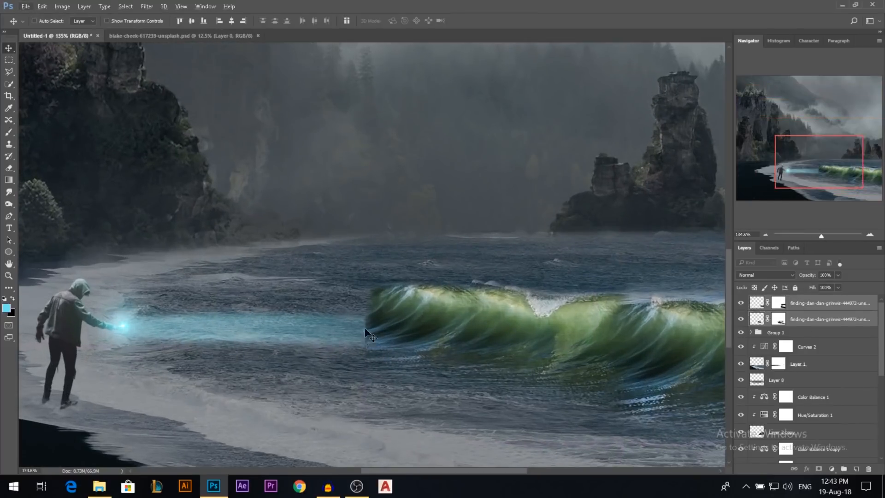
{"action": "left_click", "coordinate": [778, 319]}
{"action": "key", "text": "b"}
{"action": "key", "text": "d"}
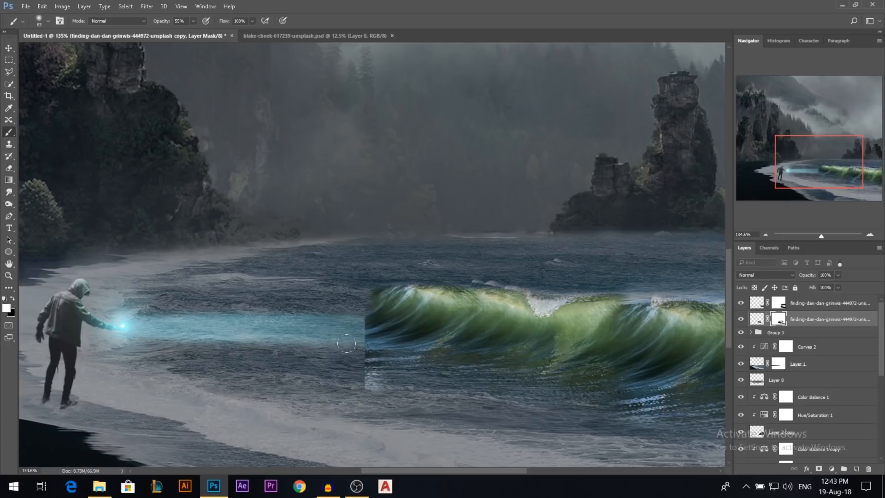
{"action": "key", "text": "x"}
{"action": "left_click_drag", "start_coordinate": [362, 343], "coordinate": [371, 314]}
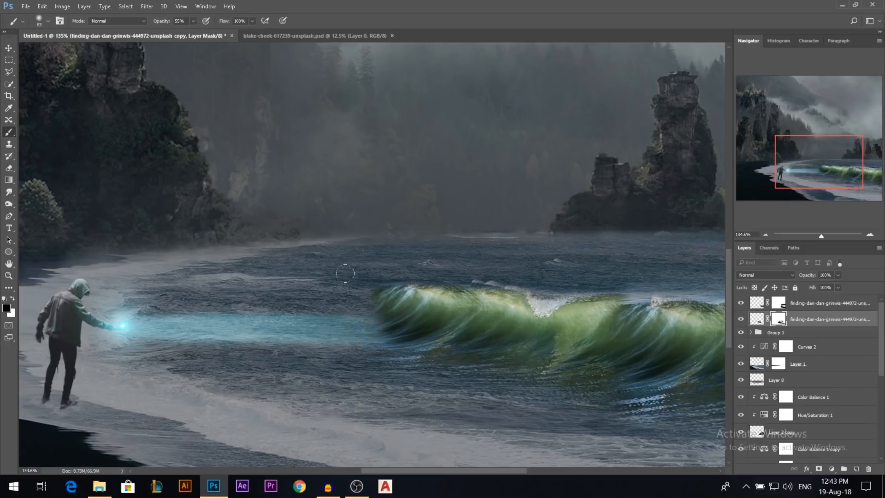
Merge the two masked wave layers into a single layer
{"action": "left_click", "coordinate": [803, 302], "text": "shift"}
{"action": "key", "text": "ctrl+e"}
{"action": "key", "text": "ctrl+0"}
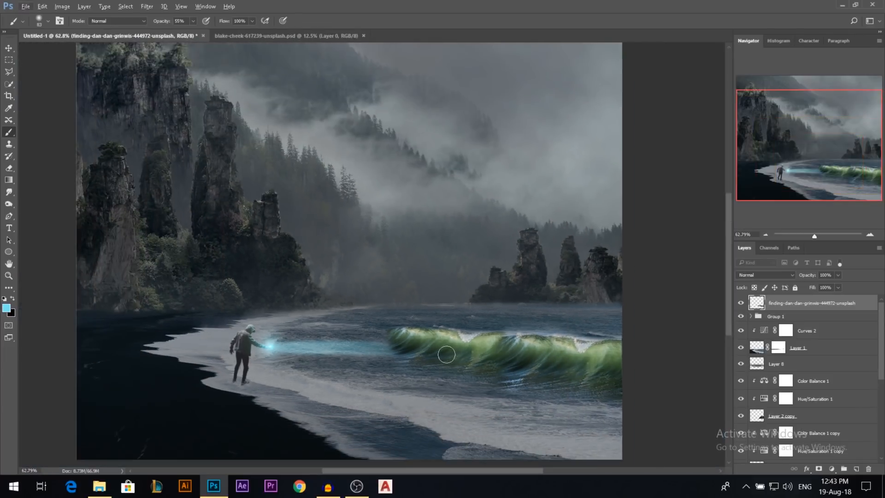
{"action": "scroll", "coordinate": [475, 379], "scroll_direction": "up", "scroll_amount": 2}
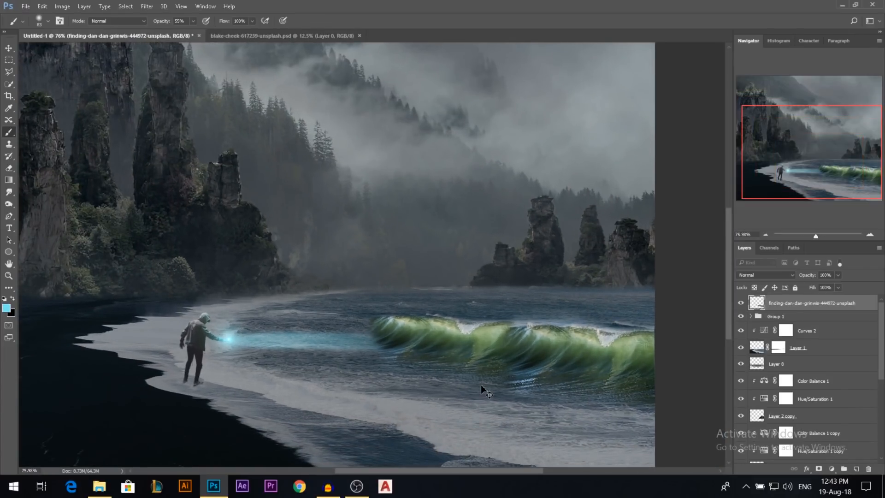
Shift the green wave toward teal with Hue/Saturation, setting Hue to +65 for a yellow-to-green range of 5°/35° to 146°\176°
{"action": "key", "text": "ctrl+u"}
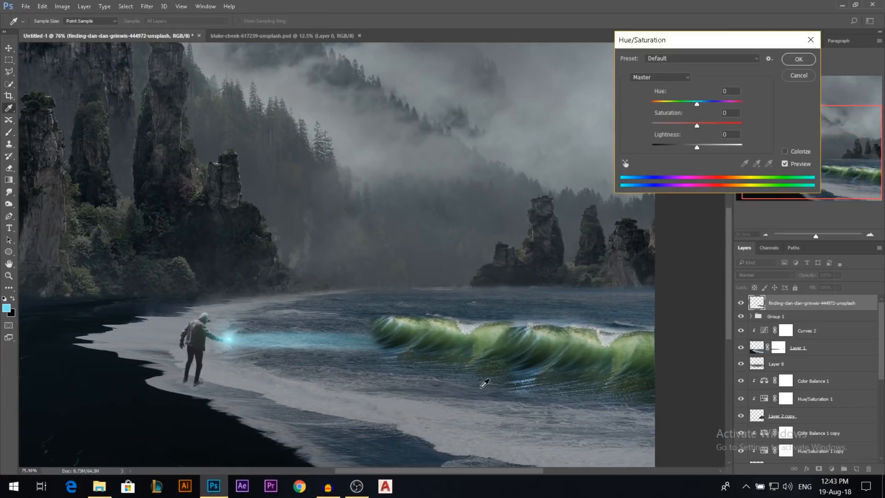
{"action": "left_click", "coordinate": [655, 78]}
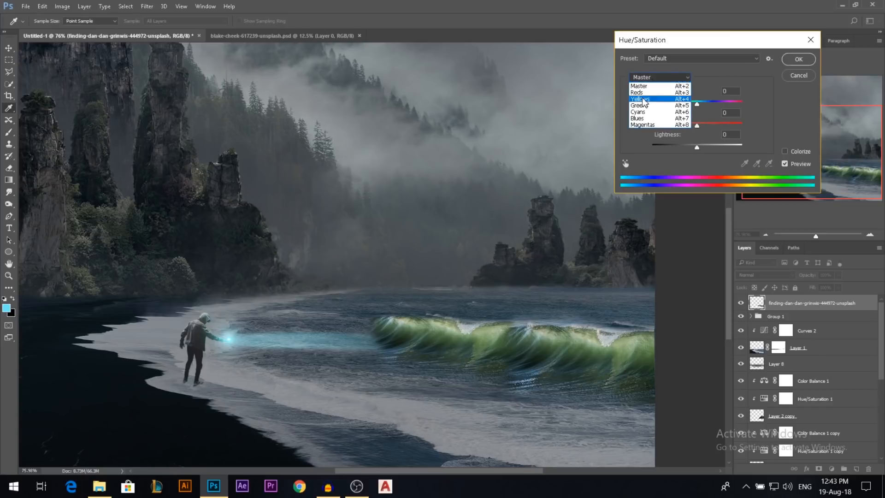
{"action": "left_click", "coordinate": [655, 92]}
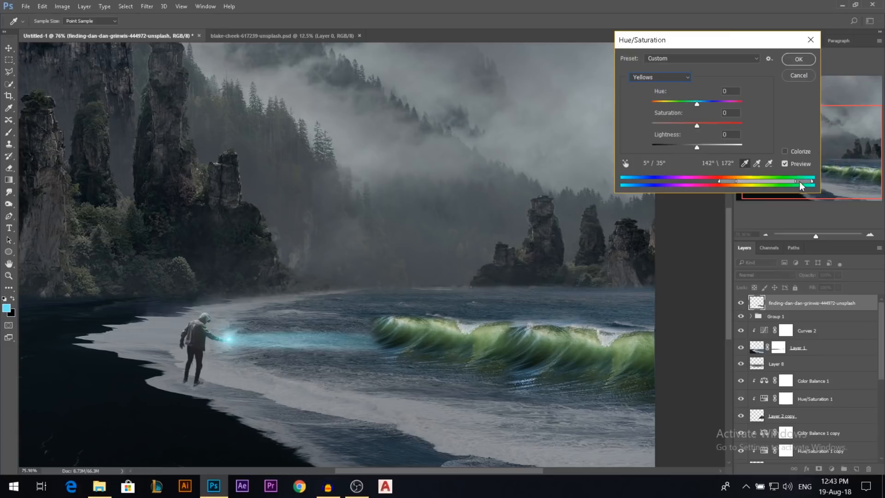
{"action": "left_click_drag", "start_coordinate": [704, 101], "coordinate": [723, 102]}
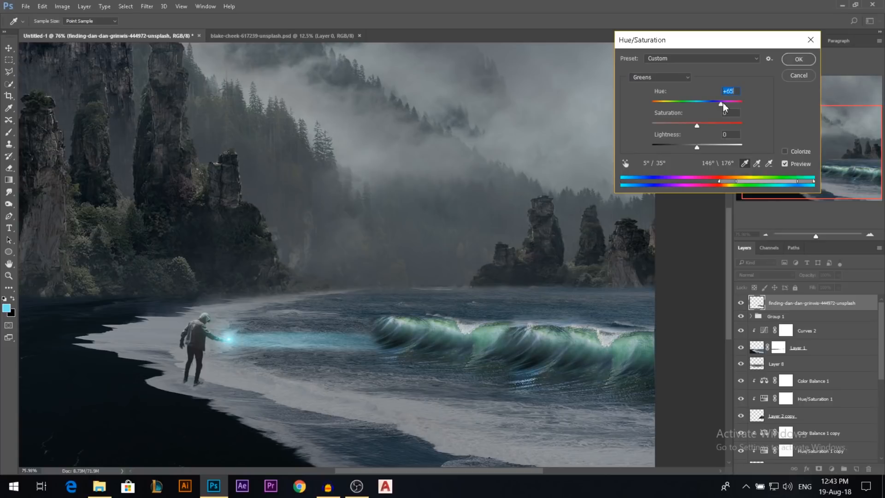
{"action": "left_click", "coordinate": [790, 61]}
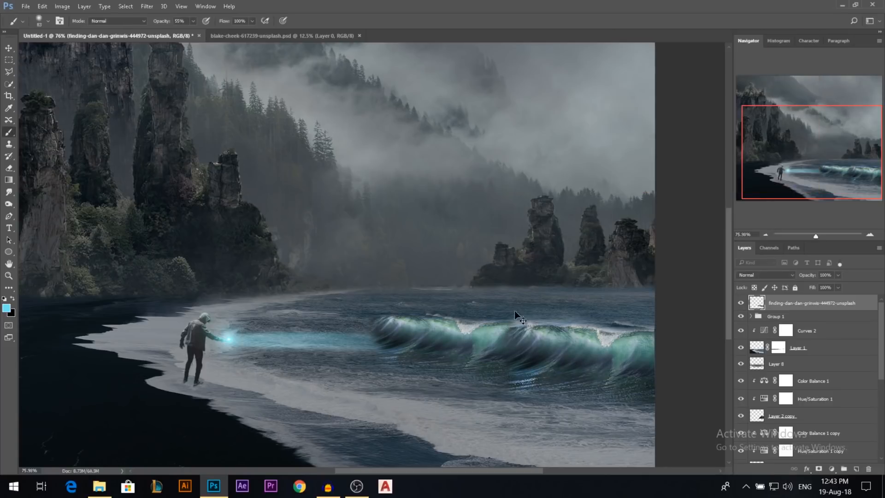
Nudge the hue of the wave's Greens slightly further toward blue with Hue/Saturation, widening the affected range to 36°/66° to 137°\168°
{"action": "key", "text": "ctrl+u"}
{"action": "left_click", "coordinate": [656, 77]}
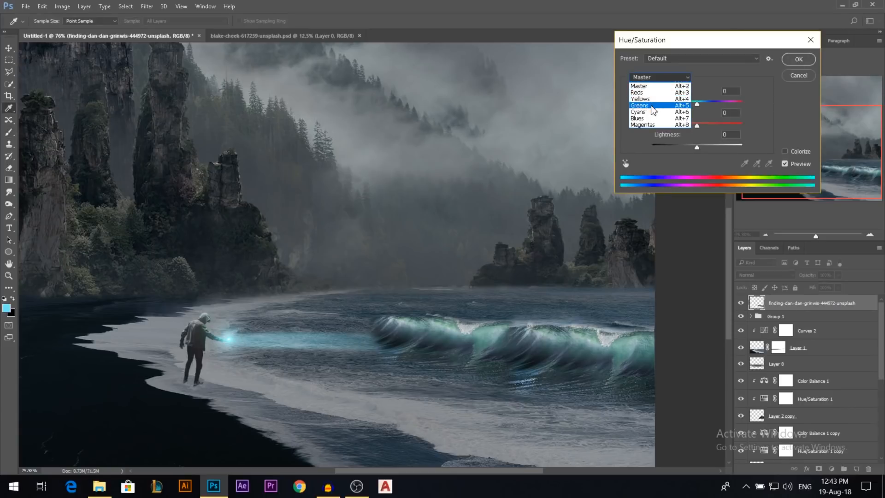
{"action": "left_click", "coordinate": [651, 107]}
{"action": "left_click_drag", "start_coordinate": [771, 180], "coordinate": [750, 181]}
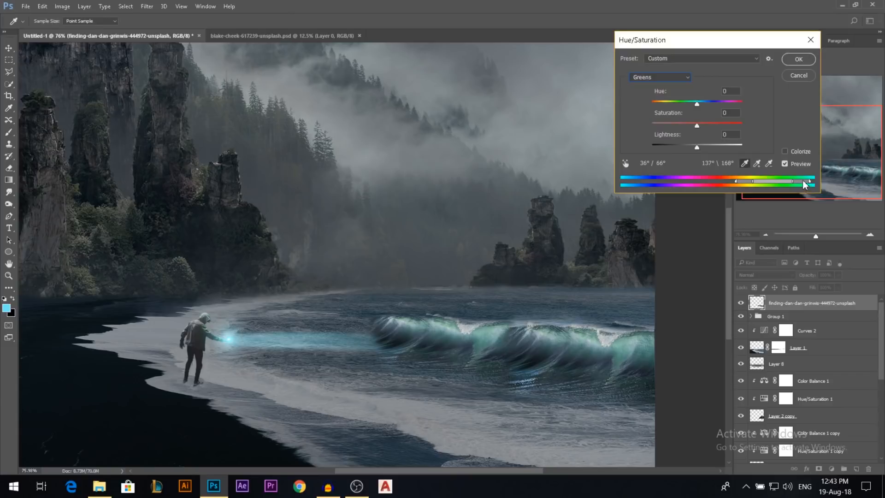
{"action": "left_click_drag", "start_coordinate": [696, 103], "coordinate": [700, 104]}
{"action": "left_click", "coordinate": [797, 59]}
{"action": "key", "text": "b"}
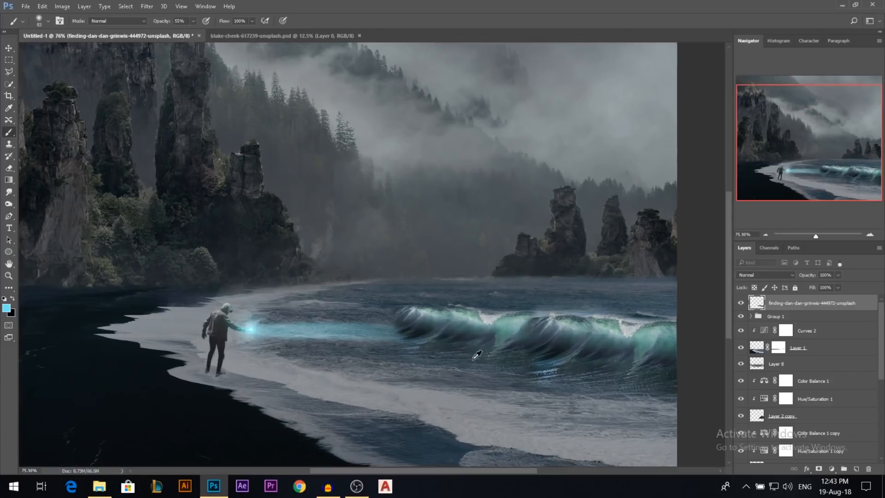
Brighten the wave's darker areas with the Dodge tool, set to the Shadows range at 35% exposure
{"action": "left_click", "coordinate": [8, 204]}
{"action": "left_click", "coordinate": [48, 204]}
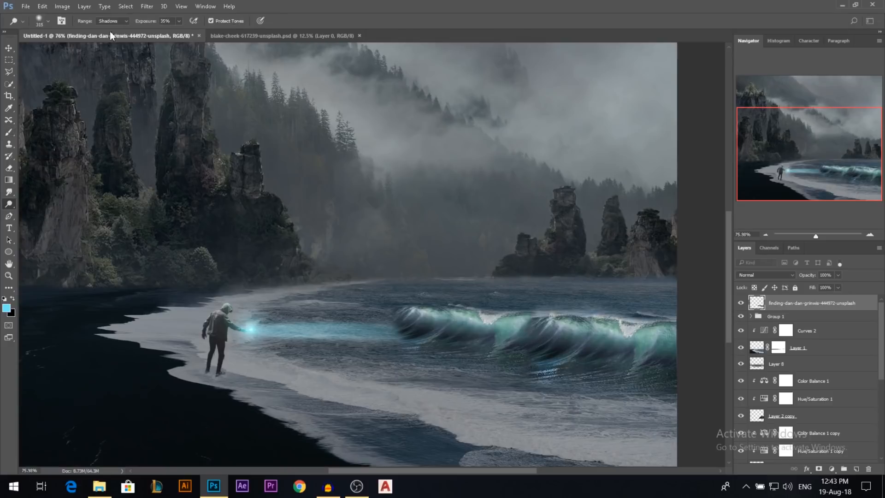
{"action": "left_click", "coordinate": [114, 29]}
{"action": "left_click_drag", "start_coordinate": [423, 253], "coordinate": [400, 253]}
{"action": "left_click", "coordinate": [111, 29]}
{"action": "left_click_drag", "start_coordinate": [483, 336], "coordinate": [465, 336]}
{"action": "mouse_move", "coordinate": [409, 327]}
{"action": "left_mouse_down"}
{"action": "mouse_move", "coordinate": [449, 335]}
{"action": "mouse_move", "coordinate": [352, 317]}
{"action": "mouse_move", "coordinate": [652, 350]}
{"action": "left_mouse_up"}
{"action": "left_click_drag", "start_coordinate": [576, 361], "coordinate": [560, 361]}
{"action": "mouse_move", "coordinate": [671, 359]}
{"action": "left_mouse_down"}
{"action": "mouse_move", "coordinate": [493, 349]}
{"action": "mouse_move", "coordinate": [310, 324]}
{"action": "left_mouse_up"}
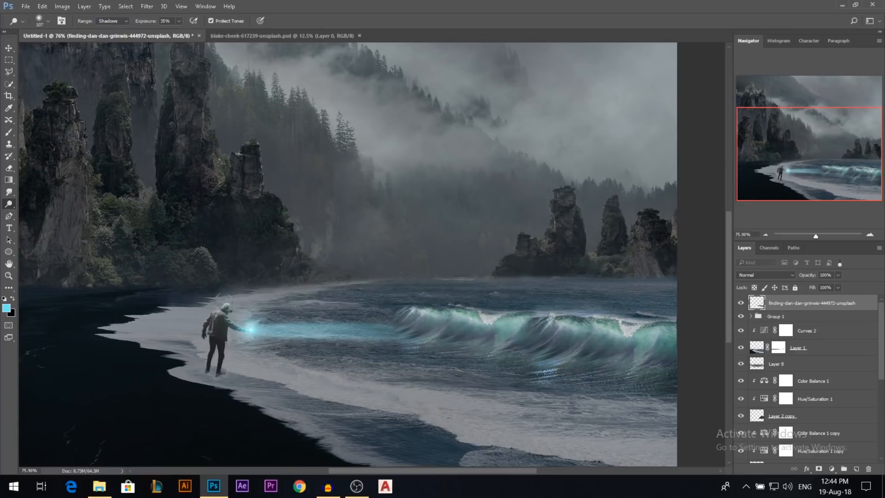
Shift the wave's midtones slightly toward blue and cyan with Color Balance
{"action": "scroll", "coordinate": [494, 321], "scroll_direction": "down", "scroll_amount": 4}
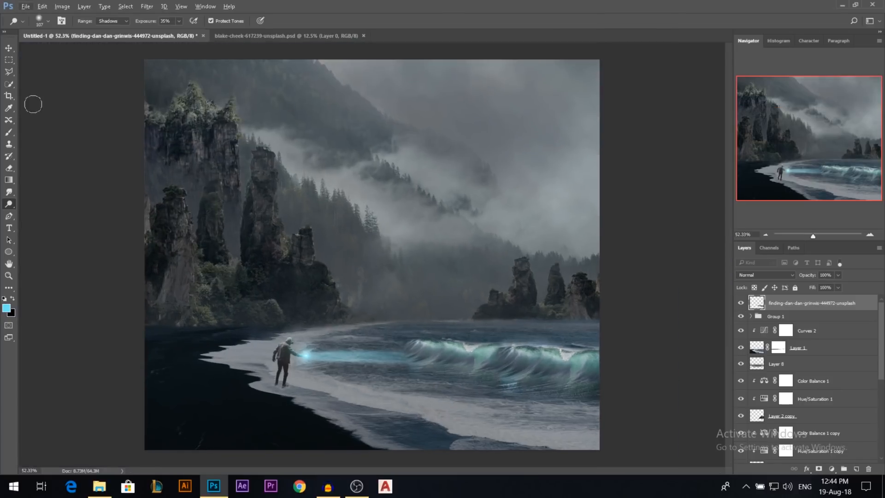
{"action": "left_click", "coordinate": [8, 49]}
{"action": "scroll", "coordinate": [400, 358], "scroll_direction": "up", "scroll_amount": 4}
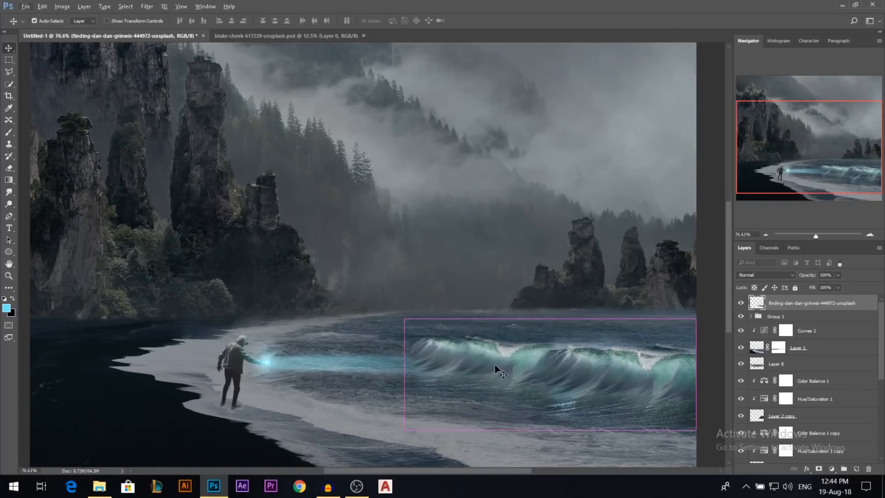
{"action": "key", "text": "ctrl+b"}
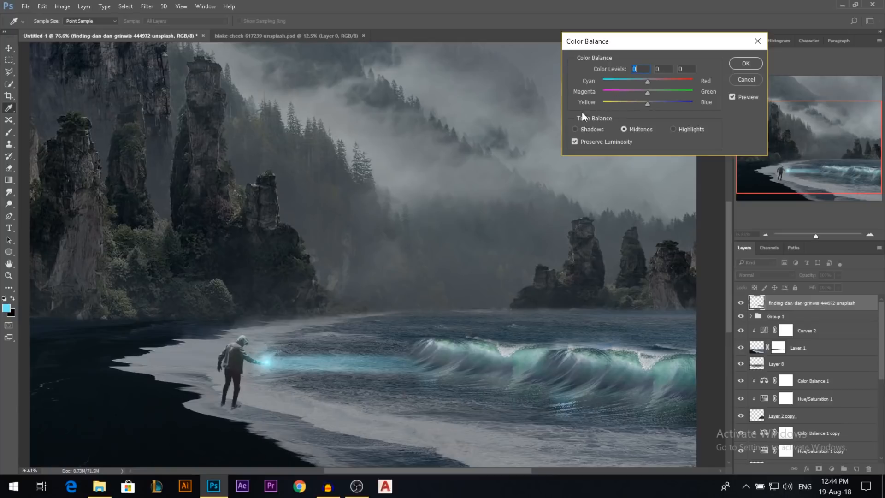
{"action": "left_click", "coordinate": [649, 103]}
{"action": "left_click", "coordinate": [645, 81]}
{"action": "left_click", "coordinate": [746, 63]}
{"action": "key", "text": "v"}
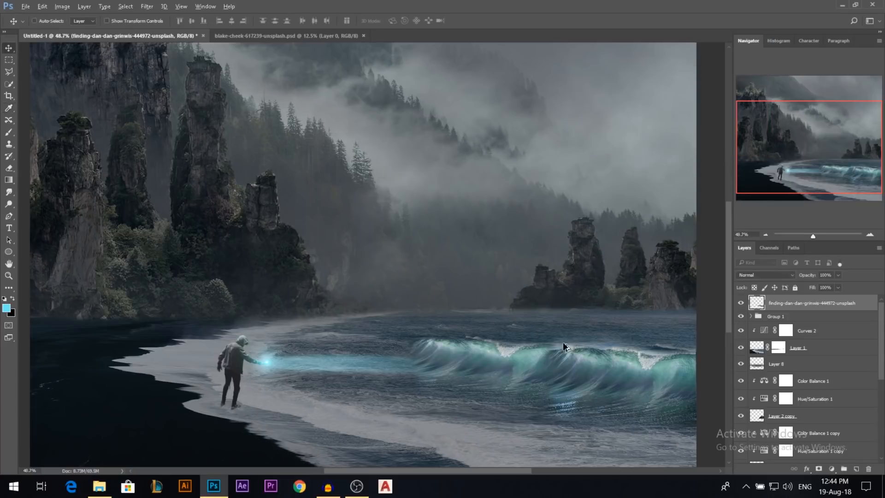
Add a new layer above the wave and set the foreground colour to pale cyan d1f1f2
{"action": "scroll", "coordinate": [562, 341], "scroll_direction": "down", "scroll_amount": 5}
{"action": "scroll", "coordinate": [443, 350], "scroll_direction": "up", "scroll_amount": 4}
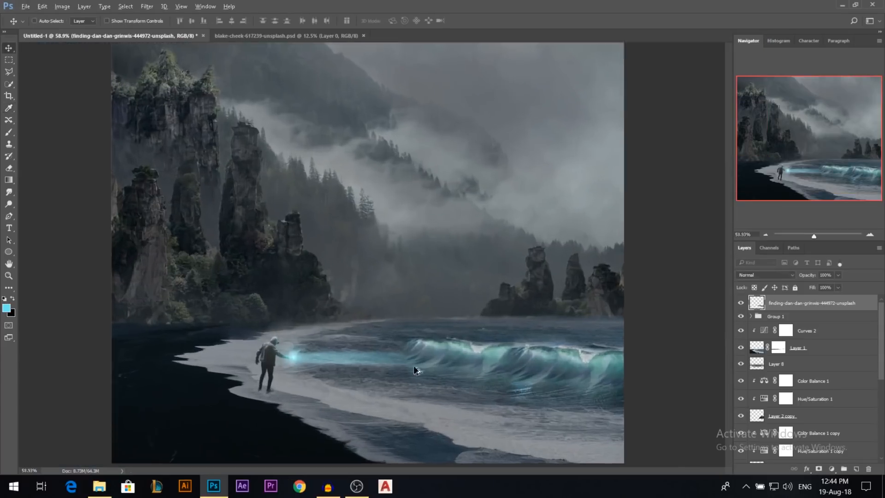
{"action": "scroll", "coordinate": [544, 370], "scroll_direction": "up", "scroll_amount": 3}
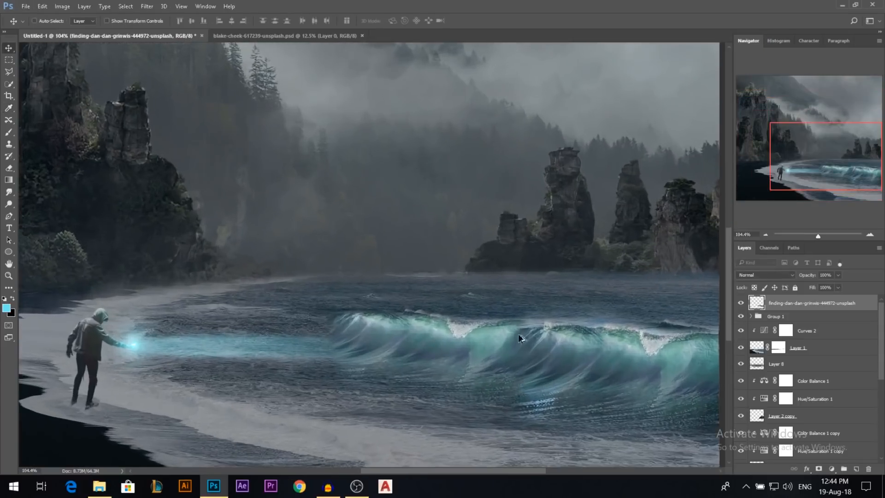
{"action": "scroll", "coordinate": [453, 313], "scroll_direction": "up", "scroll_amount": 2}
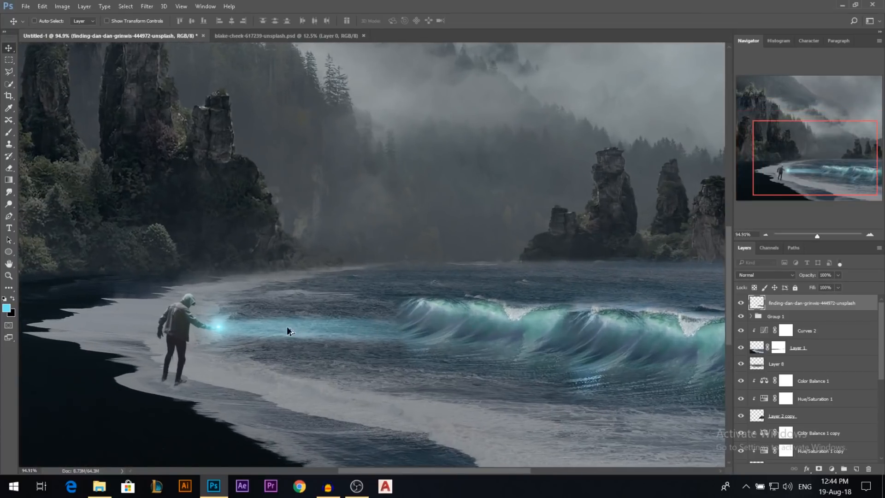
{"action": "left_click", "coordinate": [856, 469]}
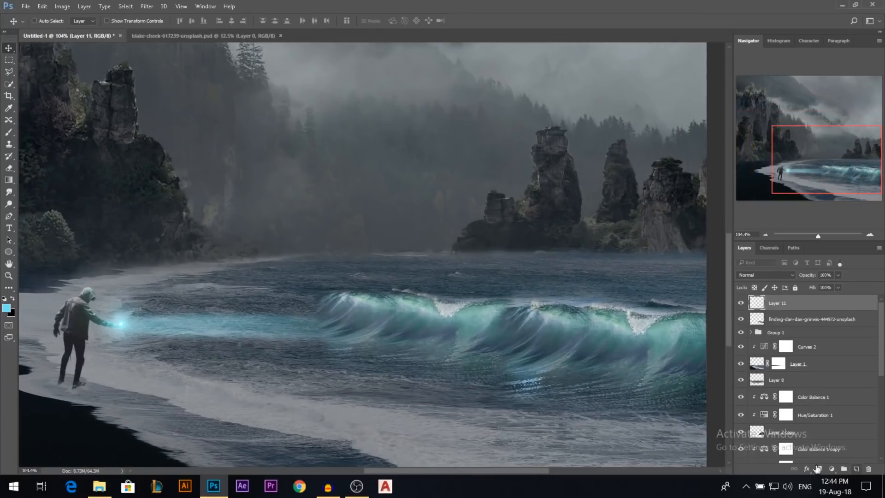
{"action": "left_click", "coordinate": [6, 309]}
{"action": "left_click", "coordinate": [425, 309]}
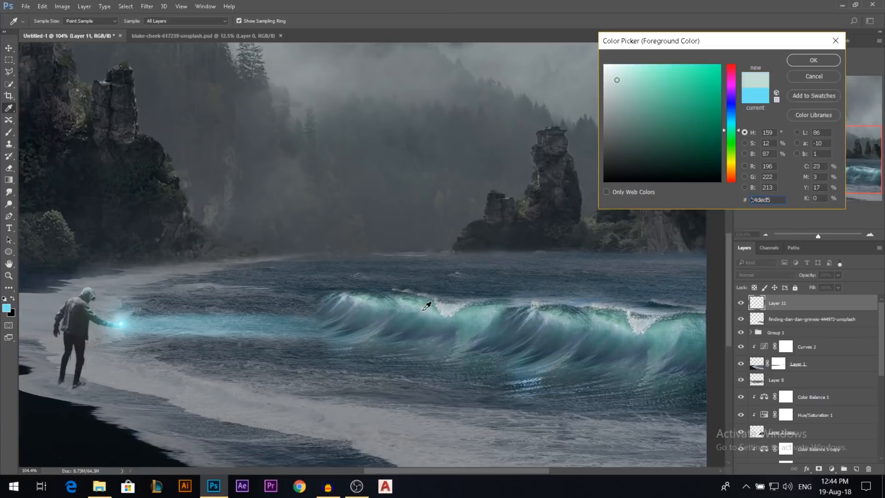
{"action": "left_click", "coordinate": [619, 70]}
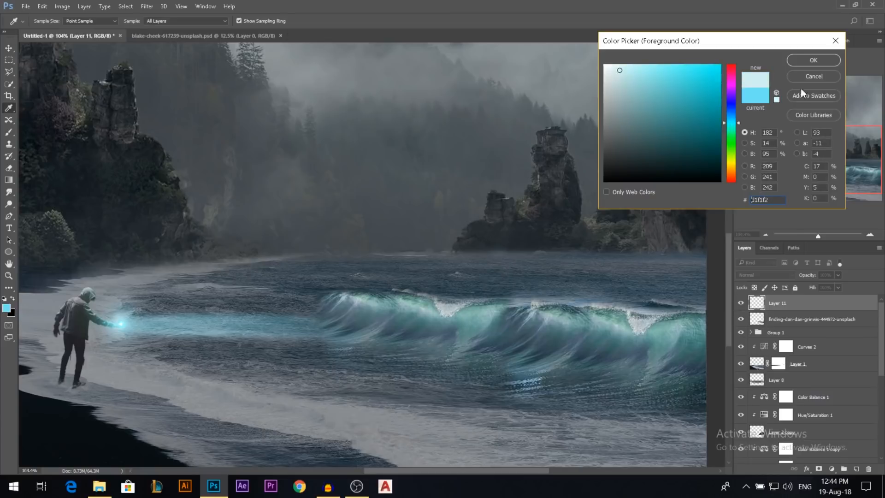
{"action": "left_click", "coordinate": [804, 63]}
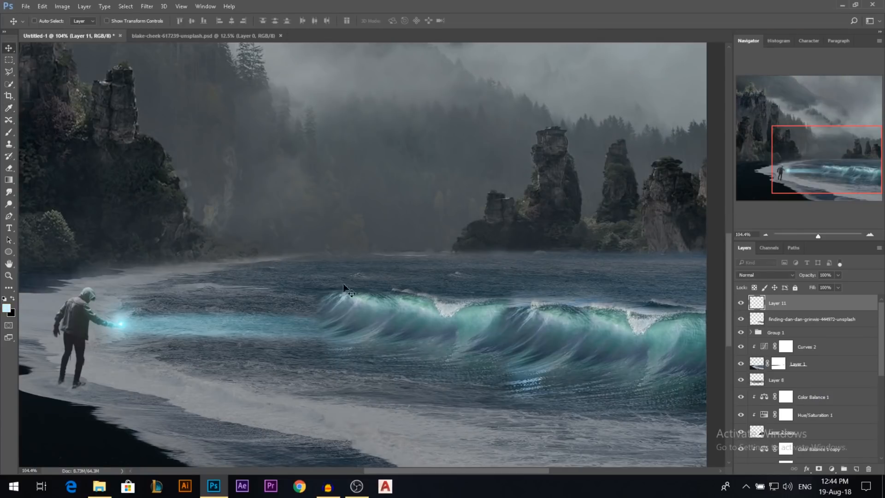
Paint pale spray along the right part of the wave's crest with the 750 px splash brush preset, scaled down, at 55% opacity
{"action": "left_click", "coordinate": [8, 132]}
{"action": "right_click", "coordinate": [364, 236]}
{"action": "scroll", "coordinate": [502, 373], "scroll_direction": "down", "scroll_amount": 2}
{"action": "scroll", "coordinate": [502, 373], "scroll_direction": "down", "scroll_amount": 3}
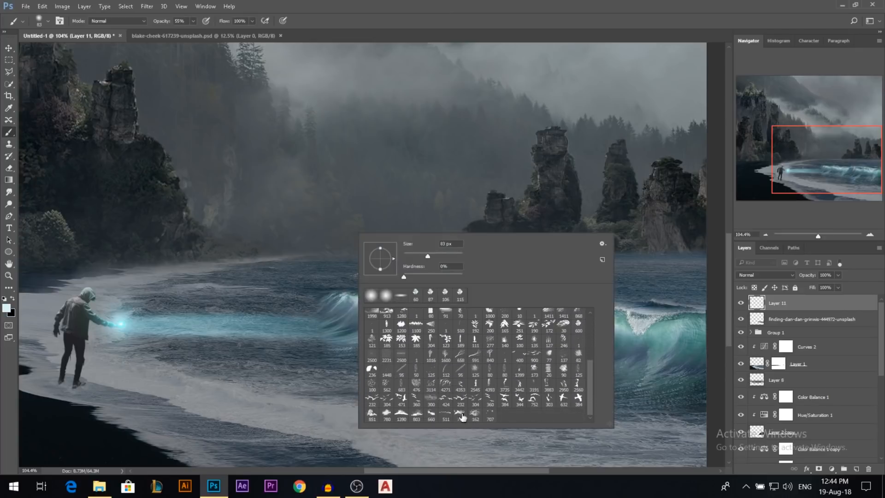
{"action": "left_click", "coordinate": [463, 417]}
{"action": "left_click", "coordinate": [658, 319]}
{"action": "left_click_drag", "start_coordinate": [659, 318], "coordinate": [536, 313]}
{"action": "left_click", "coordinate": [598, 308]}
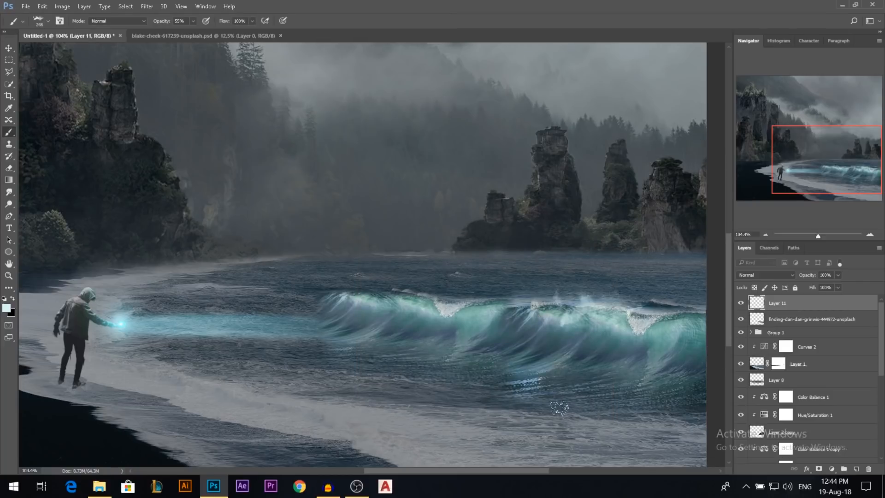
{"action": "key", "text": "ctrl+z"}
{"action": "left_click_drag", "start_coordinate": [594, 310], "coordinate": [582, 309]}
{"action": "left_click", "coordinate": [576, 302]}
Add smaller touches of spray along the middle and left parts of the wave's crest with a reduced splash brush
{"action": "left_click_drag", "start_coordinate": [509, 321], "coordinate": [531, 321]}
{"action": "left_click", "coordinate": [440, 301]}
{"action": "scroll", "coordinate": [318, 302], "scroll_direction": "down", "scroll_amount": 4}
{"action": "key", "text": "ctrl+z"}
{"action": "left_click_drag", "start_coordinate": [430, 304], "coordinate": [397, 303]}
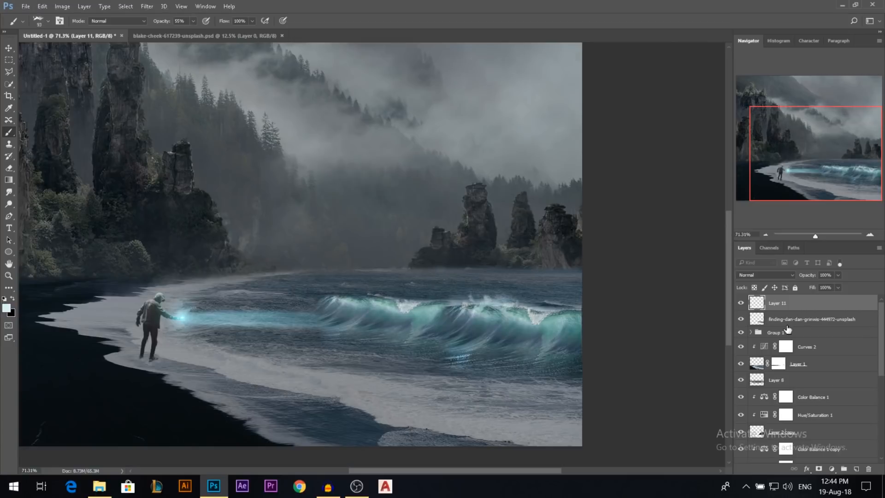
Add a new layer directly above Group 1, beneath the wave, and paint larger spray rising behind the crest's left half
{"action": "left_click", "coordinate": [795, 330]}
{"action": "left_click", "coordinate": [855, 469]}
{"action": "mouse_move", "coordinate": [383, 310]}
{"action": "left_mouse_down"}
{"action": "mouse_move", "coordinate": [469, 291]}
{"action": "mouse_move", "coordinate": [390, 316]}
{"action": "mouse_move", "coordinate": [406, 307]}
{"action": "left_mouse_up"}
{"action": "left_click", "coordinate": [386, 306]}
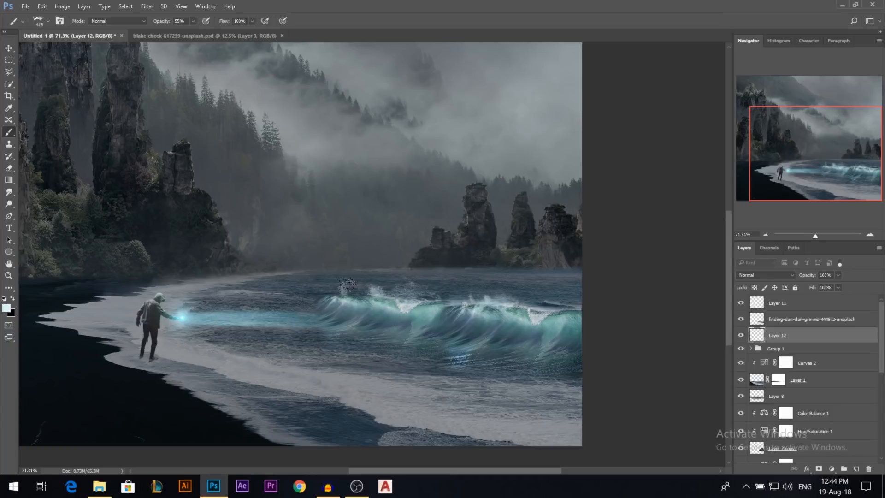
Paint spray behind the wave's left end and its far right edge with the 851 px splash brush preset, scaled down
{"action": "right_click", "coordinate": [405, 281]}
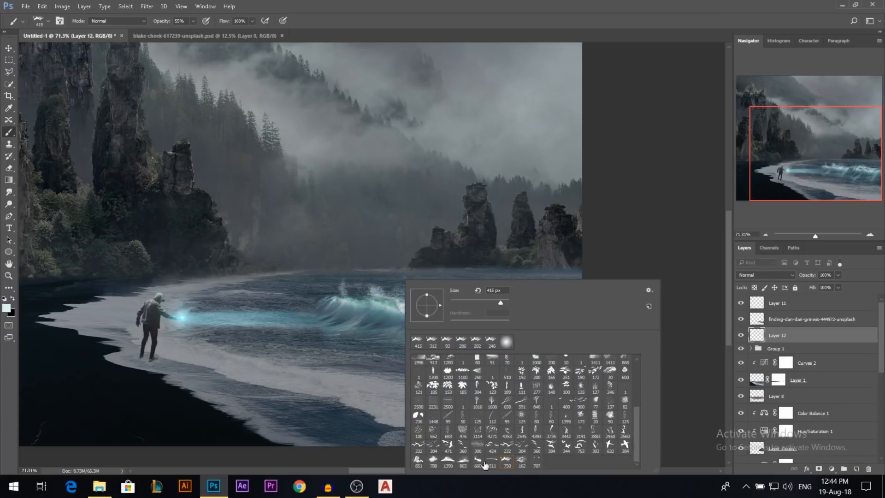
{"action": "left_click", "coordinate": [440, 462]}
{"action": "mouse_move", "coordinate": [351, 307]}
{"action": "left_mouse_down"}
{"action": "mouse_move", "coordinate": [281, 308]}
{"action": "mouse_move", "coordinate": [306, 303]}
{"action": "left_mouse_up"}
{"action": "left_click", "coordinate": [300, 290]}
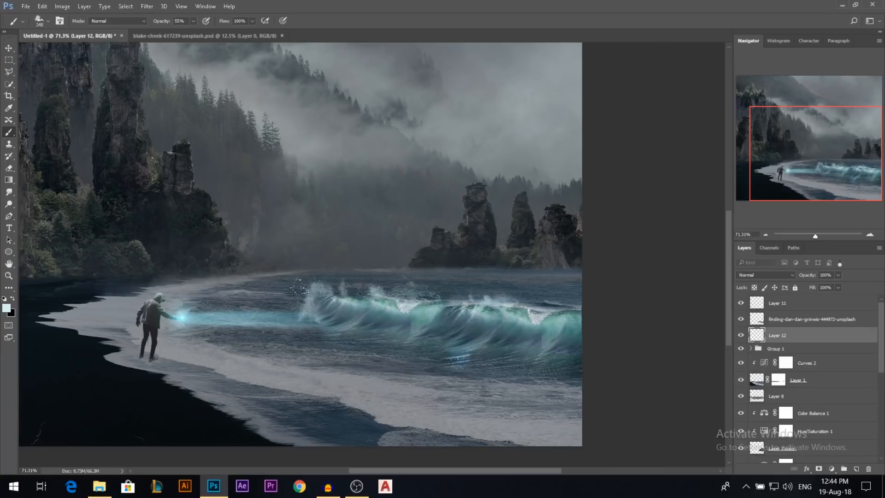
{"action": "key", "text": "ctrl+z"}
{"action": "left_click", "coordinate": [303, 299]}
{"action": "key", "text": "ctrl+z"}
{"action": "left_click", "coordinate": [349, 298]}
{"action": "left_click_drag", "start_coordinate": [457, 314], "coordinate": [505, 307]}
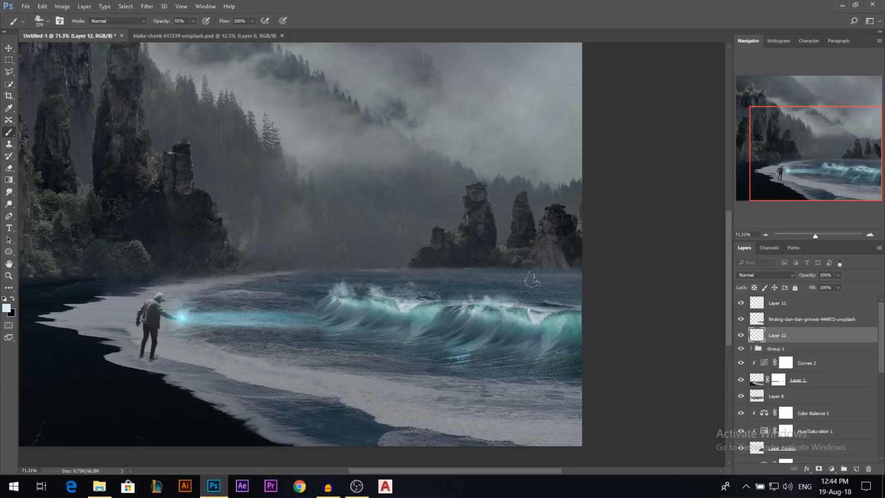
{"action": "left_click", "coordinate": [565, 294]}
Select the topmost spray layer and choose the 511 px splash brush preset
{"action": "left_click", "coordinate": [783, 308]}
{"action": "right_click", "coordinate": [636, 443]}
{"action": "left_click", "coordinate": [621, 461]}
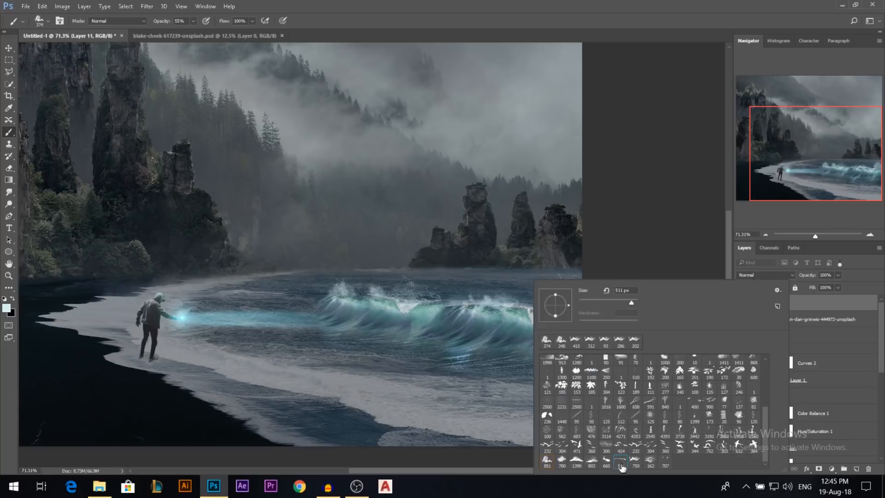
{"action": "key", "text": "Return"}
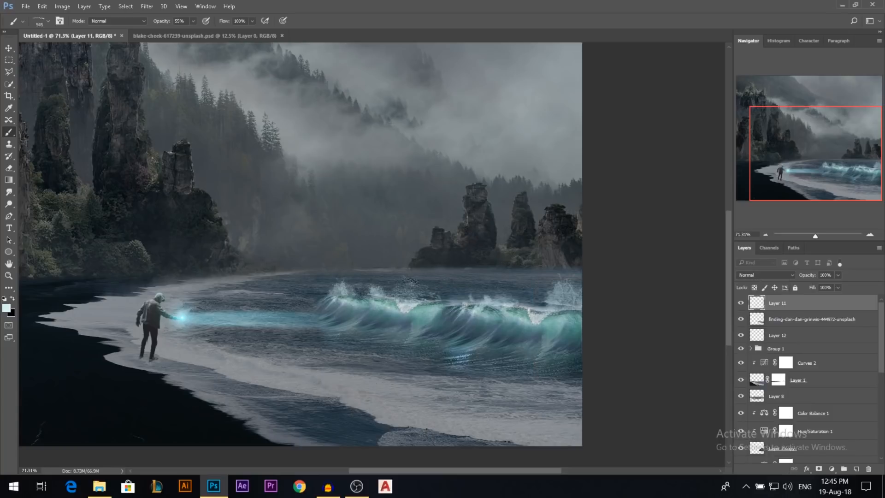
Compare the whole composite with and without the painted spray by hiding and reshowing Layer 11 and Layer 12
{"action": "scroll", "coordinate": [495, 359], "scroll_direction": "down", "scroll_amount": 4}
{"action": "scroll", "coordinate": [493, 362], "scroll_direction": "down", "scroll_amount": 1}
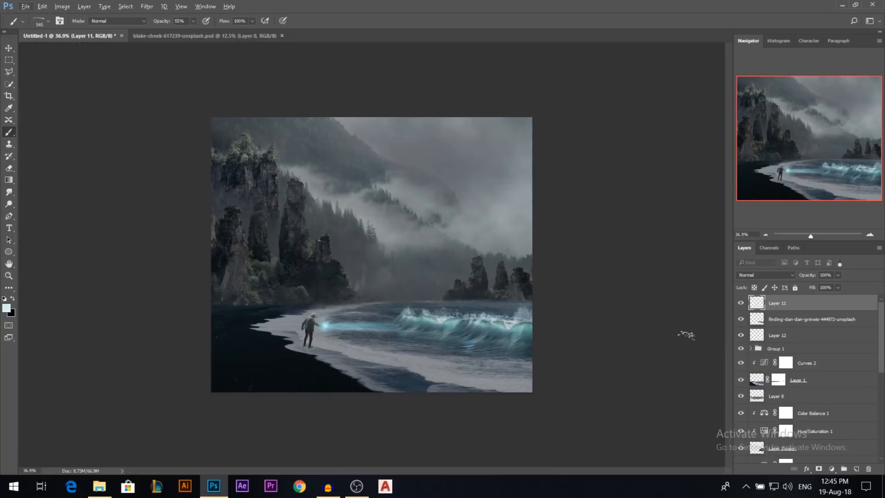
{"action": "left_click", "coordinate": [741, 335]}
{"action": "left_click", "coordinate": [740, 303]}
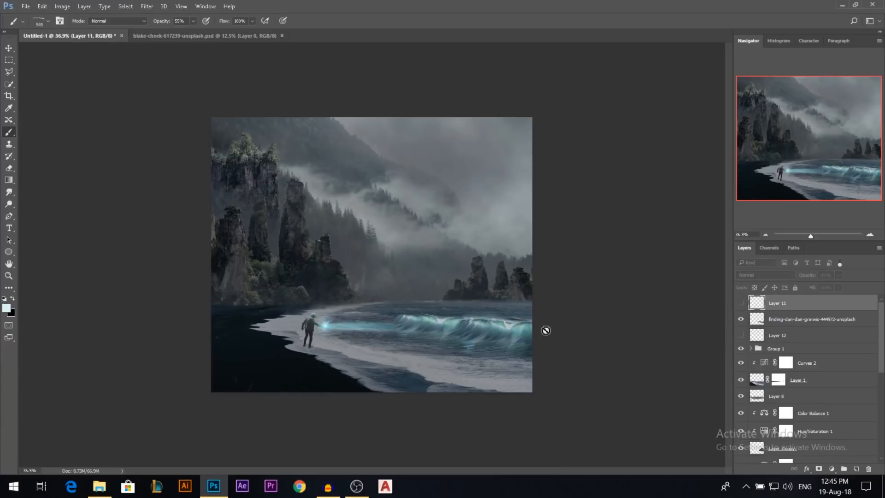
{"action": "scroll", "coordinate": [545, 328], "scroll_direction": "up", "scroll_amount": 3}
{"action": "left_click", "coordinate": [741, 303]}
{"action": "left_click", "coordinate": [741, 334]}
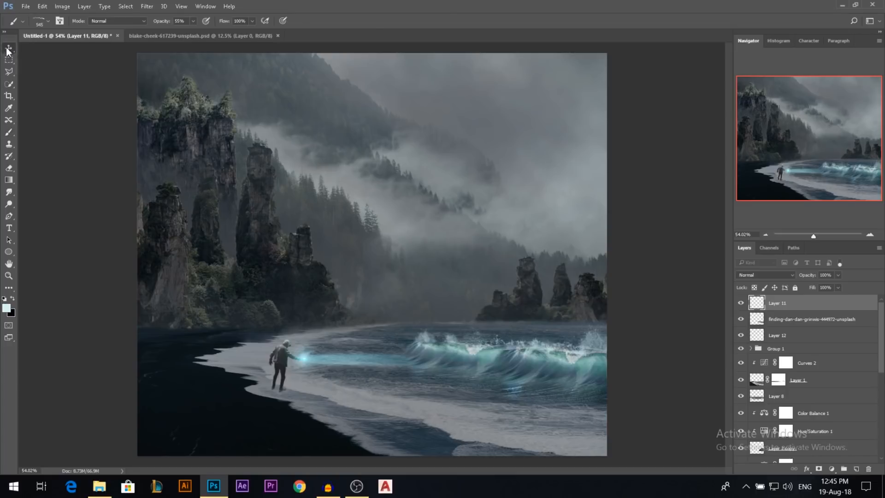
Duplicate the wave layer and place the copy directly beneath the original in the layer order
{"action": "key", "text": "v"}
{"action": "scroll", "coordinate": [491, 338], "scroll_direction": "down", "scroll_amount": 1}
{"action": "scroll", "coordinate": [491, 336], "scroll_direction": "up", "scroll_amount": 1}
{"action": "left_click", "coordinate": [597, 372], "text": "ctrl"}
{"action": "left_click_drag", "start_coordinate": [579, 380], "coordinate": [505, 364]}
{"action": "left_click_drag", "start_coordinate": [788, 318], "coordinate": [789, 339]}
Shrink the wave copy with Free Transform, rotate it about 11 degrees and position it as an extension of the wave's left end
{"action": "key", "text": "ctrl+t"}
{"action": "left_click_drag", "start_coordinate": [587, 348], "coordinate": [538, 347]}
{"action": "left_click_drag", "start_coordinate": [538, 310], "coordinate": [466, 364]}
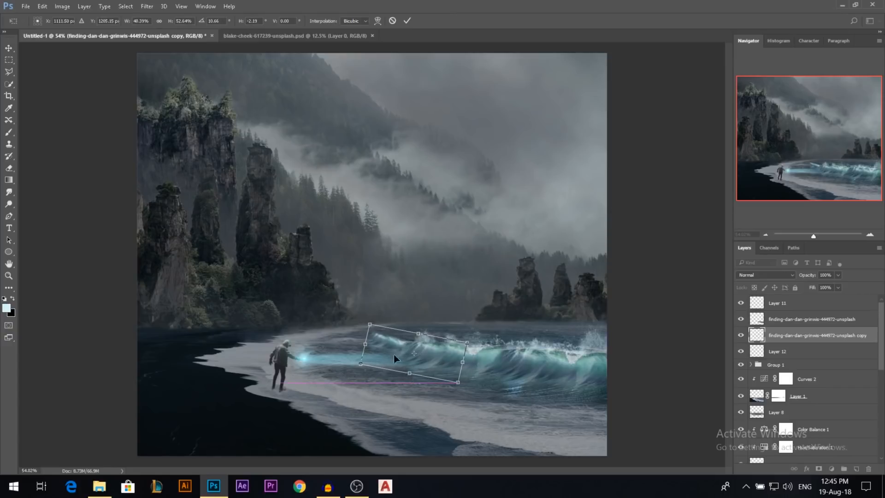
{"action": "left_click_drag", "start_coordinate": [370, 324], "coordinate": [361, 326]}
{"action": "key", "text": "Return"}
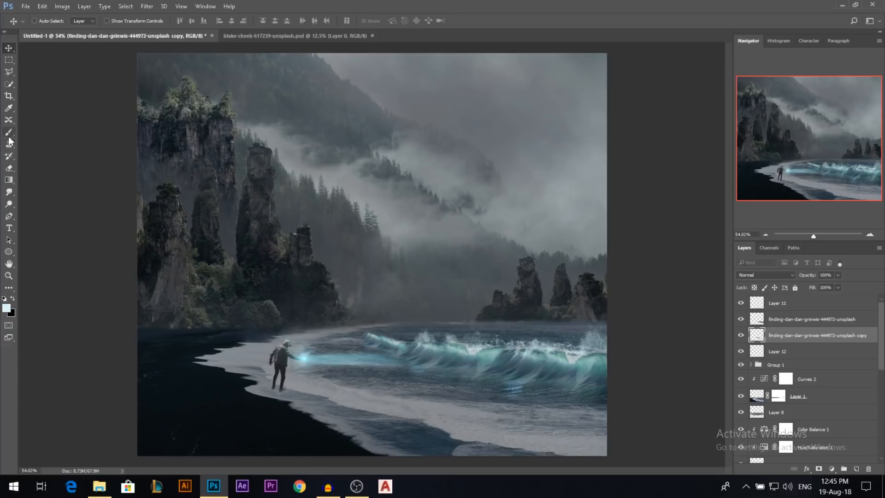
Erase the edges at the left end of the wave copy with the Eraser at 60% opacity
{"action": "left_click", "coordinate": [8, 168]}
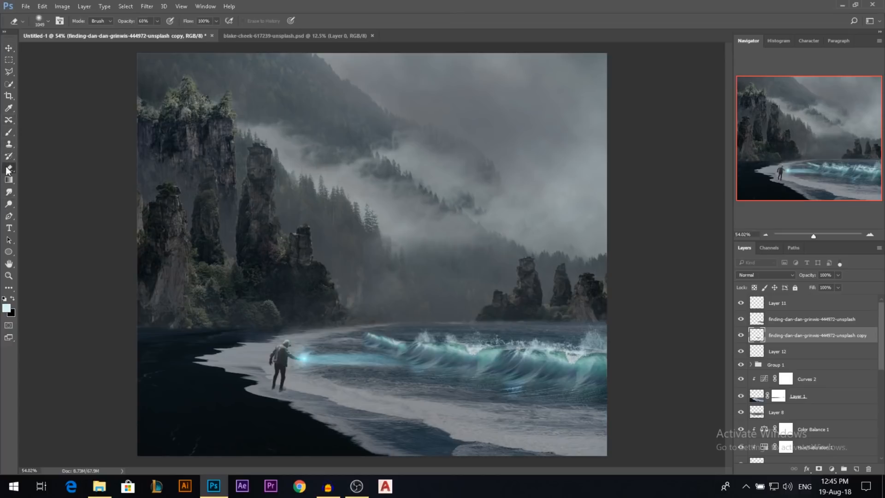
{"action": "left_click_drag", "start_coordinate": [326, 263], "coordinate": [249, 264]}
{"action": "left_click", "coordinate": [352, 317]}
{"action": "left_click_drag", "start_coordinate": [349, 314], "coordinate": [332, 314]}
{"action": "mouse_move", "coordinate": [360, 327]}
{"action": "left_mouse_down"}
{"action": "mouse_move", "coordinate": [359, 236]}
{"action": "mouse_move", "coordinate": [345, 306]}
{"action": "left_mouse_up"}
Stretch the wave copy with Free Transform and fit it against the original wave
{"action": "key", "text": "ctrl+t"}
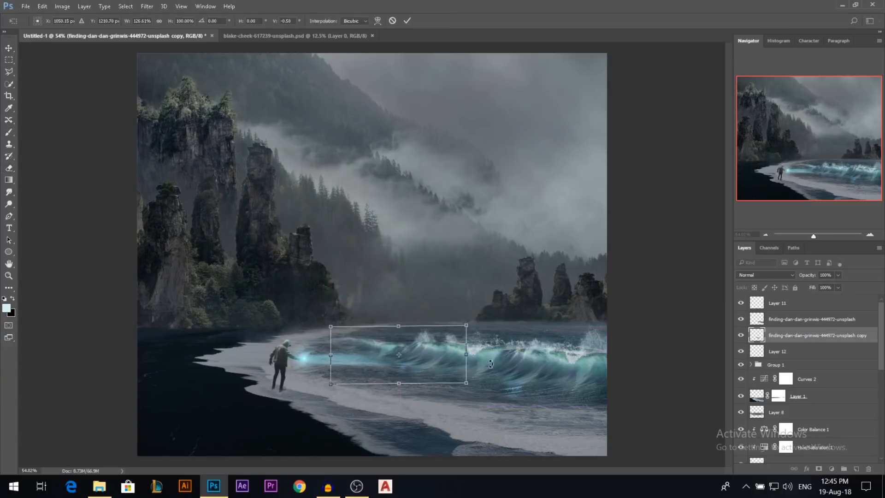
{"action": "left_click_drag", "start_coordinate": [453, 355], "coordinate": [495, 347]}
{"action": "key", "text": "Return"}
Select Layer 12, choose a splash brush and paint spray around the left end of the extended wave
{"action": "scroll", "coordinate": [486, 350], "scroll_direction": "down", "scroll_amount": 1}
{"action": "left_click", "coordinate": [795, 306]}
{"action": "key", "text": "b"}
{"action": "left_click", "coordinate": [393, 332]}
{"action": "left_click", "coordinate": [795, 353]}
{"action": "right_click", "coordinate": [444, 332]}
{"action": "left_click", "coordinate": [563, 462]}
{"action": "left_click_drag", "start_coordinate": [371, 351], "coordinate": [374, 336]}
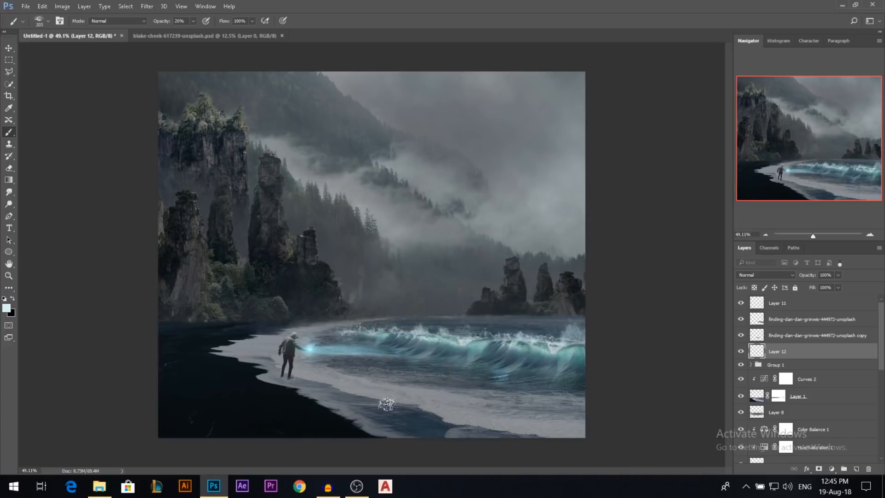
Group Layer 11, both wave layers and Layer 12 together
{"action": "key", "text": "v"}
{"action": "scroll", "coordinate": [474, 363], "scroll_direction": "down", "scroll_amount": 2}
{"action": "scroll", "coordinate": [438, 338], "scroll_direction": "up", "scroll_amount": 3}
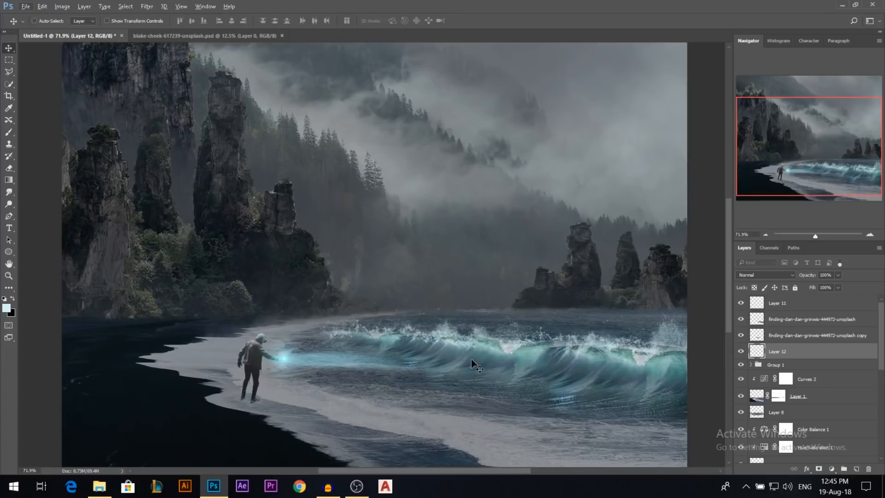
{"action": "scroll", "coordinate": [466, 357], "scroll_direction": "up", "scroll_amount": 2}
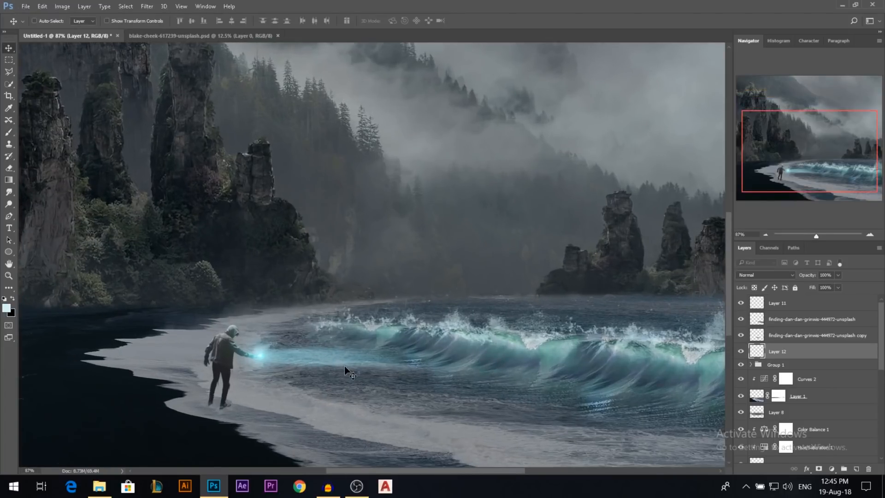
{"action": "left_click", "coordinate": [786, 306], "text": "shift"}
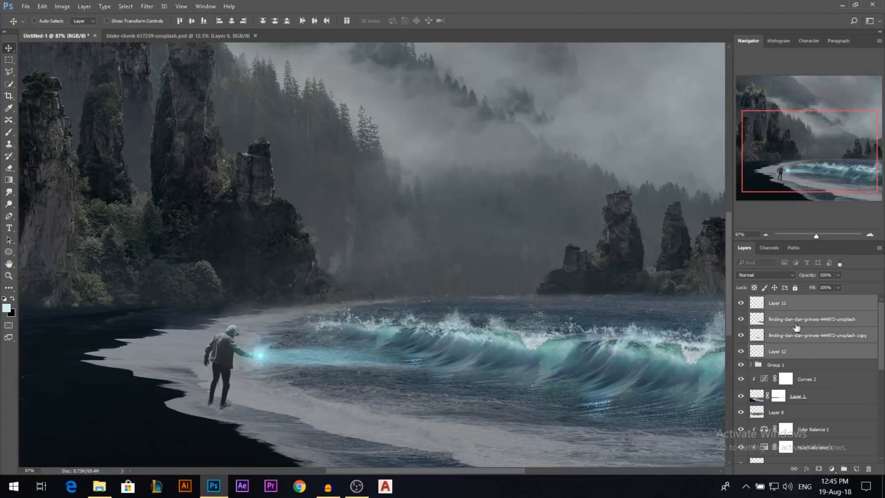
{"action": "key", "text": "ctrl+g"}
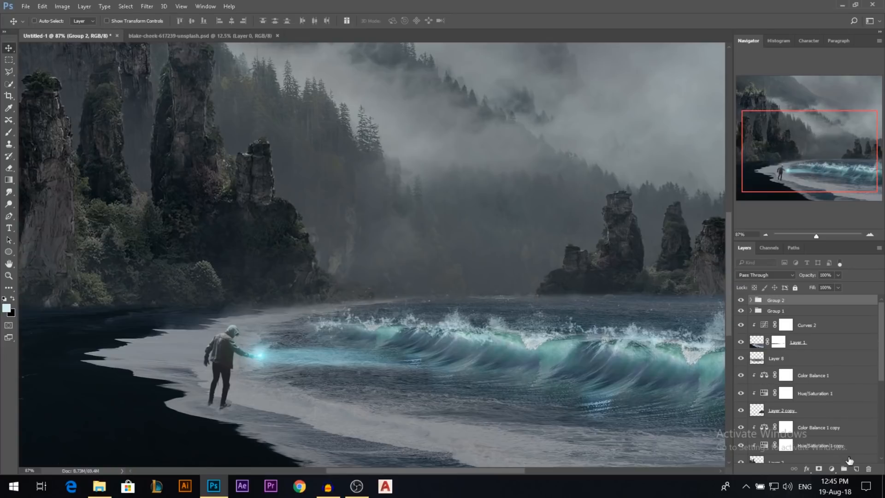
Add a new layer above the wave group and set its blend mode to Overlay
{"action": "key", "text": "ctrl+shift+alt+n"}
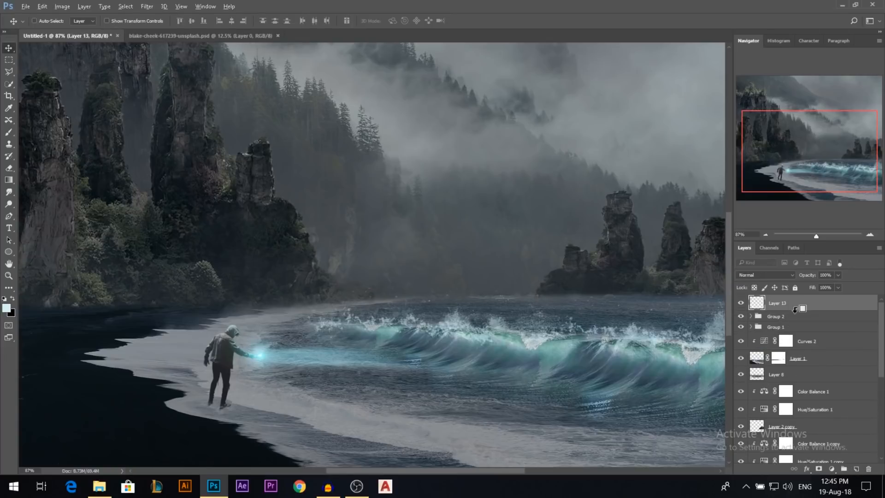
{"action": "left_click", "coordinate": [767, 277]}
{"action": "left_click", "coordinate": [765, 364]}
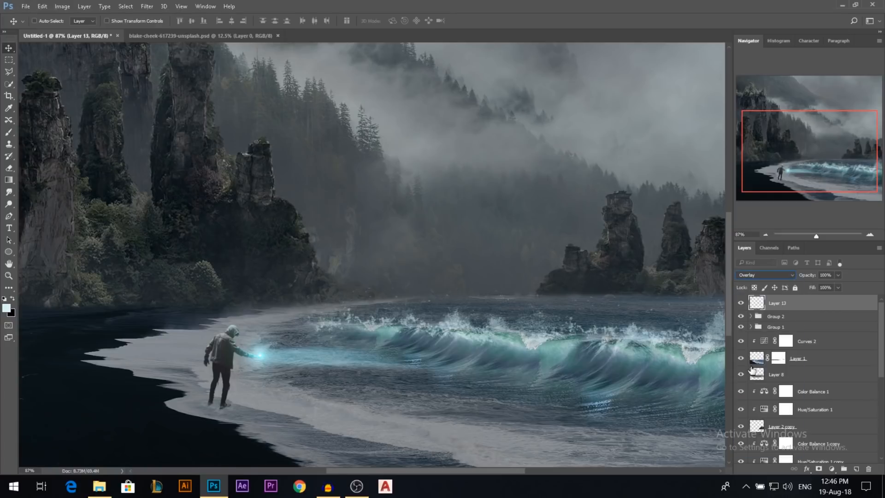
Set the foreground colour to light cyan and choose a small soft round brush at 20% opacity
{"action": "left_click", "coordinate": [7, 310]}
{"action": "left_click", "coordinate": [629, 66]}
{"action": "left_click", "coordinate": [810, 59]}
{"action": "left_click", "coordinate": [9, 132]}
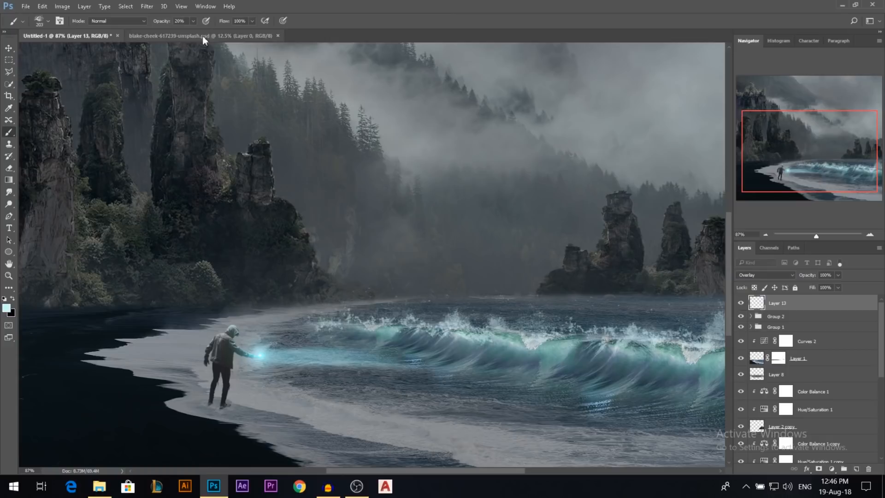
{"action": "right_click", "coordinate": [300, 300]}
{"action": "left_click", "coordinate": [382, 306]}
{"action": "left_click_drag", "start_coordinate": [265, 321], "coordinate": [232, 320]}
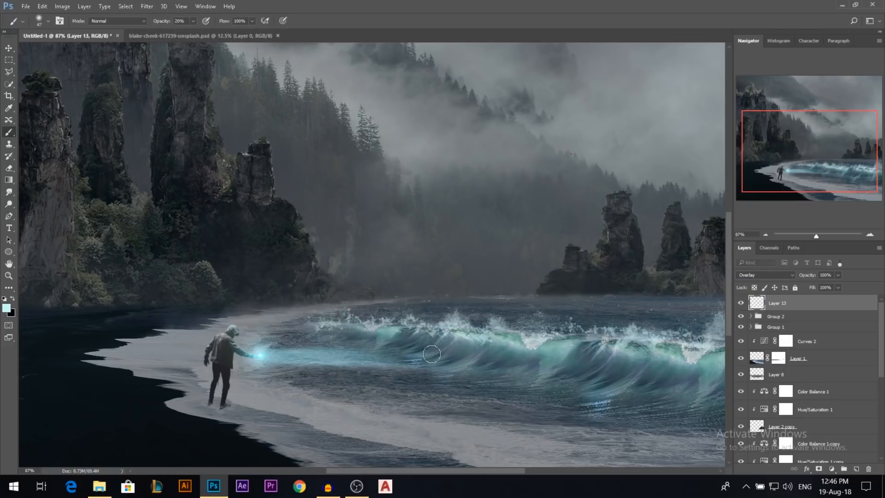
Paint a cyan glow over the left and middle of the breaking wave and along the light beam
{"action": "left_click_drag", "start_coordinate": [395, 343], "coordinate": [570, 360]}
{"action": "left_click_drag", "start_coordinate": [361, 331], "coordinate": [616, 374]}
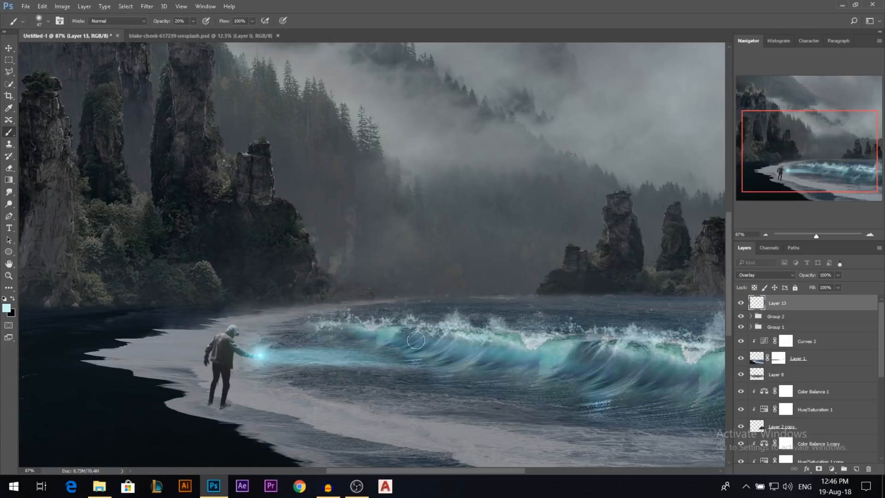
{"action": "left_click_drag", "start_coordinate": [440, 351], "coordinate": [454, 356]}
{"action": "mouse_move", "coordinate": [479, 360]}
{"action": "left_mouse_down"}
{"action": "mouse_move", "coordinate": [374, 368]}
{"action": "mouse_move", "coordinate": [460, 363]}
{"action": "left_mouse_up"}
{"action": "mouse_move", "coordinate": [406, 366]}
{"action": "left_mouse_down"}
{"action": "mouse_move", "coordinate": [348, 365]}
{"action": "mouse_move", "coordinate": [348, 381]}
{"action": "mouse_move", "coordinate": [523, 355]}
{"action": "left_mouse_up"}
{"action": "left_click_drag", "start_coordinate": [396, 337], "coordinate": [381, 349]}
{"action": "left_click_drag", "start_coordinate": [457, 345], "coordinate": [448, 345]}
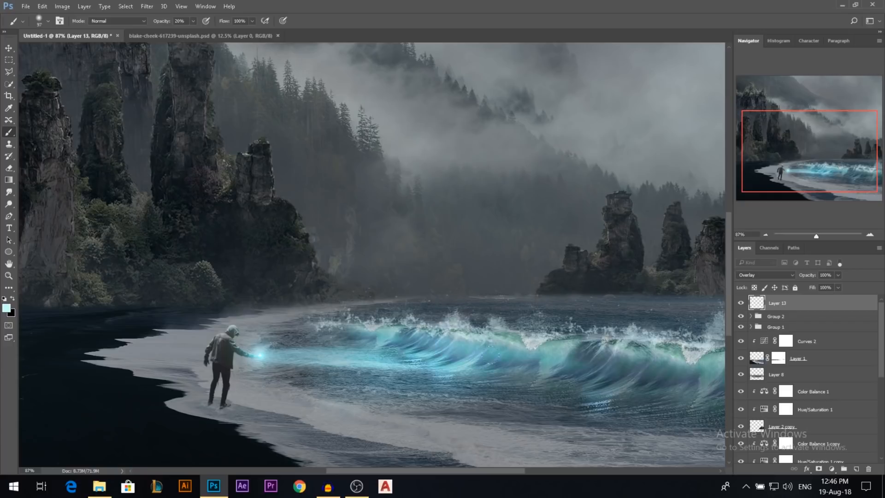
Enlarge the soft brush and paint a wider cyan glow over the water in front of the wave and along its crest
{"action": "key", "text": "bracketright"}
{"action": "key", "text": "bracketright"}
{"action": "key", "text": "bracketright"}
{"action": "left_click_drag", "start_coordinate": [364, 406], "coordinate": [461, 410]}
{"action": "scroll", "coordinate": [428, 394], "scroll_direction": "down", "scroll_amount": 1}
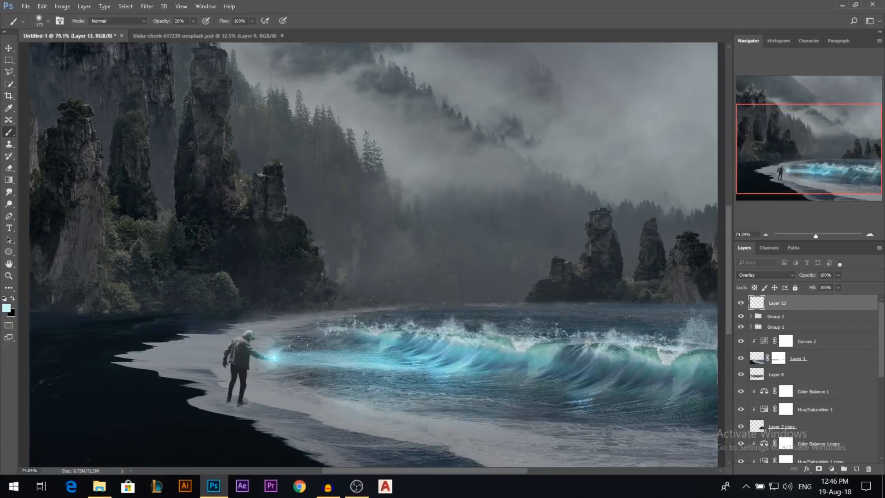
{"action": "left_click_drag", "start_coordinate": [316, 317], "coordinate": [521, 344]}
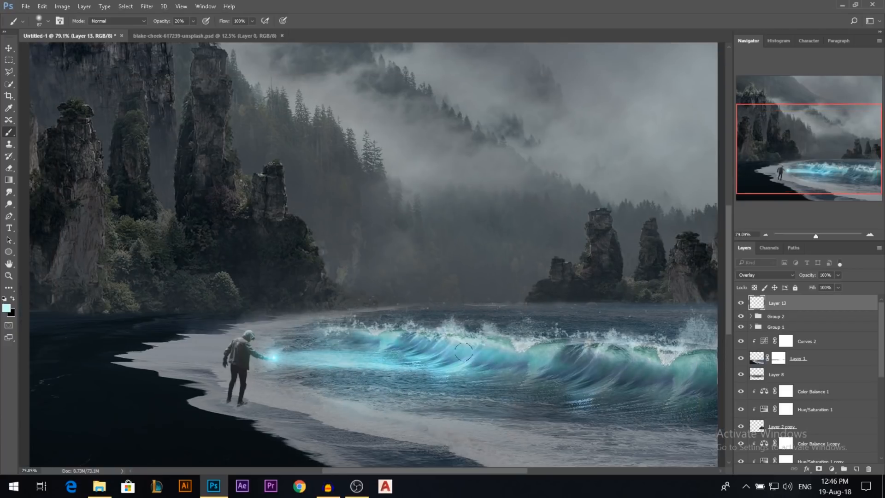
{"action": "left_click_drag", "start_coordinate": [814, 276], "coordinate": [807, 277]}
Add a new layer on top of the stack and change the background colour to white
{"action": "left_click", "coordinate": [854, 467]}
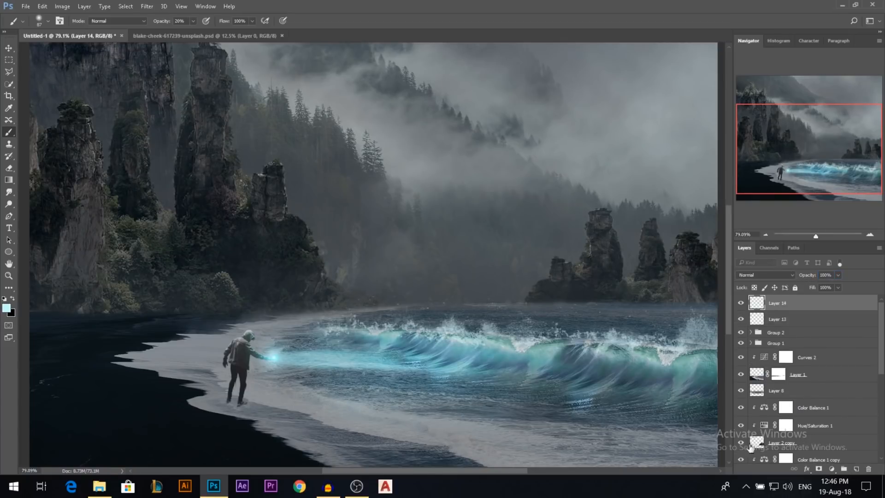
{"action": "left_click", "coordinate": [13, 314]}
{"action": "left_click_drag", "start_coordinate": [654, 127], "coordinate": [605, 61]}
{"action": "left_click", "coordinate": [809, 62]}
Set the new layer to Overlay and paint soft white highlights across the breaking wave at 13% brush opacity
{"action": "left_click_drag", "start_coordinate": [462, 349], "coordinate": [450, 349]}
{"action": "left_click_drag", "start_coordinate": [168, 24], "coordinate": [165, 25]}
{"action": "left_click", "coordinate": [761, 275]}
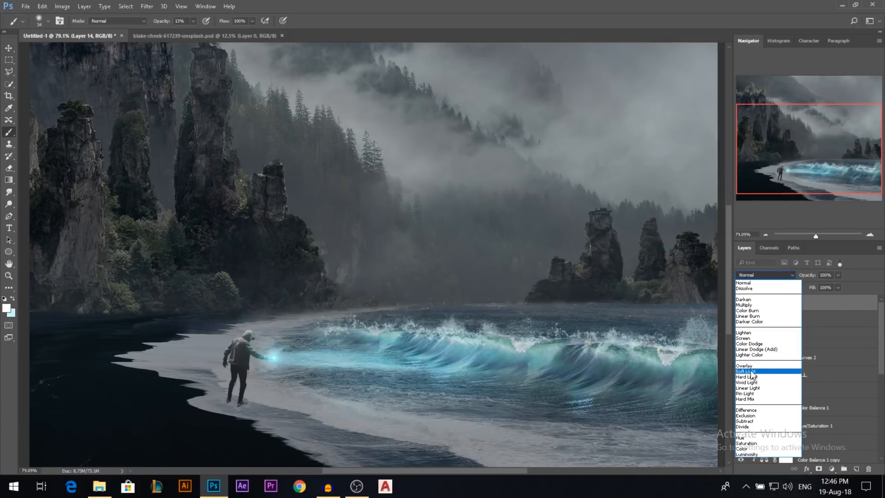
{"action": "left_click", "coordinate": [751, 366]}
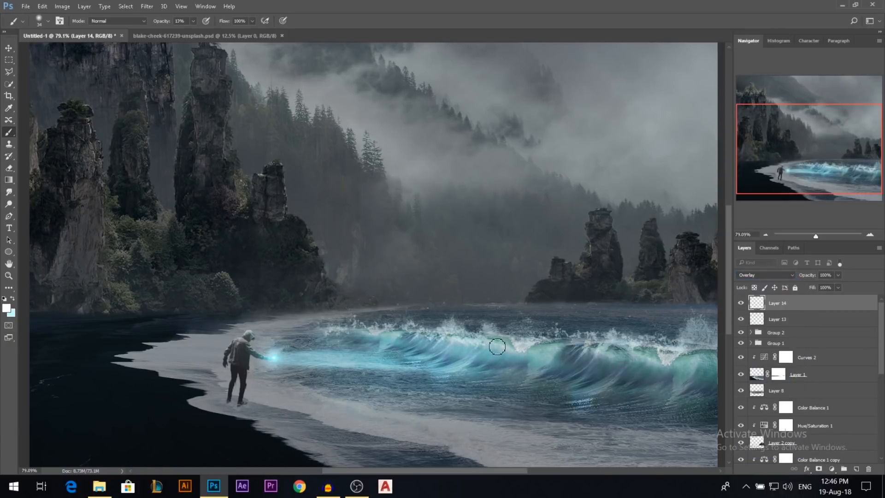
{"action": "mouse_move", "coordinate": [523, 359]}
{"action": "left_mouse_down"}
{"action": "mouse_move", "coordinate": [630, 364]}
{"action": "mouse_move", "coordinate": [574, 363]}
{"action": "mouse_move", "coordinate": [595, 364]}
{"action": "left_mouse_up"}
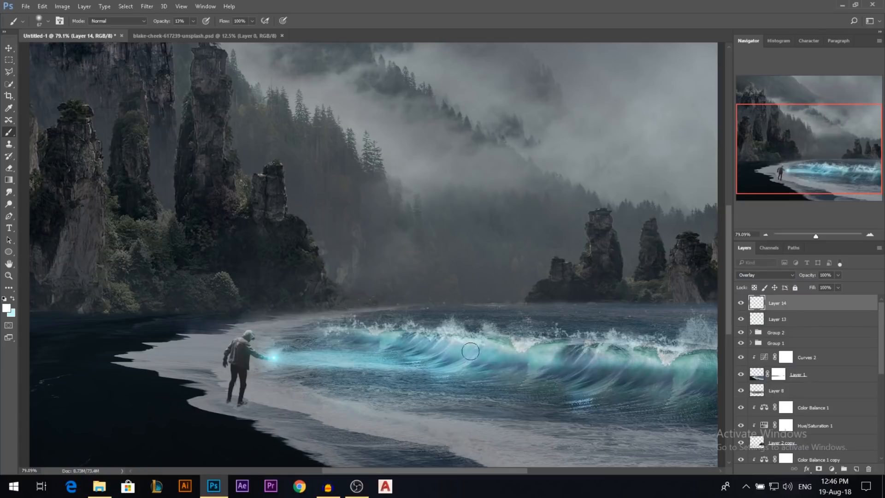
Compare the whole composite with and without the white highlights by hiding and reshowing Layer 14
{"action": "scroll", "coordinate": [499, 334], "scroll_direction": "down", "scroll_amount": 3}
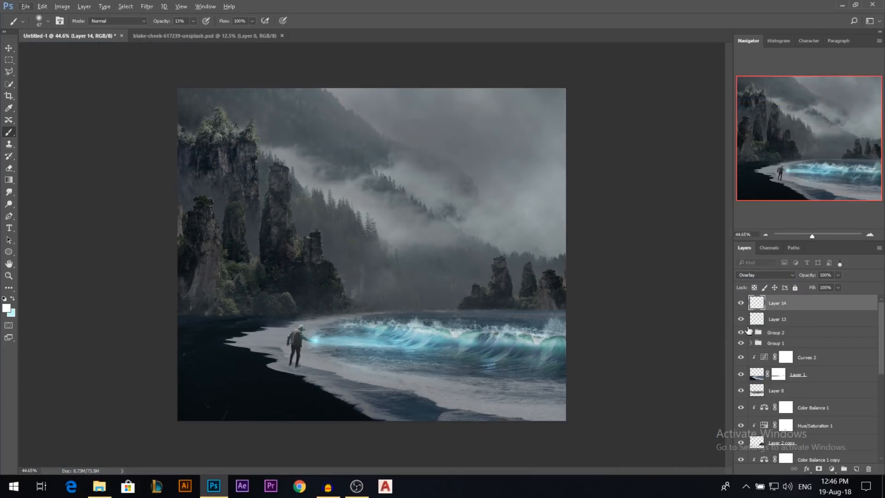
{"action": "left_click", "coordinate": [740, 303]}
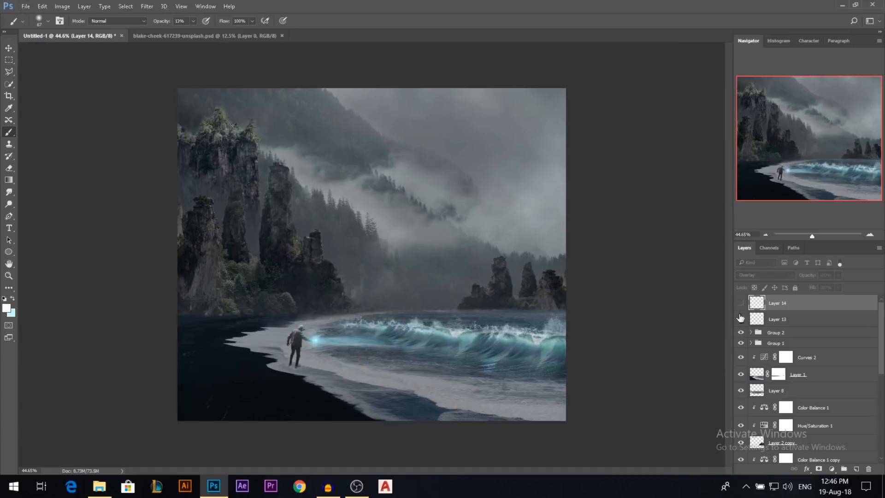
{"action": "left_click", "coordinate": [740, 303]}
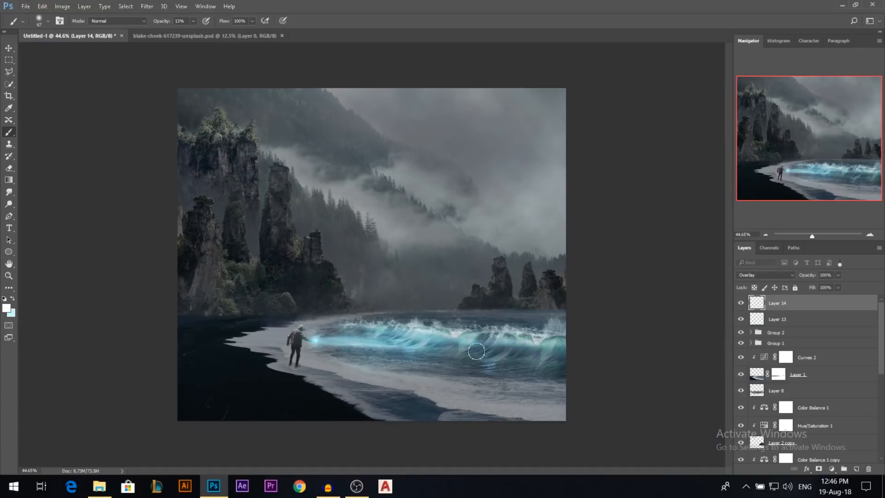
{"action": "left_click", "coordinate": [7, 52]}
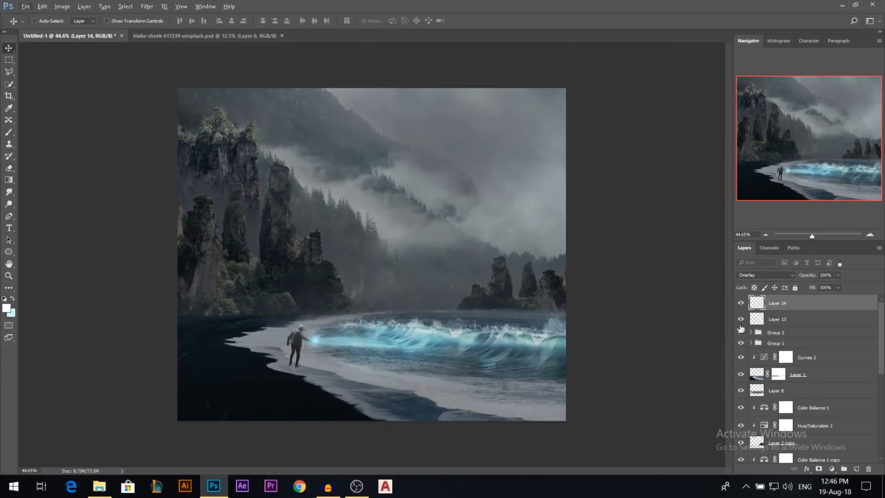
Add a new top layer and prepare a large soft brush with light cyan as the foreground colour
{"action": "left_click", "coordinate": [856, 469]}
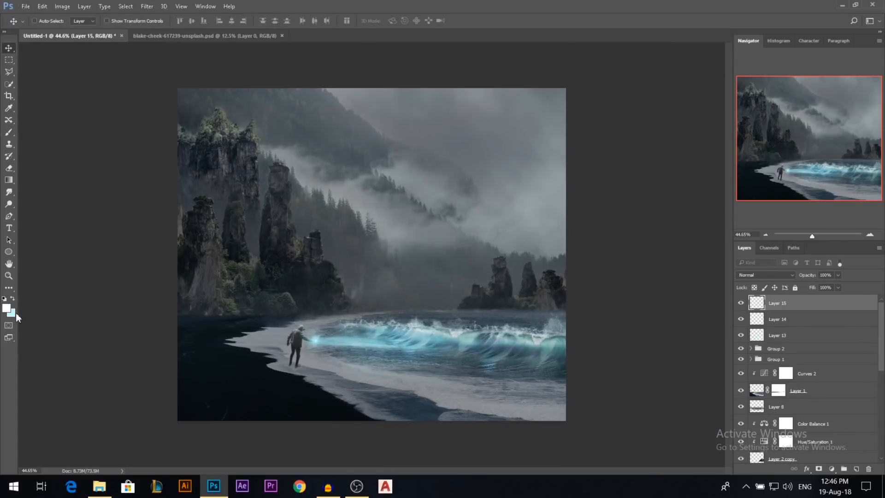
{"action": "left_click", "coordinate": [13, 299]}
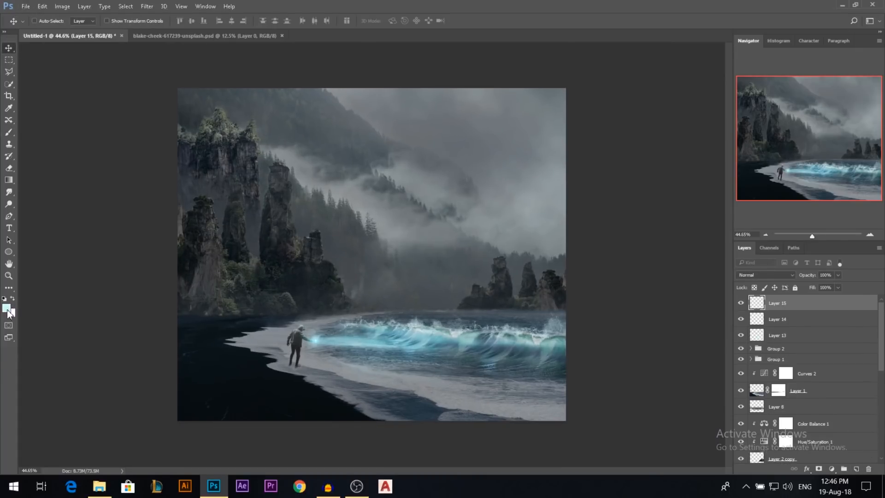
{"action": "left_click", "coordinate": [8, 133]}
{"action": "key", "text": "bracketright"}
{"action": "key", "text": "bracketright"}
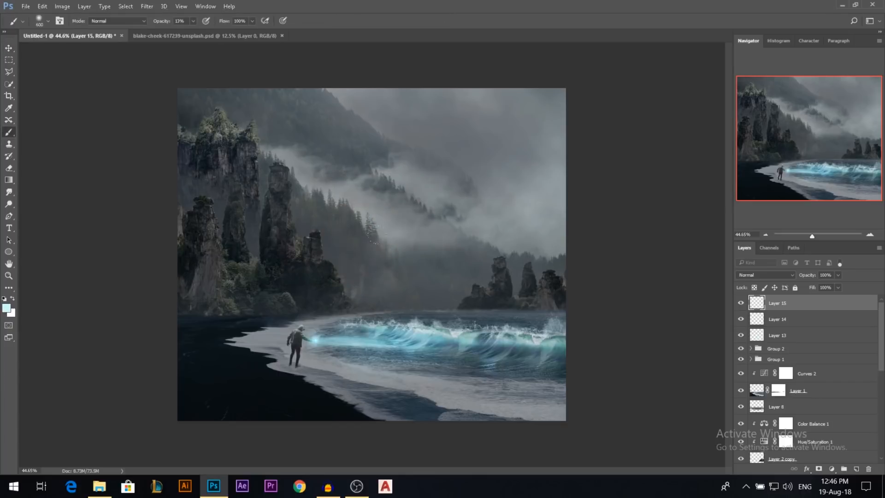
Paint a large soft cyan glow over the misty sky, the valley and the area around the glowing light
{"action": "mouse_move", "coordinate": [445, 162]}
{"action": "left_mouse_down"}
{"action": "mouse_move", "coordinate": [397, 106]}
{"action": "mouse_move", "coordinate": [441, 154]}
{"action": "mouse_move", "coordinate": [485, 181]}
{"action": "mouse_move", "coordinate": [432, 135]}
{"action": "mouse_move", "coordinate": [381, 117]}
{"action": "mouse_move", "coordinate": [457, 164]}
{"action": "mouse_move", "coordinate": [403, 146]}
{"action": "mouse_move", "coordinate": [426, 141]}
{"action": "mouse_move", "coordinate": [443, 168]}
{"action": "left_mouse_up"}
{"action": "mouse_move", "coordinate": [456, 235]}
{"action": "left_mouse_down"}
{"action": "mouse_move", "coordinate": [510, 219]}
{"action": "mouse_move", "coordinate": [500, 215]}
{"action": "left_mouse_up"}
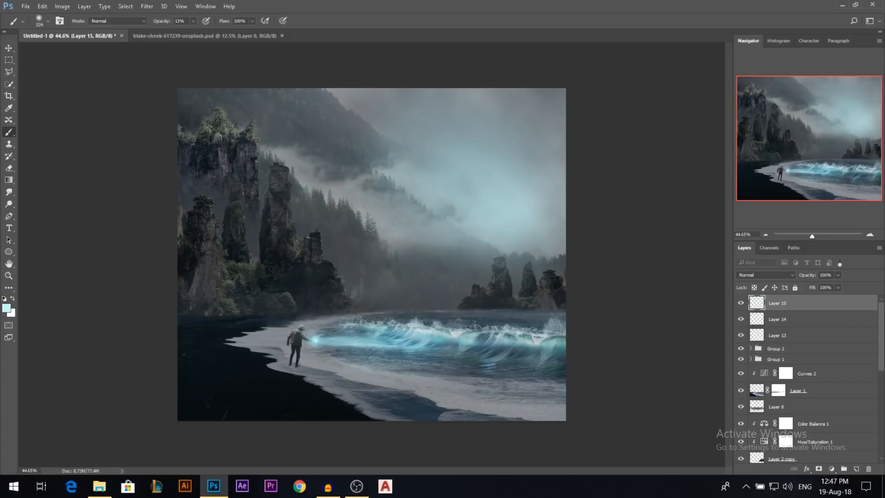
{"action": "left_click_drag", "start_coordinate": [436, 190], "coordinate": [359, 295]}
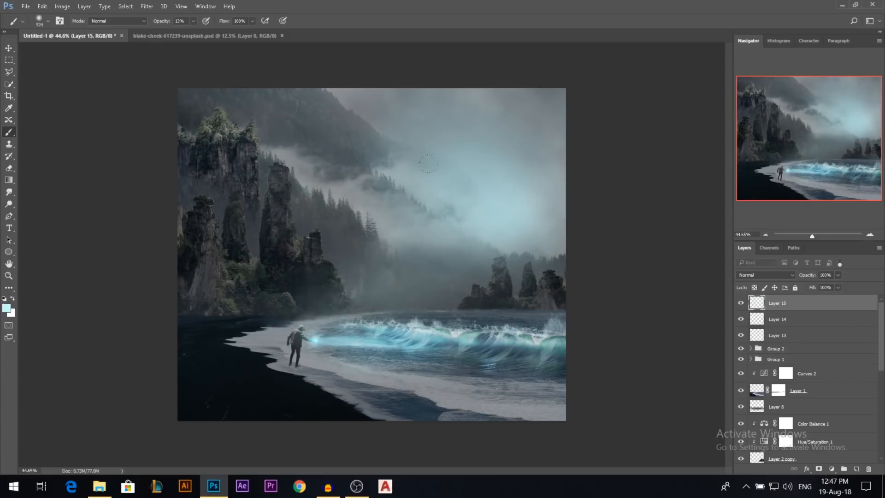
{"action": "left_click", "coordinate": [369, 253]}
{"action": "key", "text": "ctrl+alt+z"}
{"action": "left_click", "coordinate": [374, 292]}
{"action": "left_click_drag", "start_coordinate": [318, 339], "coordinate": [465, 335]}
{"action": "left_click", "coordinate": [406, 205]}
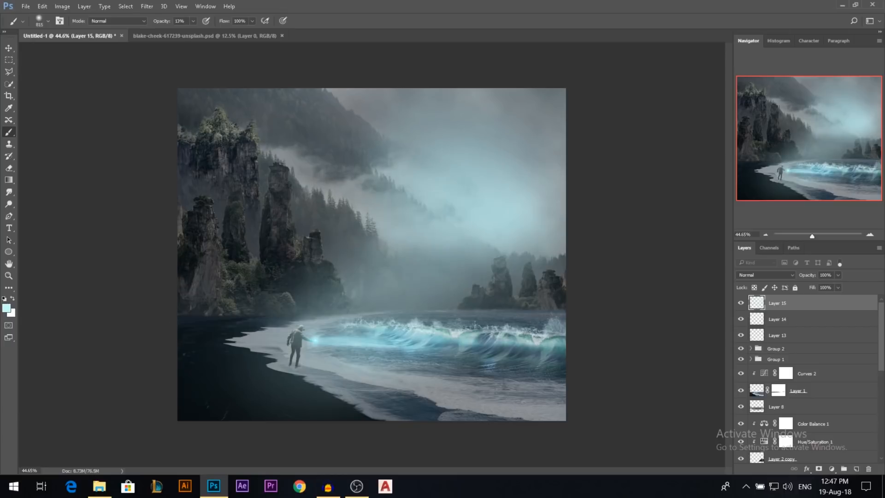
{"action": "left_click_drag", "start_coordinate": [352, 278], "coordinate": [340, 327]}
{"action": "left_click", "coordinate": [483, 155]}
Set the atmospheric glow layer to Overlay, lower its opacity to 34% and compare the image with and without it
{"action": "left_click", "coordinate": [786, 275]}
{"action": "left_click", "coordinate": [751, 366]}
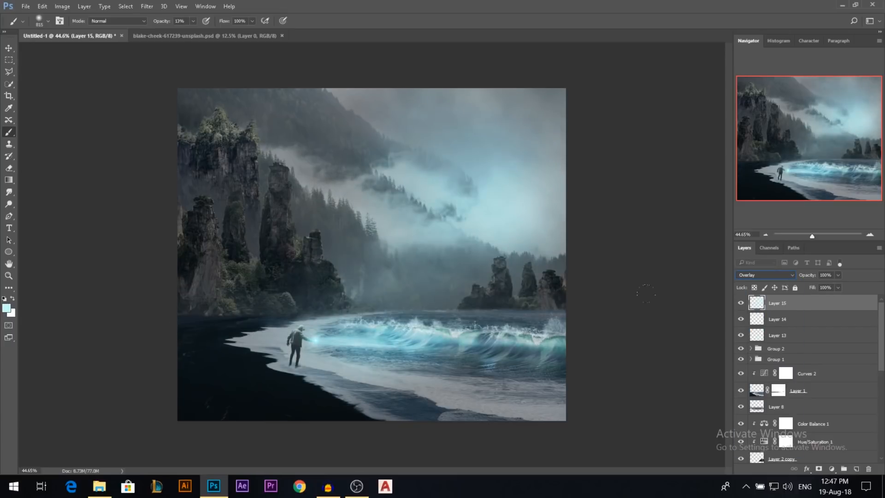
{"action": "left_click", "coordinate": [740, 303]}
{"action": "left_click", "coordinate": [742, 304]}
{"action": "left_click_drag", "start_coordinate": [838, 275], "coordinate": [809, 286]}
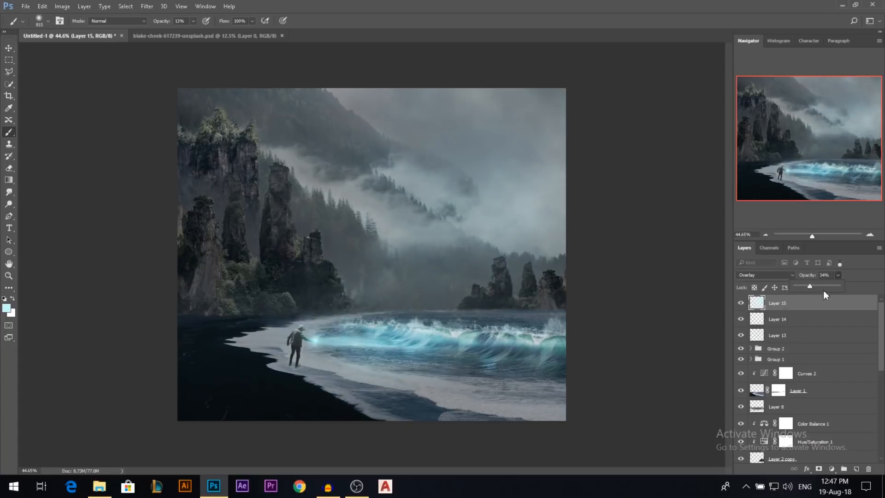
{"action": "left_click", "coordinate": [741, 303]}
{"action": "left_click", "coordinate": [741, 303]}
{"action": "left_click", "coordinate": [8, 48]}
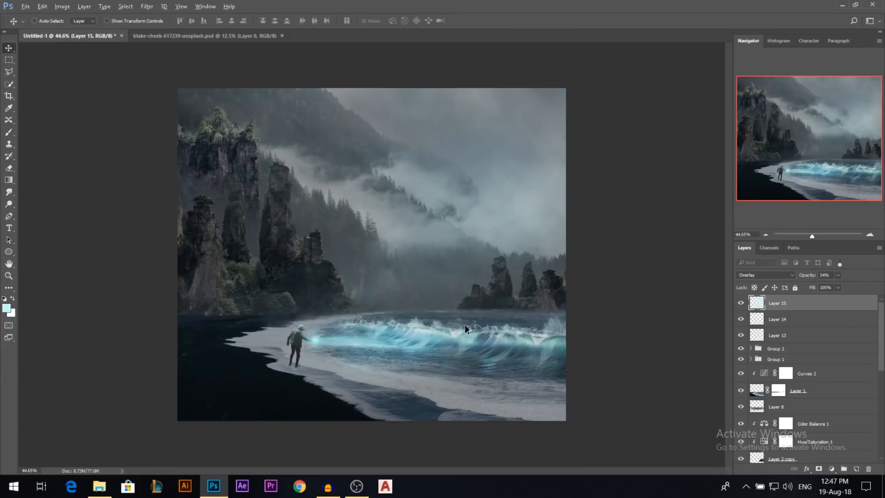
{"action": "scroll", "coordinate": [466, 326], "scroll_direction": "up", "scroll_amount": 3}
{"action": "scroll", "coordinate": [469, 329], "scroll_direction": "down", "scroll_amount": 3}
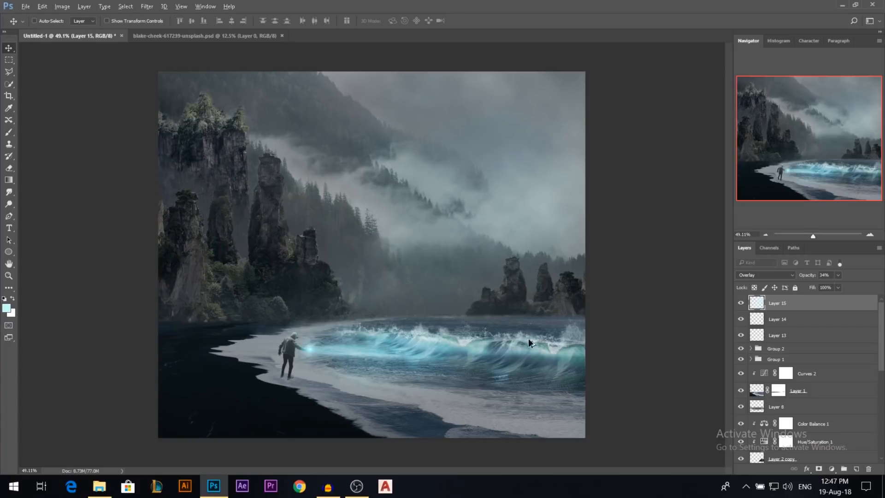
{"action": "scroll", "coordinate": [325, 243], "scroll_direction": "down", "scroll_amount": 2}
{"action": "scroll", "coordinate": [301, 249], "scroll_direction": "up", "scroll_amount": 4}
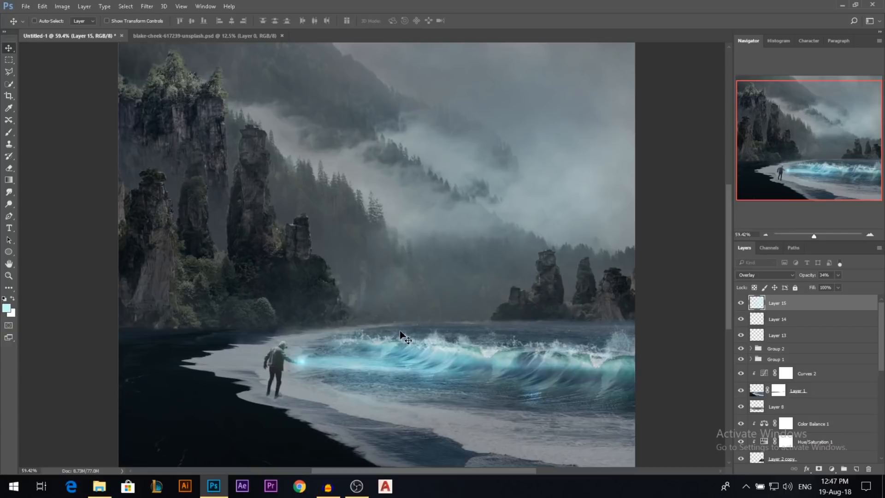
{"action": "scroll", "coordinate": [418, 332], "scroll_direction": "down", "scroll_amount": 1}
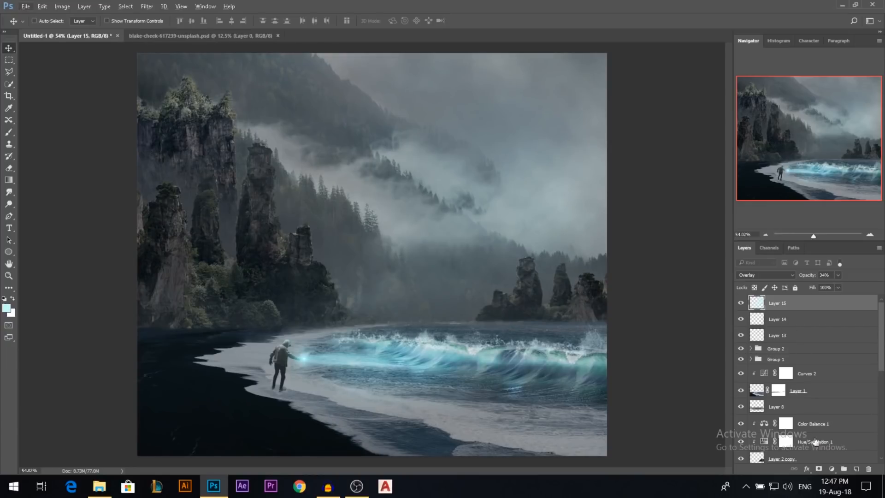
Add a top Curves adjustment layer with slightly lifted blacks, a slightly lowered midtone point and the white point pulled inward
{"action": "left_click", "coordinate": [831, 468]}
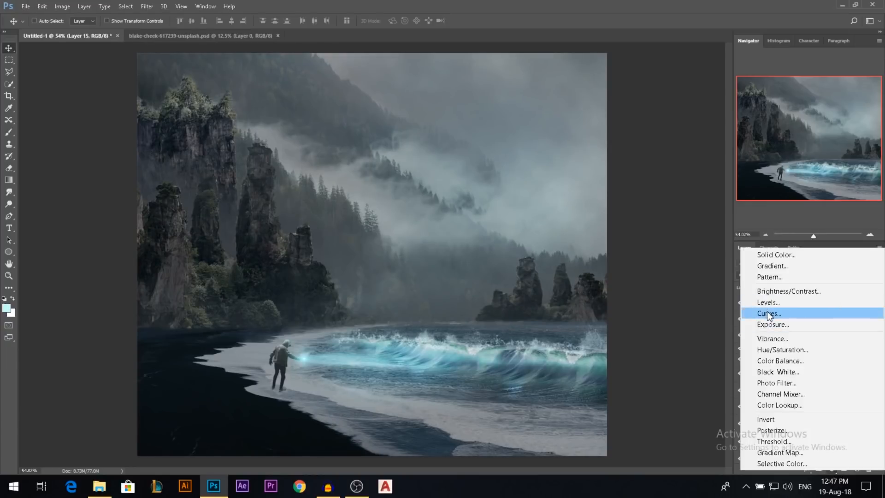
{"action": "left_click", "coordinate": [771, 312]}
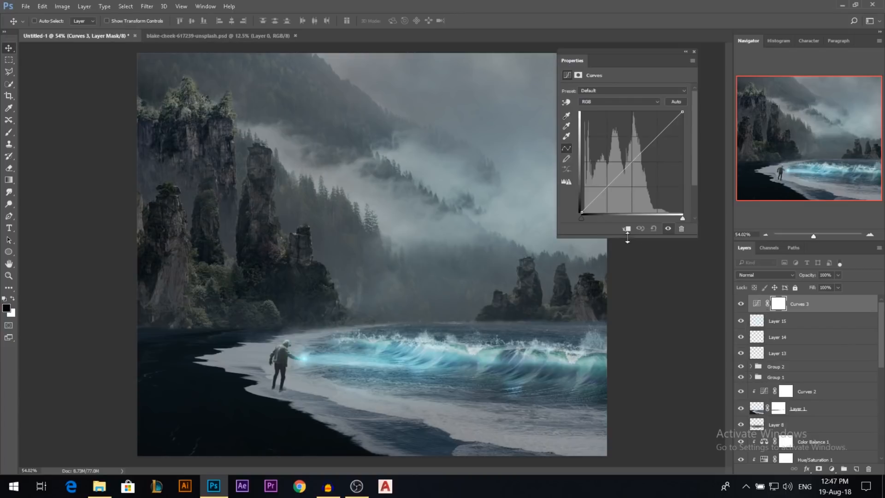
{"action": "left_click_drag", "start_coordinate": [581, 212], "coordinate": [571, 209]}
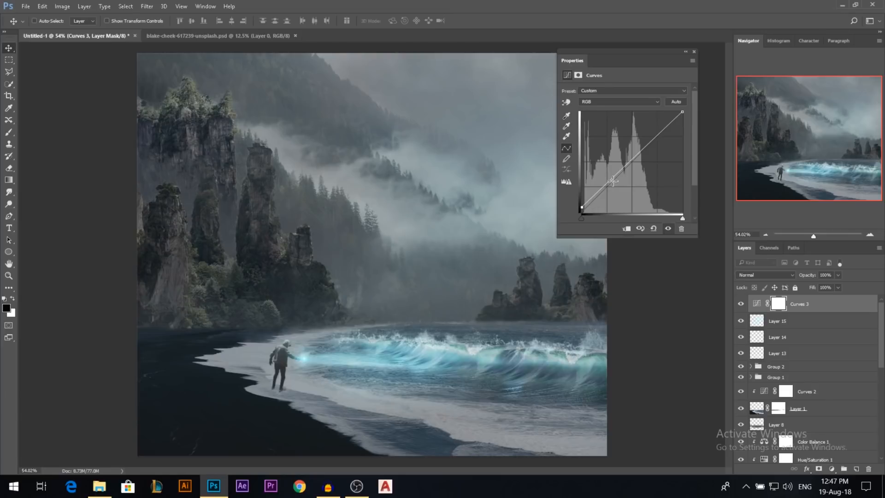
{"action": "left_click_drag", "start_coordinate": [614, 181], "coordinate": [613, 182]}
{"action": "left_click_drag", "start_coordinate": [683, 112], "coordinate": [679, 112]}
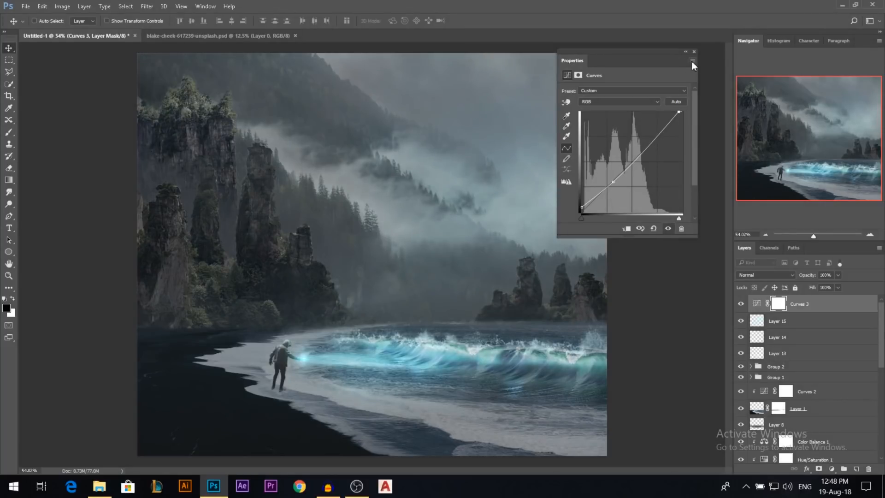
{"action": "left_click", "coordinate": [694, 52]}
Fit the whole composite in view and compare it with and without the Curves 3 adjustment
{"action": "key", "text": "ctrl+0"}
{"action": "left_click", "coordinate": [741, 304]}
{"action": "left_click", "coordinate": [741, 304]}
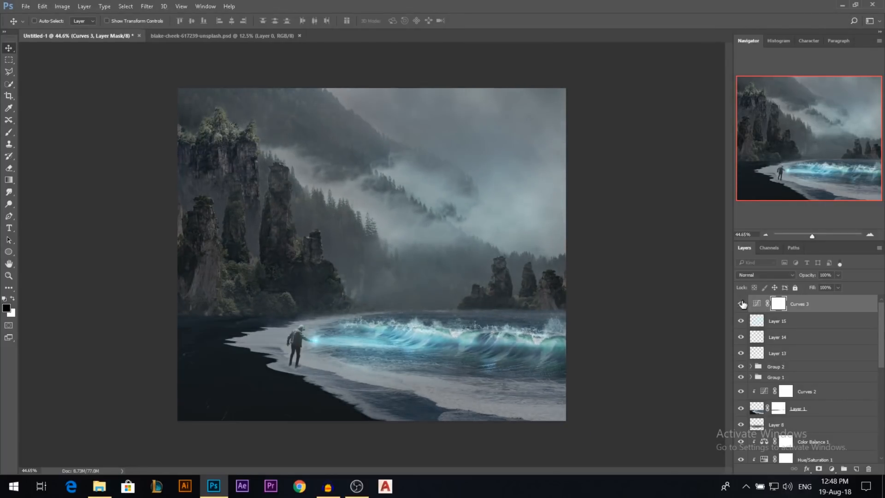
Add a Gradient Map adjustment layer on top and load the Blue, Red, Yellow gradient preset for editing
{"action": "left_click", "coordinate": [831, 468]}
{"action": "left_click", "coordinate": [815, 450]}
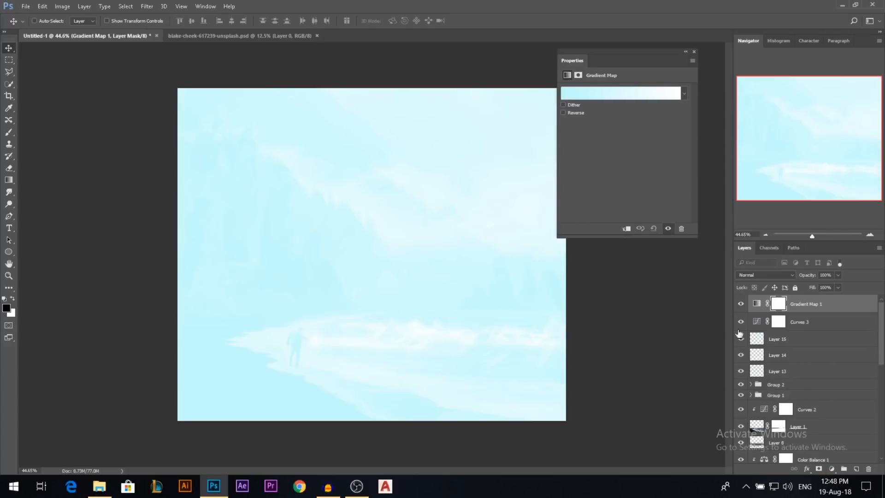
{"action": "left_click", "coordinate": [600, 96]}
{"action": "scroll", "coordinate": [627, 138], "scroll_direction": "down", "scroll_amount": 3}
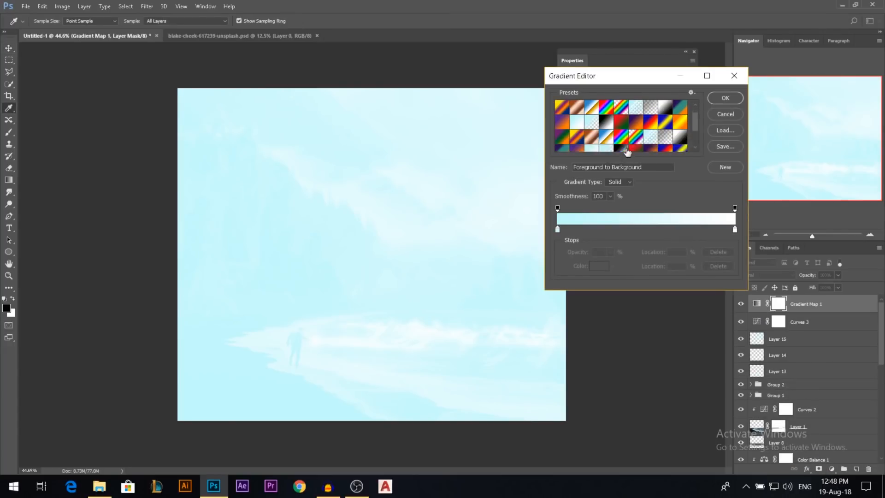
{"action": "scroll", "coordinate": [627, 147], "scroll_direction": "down", "scroll_amount": 1}
{"action": "scroll", "coordinate": [620, 148], "scroll_direction": "up", "scroll_amount": 1}
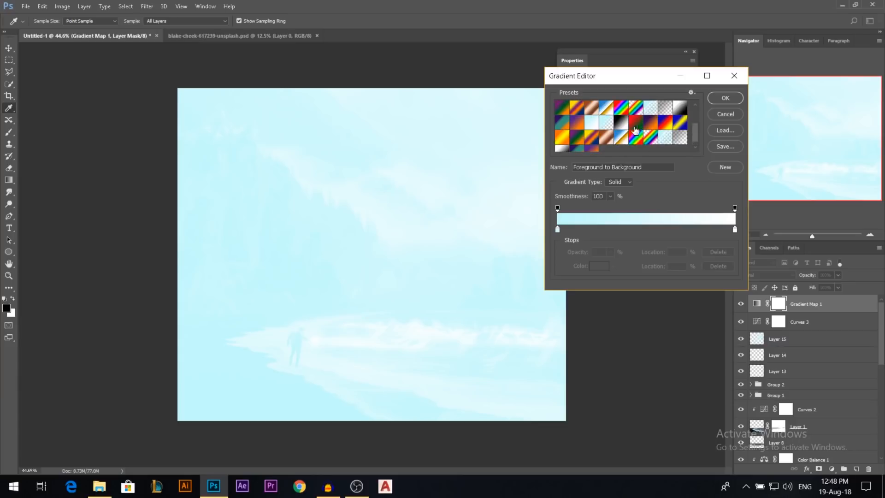
{"action": "left_click", "coordinate": [651, 123]}
{"action": "left_click", "coordinate": [665, 123]}
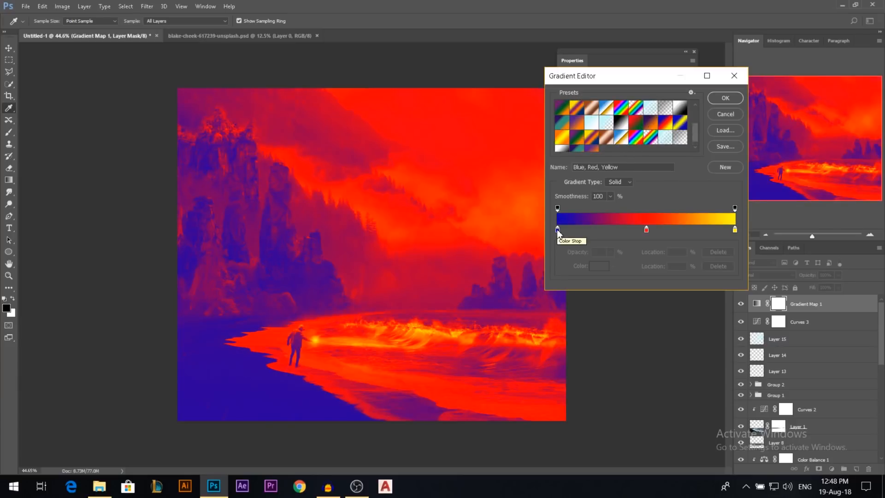
Move the gradient's middle colour stop to 34% and recolour it from red to a medium blue with hue 206
{"action": "left_click_drag", "start_coordinate": [646, 229], "coordinate": [619, 235]}
{"action": "double_click", "coordinate": [616, 230]}
{"action": "left_click", "coordinate": [732, 117]}
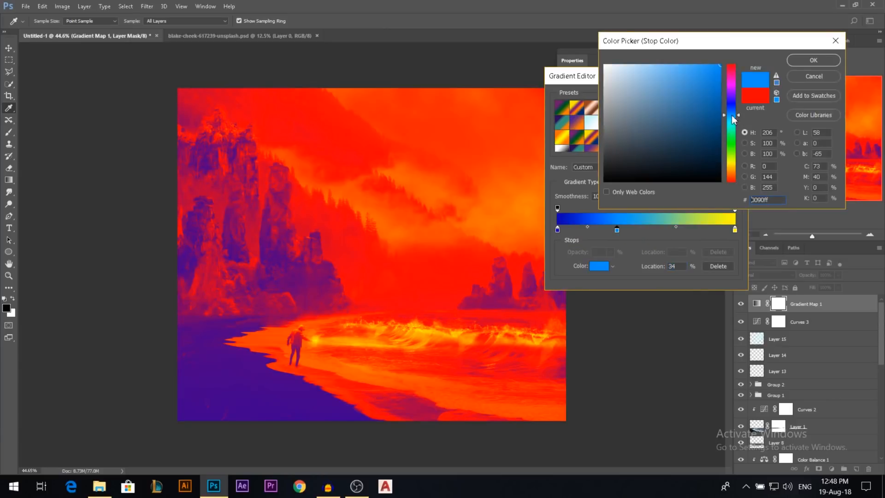
{"action": "mouse_move", "coordinate": [701, 87]}
{"action": "left_mouse_down"}
{"action": "mouse_move", "coordinate": [706, 123]}
{"action": "mouse_move", "coordinate": [706, 100]}
{"action": "left_mouse_up"}
{"action": "left_click", "coordinate": [814, 59]}
Darken the gradient's starting colour stop to deep navy, 0f135a
{"action": "double_click", "coordinate": [557, 229]}
{"action": "mouse_move", "coordinate": [697, 148]}
{"action": "left_mouse_down"}
{"action": "mouse_move", "coordinate": [707, 126]}
{"action": "mouse_move", "coordinate": [701, 141]}
{"action": "left_mouse_up"}
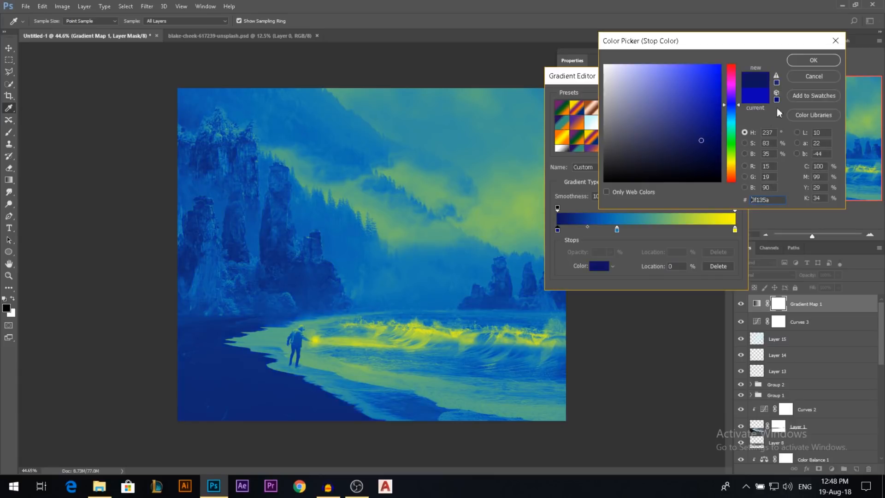
{"action": "left_click", "coordinate": [805, 62]}
Recolour the gradient's yellow end stop to bright cyan and move it to 78%
{"action": "double_click", "coordinate": [735, 231]}
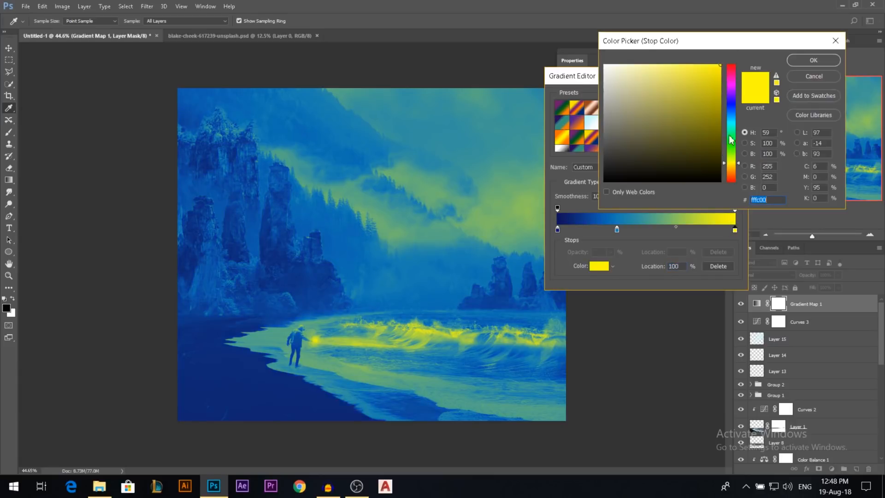
{"action": "left_click_drag", "start_coordinate": [734, 130], "coordinate": [733, 123]}
{"action": "left_click", "coordinate": [703, 78]}
{"action": "left_click_drag", "start_coordinate": [702, 79], "coordinate": [700, 72]}
{"action": "left_click", "coordinate": [811, 61]}
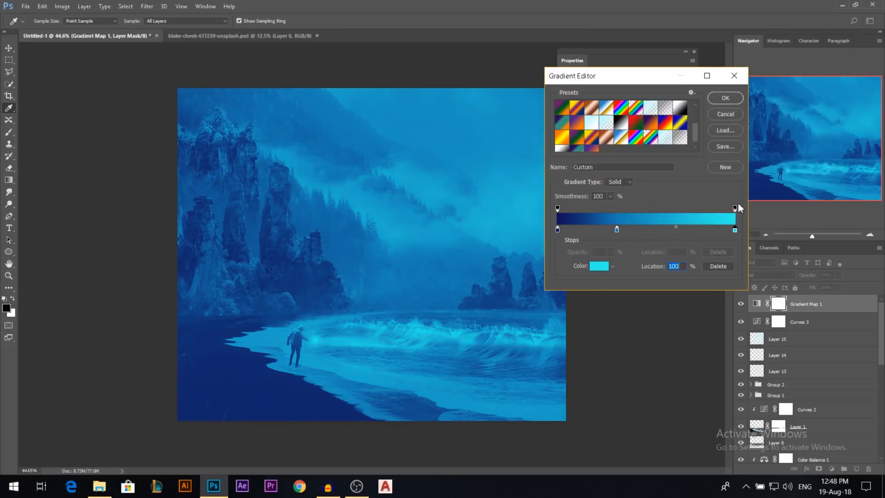
{"action": "left_click_drag", "start_coordinate": [736, 233], "coordinate": [697, 233]}
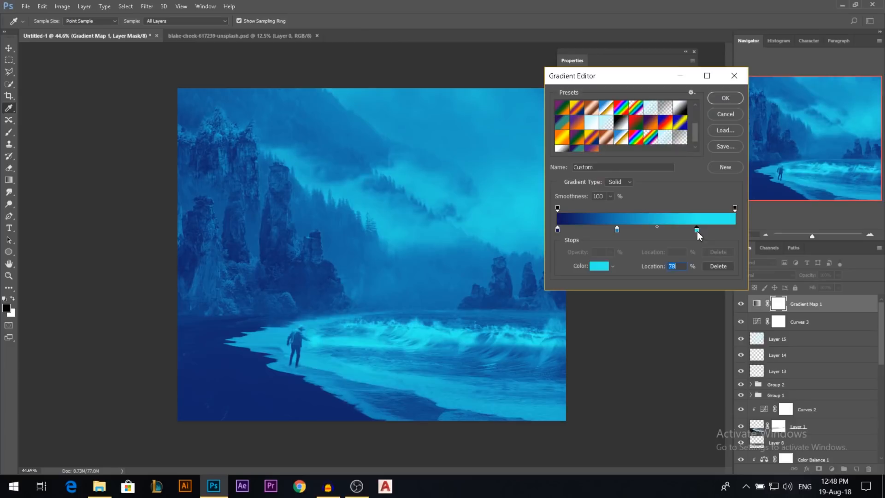
Add a pale cyan colour stop at 100% of the gradient and apply the edited gradient map
{"action": "left_click", "coordinate": [734, 230]}
{"action": "double_click", "coordinate": [735, 230]}
{"action": "left_click_drag", "start_coordinate": [659, 68], "coordinate": [625, 64]}
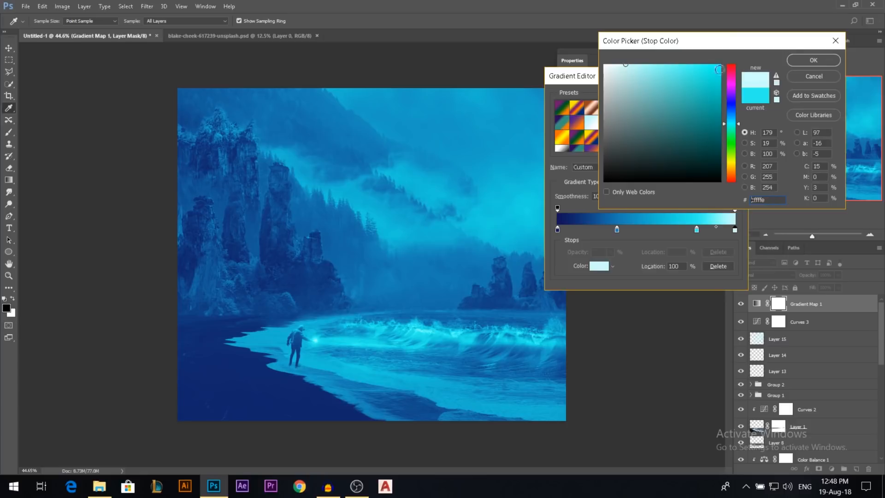
{"action": "left_click", "coordinate": [812, 60]}
{"action": "left_click", "coordinate": [728, 98]}
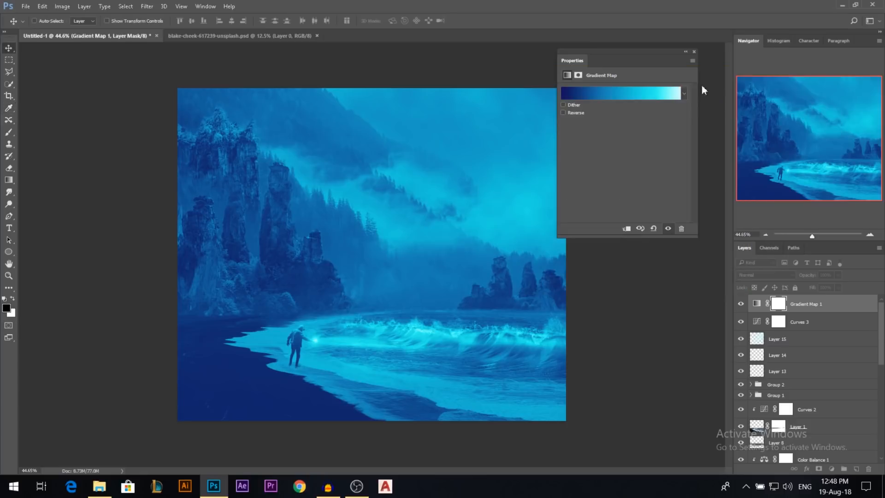
{"action": "left_click", "coordinate": [693, 51]}
Set the gradient map layer to 12% opacity with Overlay blending and compare the image with and without it
{"action": "mouse_move", "coordinate": [806, 275]}
{"action": "left_mouse_down"}
{"action": "mouse_move", "coordinate": [786, 281]}
{"action": "mouse_move", "coordinate": [810, 279]}
{"action": "left_mouse_up"}
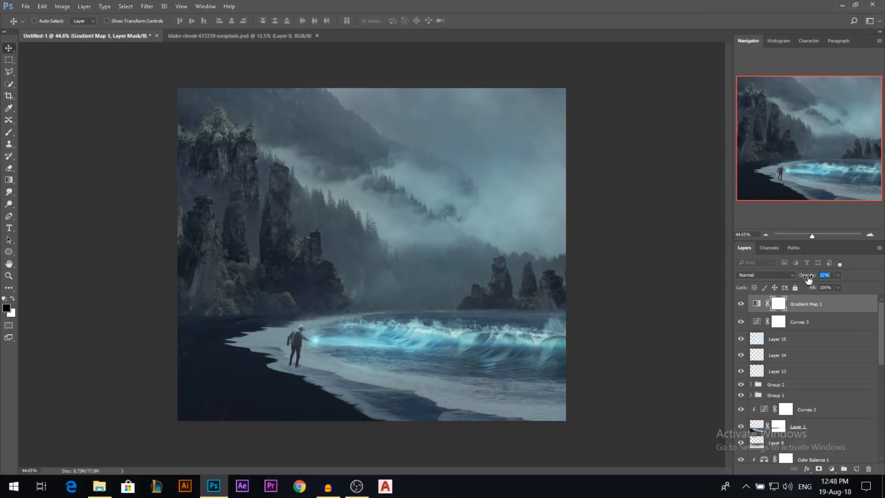
{"action": "left_click", "coordinate": [784, 275]}
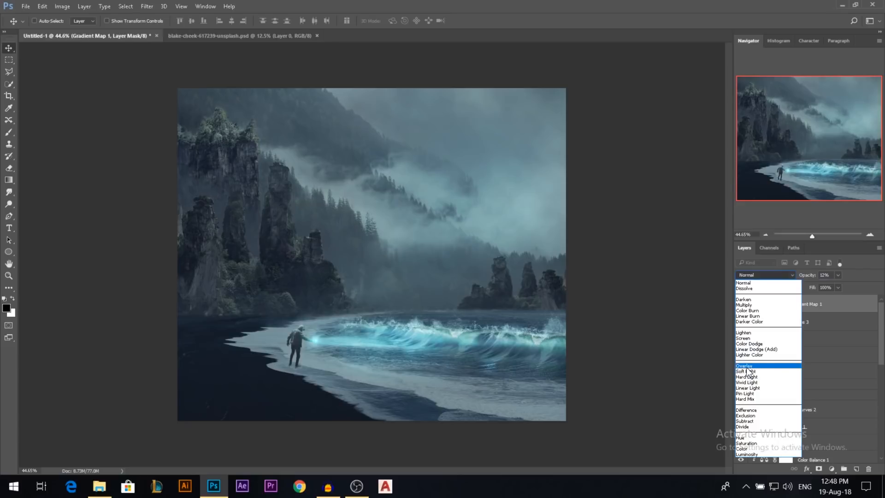
{"action": "left_click", "coordinate": [744, 365]}
{"action": "left_click", "coordinate": [741, 308]}
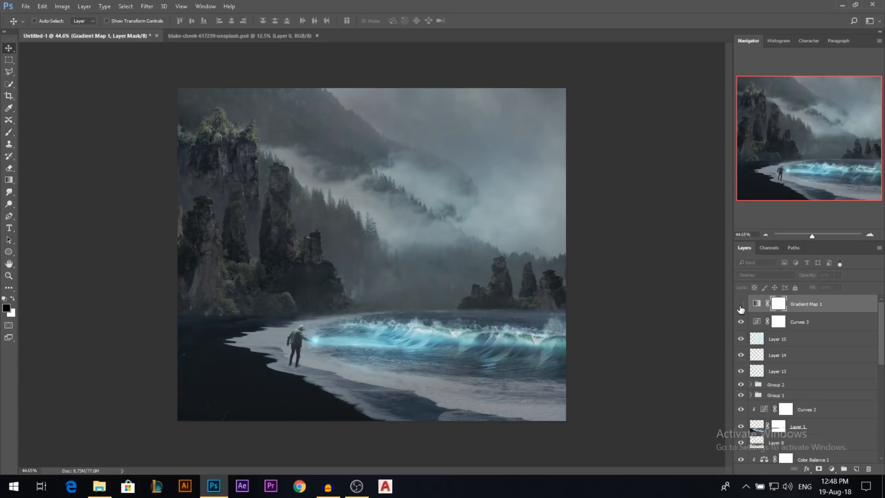
{"action": "left_click", "coordinate": [741, 306]}
Lighten the black sand on Layer 1 with the Dodge tool, using a 229 px brush, Shadows range and 46% exposure
{"action": "scroll", "coordinate": [198, 386], "scroll_direction": "up", "scroll_amount": 1}
{"action": "key", "text": "ctrl"}
{"action": "left_click_drag", "start_coordinate": [185, 394], "coordinate": [118, 261]}
{"action": "key", "text": "ctrl+z"}
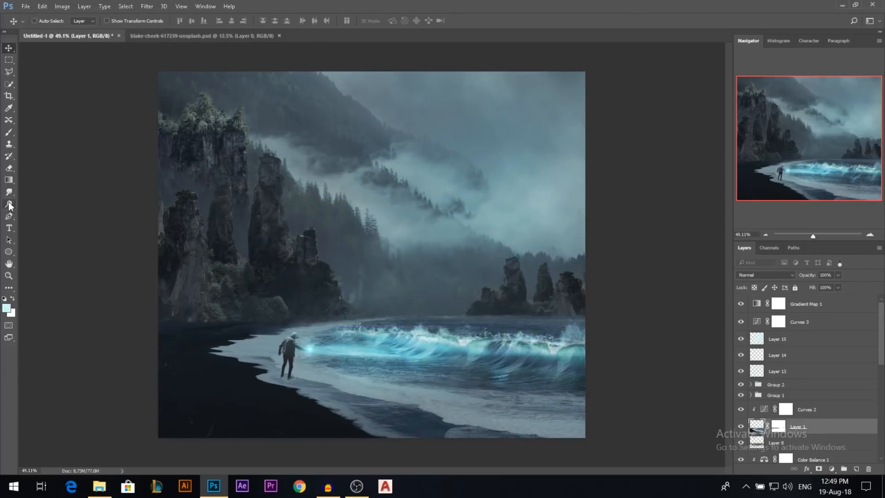
{"action": "left_click", "coordinate": [9, 204]}
{"action": "key", "text": "bracketright"}
{"action": "key", "text": "bracketright"}
{"action": "key", "text": "bracketright"}
{"action": "key", "text": "bracketright"}
{"action": "key", "text": "bracketright"}
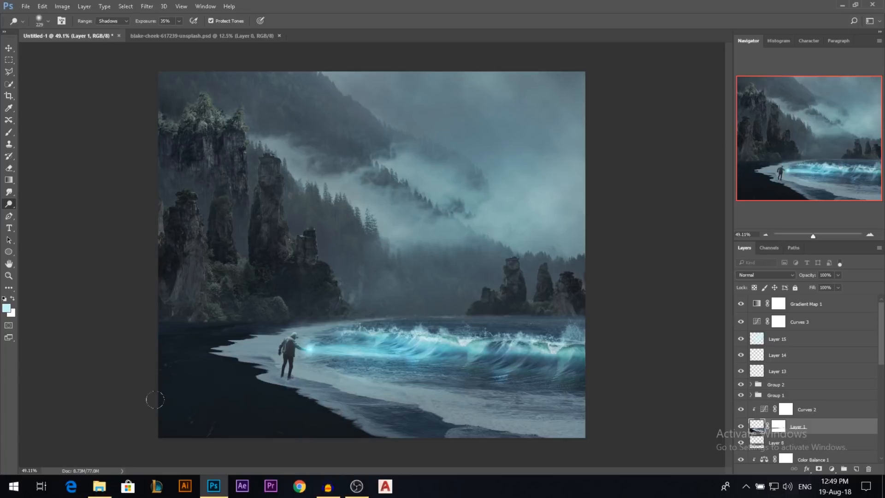
{"action": "left_click_drag", "start_coordinate": [145, 21], "coordinate": [150, 22]}
{"action": "left_click_drag", "start_coordinate": [309, 424], "coordinate": [324, 411]}
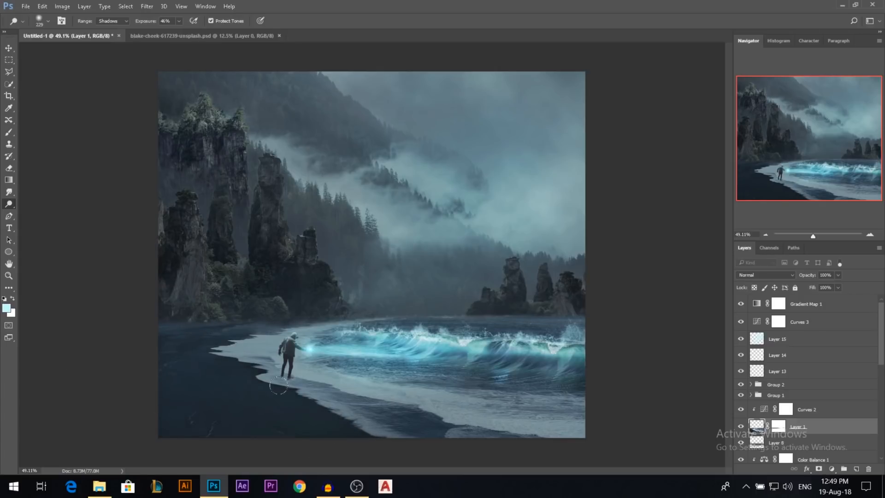
{"action": "scroll", "coordinate": [2, 76], "scroll_direction": "down", "scroll_amount": 1}
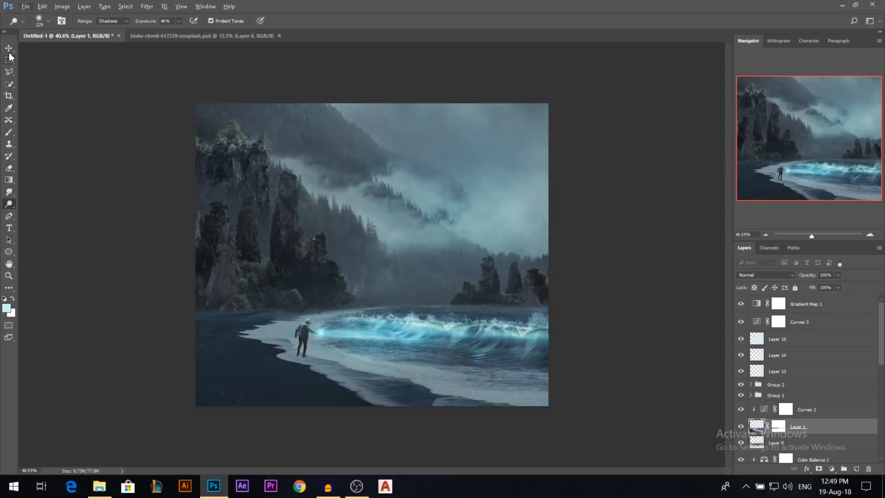
{"action": "left_click", "coordinate": [9, 50]}
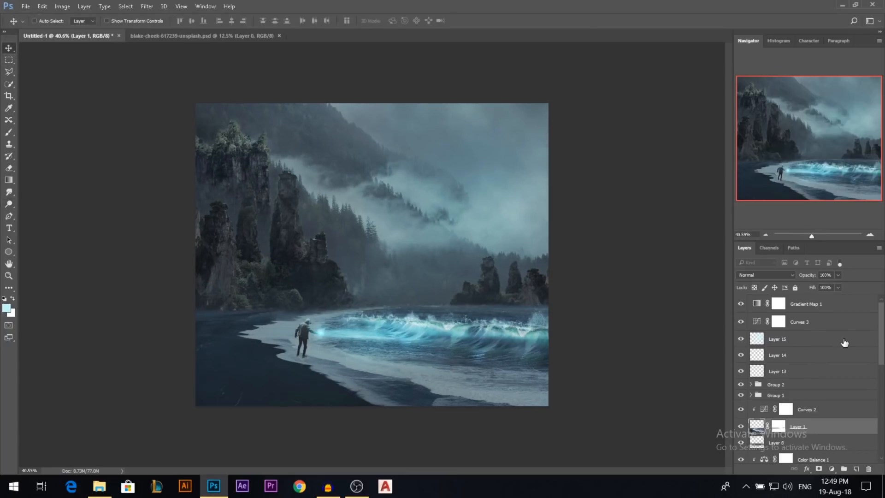
Add a Curves adjustment layer above the gradient map and slightly lower the highlight end of its Red channel
{"action": "left_click", "coordinate": [807, 306]}
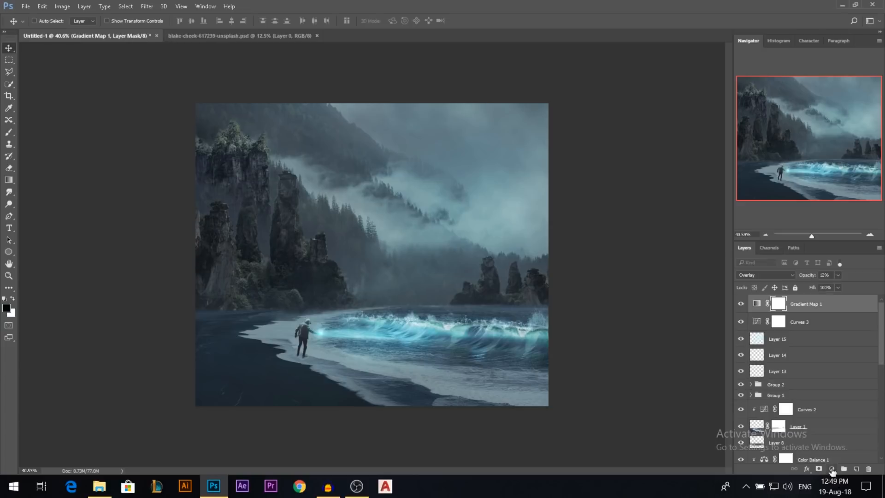
{"action": "left_click", "coordinate": [832, 467]}
{"action": "left_click", "coordinate": [795, 308]}
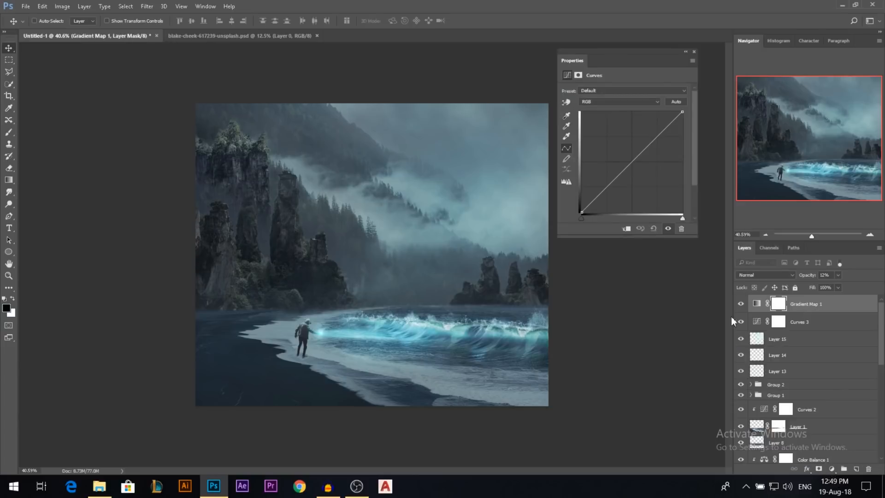
{"action": "left_click", "coordinate": [597, 102]}
{"action": "left_click", "coordinate": [591, 110]}
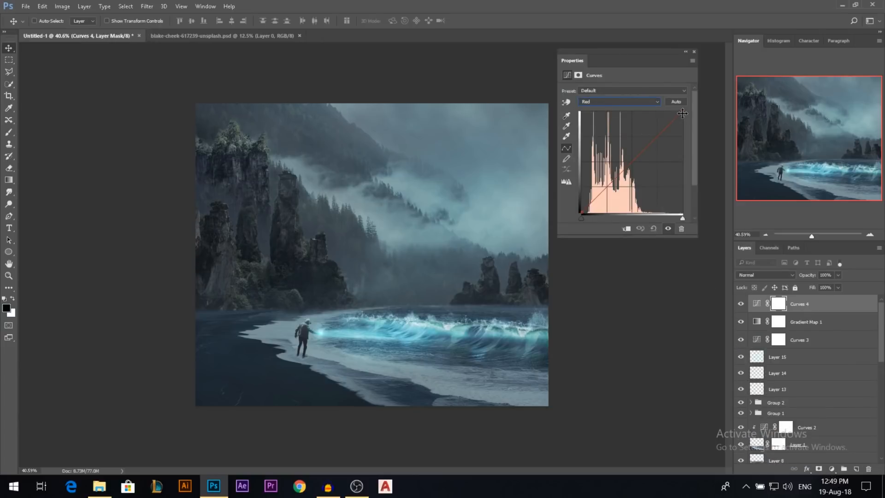
{"action": "left_click_drag", "start_coordinate": [682, 113], "coordinate": [705, 116]}
Slightly raise the shadow end of the Blue channel in the new Curves adjustment
{"action": "left_click", "coordinate": [613, 101]}
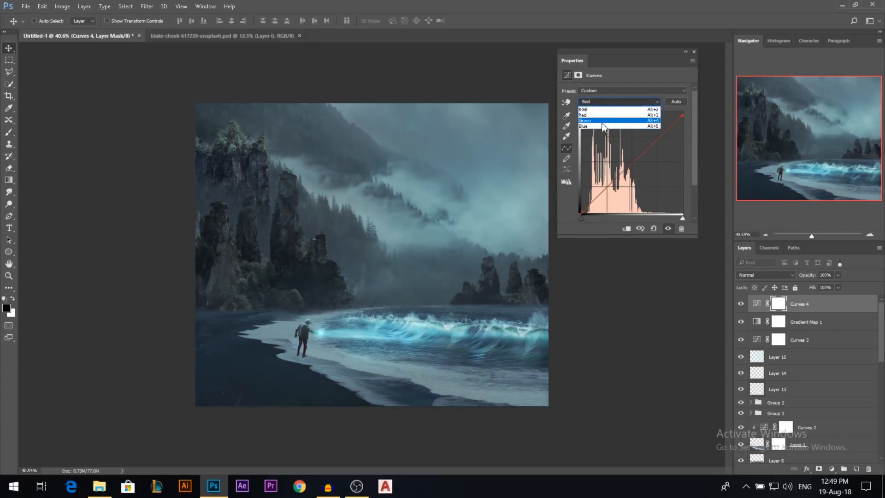
{"action": "left_click", "coordinate": [598, 125]}
{"action": "left_click_drag", "start_coordinate": [582, 212], "coordinate": [548, 214]}
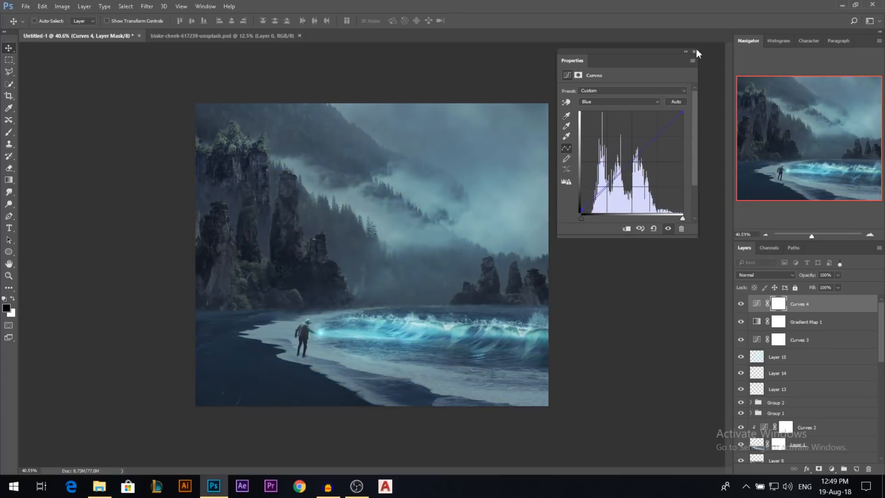
{"action": "left_click", "coordinate": [693, 51]}
Compare the composite with and without the grading by hiding and reshowing Curves 3, Gradient Map 1 and Curves 4
{"action": "left_click", "coordinate": [740, 340]}
{"action": "left_click", "coordinate": [741, 322]}
{"action": "left_click", "coordinate": [742, 308]}
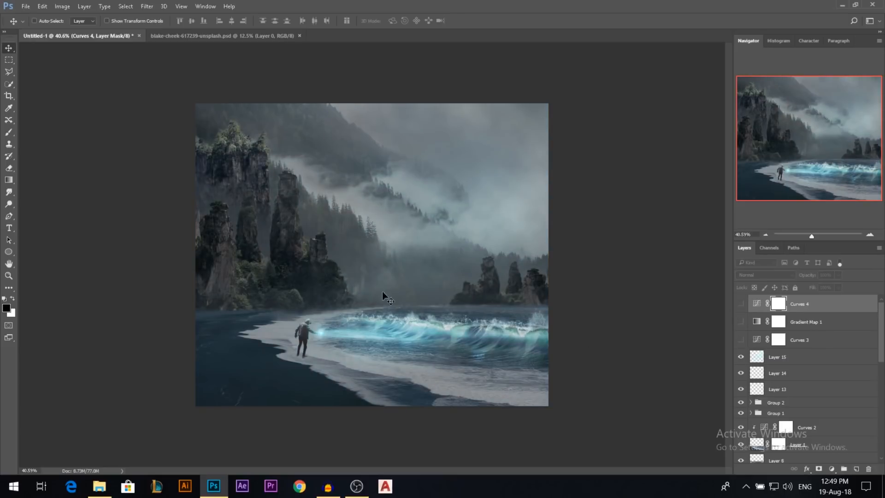
{"action": "left_click", "coordinate": [741, 339]}
{"action": "left_click", "coordinate": [741, 321]}
{"action": "left_click", "coordinate": [741, 304]}
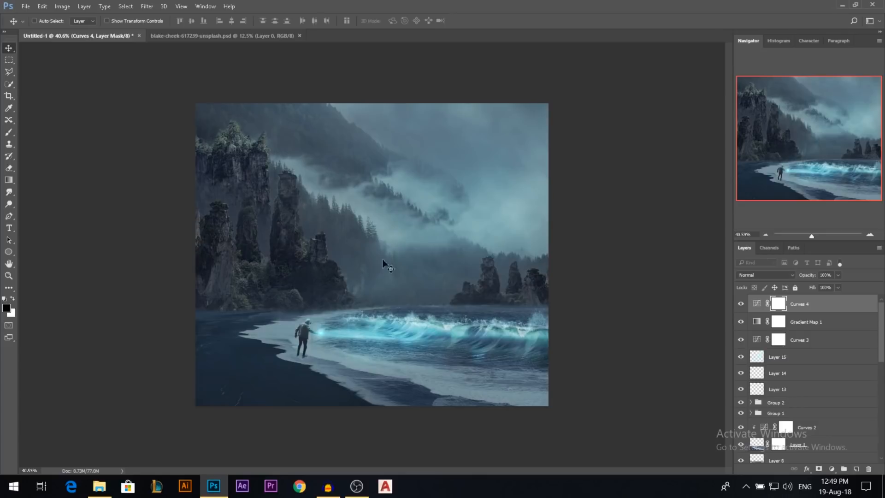
Add a Photo Filter adjustment layer above Curves 4 with the Cyan filter at 20% density, and reduce its layer opacity to 69%
{"action": "left_click", "coordinate": [831, 469]}
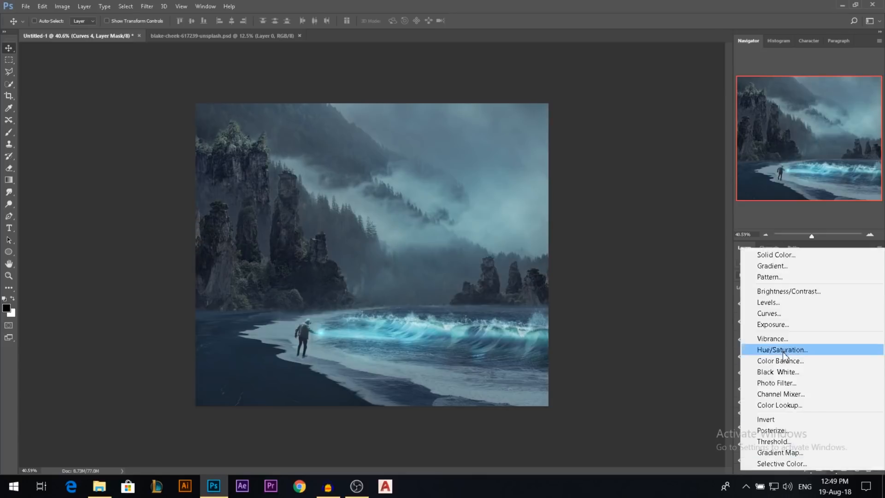
{"action": "left_click", "coordinate": [788, 382]}
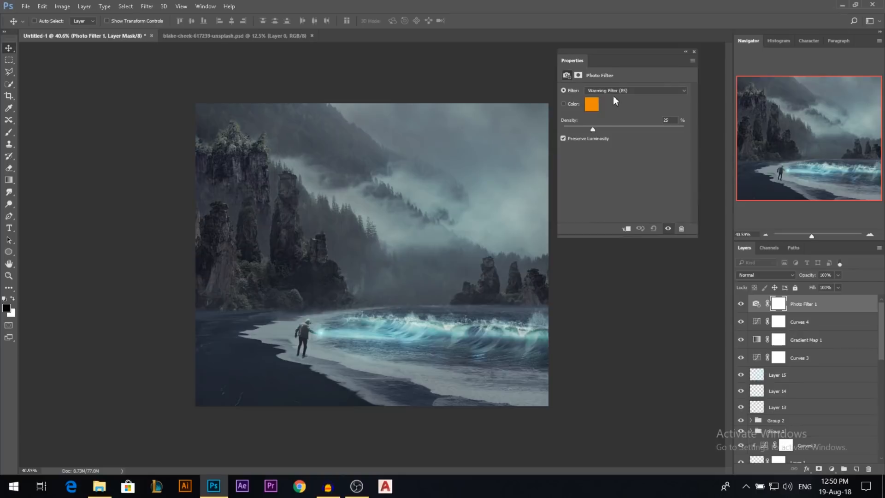
{"action": "left_click", "coordinate": [613, 92]}
{"action": "left_click", "coordinate": [612, 125]}
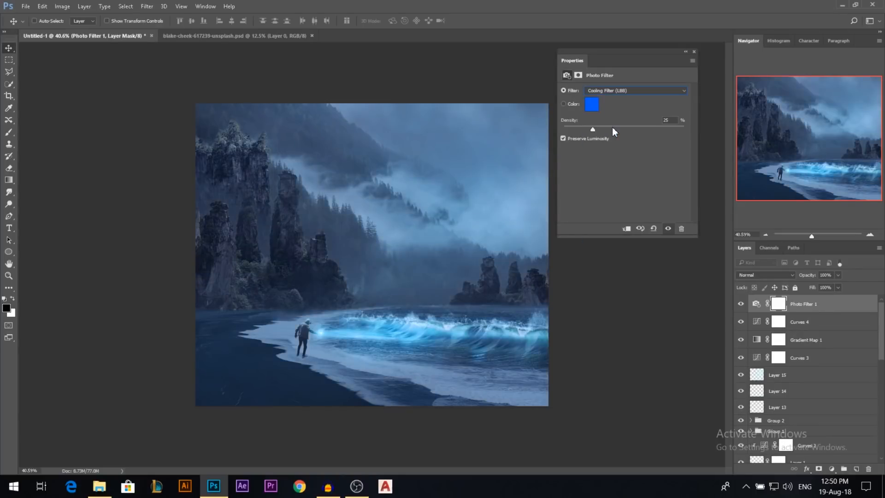
{"action": "key", "text": "Down"}
{"action": "key", "text": "Down"}
{"action": "key", "text": "Down"}
{"action": "key", "text": "Down"}
{"action": "key", "text": "Down"}
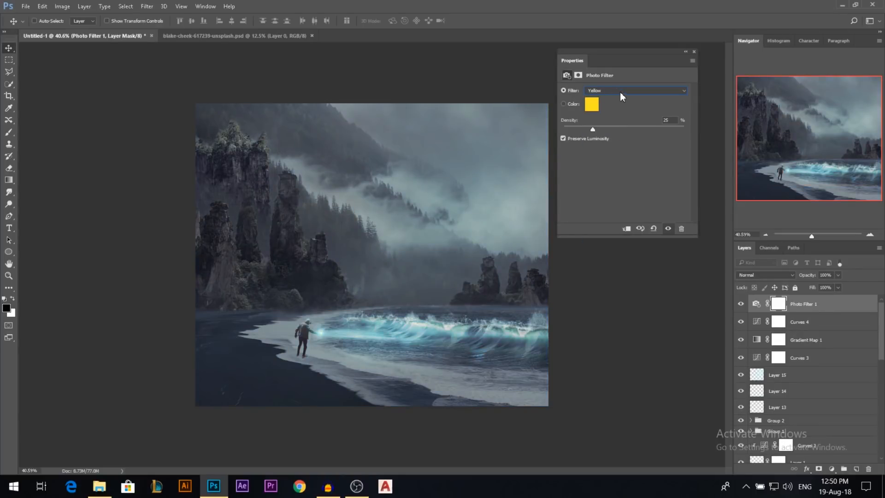
{"action": "key", "text": "Up"}
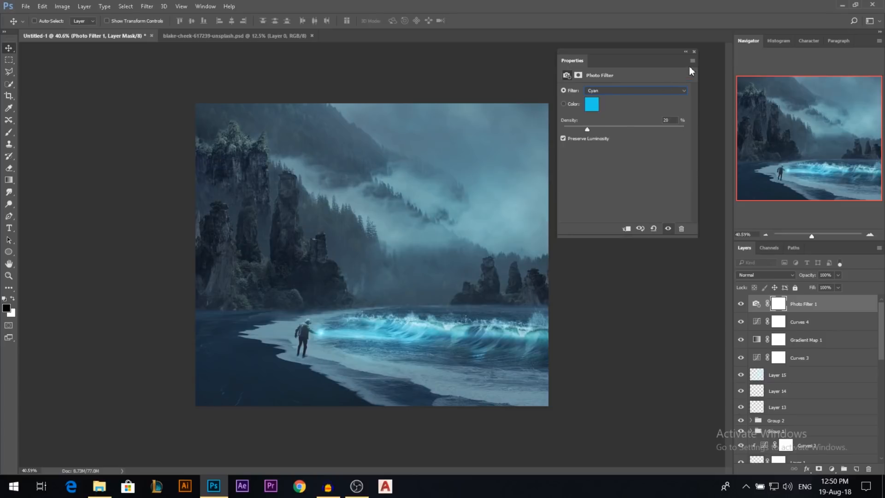
{"action": "left_click", "coordinate": [693, 51]}
{"action": "left_click_drag", "start_coordinate": [815, 275], "coordinate": [808, 275]}
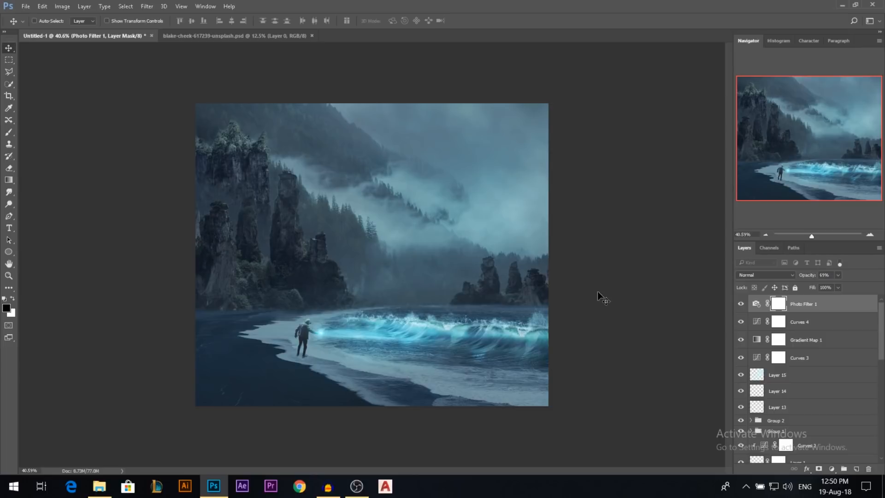
Create a new layer above Layer 15 and set the foreground colour to the pale grey-blue 8bafb7, starting from a sampled mist tone
{"action": "scroll", "coordinate": [377, 258], "scroll_direction": "up", "scroll_amount": 1}
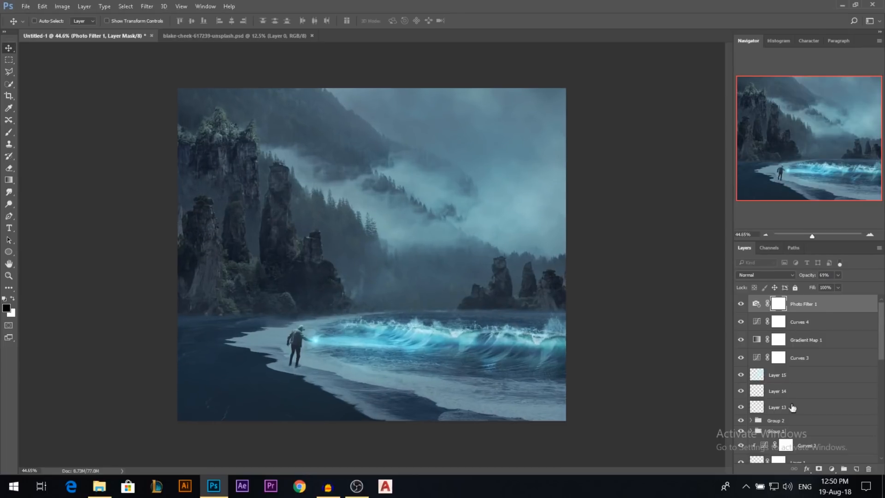
{"action": "left_click", "coordinate": [798, 378]}
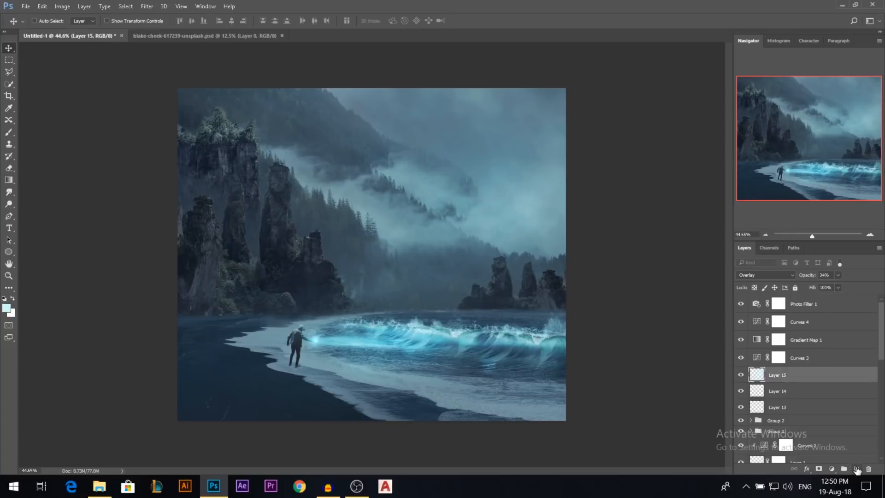
{"action": "left_click", "coordinate": [856, 468]}
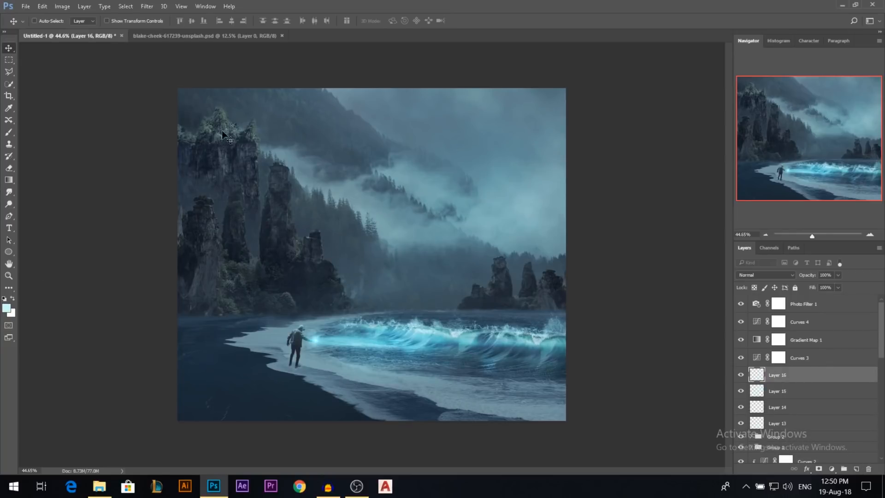
{"action": "left_click", "coordinate": [7, 308]}
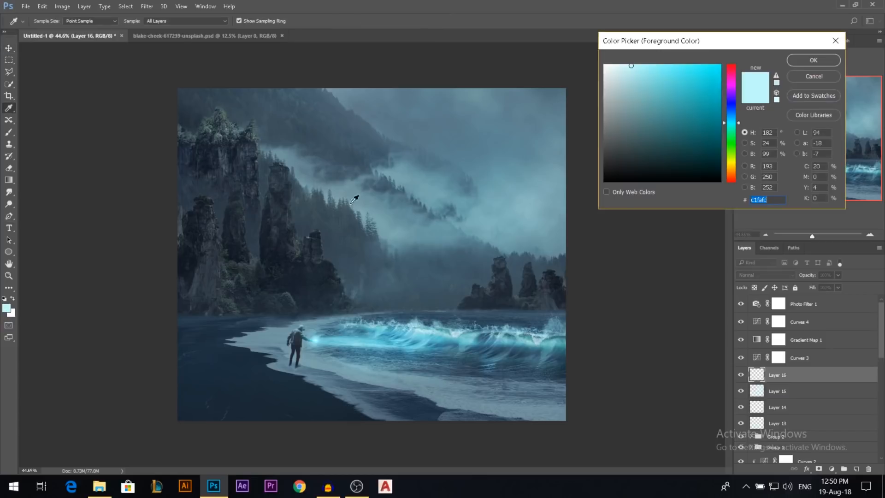
{"action": "left_click", "coordinate": [371, 199]}
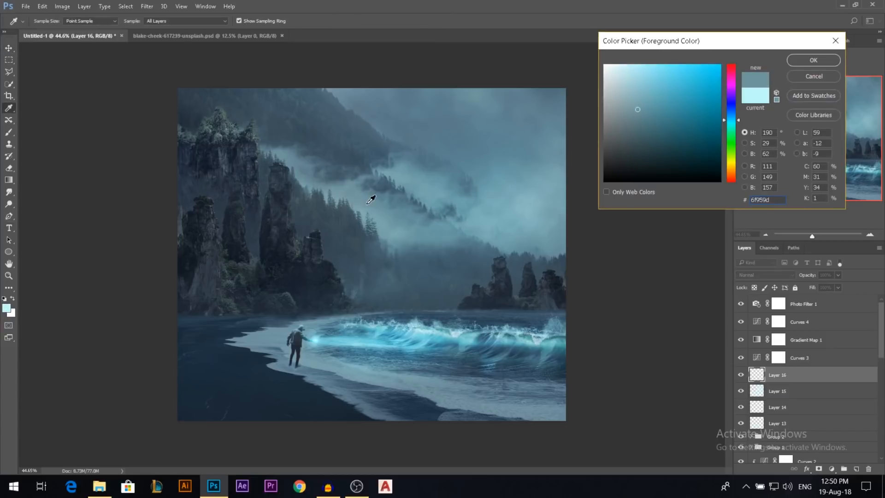
{"action": "left_click", "coordinate": [631, 98]}
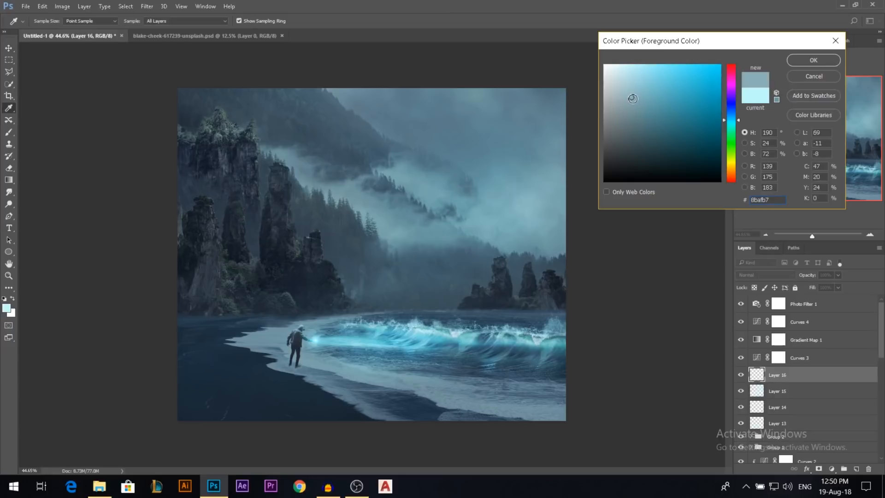
{"action": "left_click", "coordinate": [810, 63]}
Set the brush opacity to 90%, try a 768 px cloud brush over the left cliff, and undo the painted cloud
{"action": "left_click", "coordinate": [9, 135]}
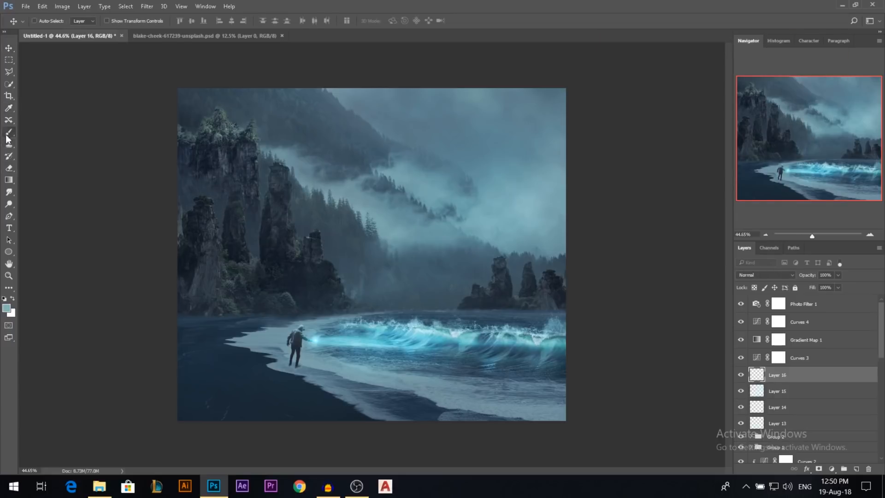
{"action": "right_click", "coordinate": [389, 202]}
{"action": "left_click", "coordinate": [607, 327]}
{"action": "left_click_drag", "start_coordinate": [214, 197], "coordinate": [284, 194]}
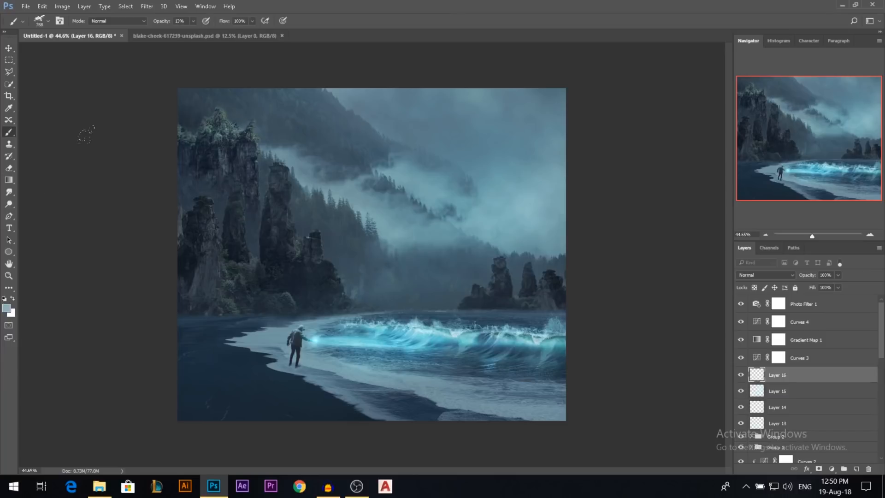
{"action": "key", "text": "9"}
{"action": "left_click", "coordinate": [154, 170]}
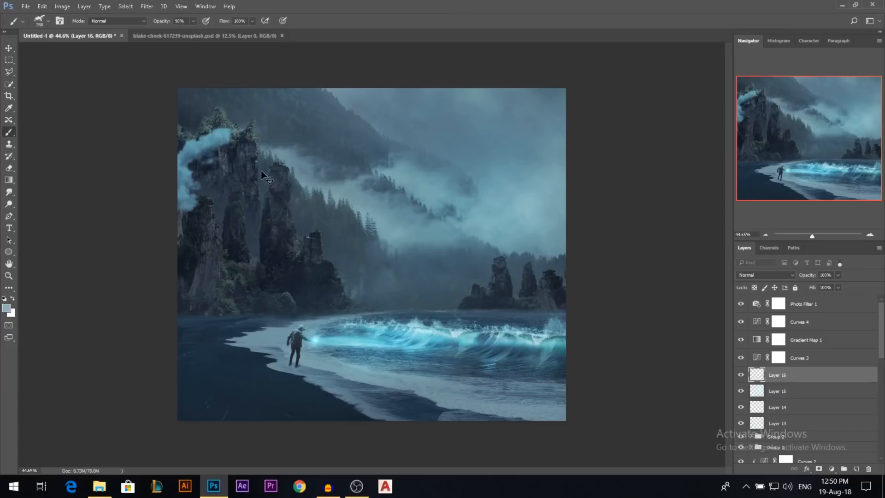
{"action": "key", "text": "ctrl+z"}
Paint cloud puffs around the left cliff top and upper-left sky on Layer 16 with the 415 cloud brush at varied sizes, undoing unwanted dabs
{"action": "right_click", "coordinate": [280, 156]}
{"action": "left_click", "coordinate": [466, 284]}
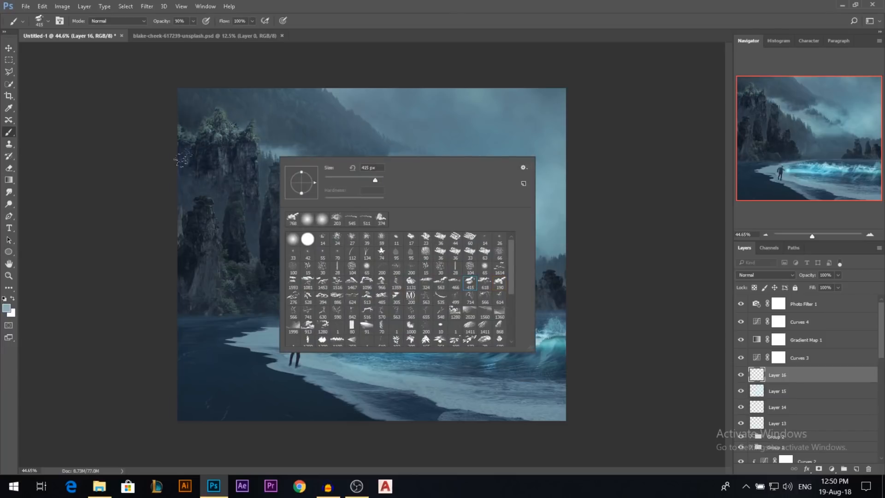
{"action": "left_click_drag", "start_coordinate": [180, 148], "coordinate": [225, 148]}
{"action": "left_click", "coordinate": [171, 139]}
{"action": "mouse_move", "coordinate": [257, 178]}
{"action": "left_mouse_down"}
{"action": "mouse_move", "coordinate": [236, 141]}
{"action": "mouse_move", "coordinate": [220, 167]}
{"action": "left_mouse_up"}
{"action": "left_click", "coordinate": [249, 148]}
{"action": "left_click", "coordinate": [164, 209]}
{"action": "key", "text": "ctrl+z"}
{"action": "left_click", "coordinate": [300, 171]}
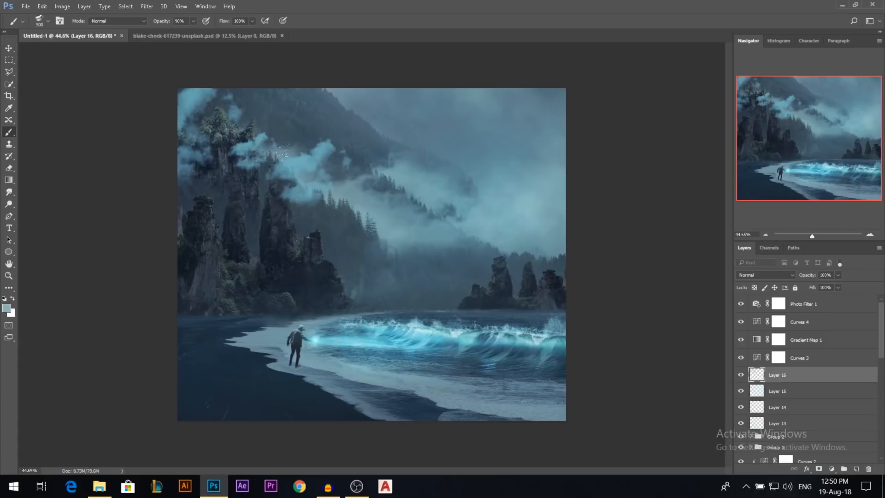
{"action": "key", "text": "ctrl+z"}
Paint a band of mist across the upper part of the left cliffs with a different cloud brush at 776 px
{"action": "right_click", "coordinate": [324, 182]}
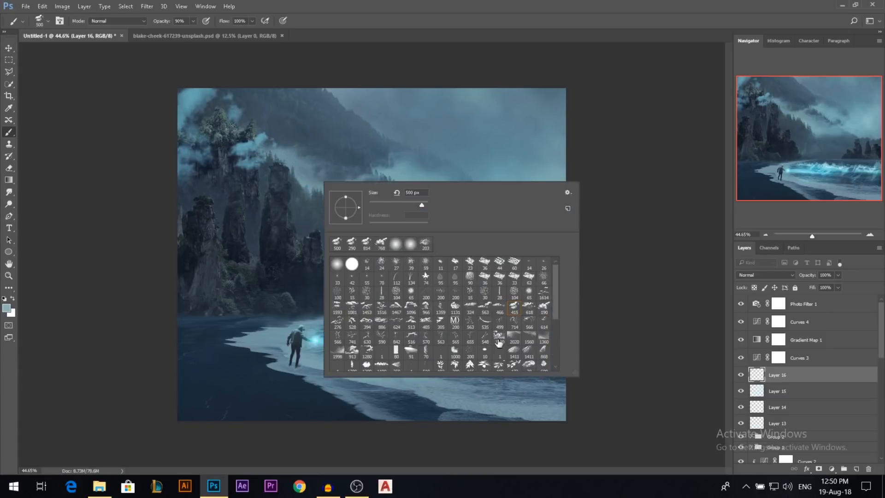
{"action": "left_click", "coordinate": [469, 307]}
{"action": "left_click_drag", "start_coordinate": [243, 145], "coordinate": [302, 148]}
{"action": "left_click", "coordinate": [247, 171]}
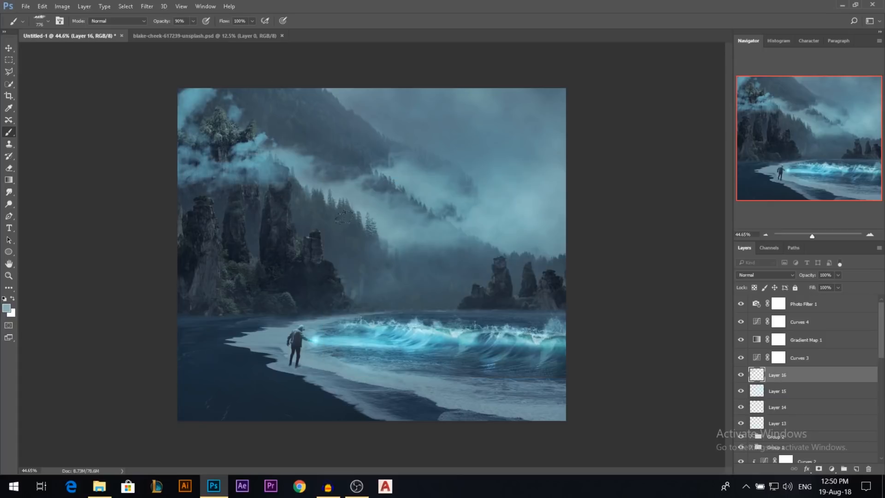
{"action": "key", "text": "v"}
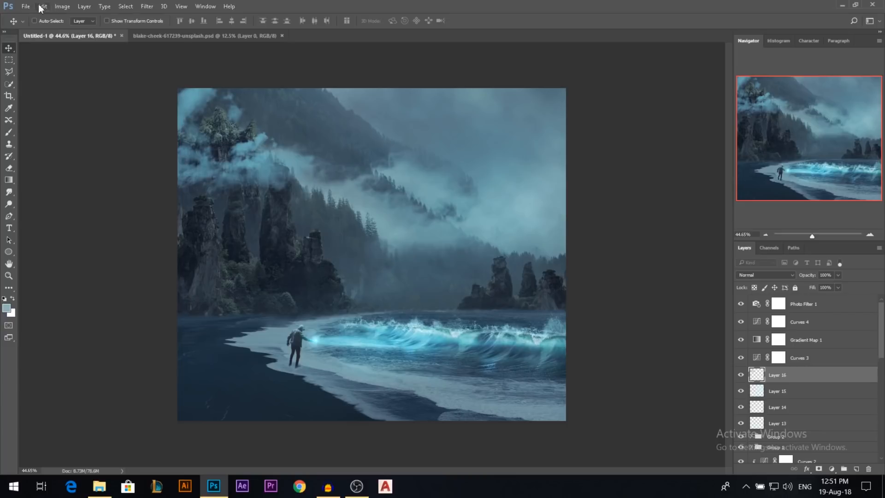
Slightly lower the brightness of the painted clouds on Layer 16 with Brightness/Contrast
{"action": "left_click", "coordinate": [66, 5]}
{"action": "mouse_move", "coordinate": [136, 35]}
{"action": "left_click", "coordinate": [198, 42]}
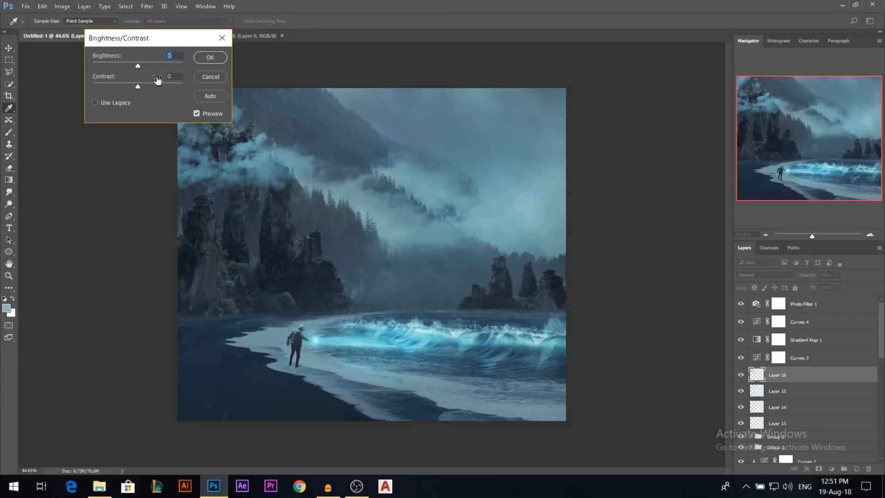
{"action": "left_click_drag", "start_coordinate": [137, 67], "coordinate": [136, 67]}
{"action": "left_click", "coordinate": [213, 59]}
Reduce the saturation of Layer 16's clouds to -22 with Hue/Saturation and slightly lower the layer's opacity
{"action": "left_click", "coordinate": [62, 9]}
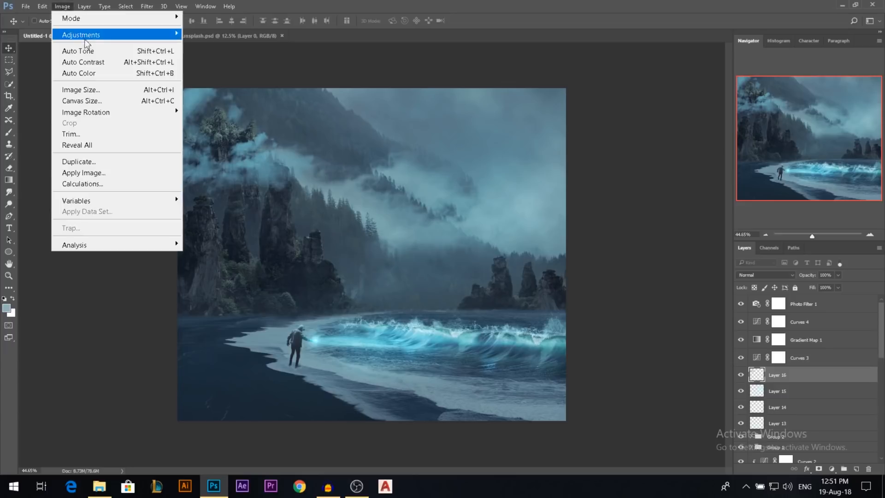
{"action": "mouse_move", "coordinate": [88, 37]}
{"action": "left_click", "coordinate": [236, 96]}
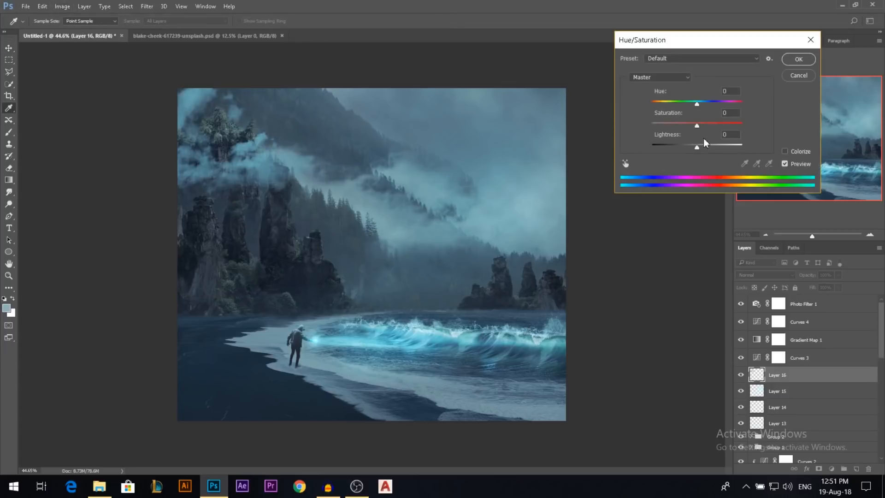
{"action": "left_click_drag", "start_coordinate": [685, 121], "coordinate": [686, 122]}
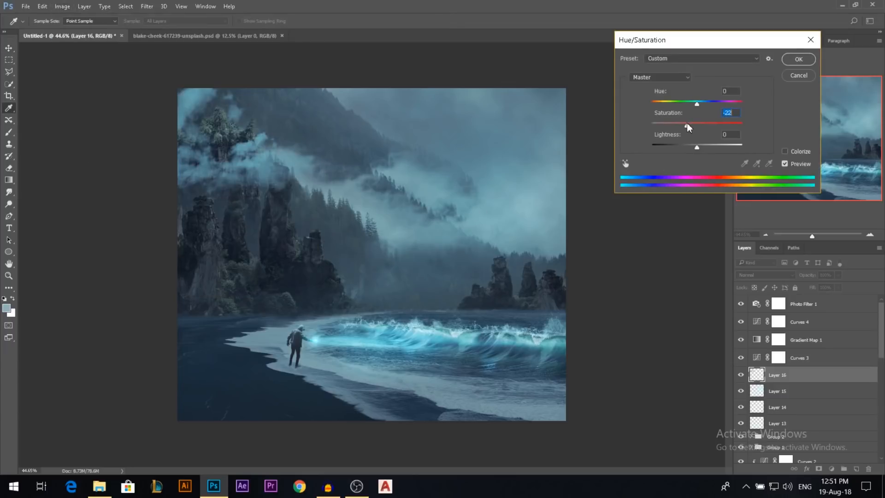
{"action": "left_click", "coordinate": [805, 60]}
{"action": "left_click_drag", "start_coordinate": [811, 280], "coordinate": [803, 280]}
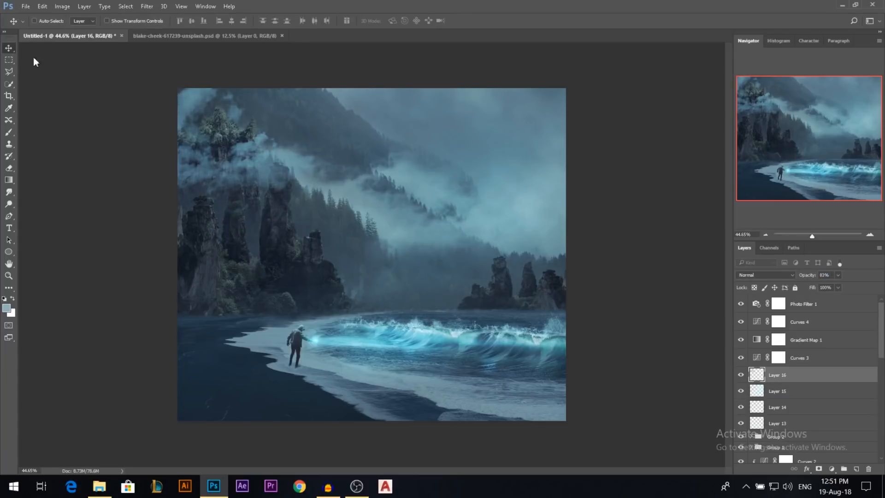
{"action": "scroll", "coordinate": [256, 174], "scroll_direction": "down", "scroll_amount": 1}
{"action": "scroll", "coordinate": [251, 201], "scroll_direction": "up", "scroll_amount": 2}
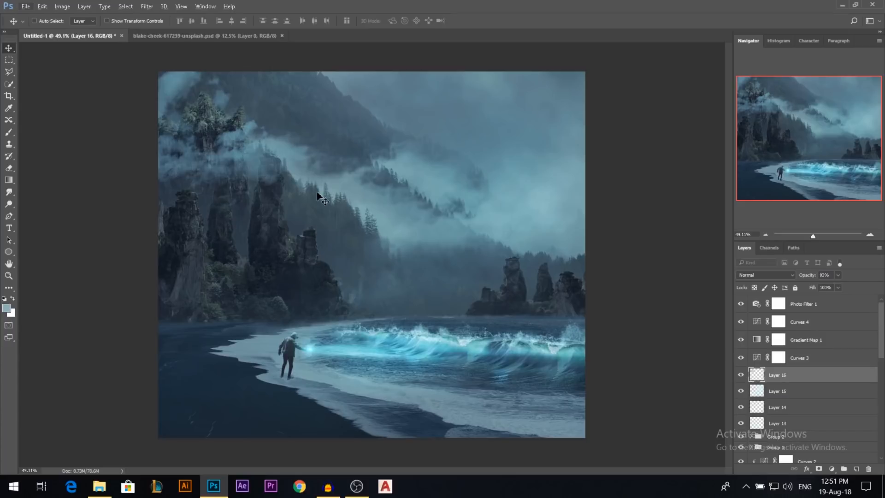
{"action": "left_click_drag", "start_coordinate": [225, 159], "coordinate": [226, 148]}
{"action": "scroll", "coordinate": [357, 241], "scroll_direction": "down", "scroll_amount": 2}
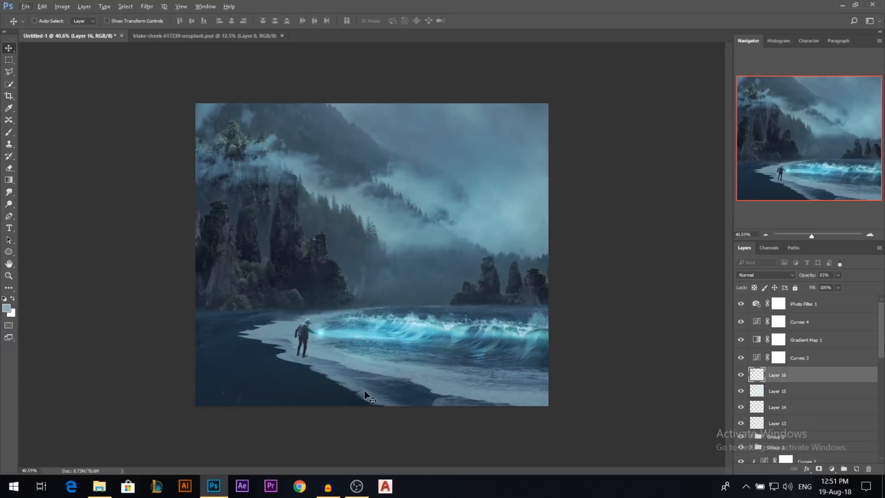
Stamp all visible layers into a new layer above Photo Filter 1 and open it in the Camera Raw Filter
{"action": "left_click", "coordinate": [778, 305]}
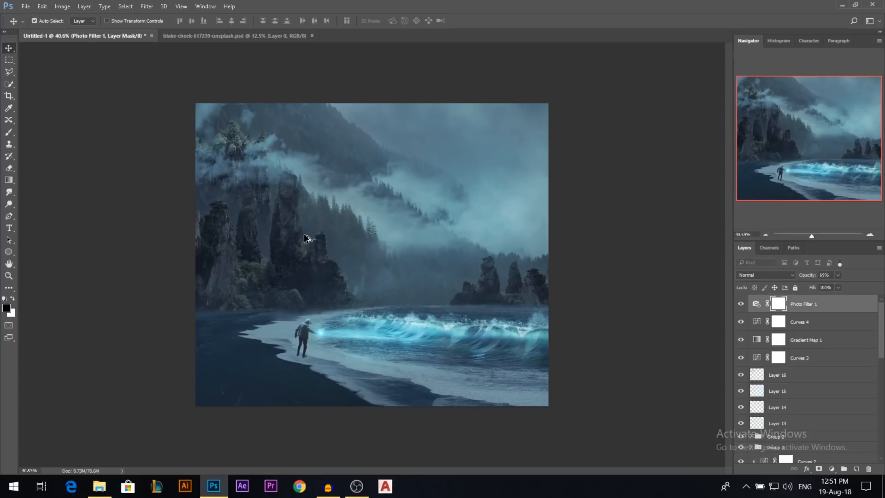
{"action": "key", "text": "ctrl+shift+alt+e"}
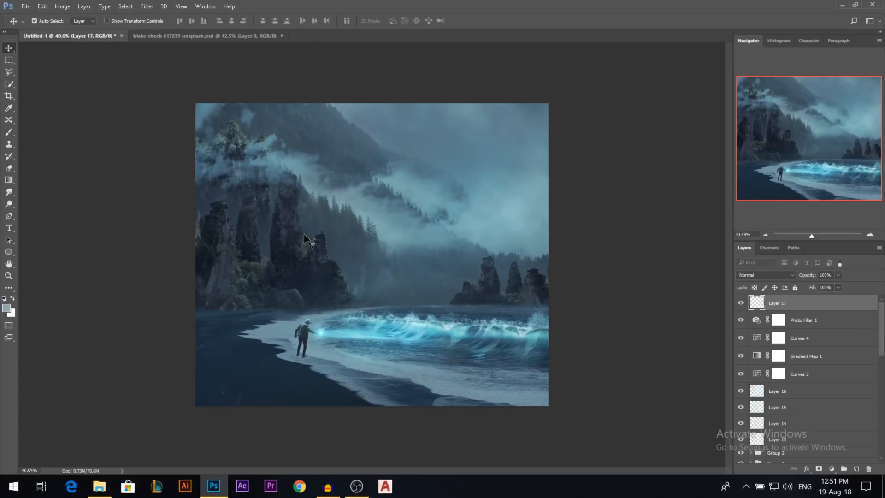
{"action": "left_click", "coordinate": [146, 6]}
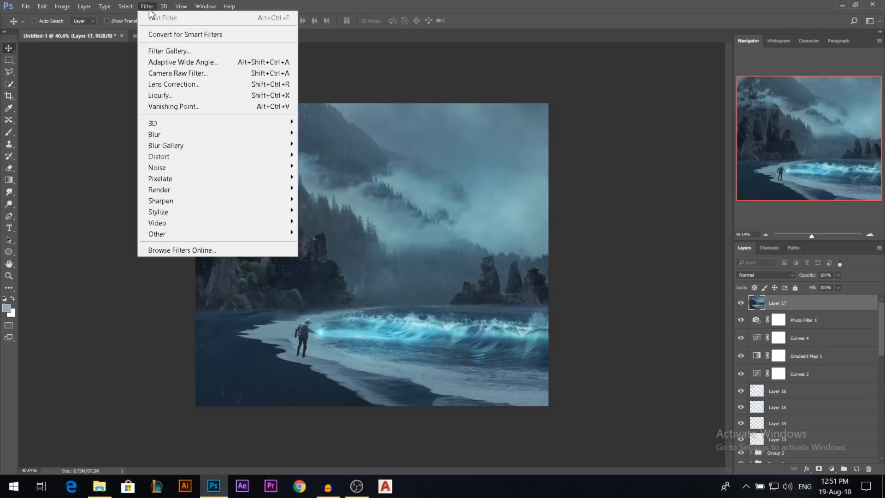
{"action": "left_click", "coordinate": [185, 72]}
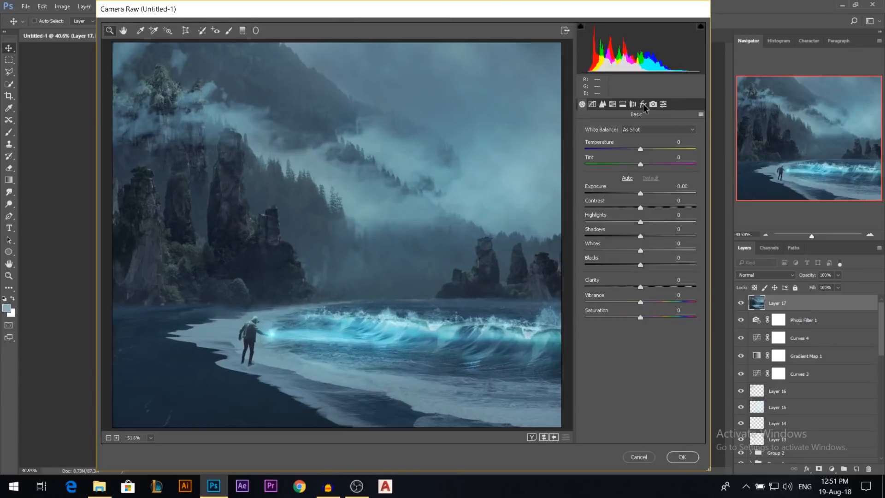
Set the Dehaze amount to -5 and the Post Crop Vignetting amount to -15
{"action": "left_click", "coordinate": [643, 106]}
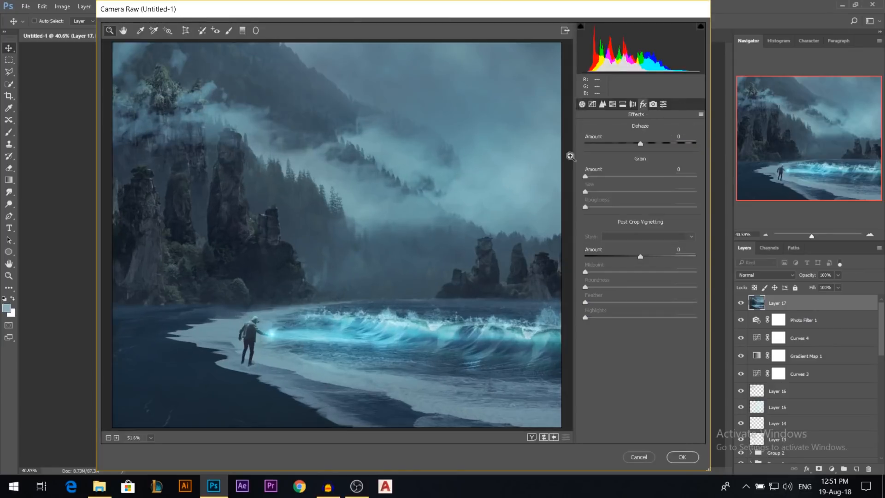
{"action": "mouse_move", "coordinate": [640, 140]}
{"action": "left_mouse_down"}
{"action": "mouse_move", "coordinate": [668, 140]}
{"action": "mouse_move", "coordinate": [637, 139]}
{"action": "left_mouse_up"}
{"action": "mouse_move", "coordinate": [640, 253]}
{"action": "left_mouse_down"}
{"action": "mouse_move", "coordinate": [553, 251]}
{"action": "mouse_move", "coordinate": [634, 251]}
{"action": "left_mouse_up"}
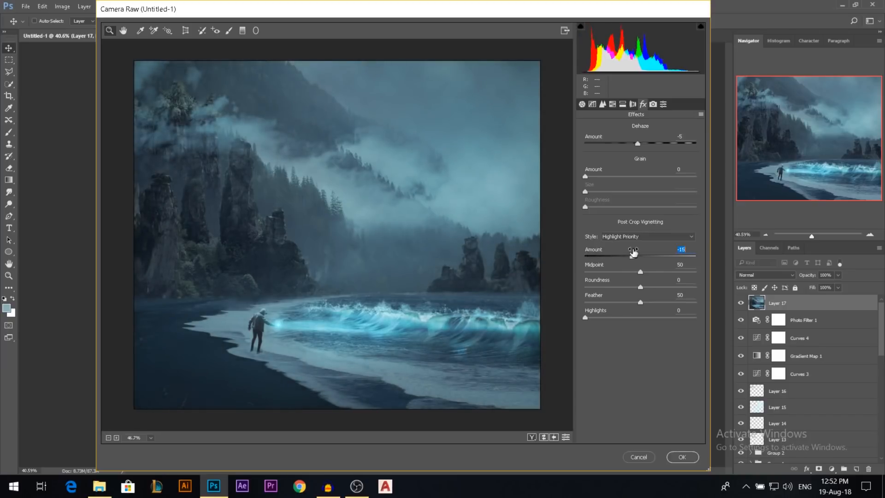
Soften the stamped composite by setting its Clarity to -16
{"action": "left_click", "coordinate": [582, 105]}
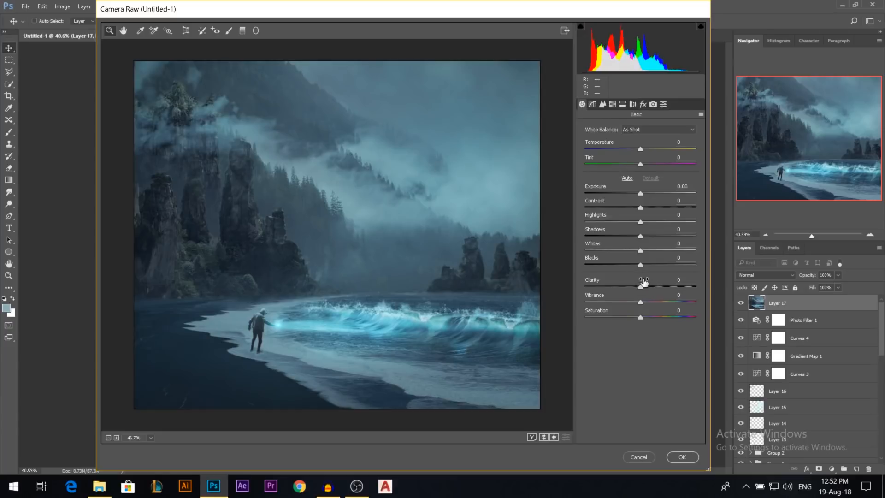
{"action": "left_click_drag", "start_coordinate": [644, 282], "coordinate": [635, 282]}
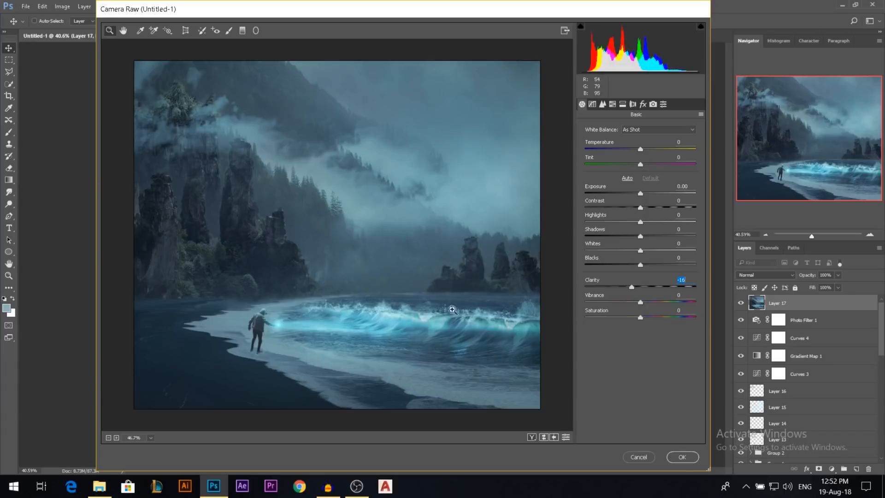
Apply the Clarity change, reopen Layer 17 in the Camera Raw Filter and draw a radial filter around the man on the beach
{"action": "left_click", "coordinate": [687, 460]}
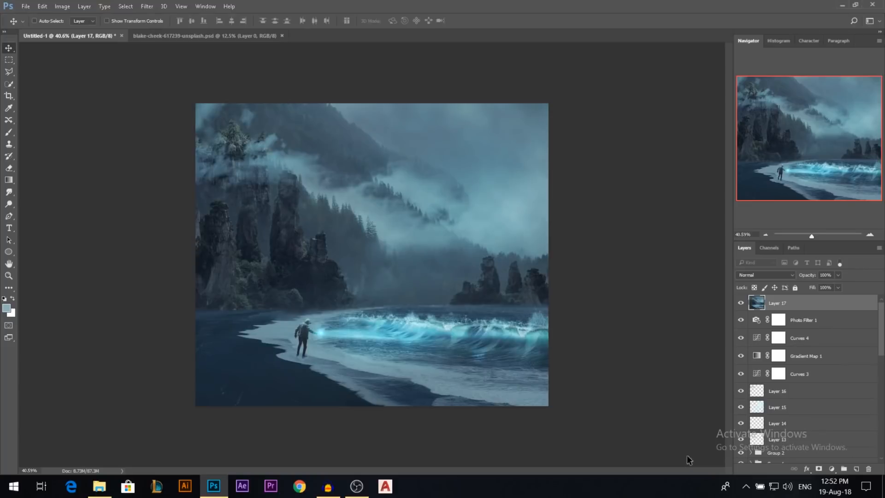
{"action": "left_click", "coordinate": [146, 6]}
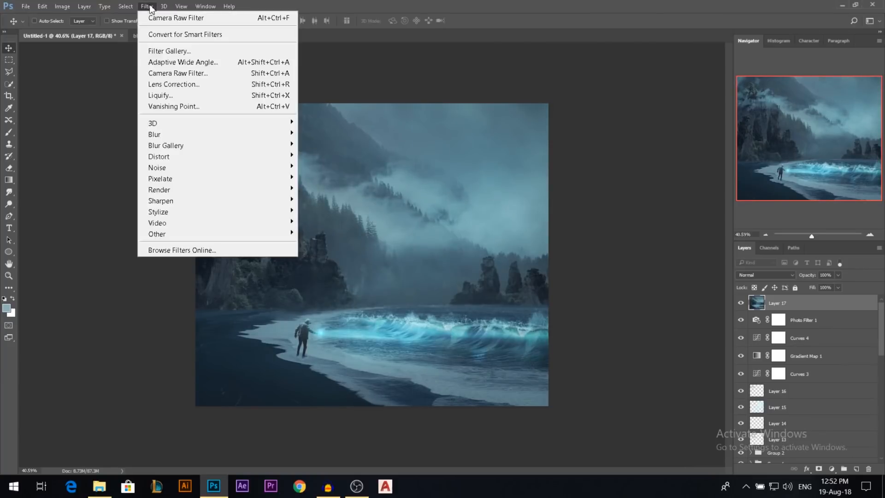
{"action": "left_click", "coordinate": [169, 72]}
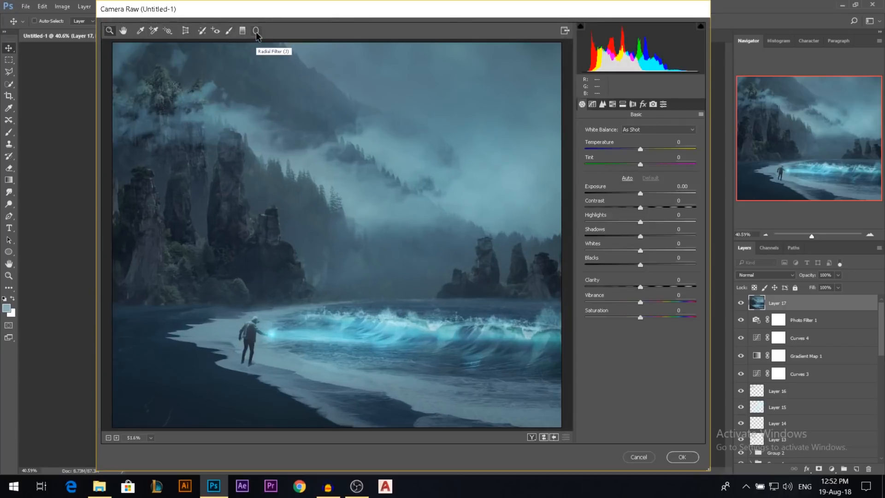
{"action": "left_click", "coordinate": [256, 31]}
{"action": "left_click_drag", "start_coordinate": [251, 339], "coordinate": [278, 312]}
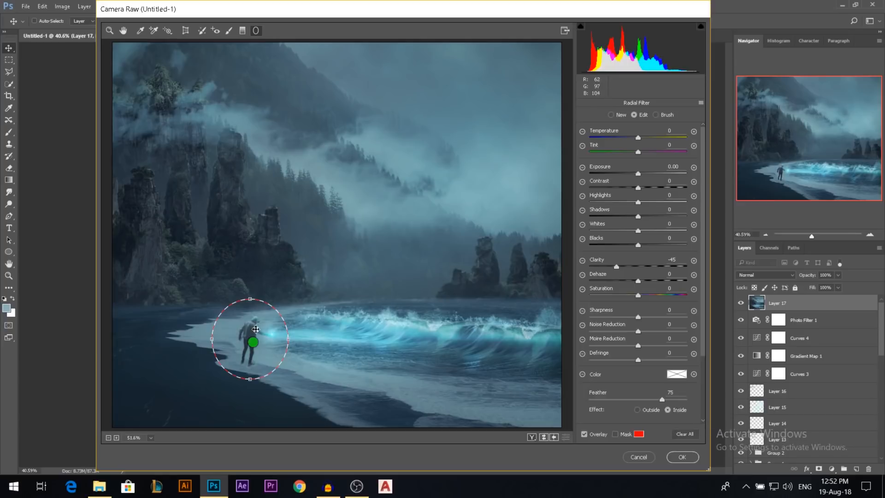
Try extreme Clarity, Tint, Temperature and Exposure values inside the radial filter, resetting Temperature and Exposure to 0
{"action": "left_click_drag", "start_coordinate": [616, 266], "coordinate": [687, 266]}
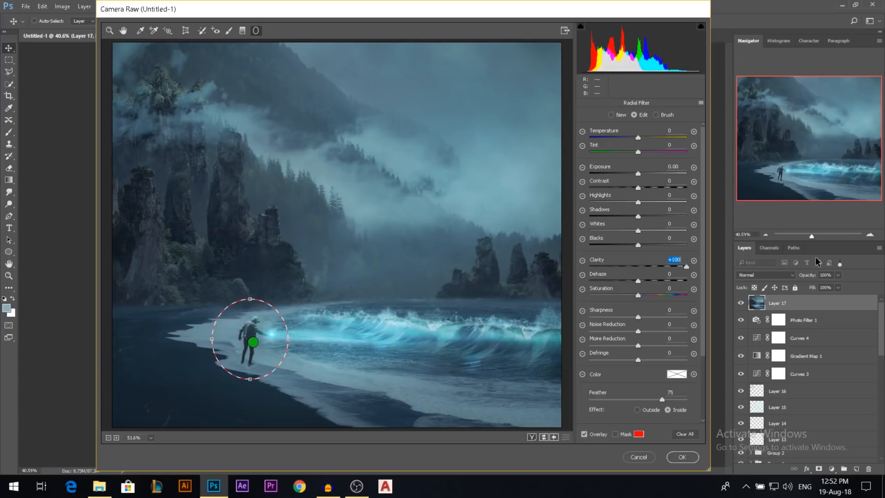
{"action": "left_click_drag", "start_coordinate": [638, 151], "coordinate": [701, 143]}
{"action": "left_click_drag", "start_coordinate": [816, 141], "coordinate": [881, 142]}
{"action": "key", "text": "ctrl+z"}
{"action": "left_click_drag", "start_coordinate": [638, 138], "coordinate": [755, 137]}
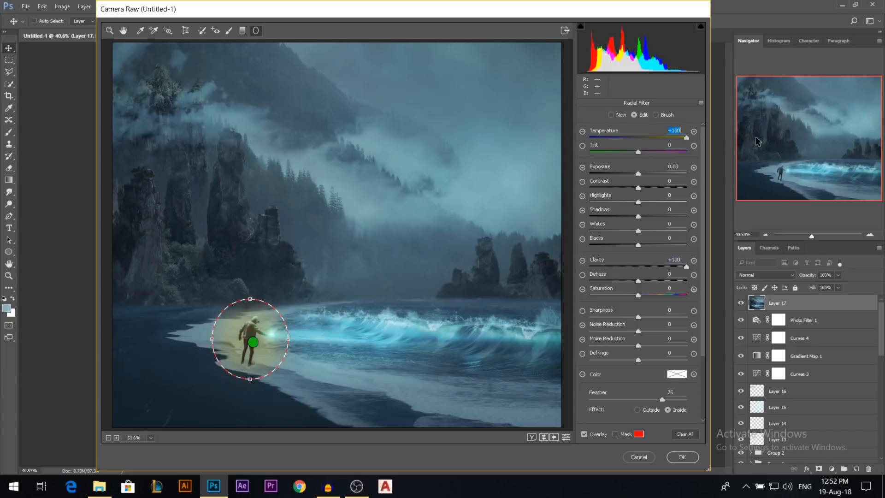
{"action": "type", "text": "0"}
{"action": "left_click_drag", "start_coordinate": [638, 174], "coordinate": [861, 174]}
{"action": "type", "text": "0"}
Set the radial filter's Contrast to +8, Clarity to +10 and Sharpness to +6, and apply the Camera Raw Filter
{"action": "left_click_drag", "start_coordinate": [638, 187], "coordinate": [642, 192]}
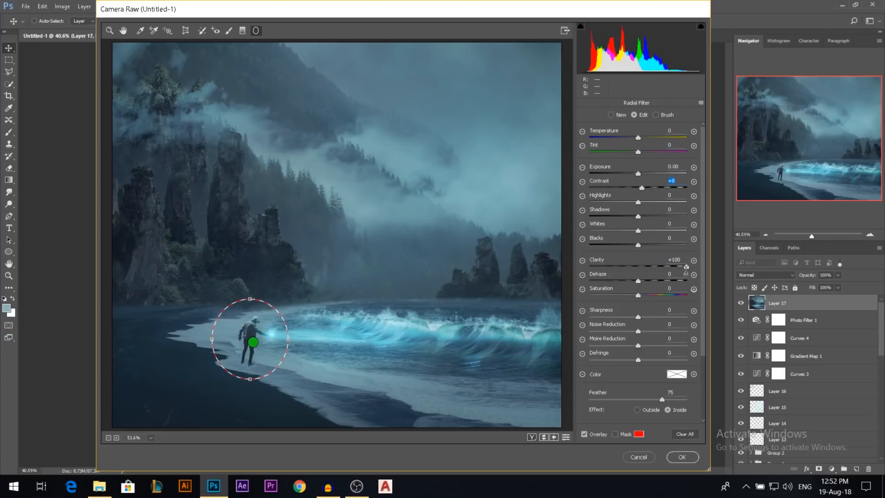
{"action": "left_click_drag", "start_coordinate": [685, 270], "coordinate": [643, 270]}
{"action": "left_click_drag", "start_coordinate": [639, 315], "coordinate": [643, 315]}
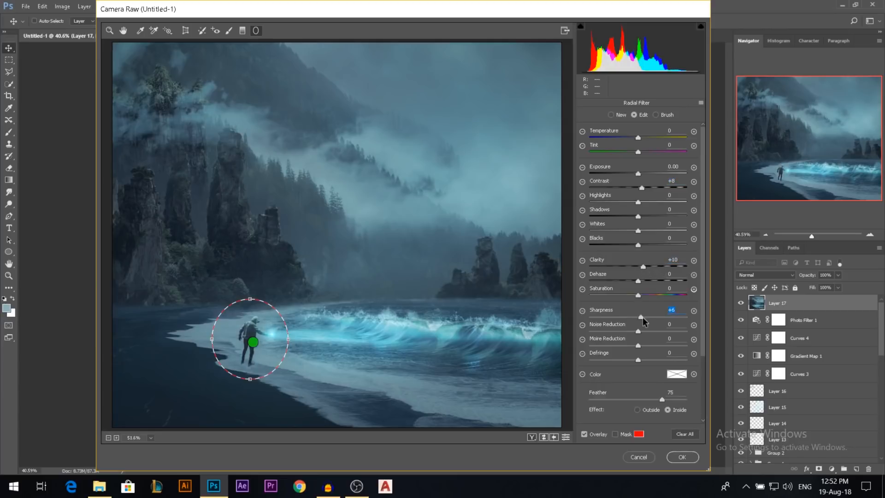
{"action": "left_click_drag", "start_coordinate": [638, 175], "coordinate": [639, 183]}
{"action": "left_click", "coordinate": [686, 458]}
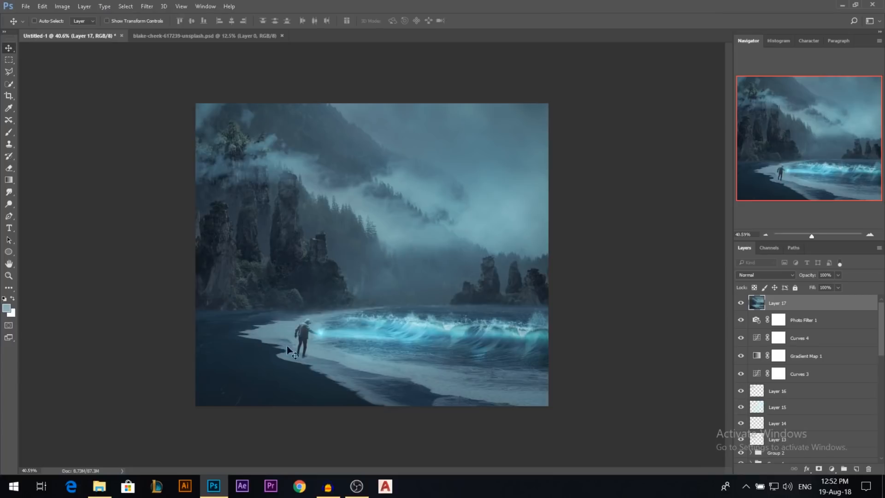
Add a Curves adjustment layer above Layer 17, brighten it by moving the white point inward, and invert its mask to black
{"action": "scroll", "coordinate": [302, 345], "scroll_direction": "up", "scroll_amount": 1}
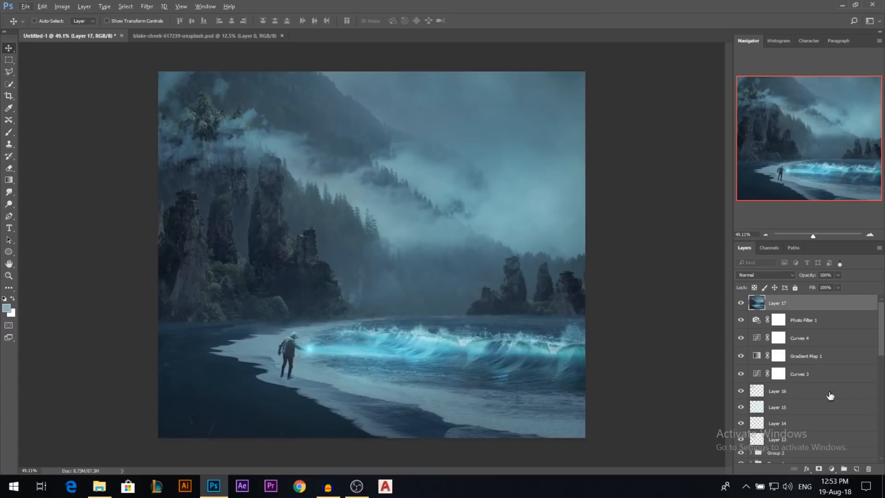
{"action": "left_click", "coordinate": [833, 469]}
{"action": "left_click", "coordinate": [787, 307]}
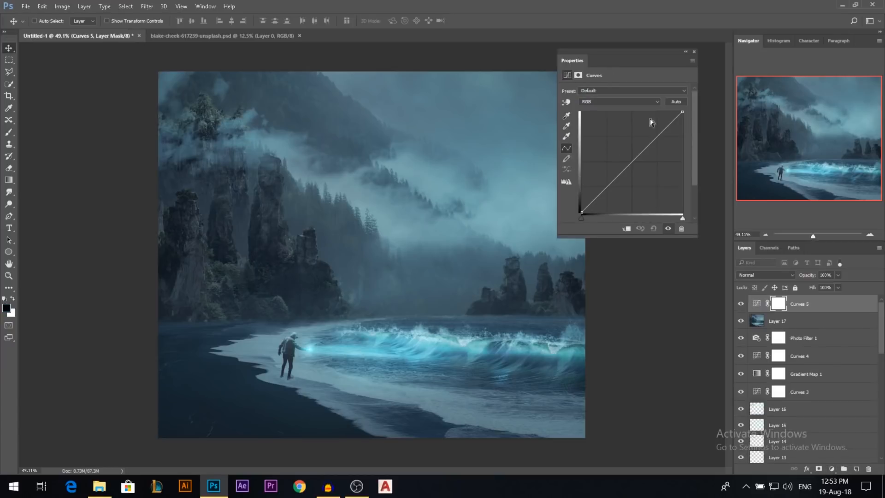
{"action": "left_click_drag", "start_coordinate": [682, 112], "coordinate": [656, 111]}
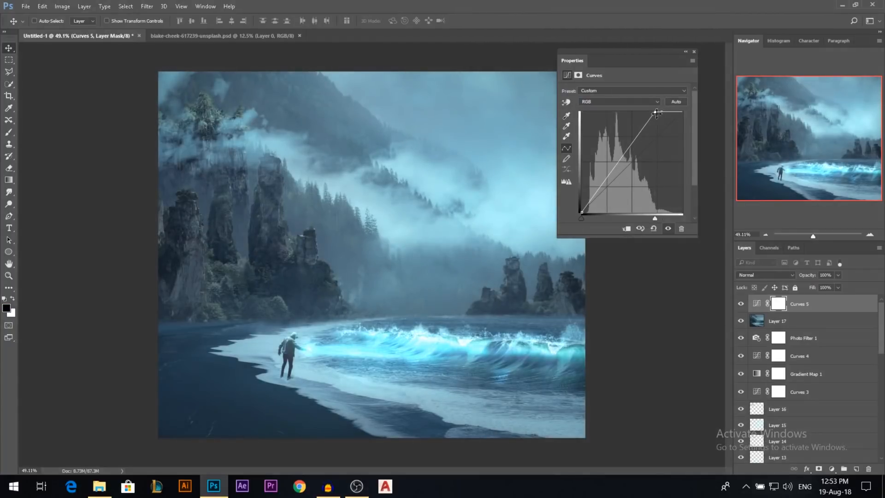
{"action": "left_click", "coordinate": [694, 52]}
{"action": "key", "text": "ctrl+i"}
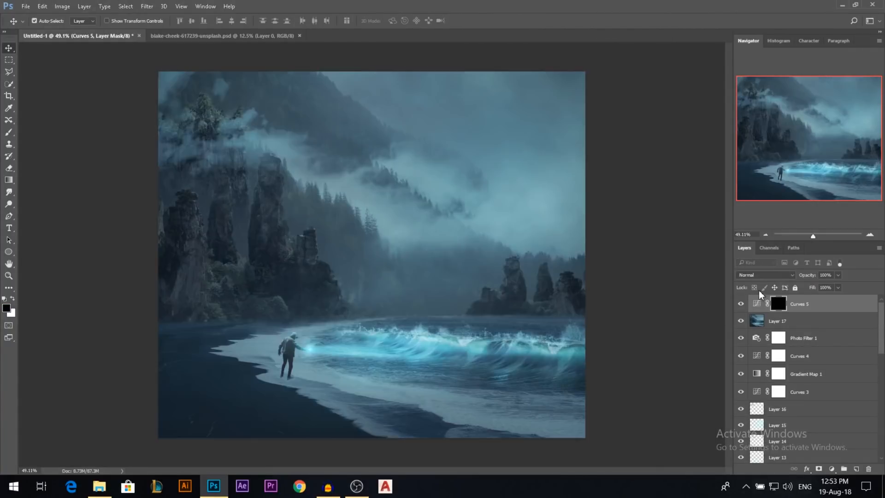
Paint white on the Curves 5 mask over the misty sky with a large soft round brush at 35% opacity
{"action": "left_click", "coordinate": [9, 133]}
{"action": "left_click", "coordinate": [12, 299]}
{"action": "key", "text": "3"}
{"action": "key", "text": "5"}
{"action": "right_click", "coordinate": [337, 208]}
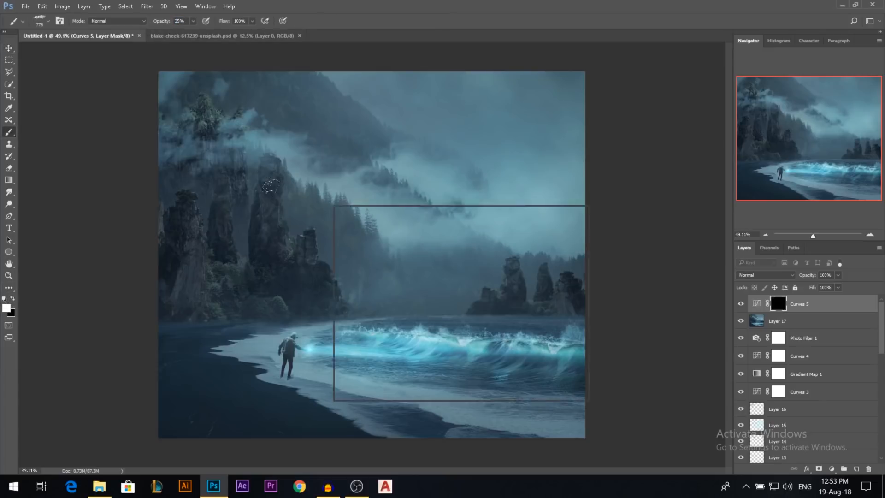
{"action": "left_click", "coordinate": [353, 289]}
{"action": "key", "text": "Return"}
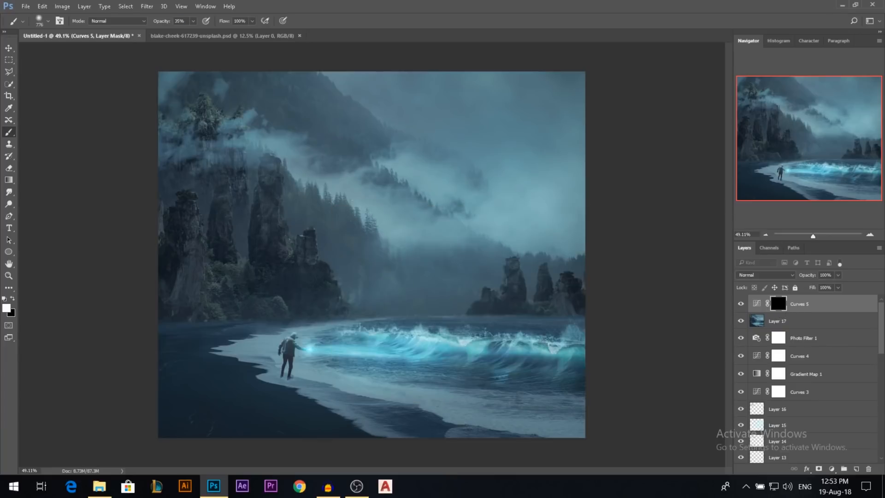
{"action": "left_click_drag", "start_coordinate": [447, 203], "coordinate": [441, 146]}
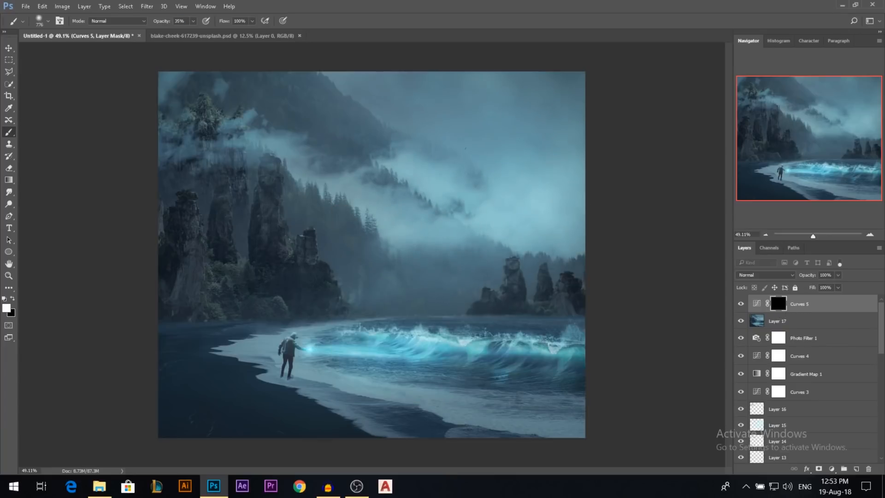
{"action": "left_click", "coordinate": [494, 220]}
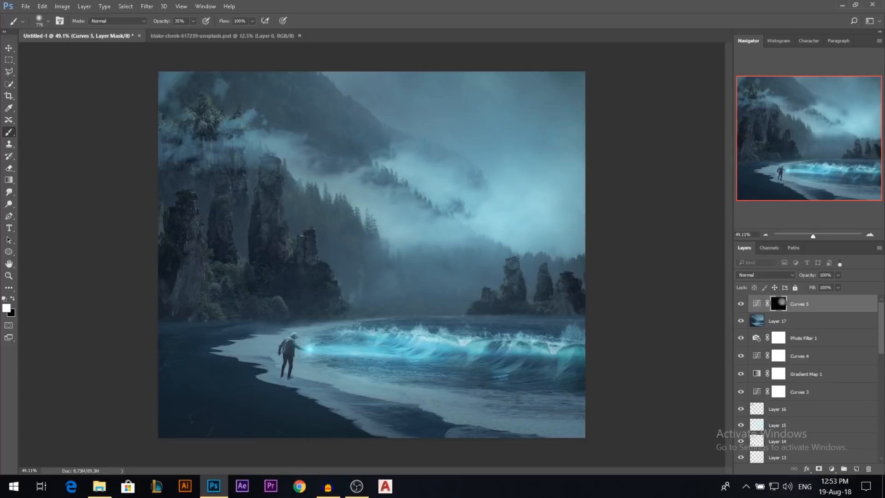
Paint white on the Curves 5 mask along the glowing wave and around the man, and tone down the glow beside his hand with black
{"action": "left_click", "coordinate": [294, 359]}
{"action": "left_click_drag", "start_coordinate": [373, 341], "coordinate": [330, 344]}
{"action": "left_click_drag", "start_coordinate": [336, 347], "coordinate": [555, 351]}
{"action": "left_click_drag", "start_coordinate": [511, 360], "coordinate": [335, 357]}
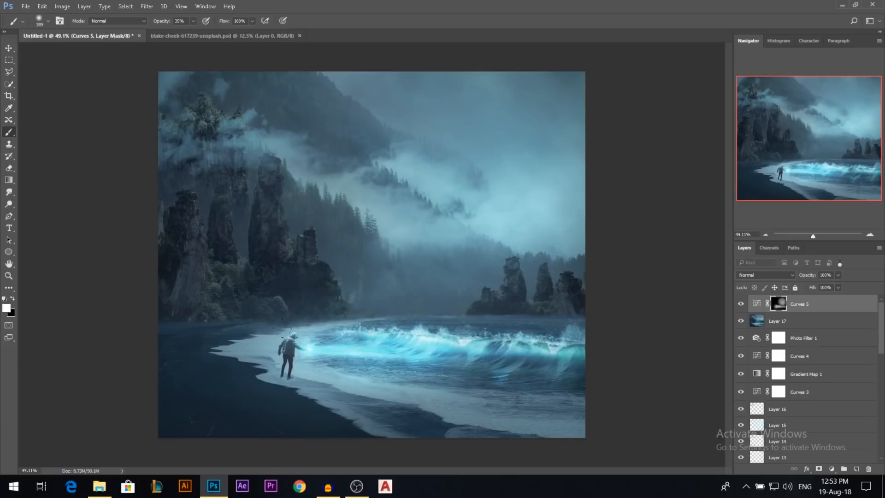
{"action": "left_click", "coordinate": [13, 298]}
{"action": "left_click_drag", "start_coordinate": [331, 349], "coordinate": [321, 351]}
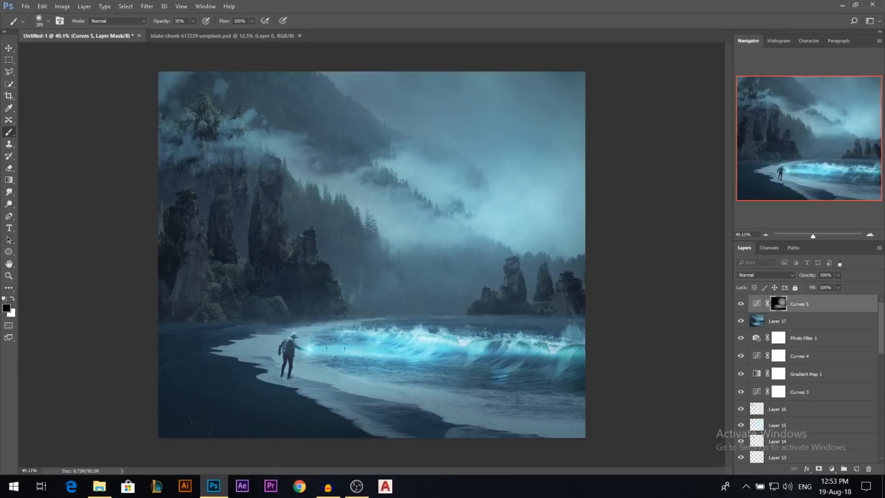
Compare the composite with and without the Curves 5 brightening
{"action": "left_click", "coordinate": [9, 48]}
{"action": "scroll", "coordinate": [424, 260], "scroll_direction": "down", "scroll_amount": 2}
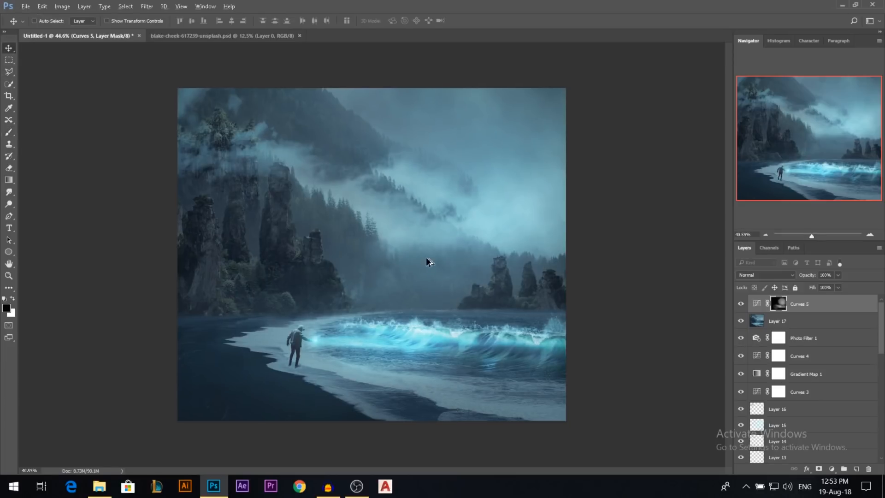
{"action": "left_click", "coordinate": [740, 304]}
{"action": "left_click", "coordinate": [741, 305]}
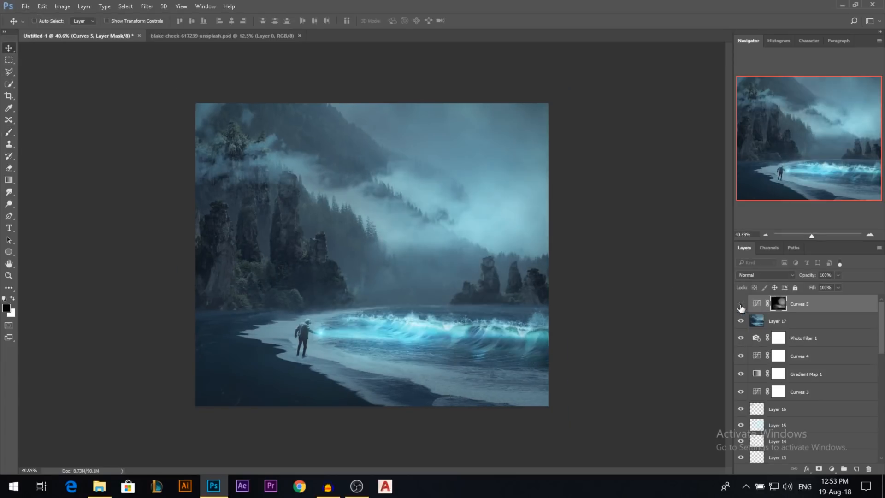
{"action": "scroll", "coordinate": [354, 343], "scroll_direction": "up", "scroll_amount": 1}
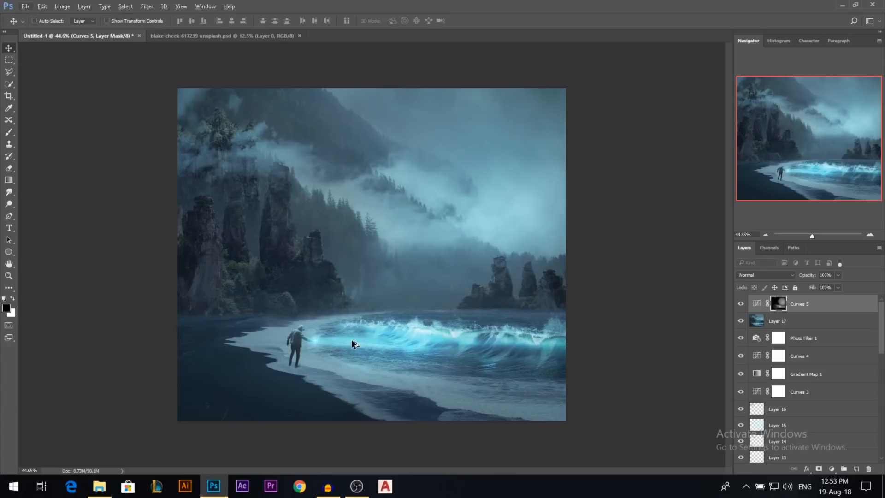